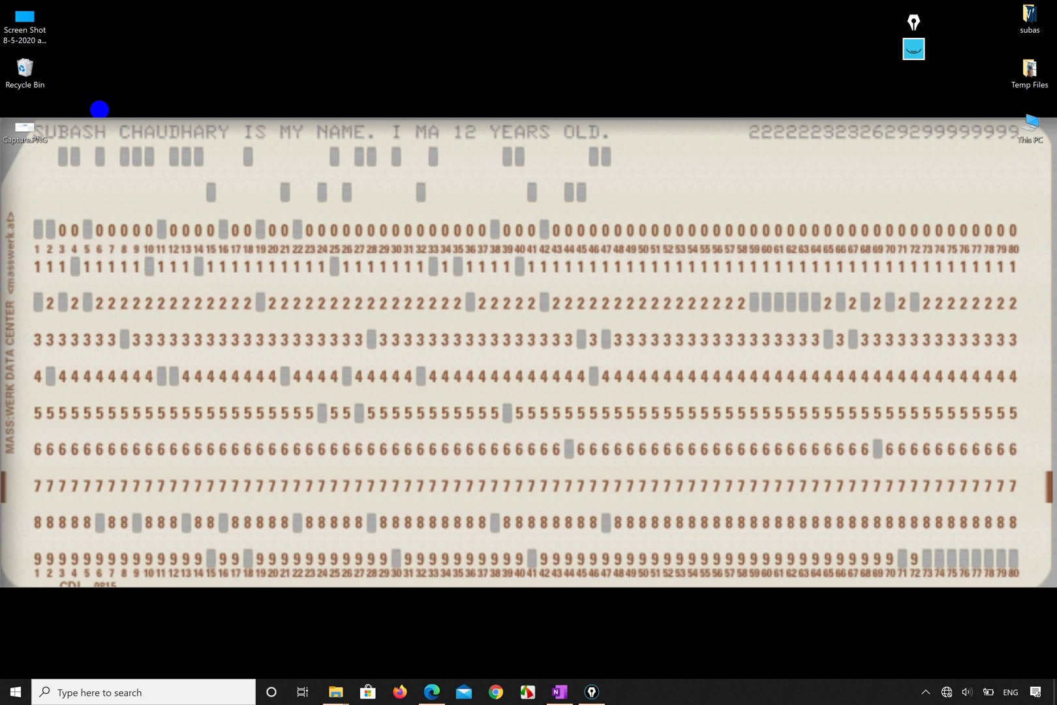
- Show the annotation toolbar and draw a long dark magenta vertical line down column 32 of the punch-card wallpaper, plus a few short strokes
right_click(651, 163)
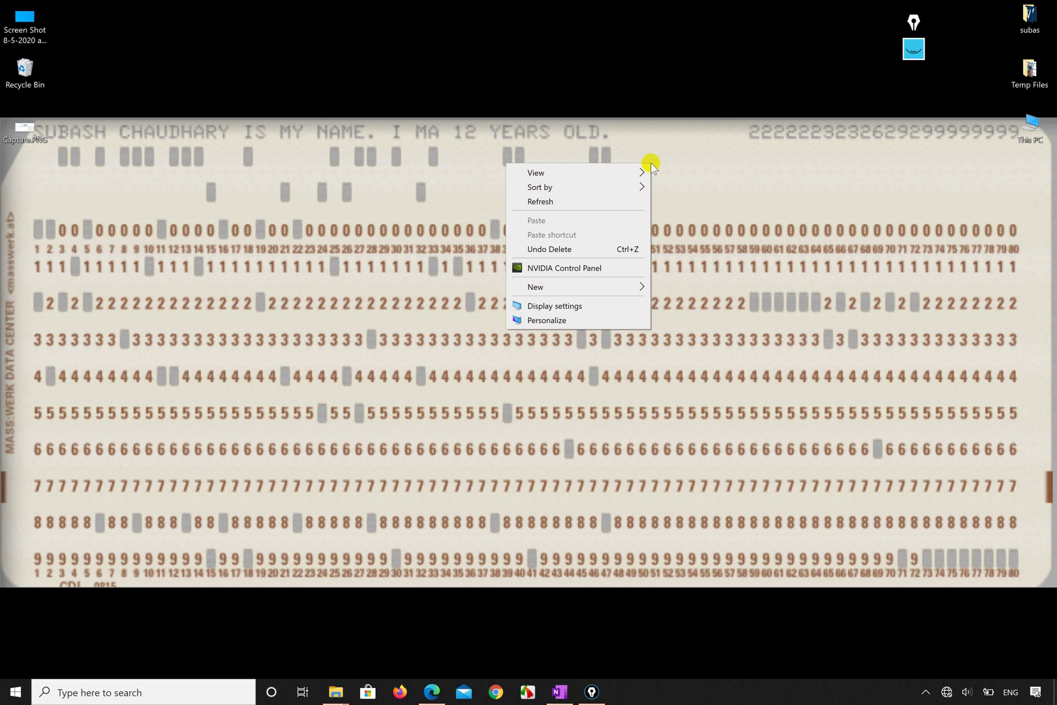
click(921, 52)
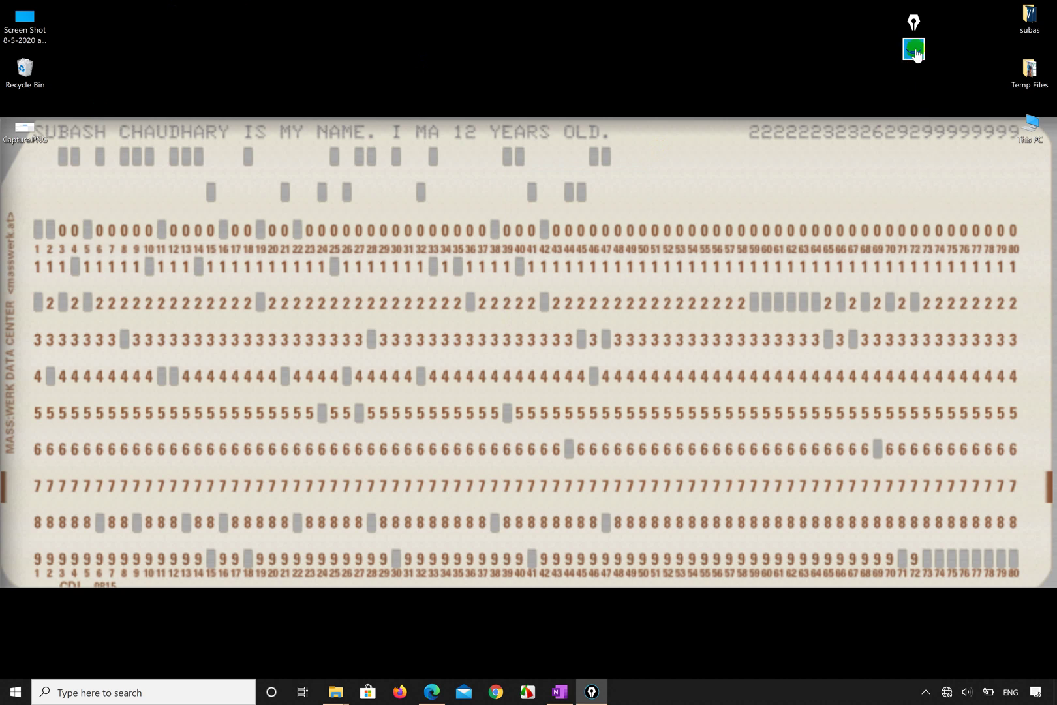
click(924, 50)
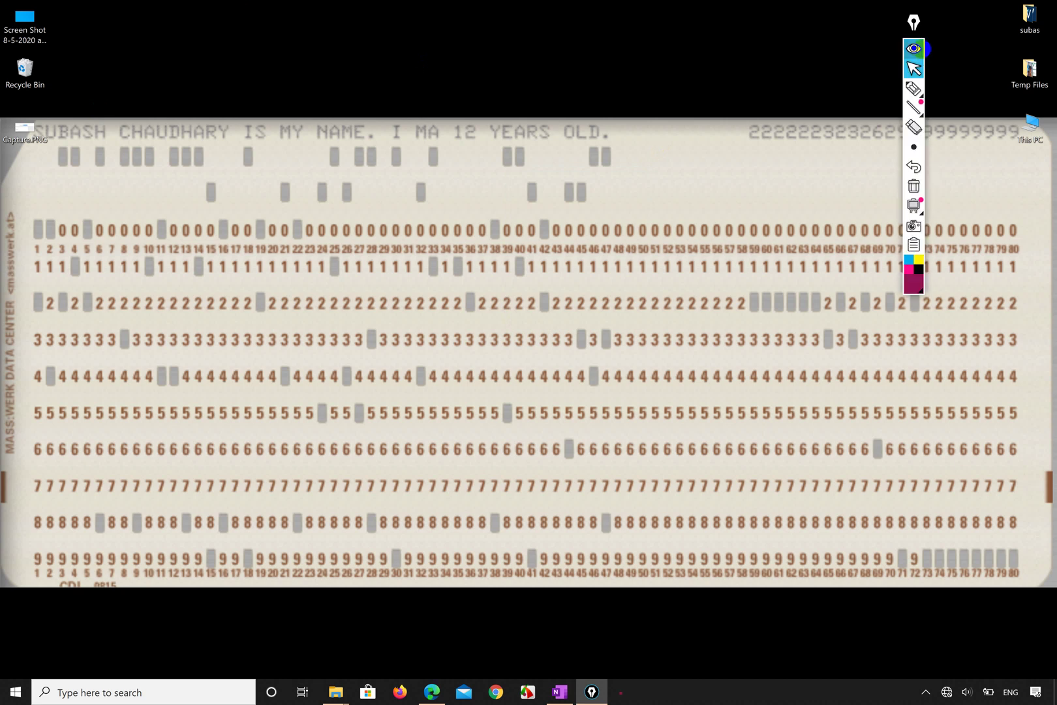
click(914, 88)
click(498, 292)
drag(397, 411, 400, 383)
drag(416, 193, 417, 445)
drag(571, 193, 543, 193)
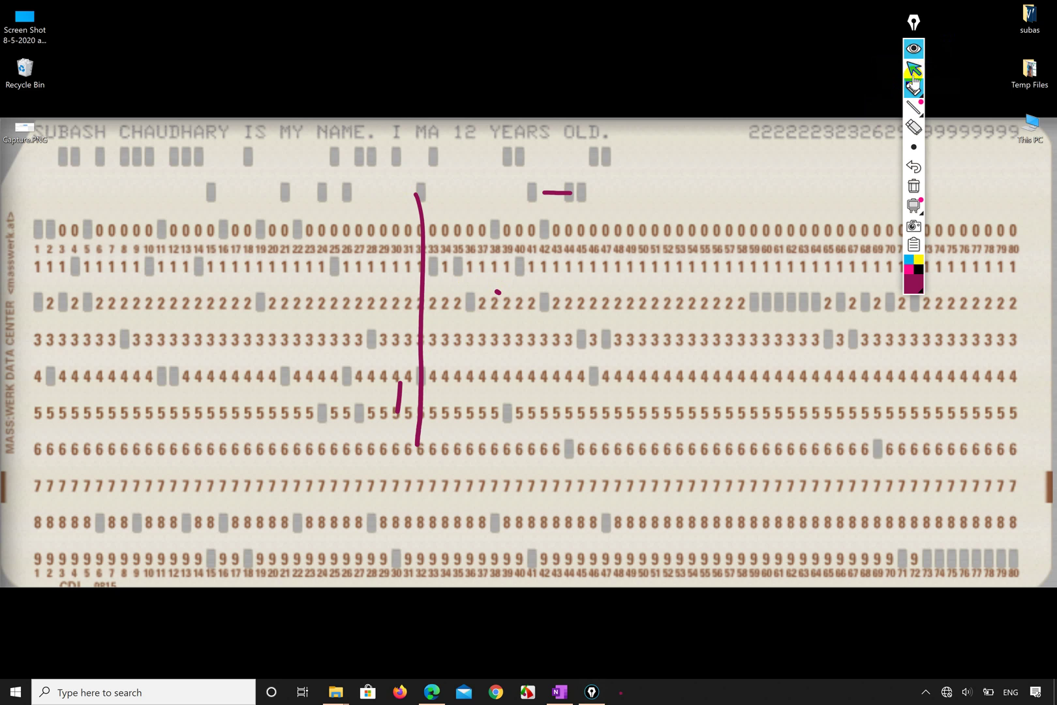
click(913, 88)
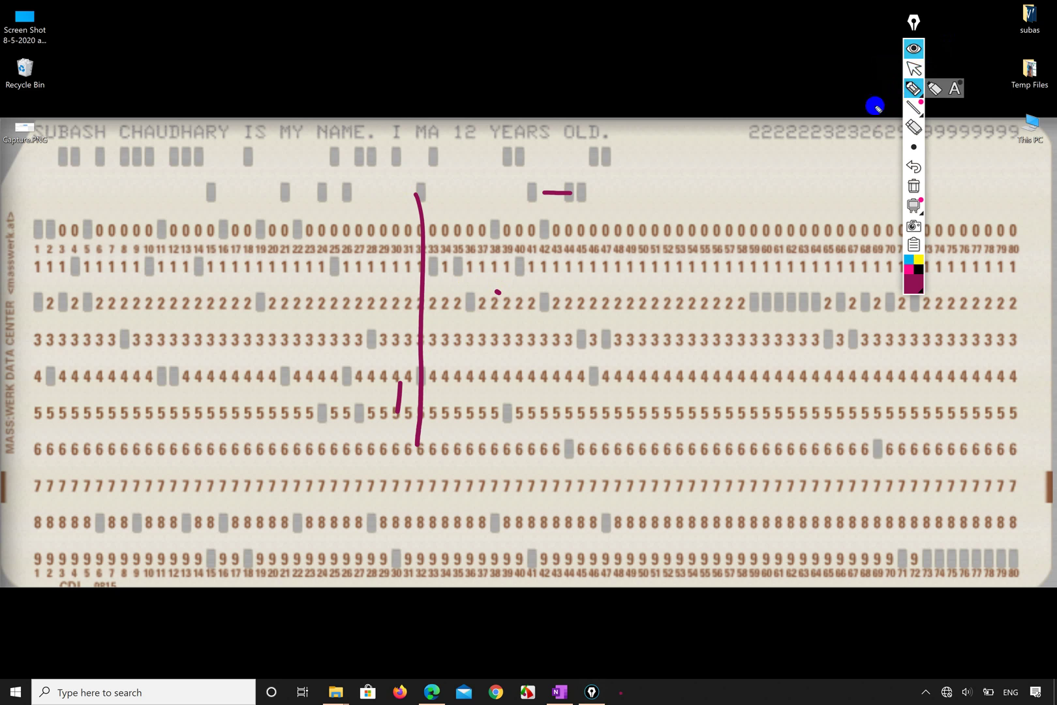
- Complete the dark magenta line into a large rectangle and divide a strip along its lower edge into two button areas
click(913, 49)
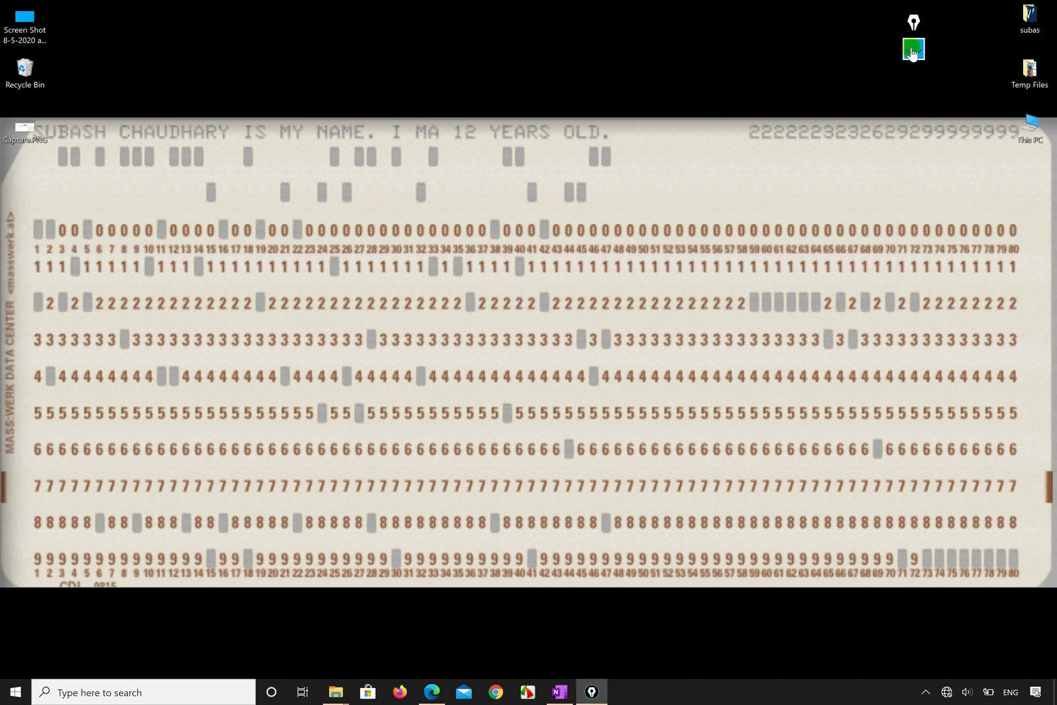
click(913, 51)
click(919, 89)
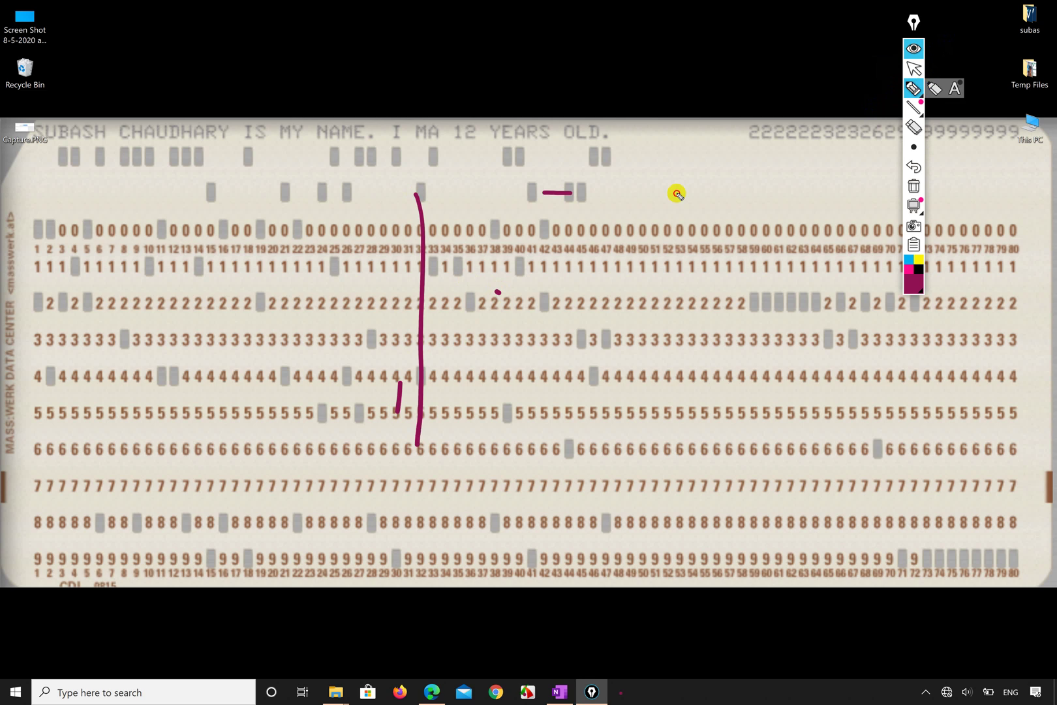
click(590, 241)
mouse_move(418, 194)
mouse_down()
mouse_move(772, 177)
mouse_move(778, 414)
mouse_move(413, 449)
mouse_up()
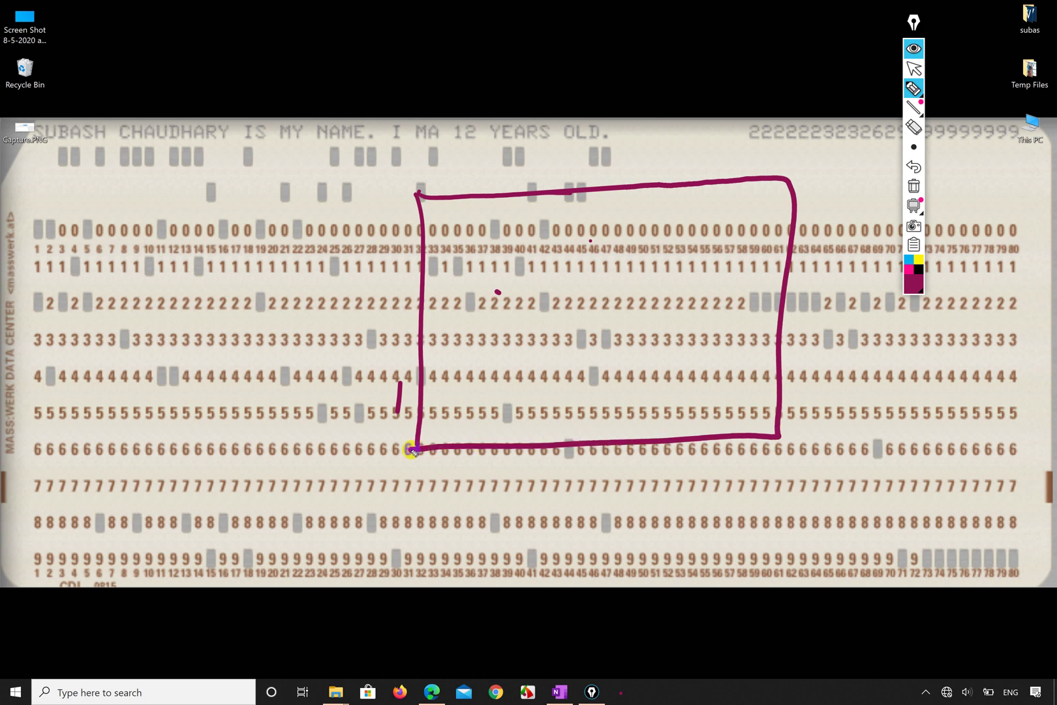
drag(423, 402, 801, 379)
drag(592, 392, 592, 437)
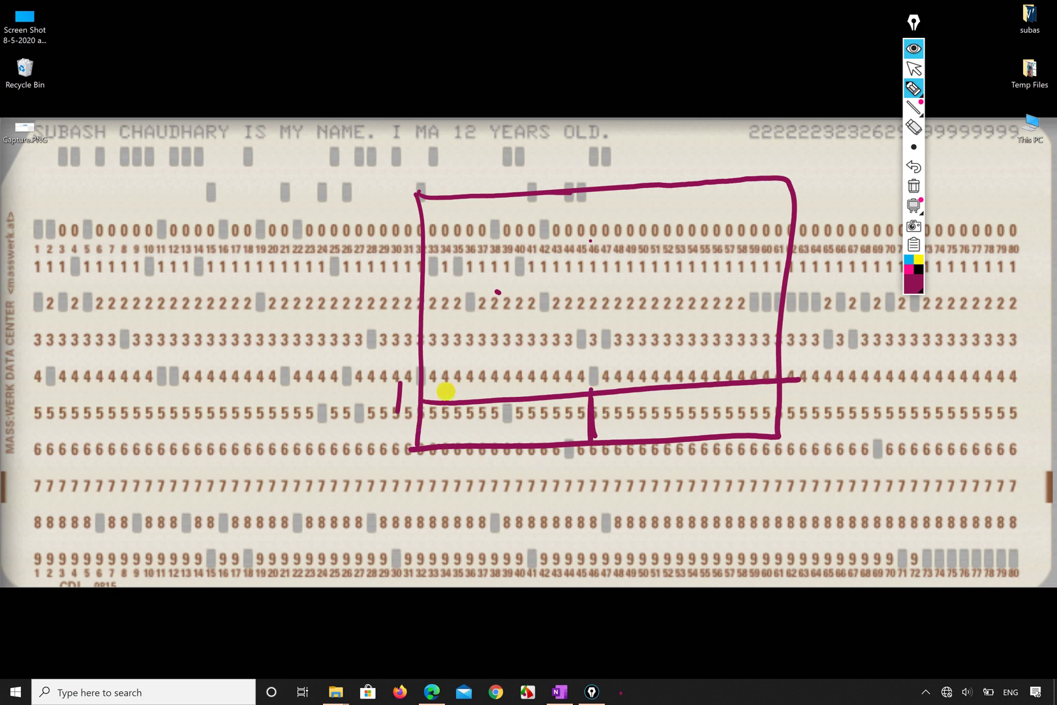
- Switch the pen colour to blue and draw large check marks over both button areas of the sketched rectangle
click(914, 88)
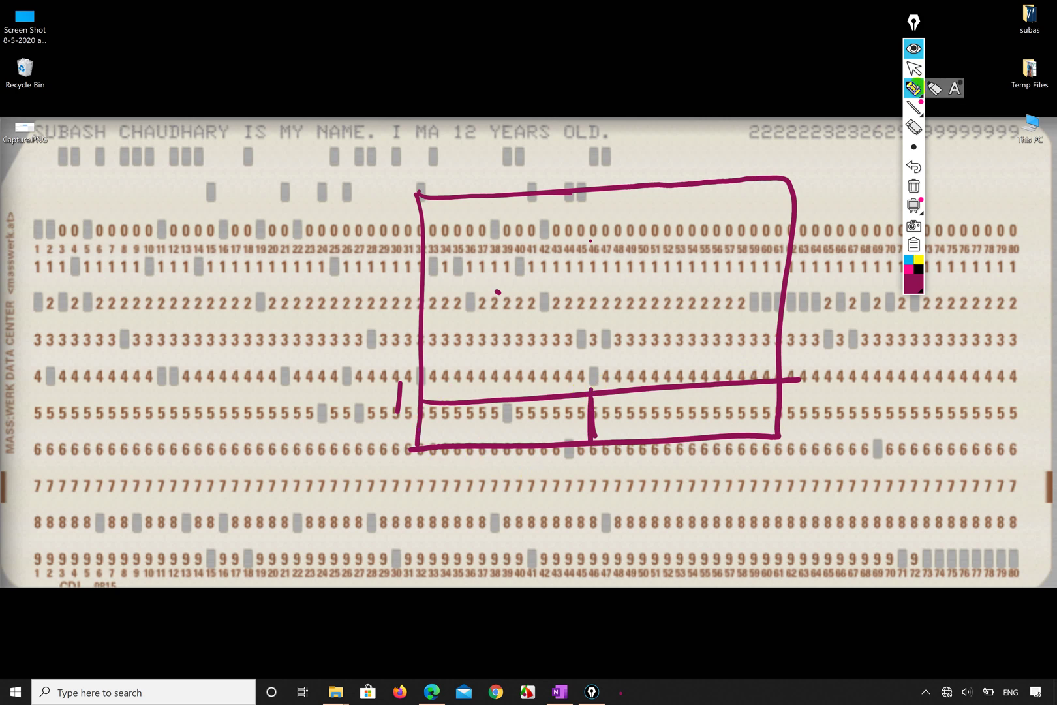
click(919, 274)
click(958, 164)
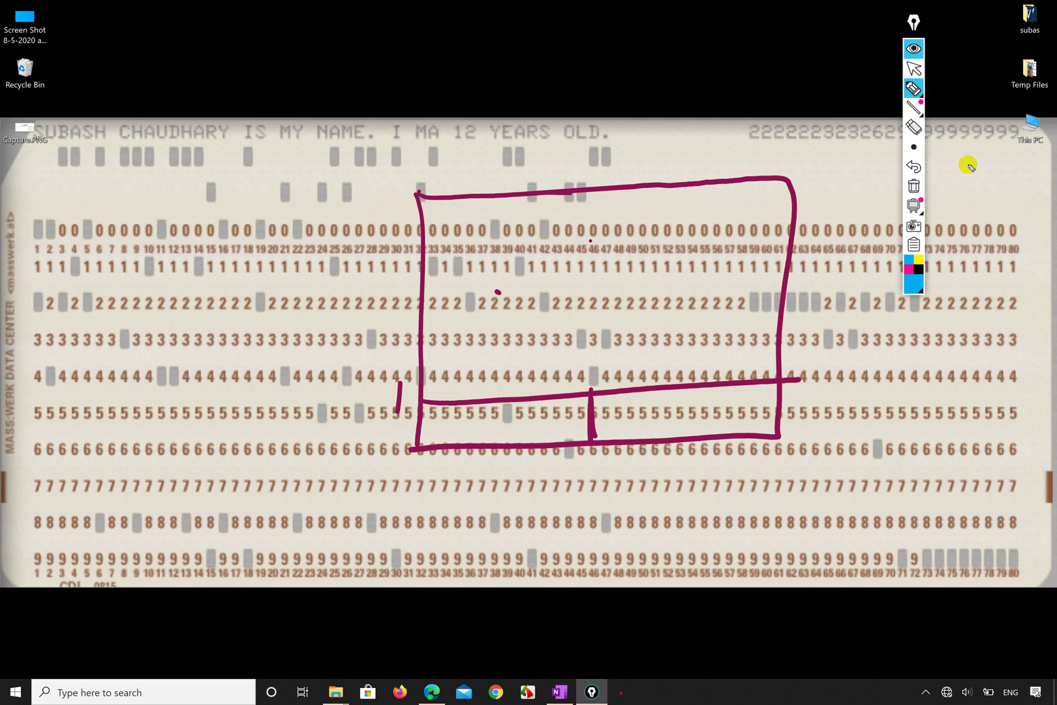
click(369, 435)
mouse_move(381, 469)
mouse_down()
mouse_move(371, 449)
mouse_move(402, 448)
mouse_move(470, 385)
mouse_move(392, 453)
mouse_up()
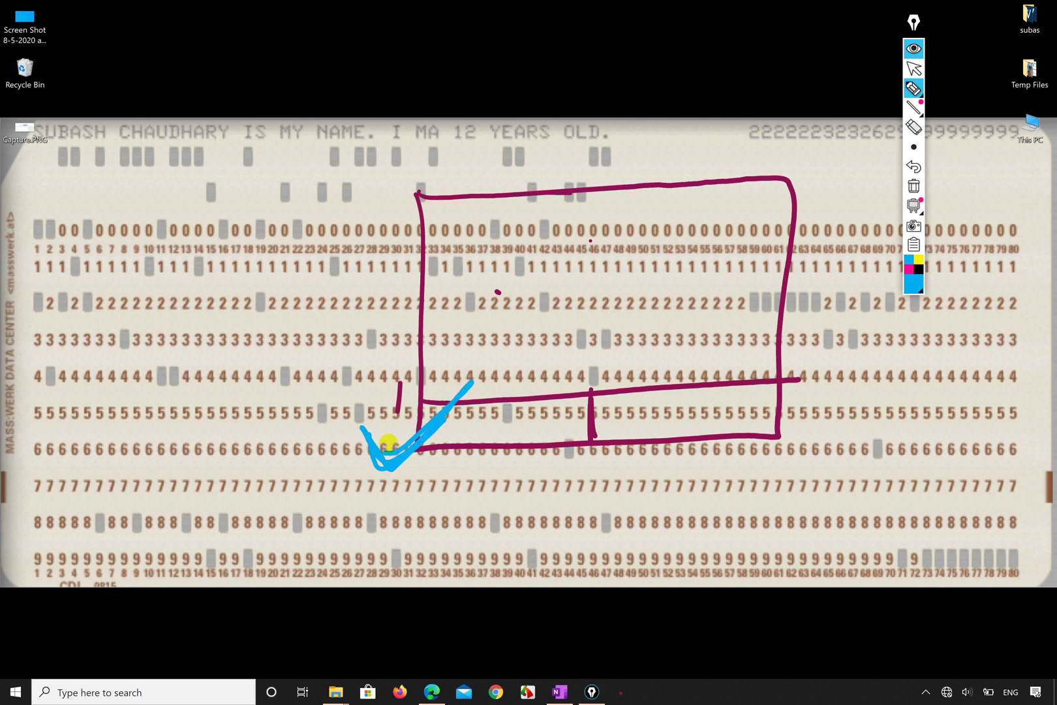
mouse_move(720, 413)
mouse_down()
mouse_move(798, 406)
mouse_move(814, 392)
mouse_move(715, 406)
mouse_move(712, 397)
mouse_up()
click(800, 456)
click(416, 498)
mouse_move(357, 431)
mouse_down()
mouse_move(389, 464)
mouse_move(456, 394)
mouse_move(441, 415)
mouse_move(353, 427)
mouse_move(385, 463)
mouse_move(480, 377)
mouse_up()
mouse_move(711, 391)
mouse_down()
mouse_move(730, 439)
mouse_move(831, 372)
mouse_up()
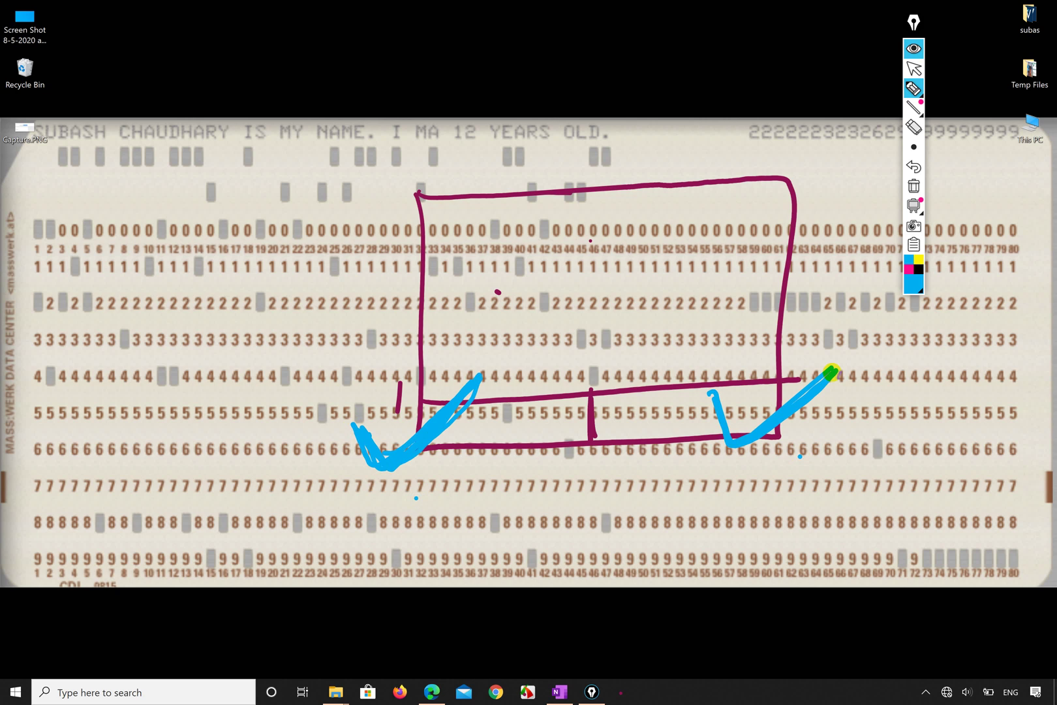
- Open the desktop's Personalize settings and erase the sketched rectangle and the blue check marks from the screen
click(915, 70)
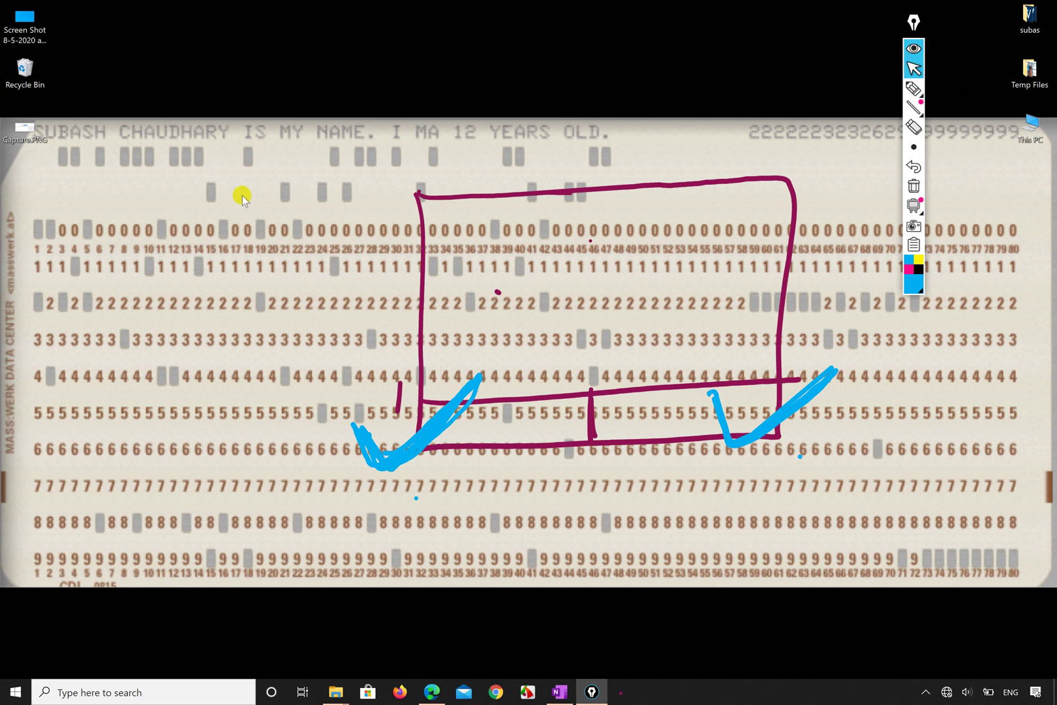
drag(844, 314, 653, 458)
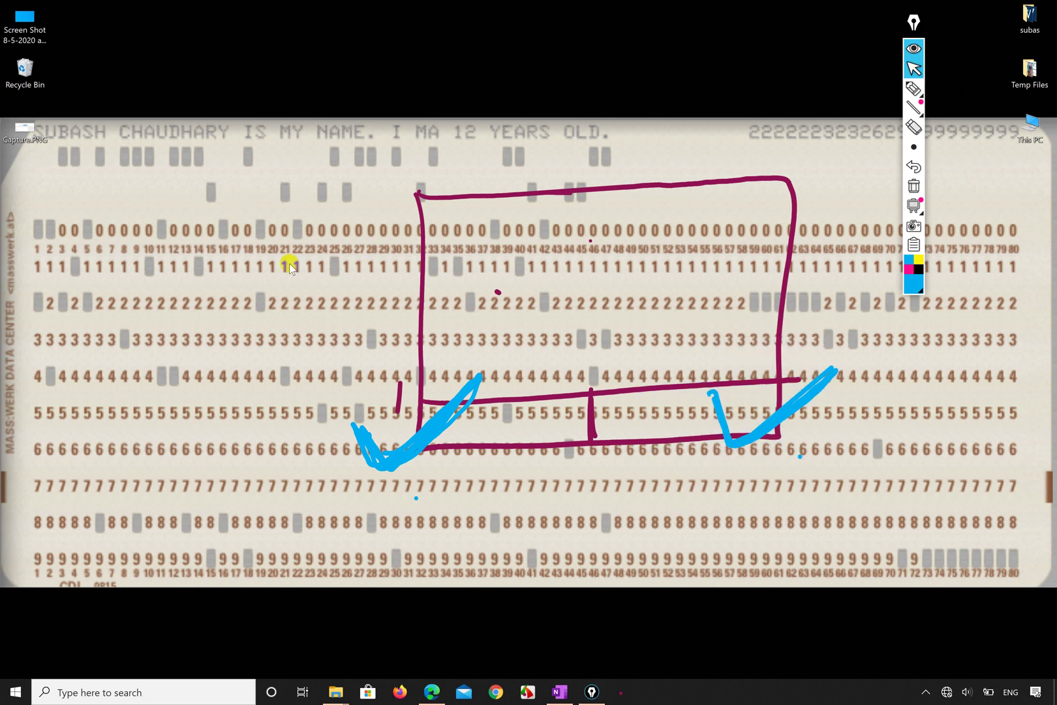
right_click(234, 214)
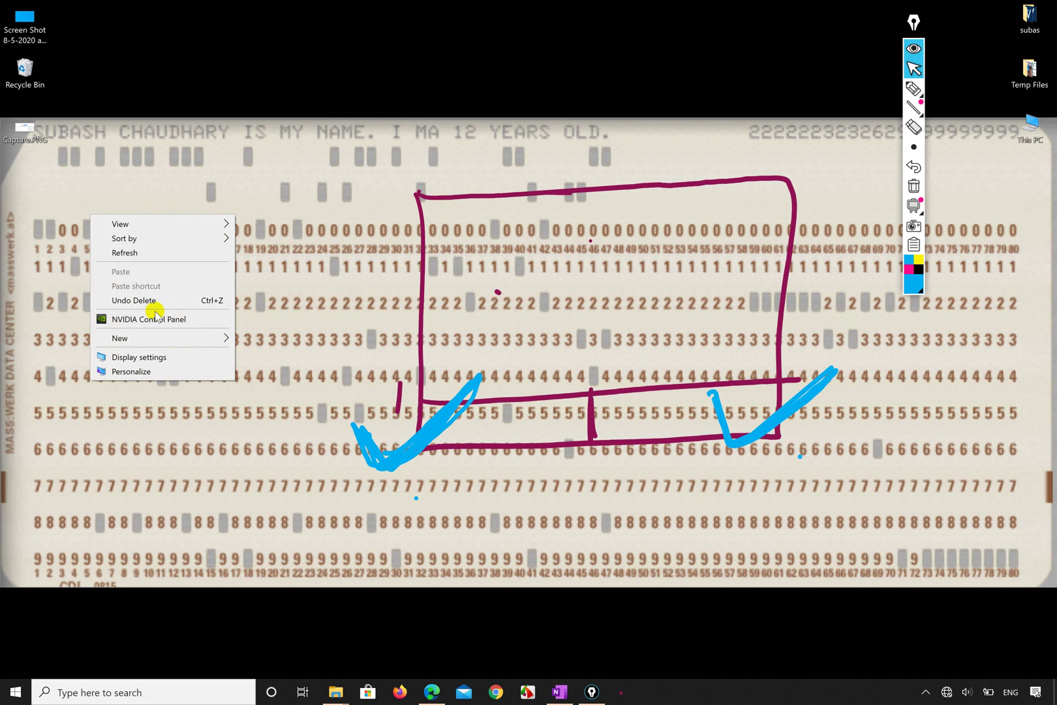
click(142, 372)
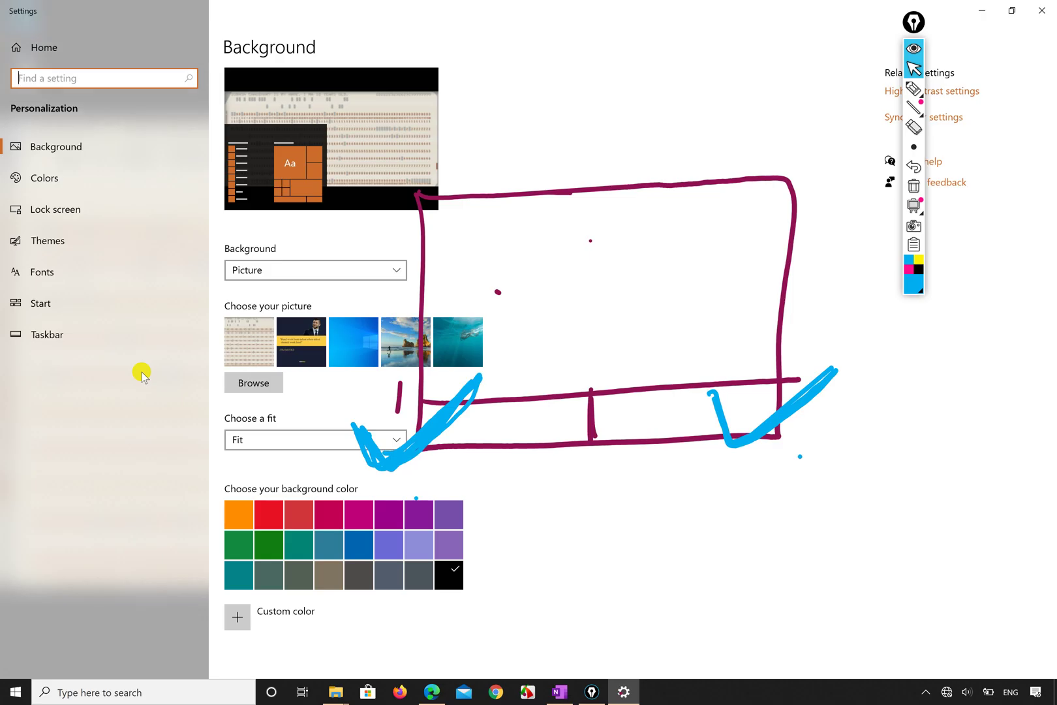
click(914, 88)
mouse_move(751, 203)
mouse_down()
mouse_move(391, 469)
mouse_move(652, 342)
mouse_move(475, 200)
mouse_move(666, 439)
mouse_move(480, 421)
mouse_up()
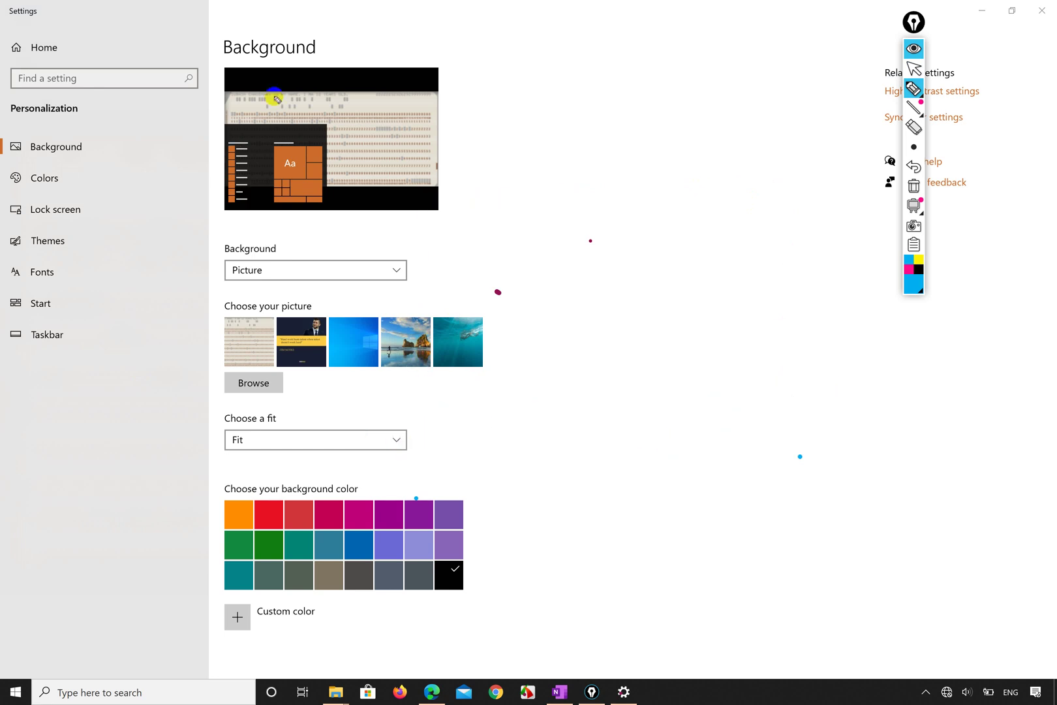
- Circle the Background heading in blue, undo the circle and minimise the Settings window
mouse_move(323, 27)
mouse_down()
mouse_move(219, 7)
mouse_move(243, 64)
mouse_move(329, 46)
mouse_move(286, 11)
mouse_move(207, 28)
mouse_move(238, 56)
mouse_move(327, 35)
mouse_move(205, 22)
mouse_move(230, 56)
mouse_up()
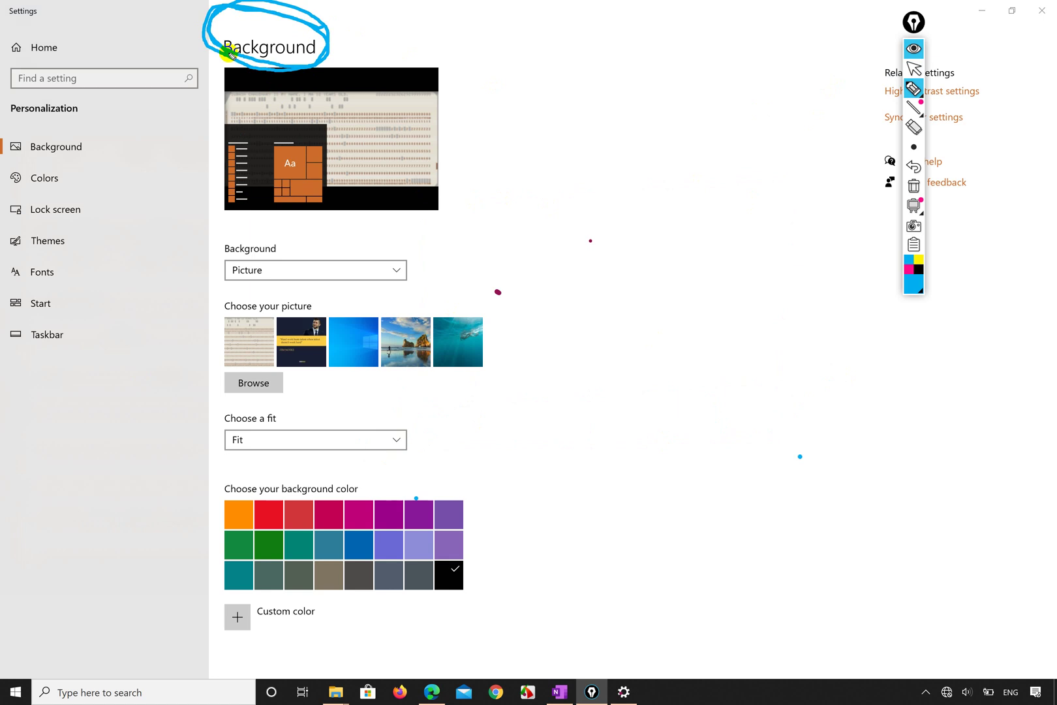
key(ctrl+z)
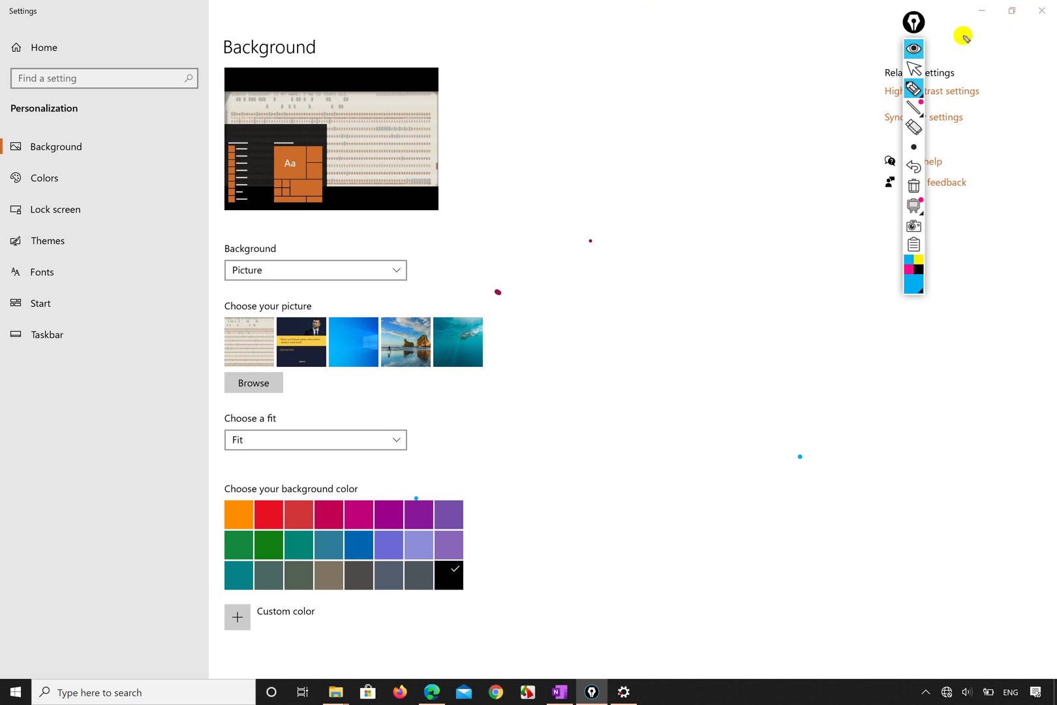
click(915, 68)
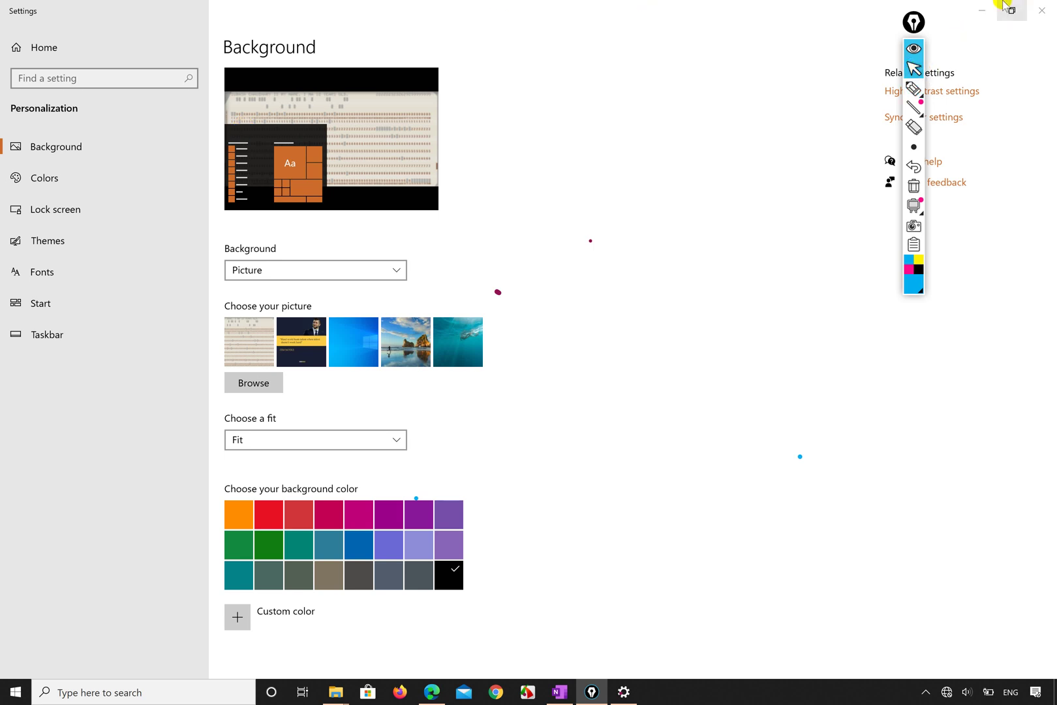
click(981, 9)
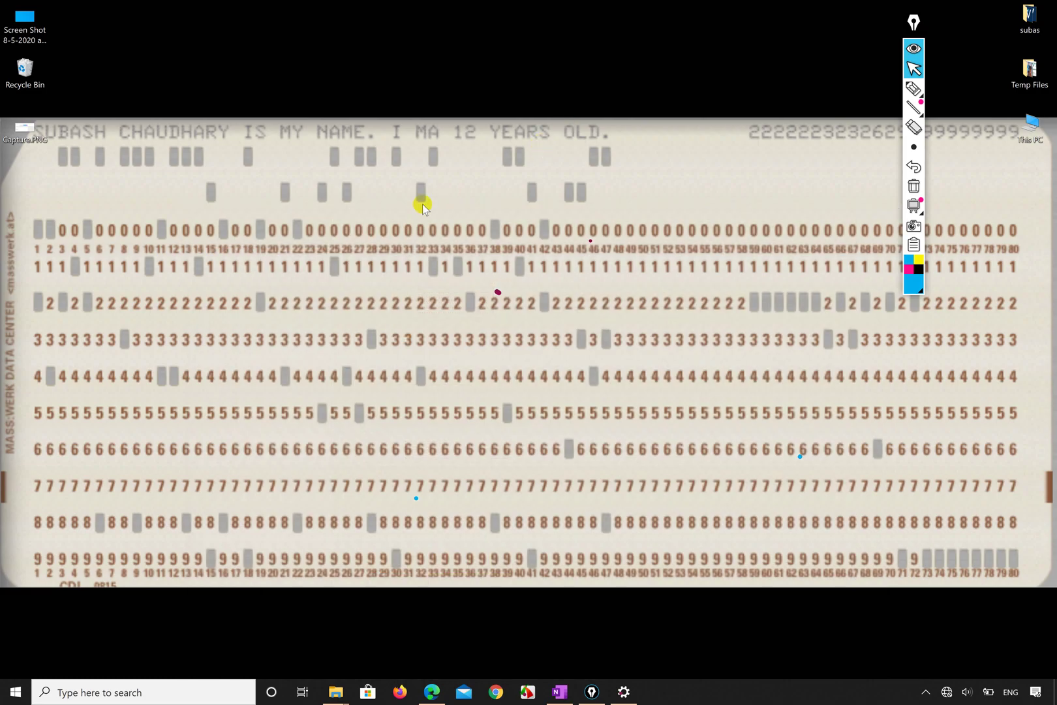
- Reopen the desktop's Personalize settings, draw a large blue circle around the background preview and minimise the window
right_click(423, 207)
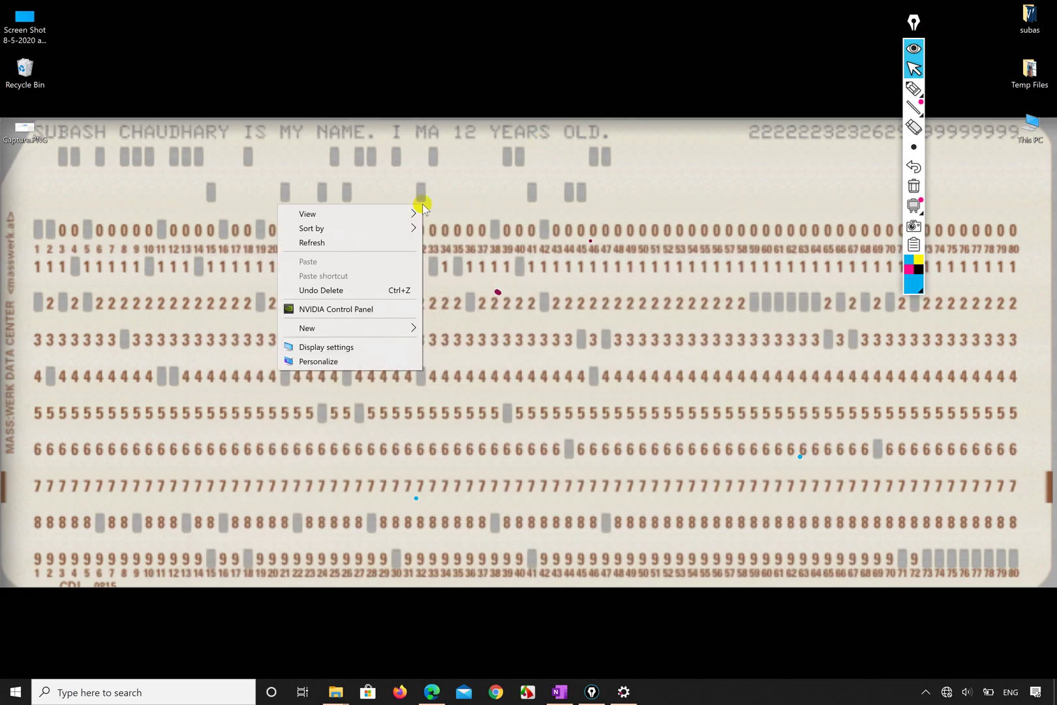
click(374, 361)
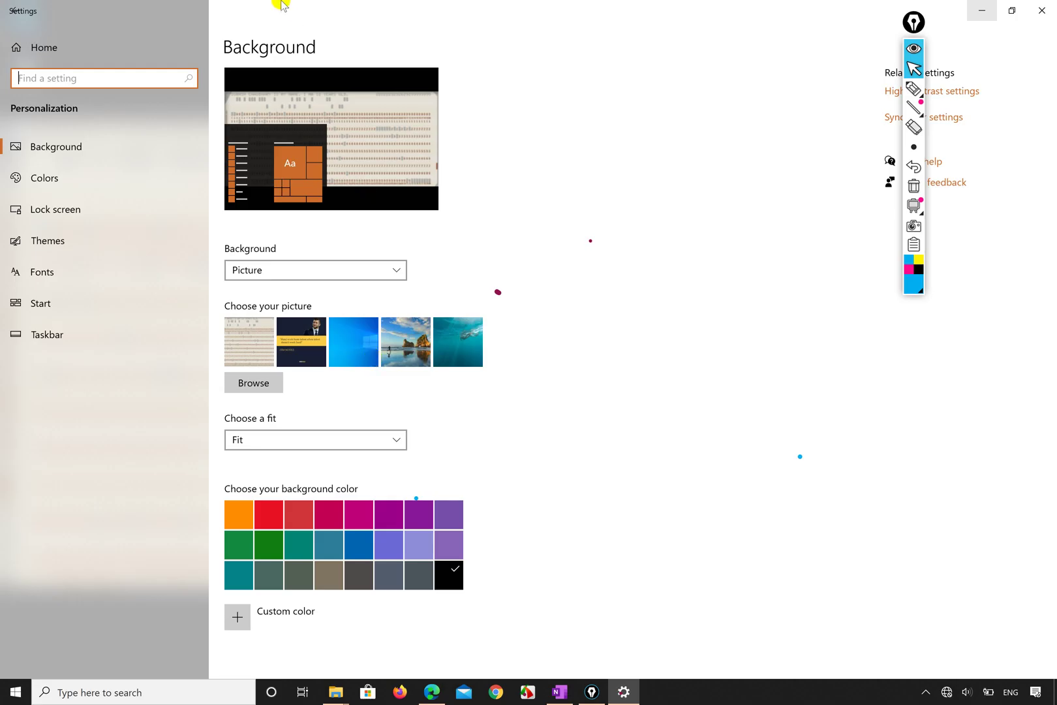
click(914, 89)
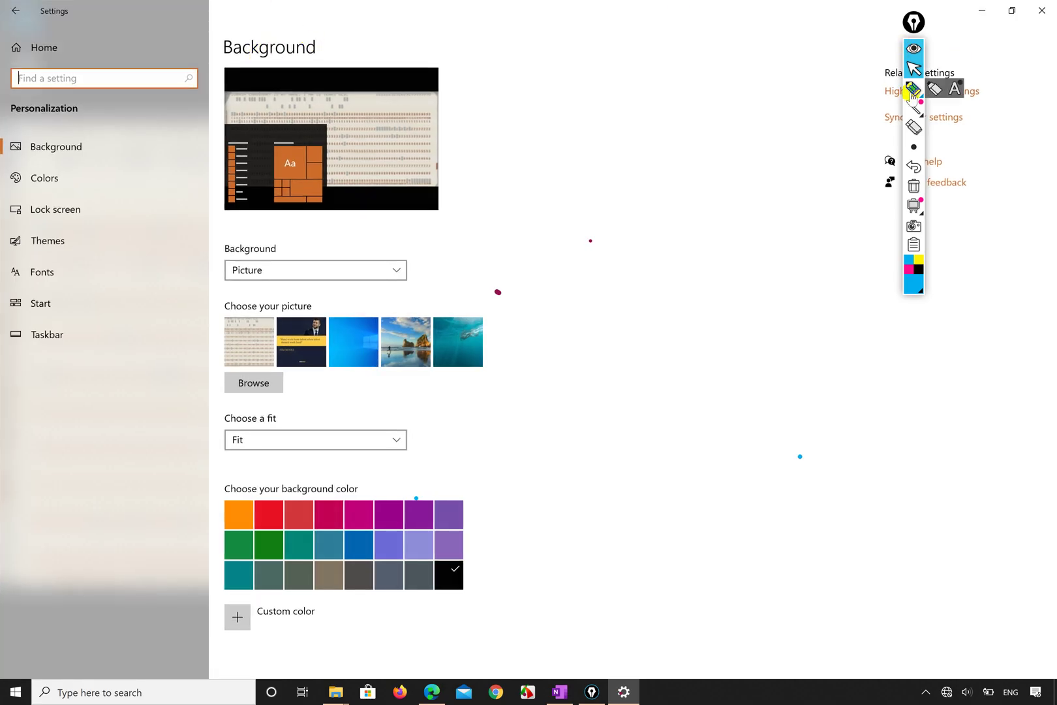
mouse_move(281, 21)
mouse_down()
mouse_move(292, 260)
mouse_move(441, 75)
mouse_move(272, 24)
mouse_up()
click(914, 68)
click(982, 11)
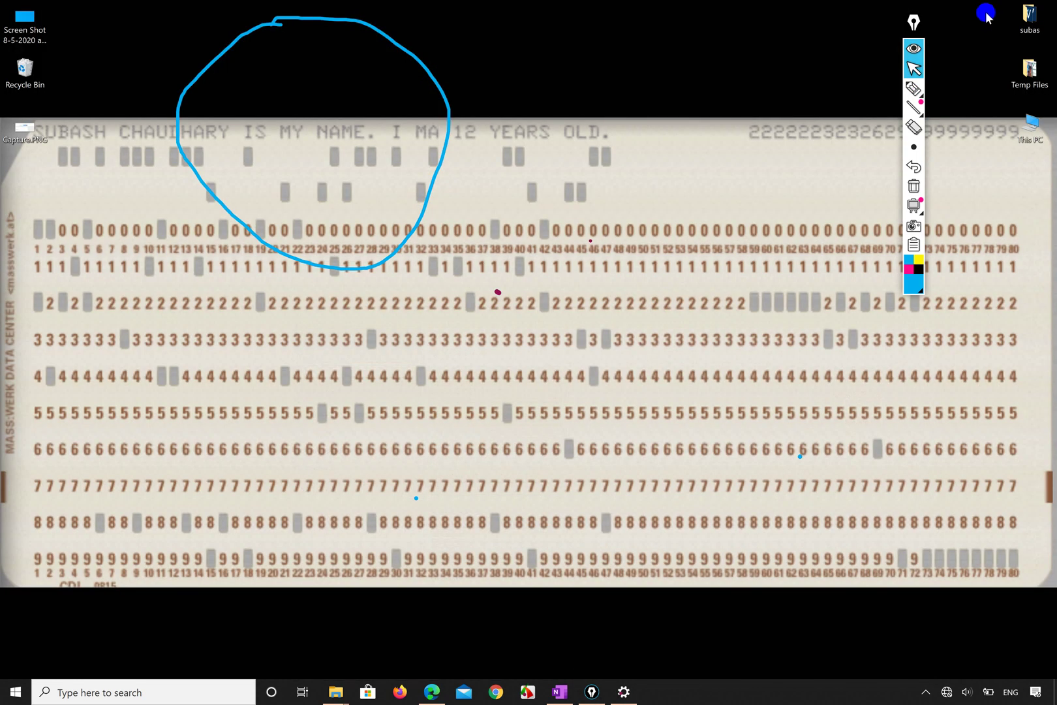
- Erase the large blue circle left over the desktop with the eraser
click(914, 89)
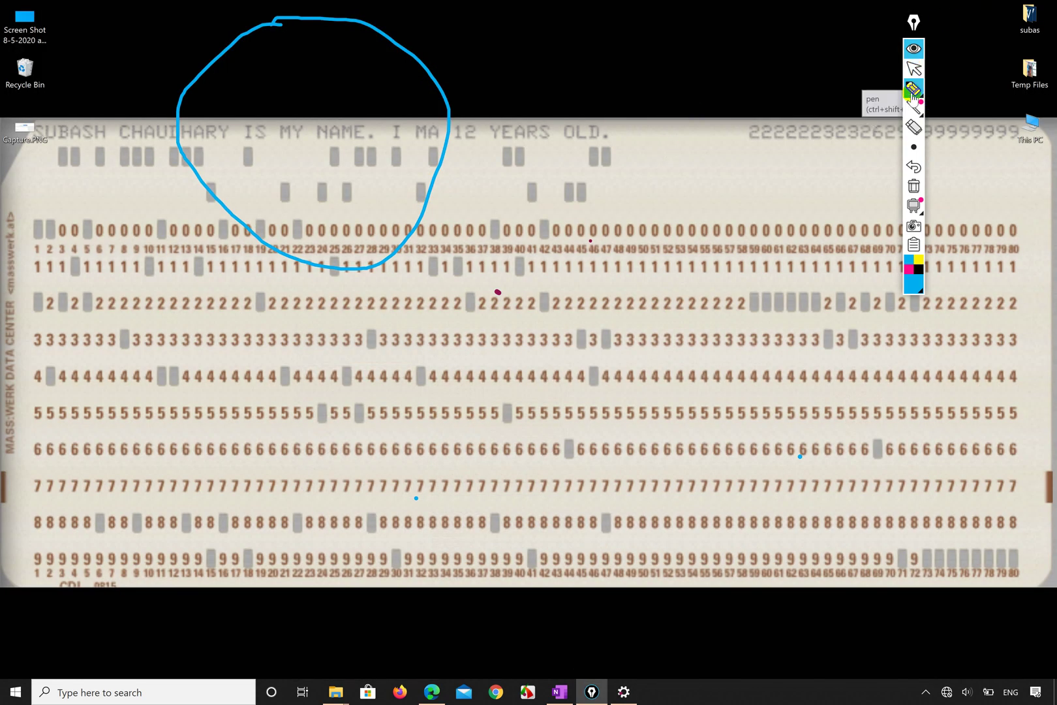
click(916, 129)
click(440, 88)
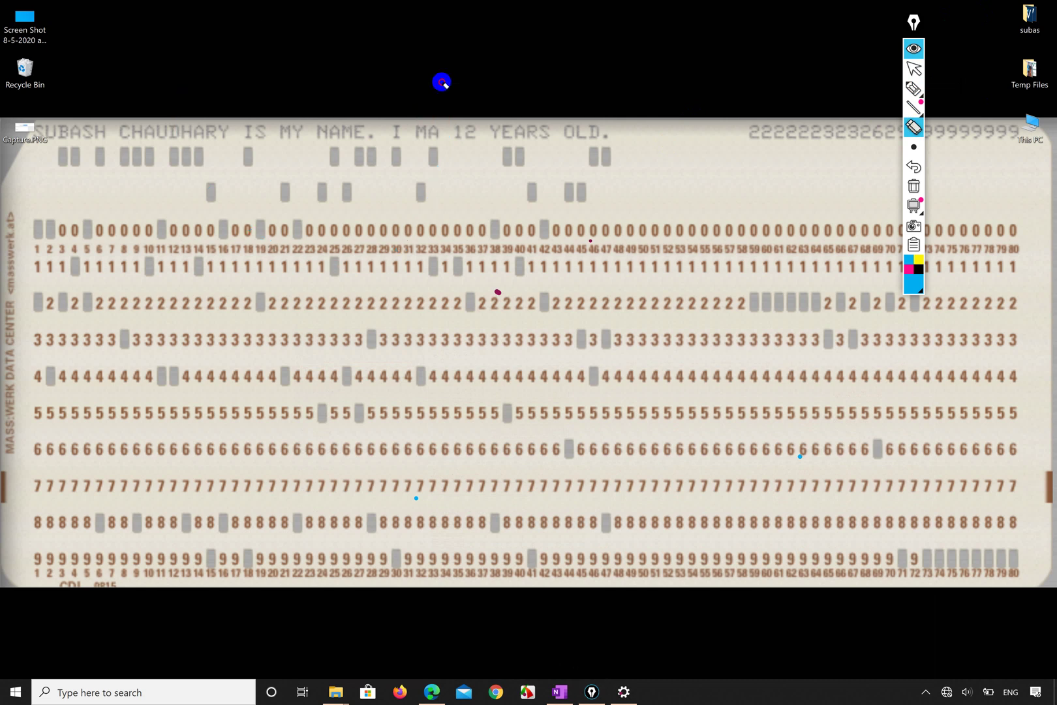
- Draw several overlapping blue circles around the Windows Start button with the pen
click(912, 90)
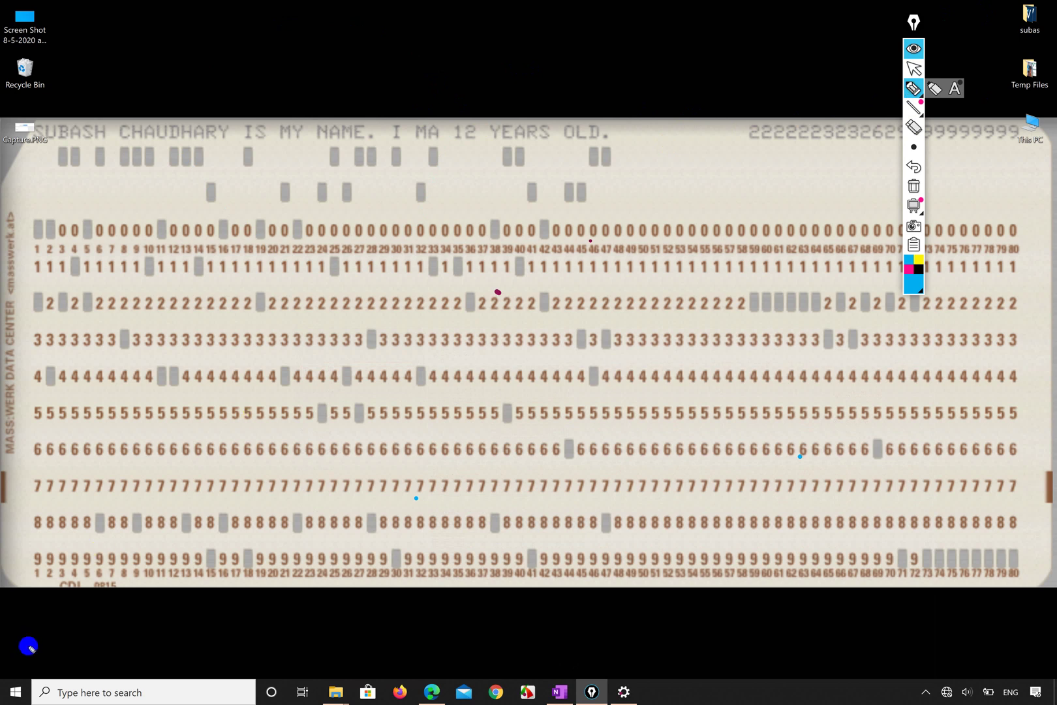
click(914, 68)
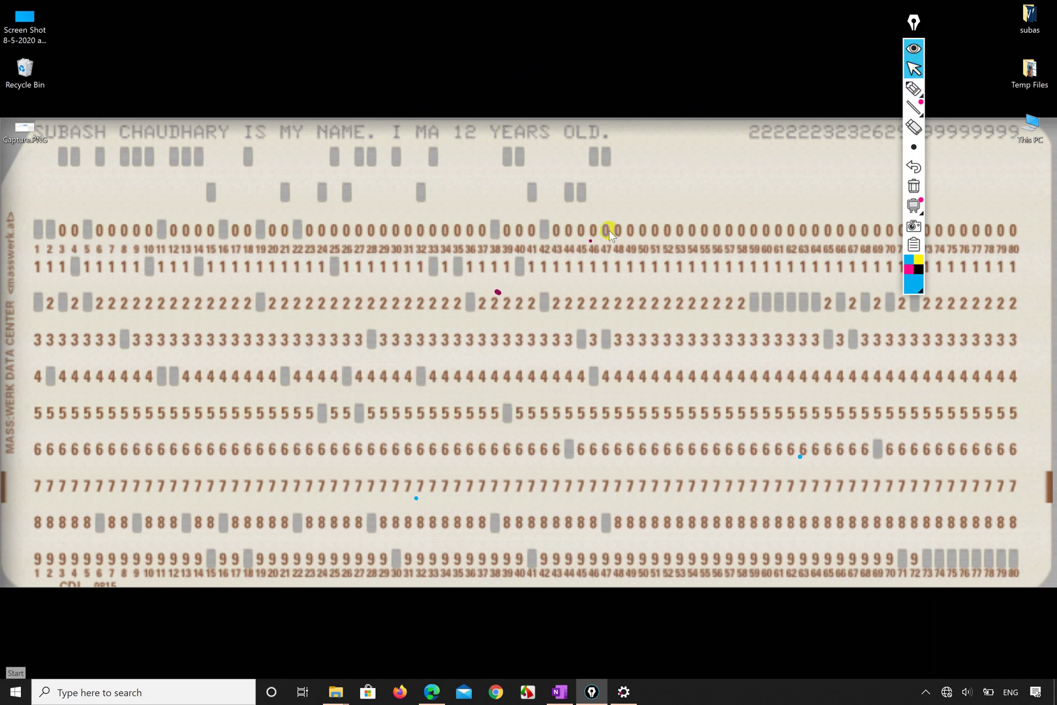
click(913, 87)
click(30, 522)
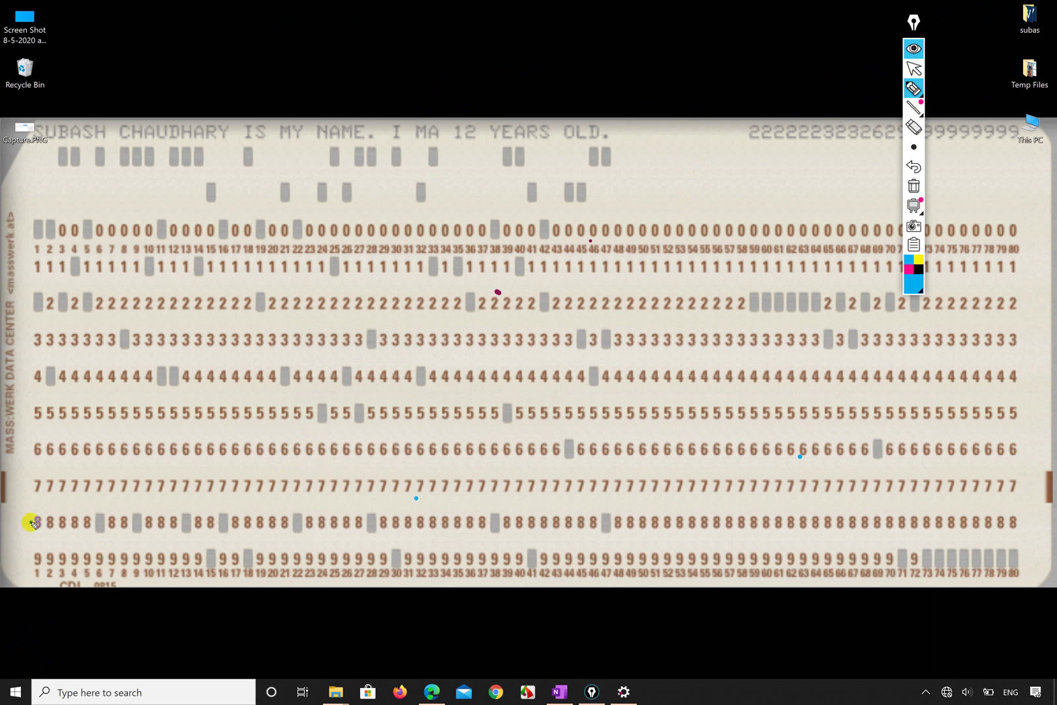
mouse_move(5, 545)
mouse_down()
mouse_move(97, 685)
mouse_move(146, 636)
mouse_move(118, 594)
mouse_move(111, 700)
mouse_move(108, 685)
mouse_move(81, 698)
mouse_move(14, 692)
mouse_up()
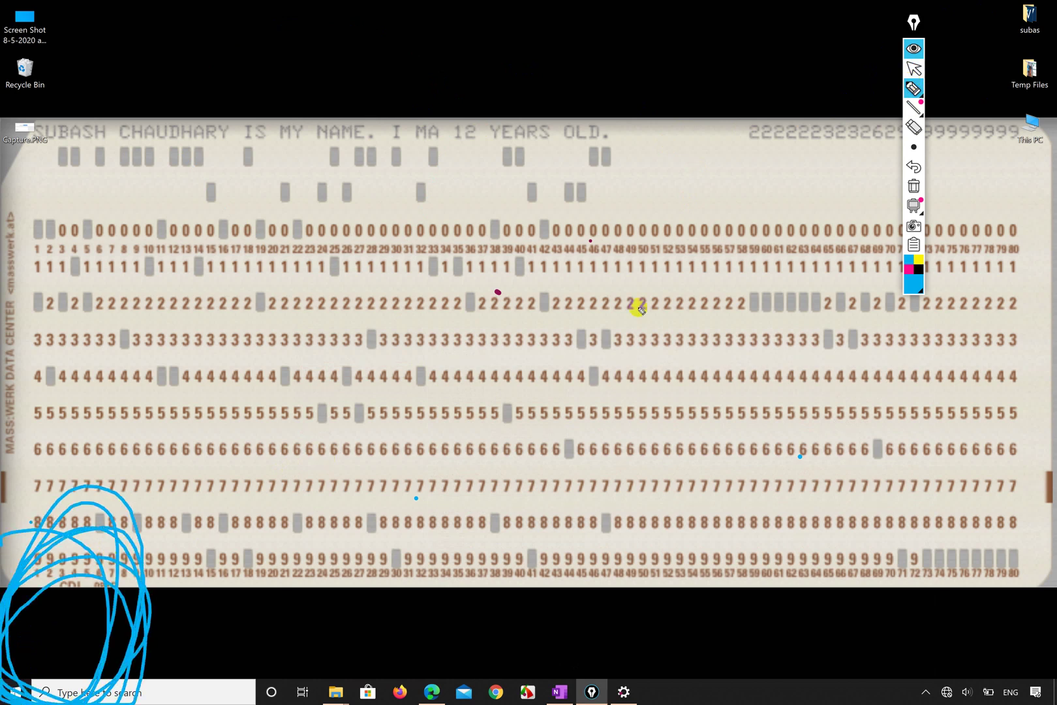
- Erase the blue circles around the Start button and return to cursor mode
click(914, 127)
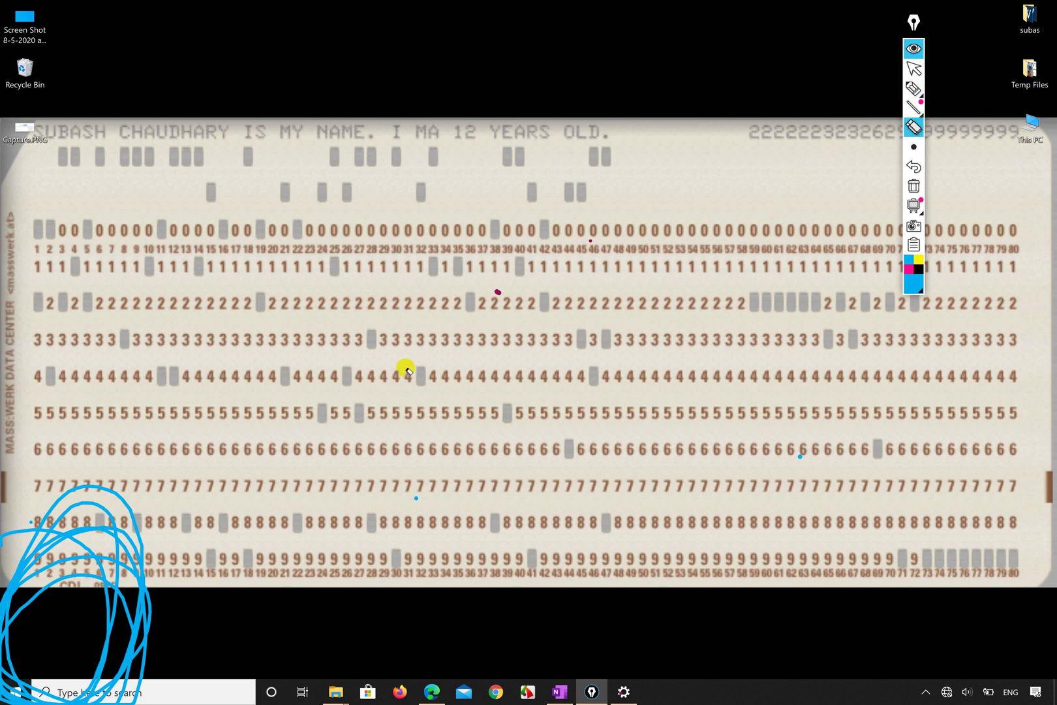
click(96, 519)
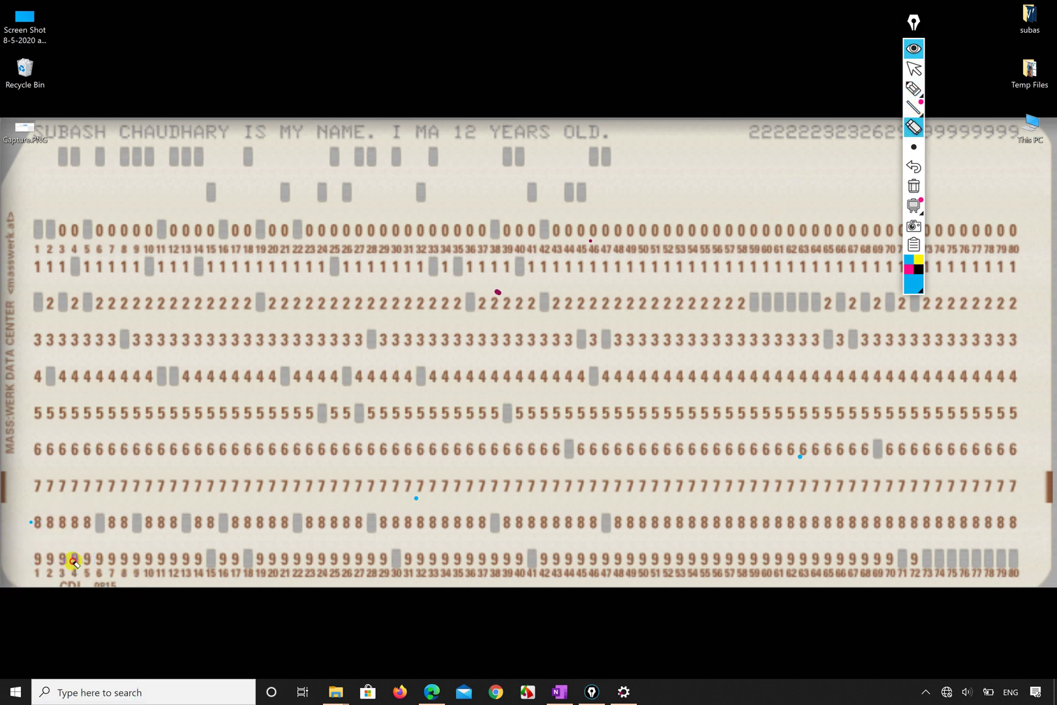
click(912, 69)
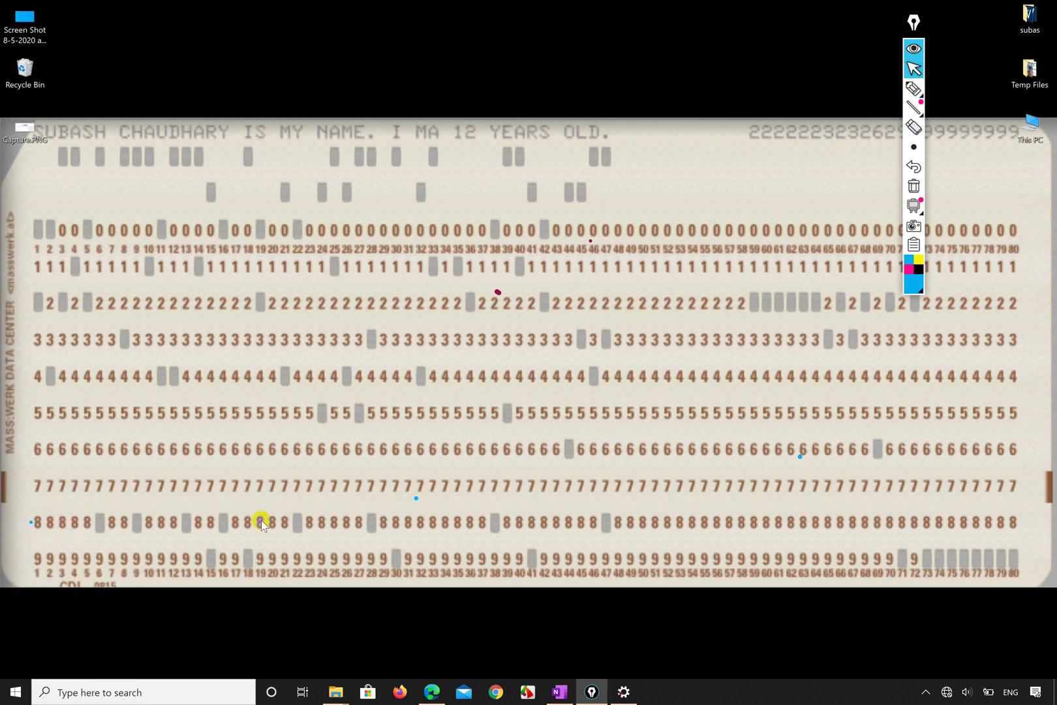
- Open the Start menu, expand its side labels, and bring up the Windows Settings home page from there
click(17, 693)
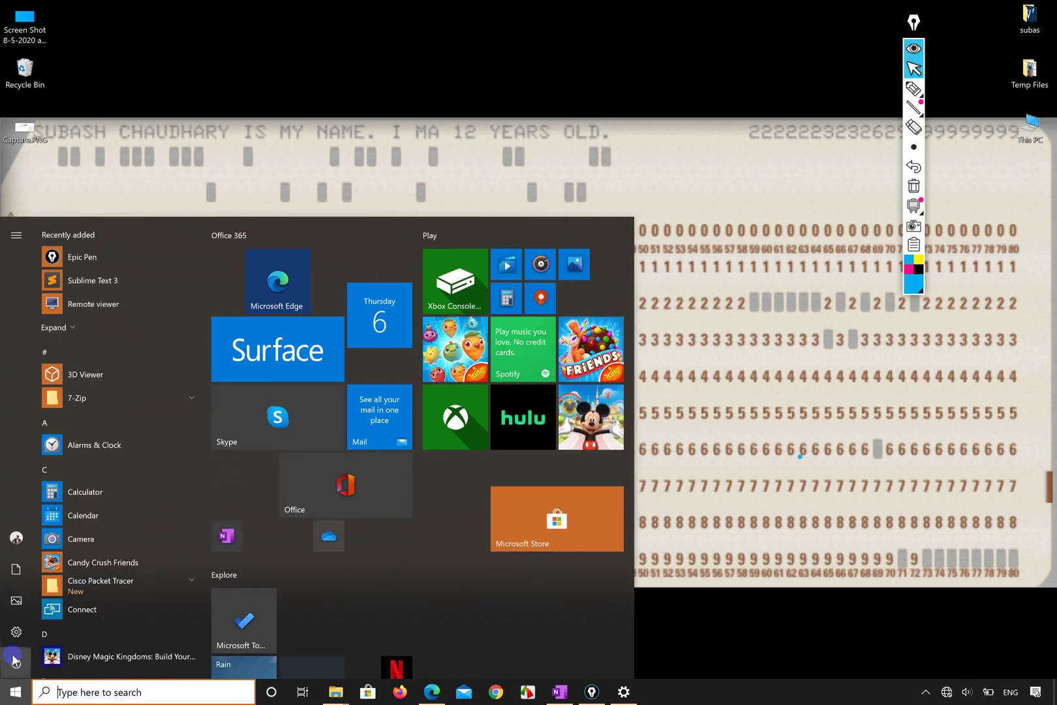
click(15, 236)
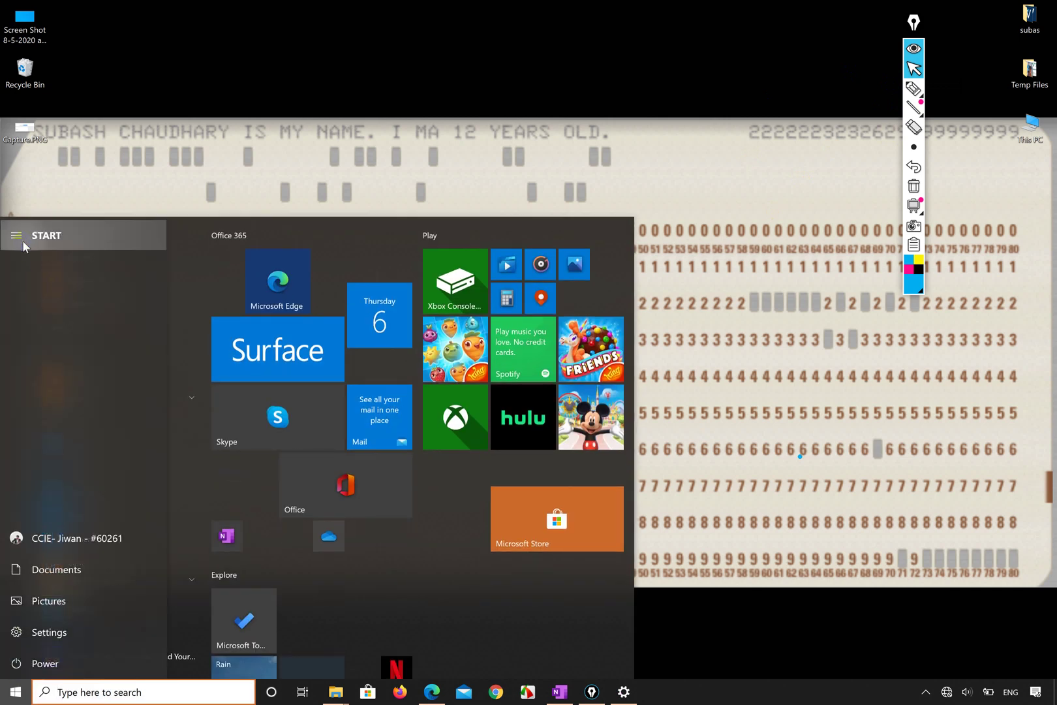
click(16, 235)
click(16, 235)
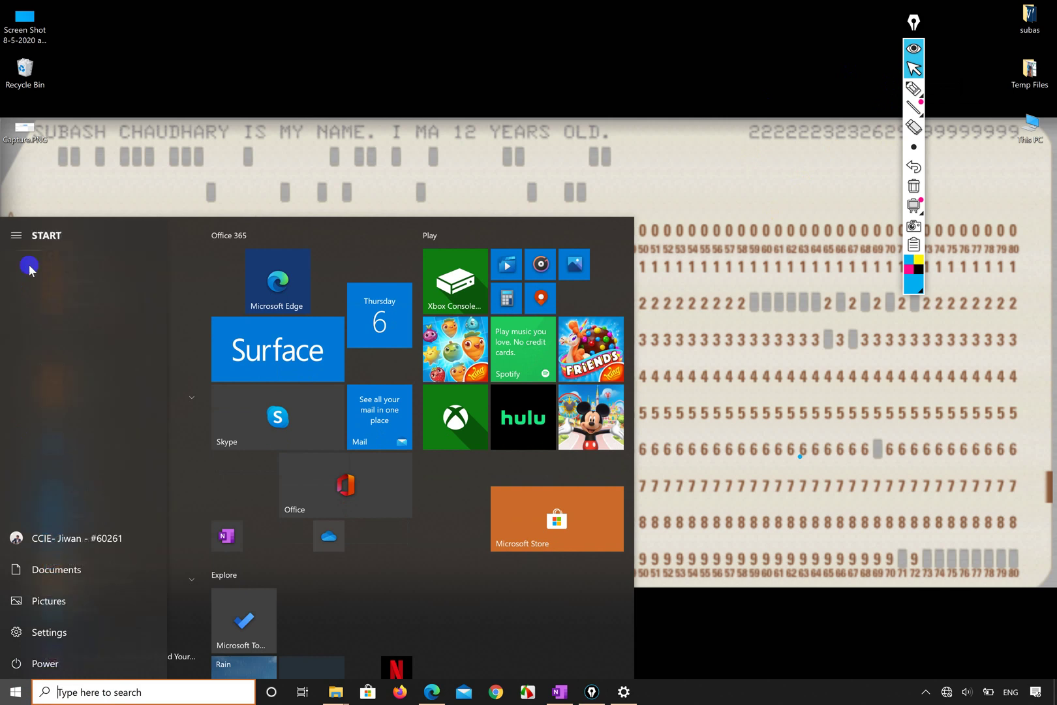
click(40, 631)
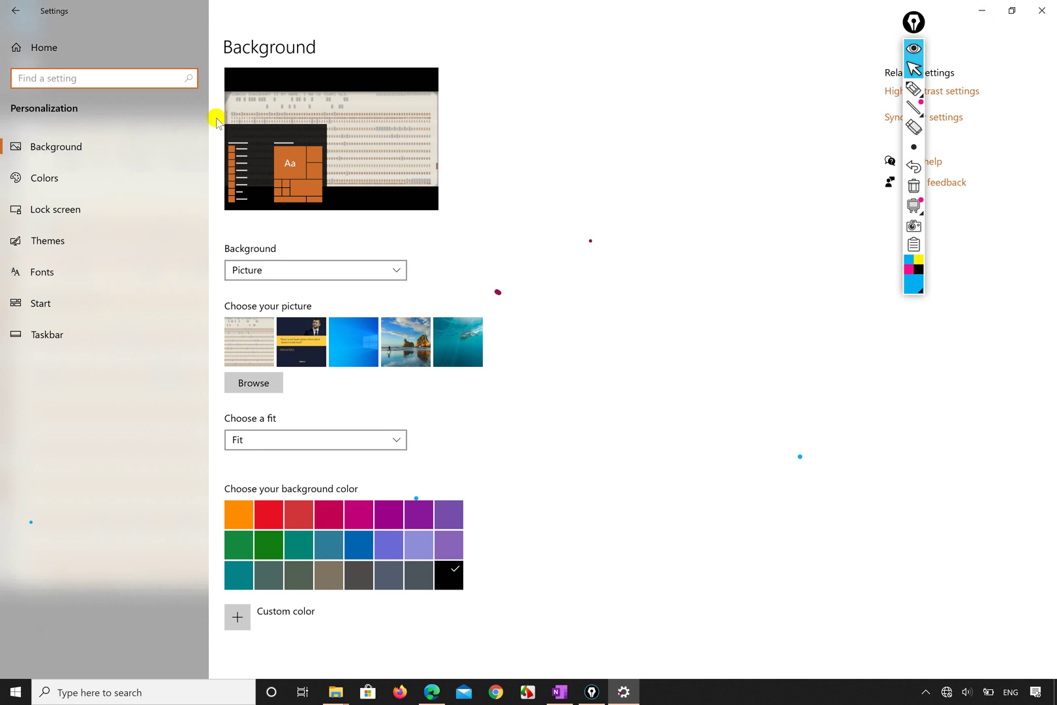
click(45, 45)
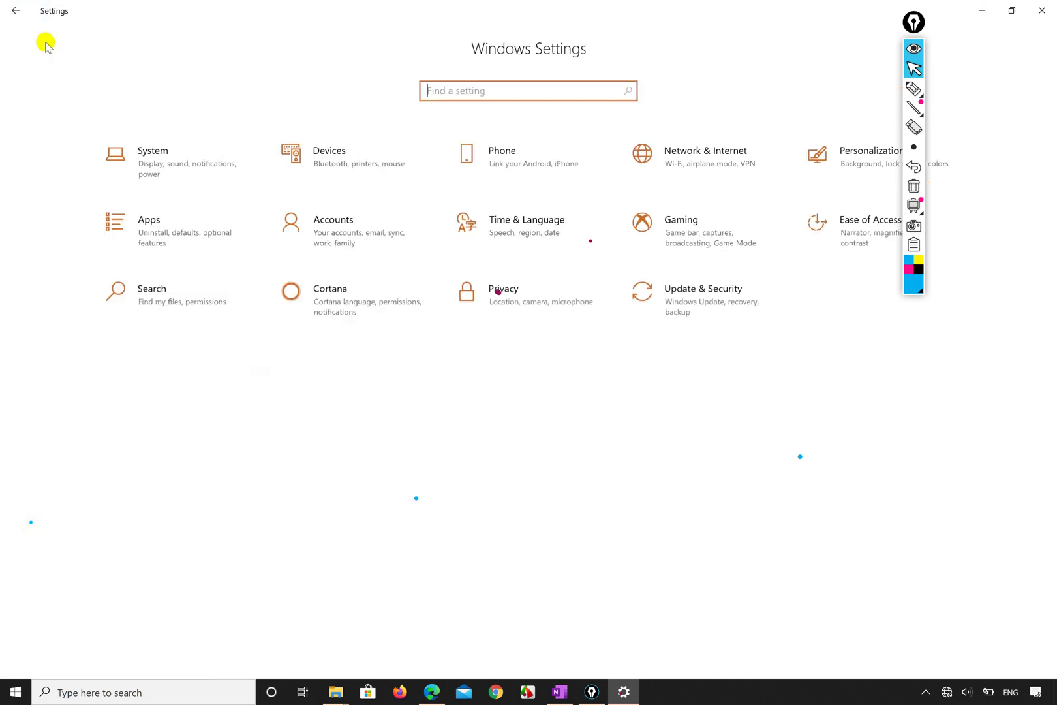
- Move the floating pen toolbar away from the Personalization category so it no longer covers it
mouse_move(912, 110)
click(914, 22)
drag(925, 22, 1026, 101)
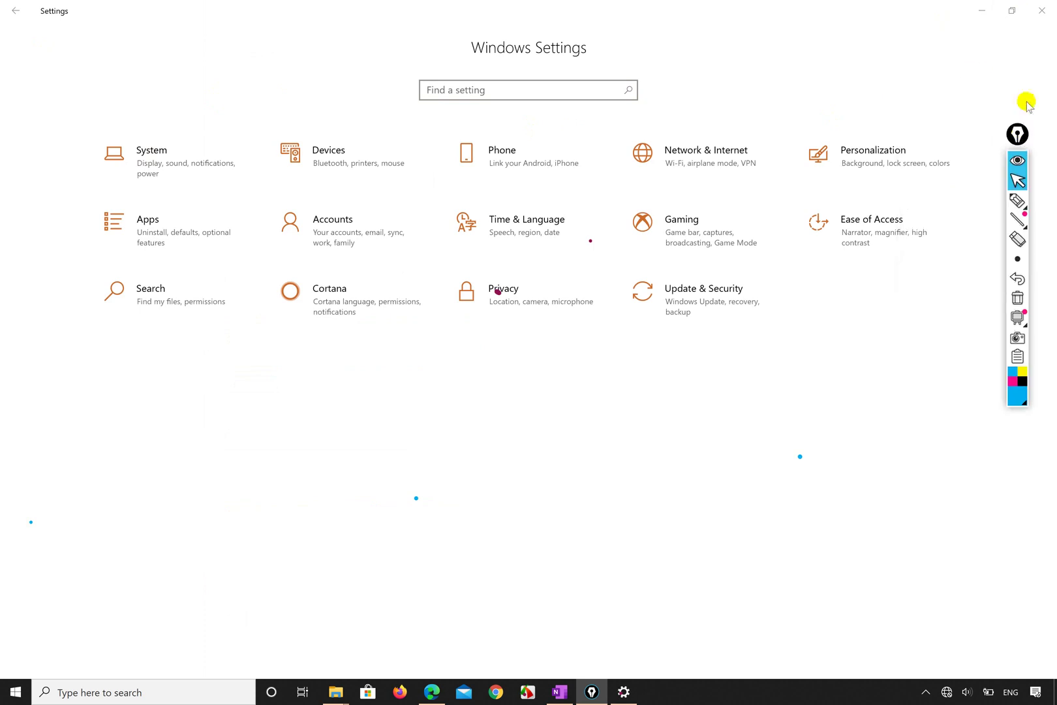
- Close the Settings window and reopen Settings from the Start menu
click(1042, 10)
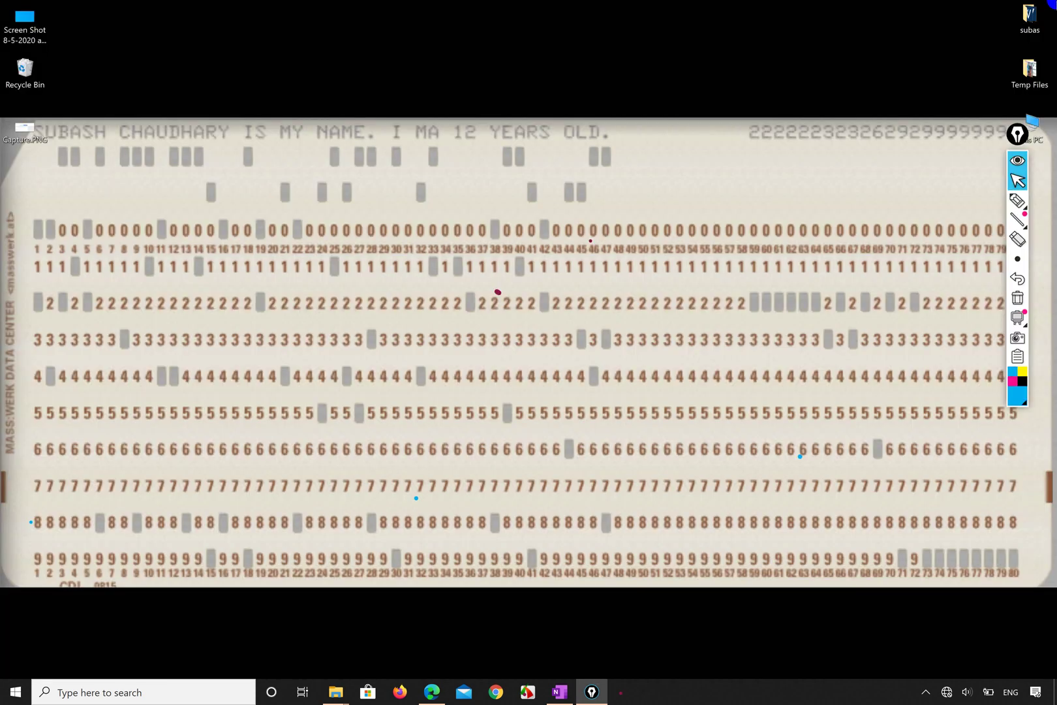
click(11, 692)
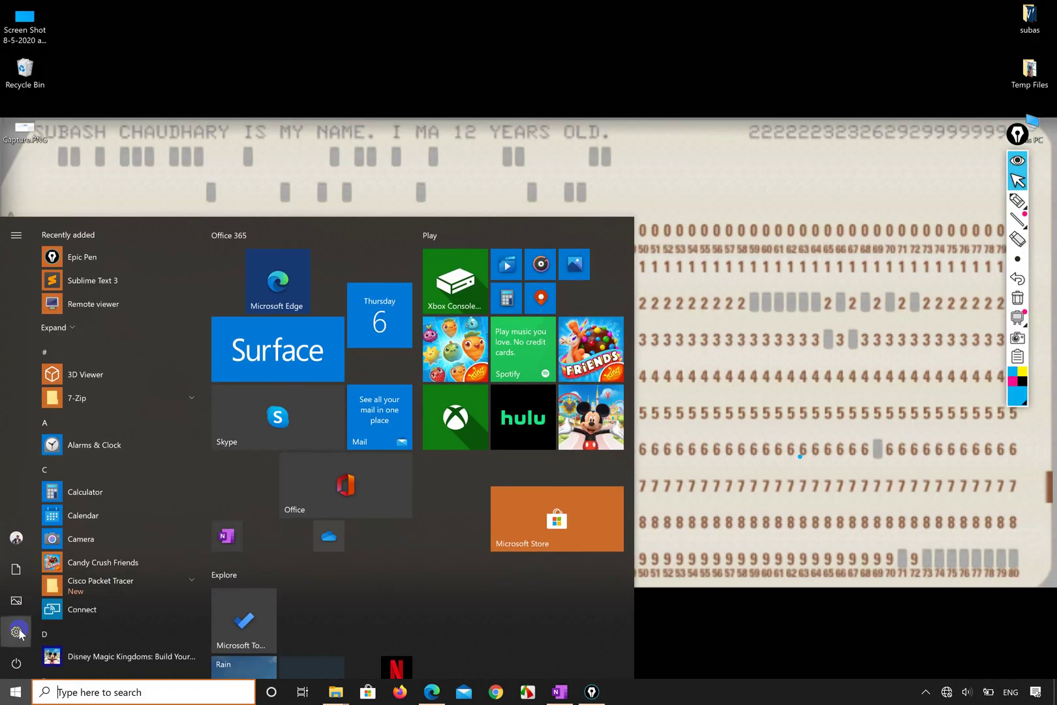
click(17, 631)
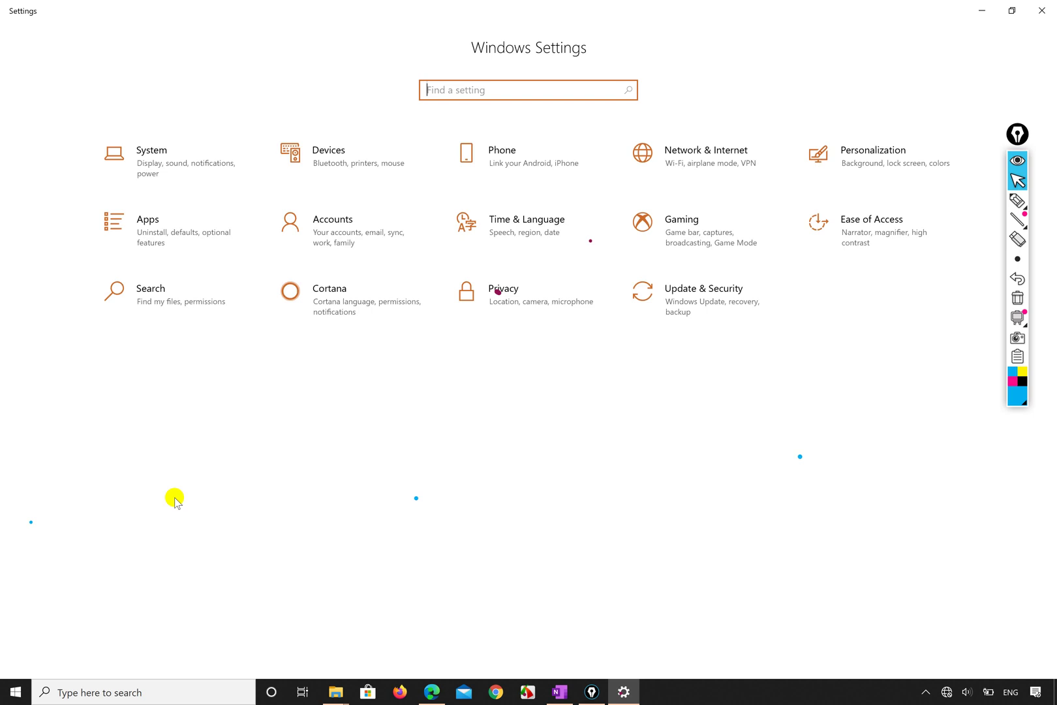
- Draw a long blue arrow to the Personalization category and circle it with the pen, finishing in cursor mode
click(1018, 200)
mouse_move(130, 201)
mouse_down()
mouse_move(805, 182)
mouse_move(788, 170)
mouse_move(927, 193)
mouse_move(963, 134)
mouse_move(812, 111)
mouse_move(819, 180)
mouse_move(898, 196)
mouse_move(968, 176)
mouse_move(947, 111)
mouse_move(831, 103)
mouse_move(793, 159)
mouse_move(814, 155)
mouse_up()
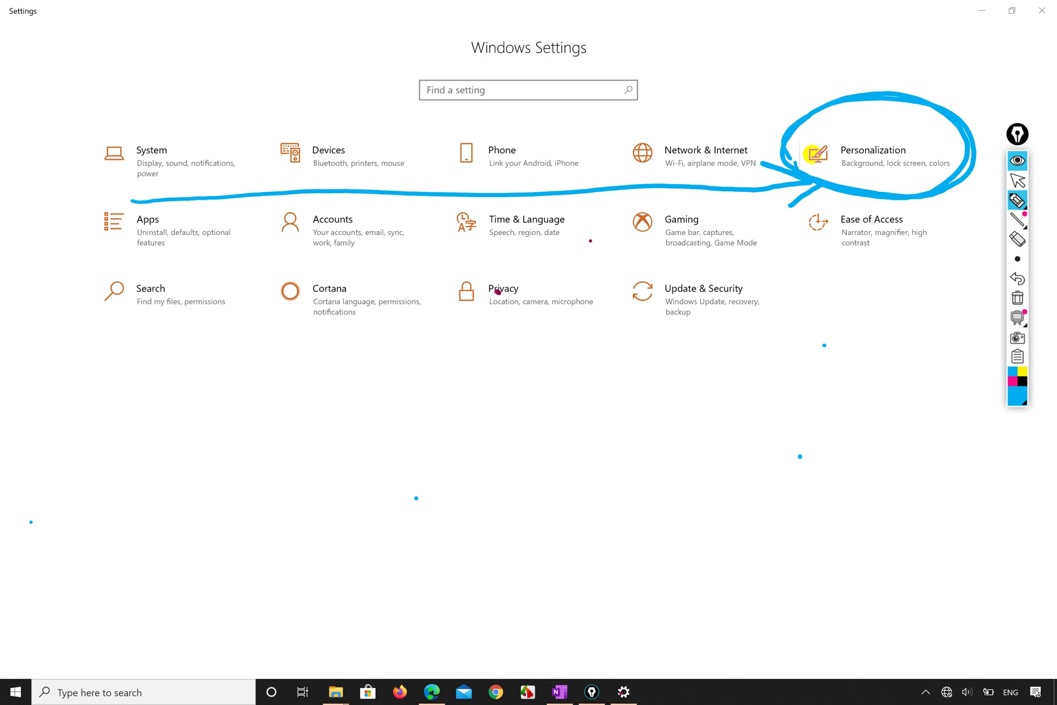
mouse_move(815, 154)
mouse_down()
mouse_move(812, 113)
mouse_move(786, 146)
mouse_move(821, 177)
mouse_move(946, 186)
mouse_move(935, 99)
mouse_move(800, 124)
mouse_up()
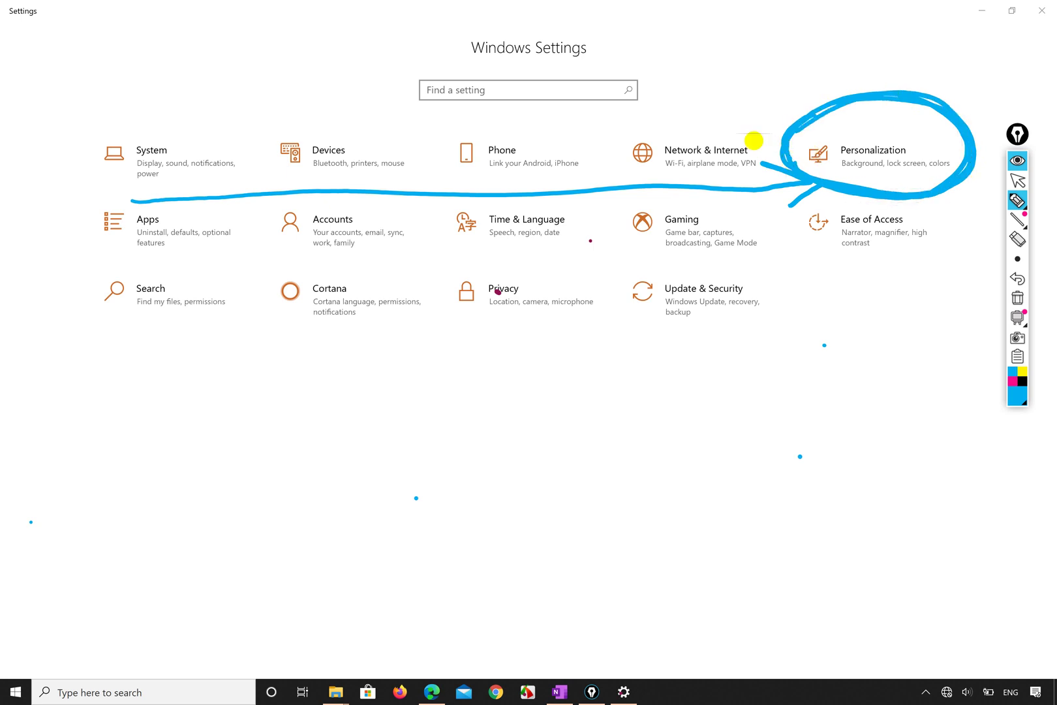
click(1018, 180)
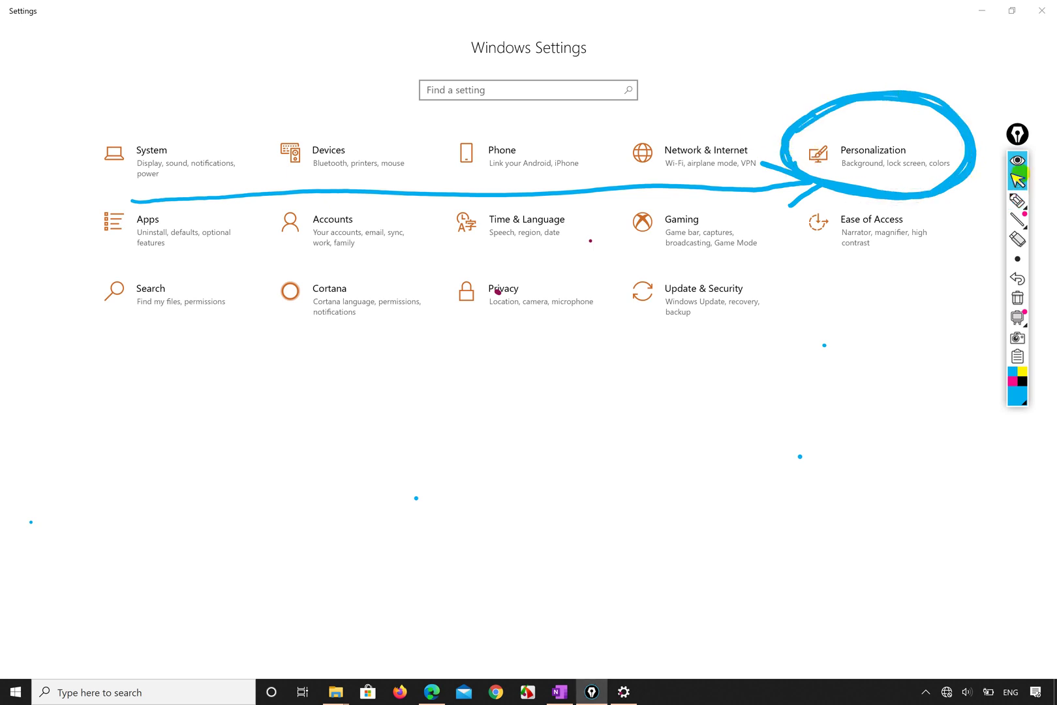
- Open the Personalization settings and remove the blue arrow and circle from the screen, returning to cursor mode
click(854, 159)
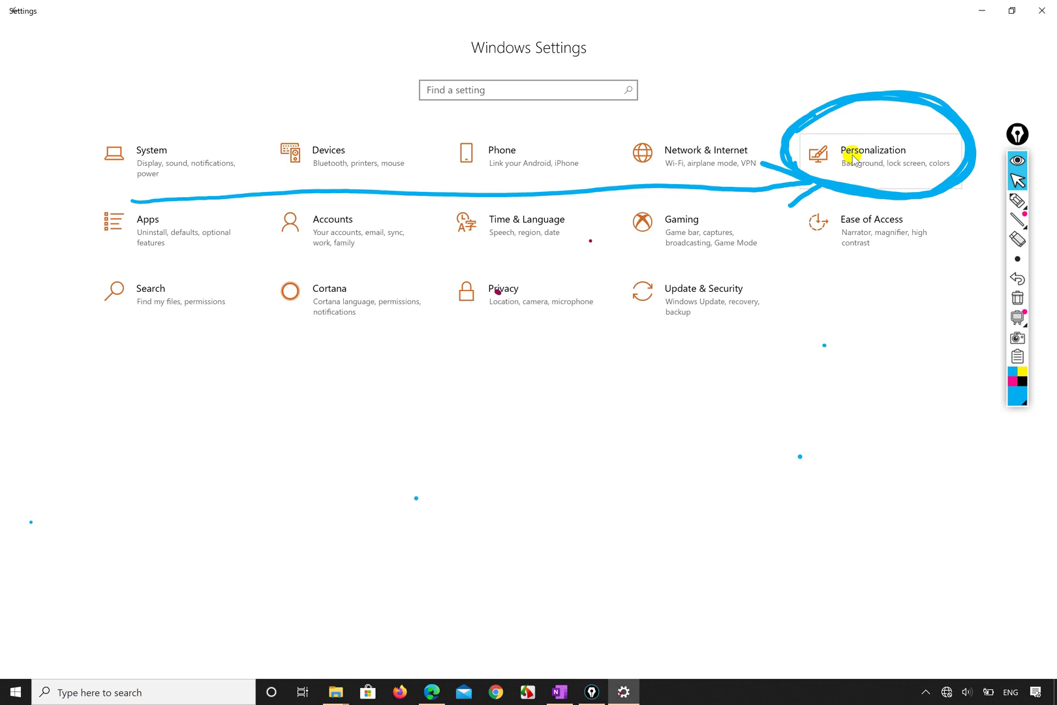
click(854, 158)
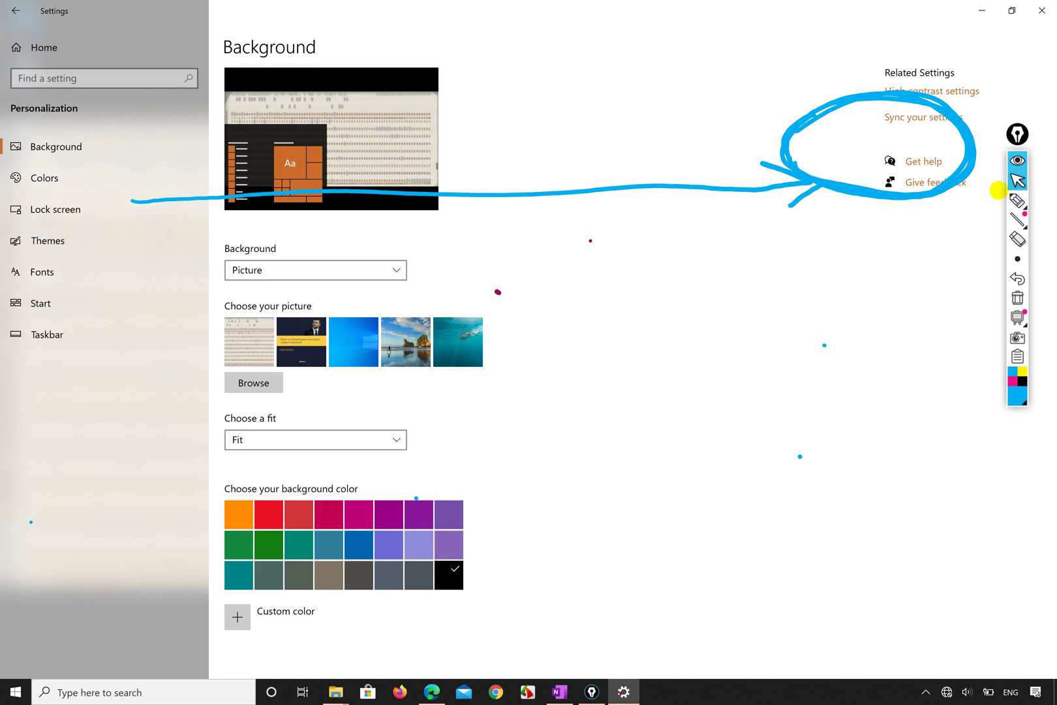
click(1017, 200)
drag(802, 168, 751, 206)
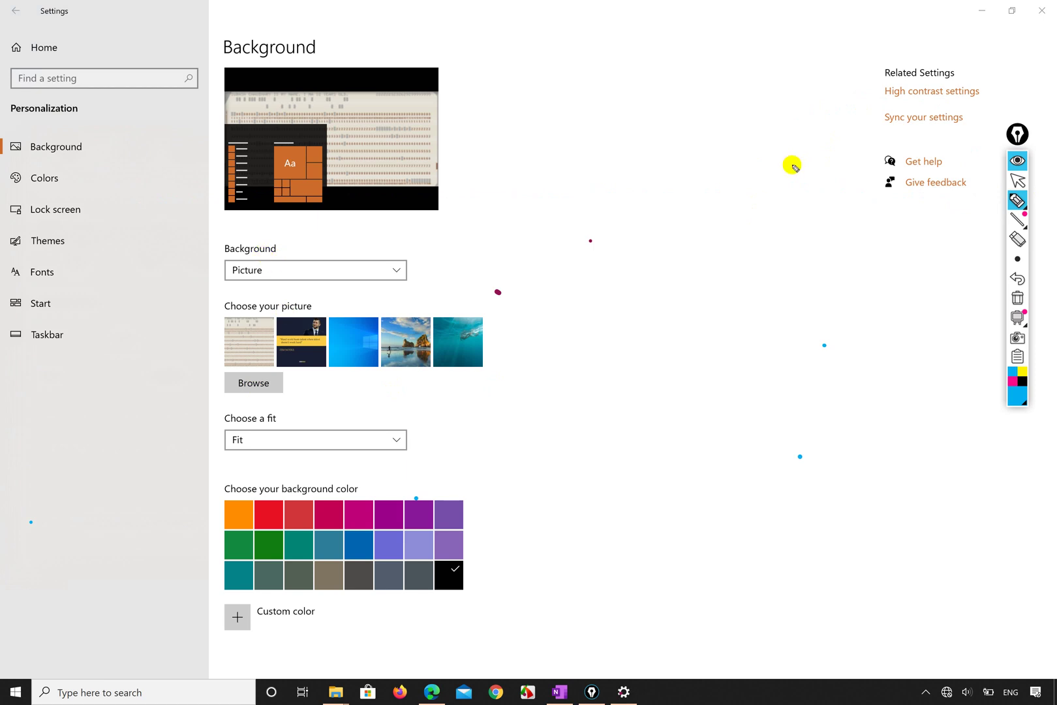
click(1018, 180)
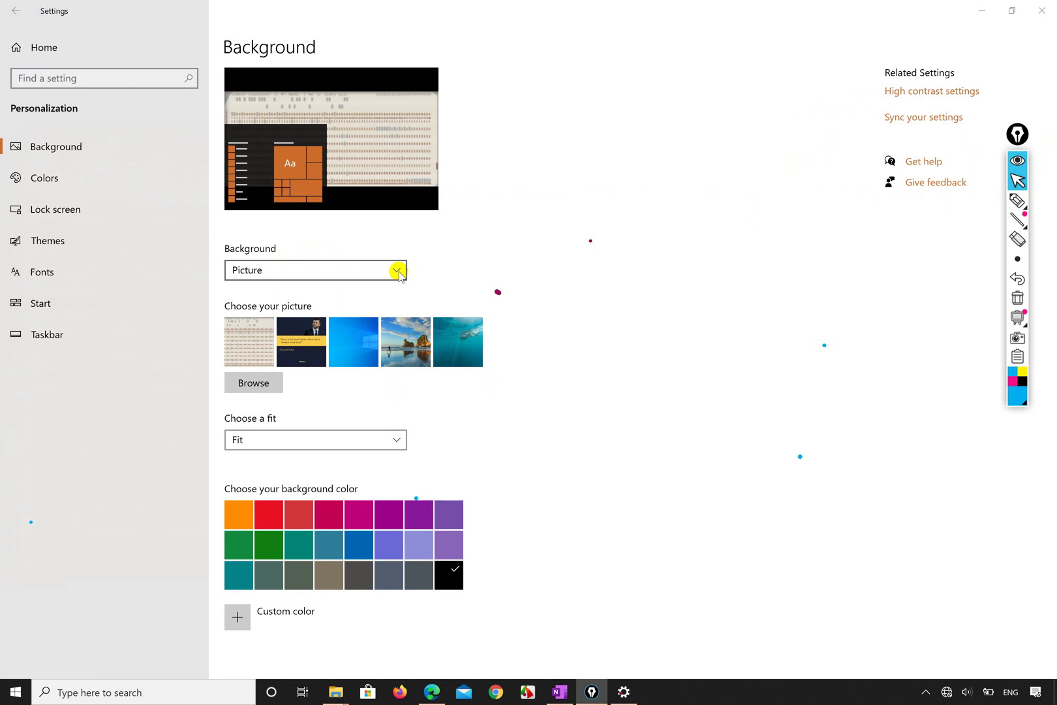
- Restore the Settings window to a smaller size and set the desktop background to the quote picture, followed by the blue Windows picture
click(1013, 10)
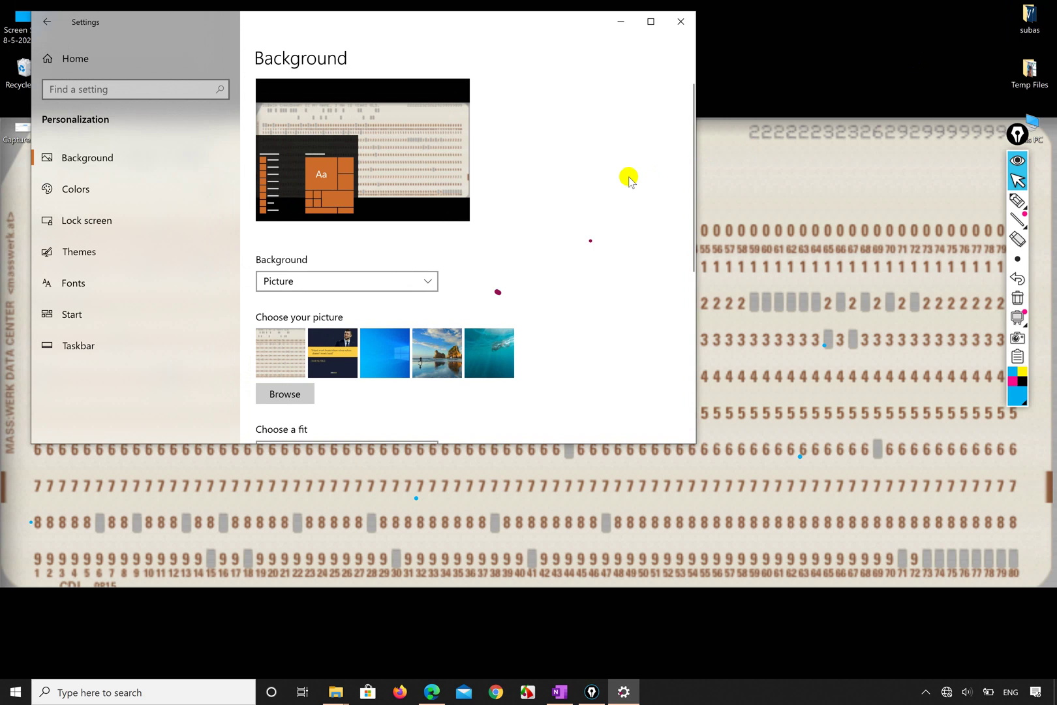
click(376, 357)
click(324, 355)
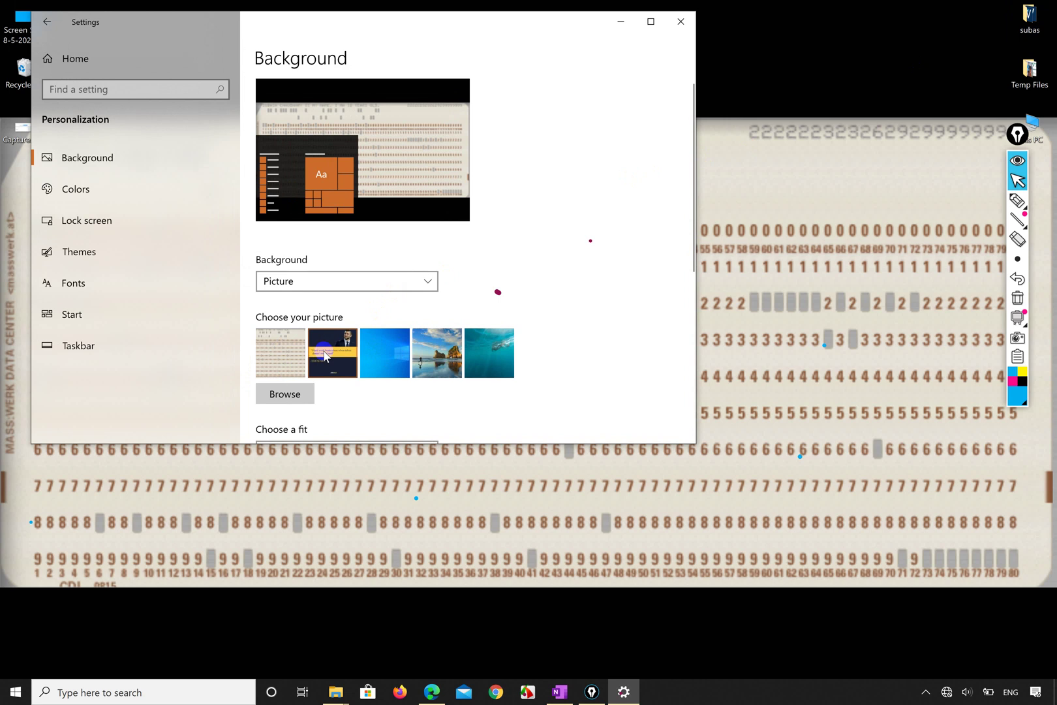
click(324, 356)
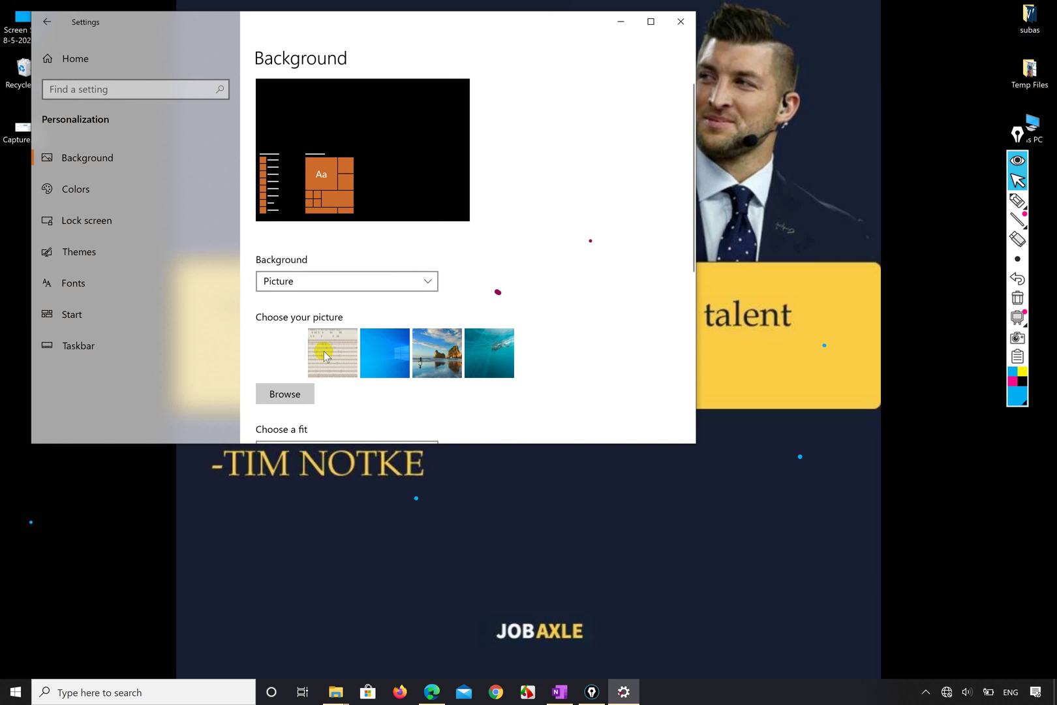
click(394, 353)
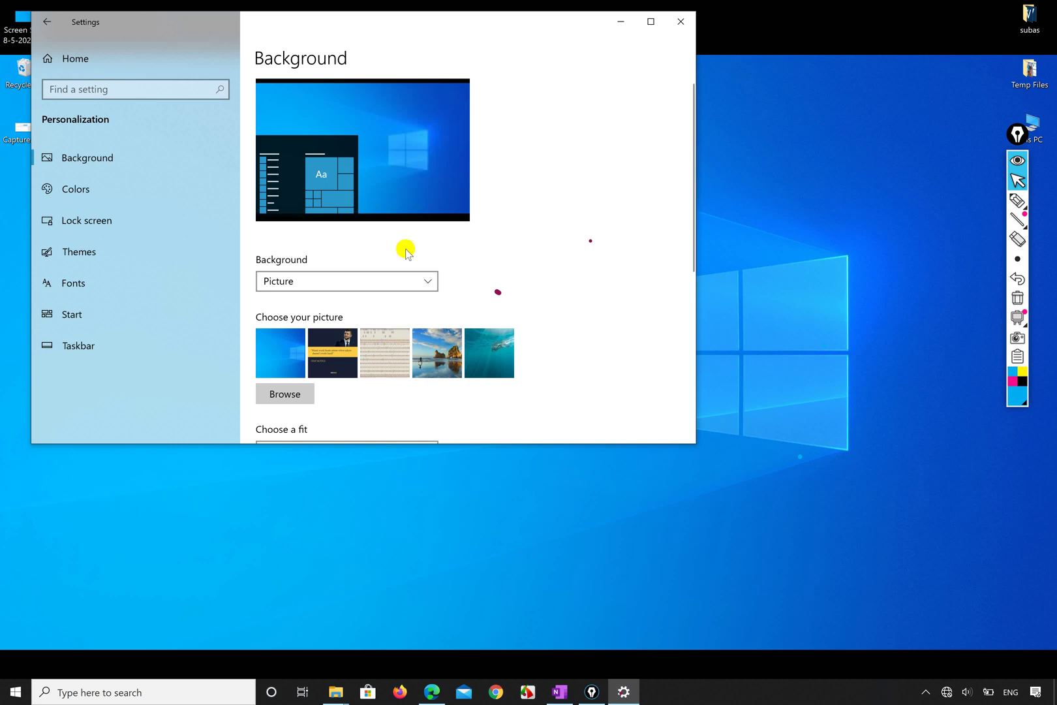
- Reposition the Settings window, open the picture fit choices and circle the black bars above and below the wallpaper in blue
drag(468, 25, 498, 99)
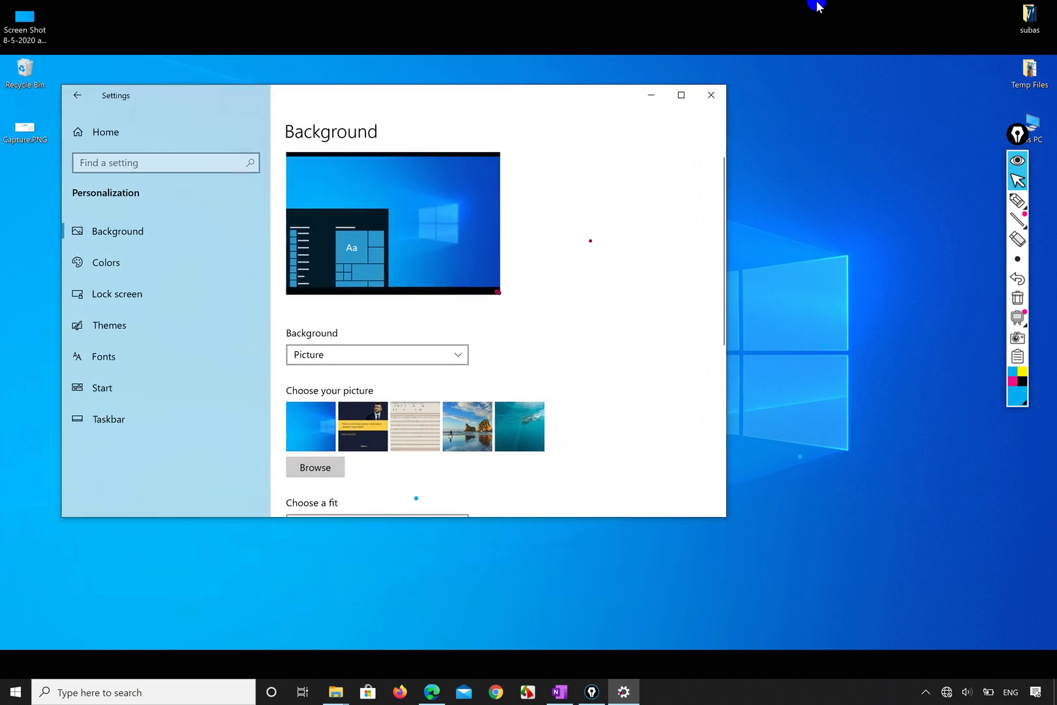
scroll(582, 257, down, 3)
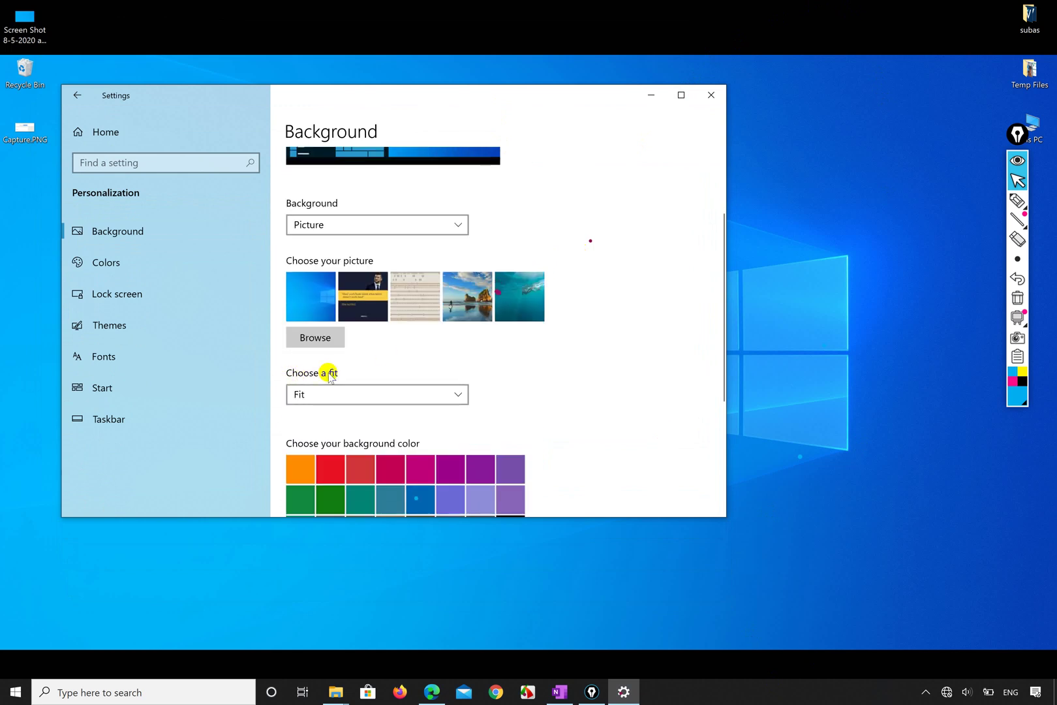
click(457, 393)
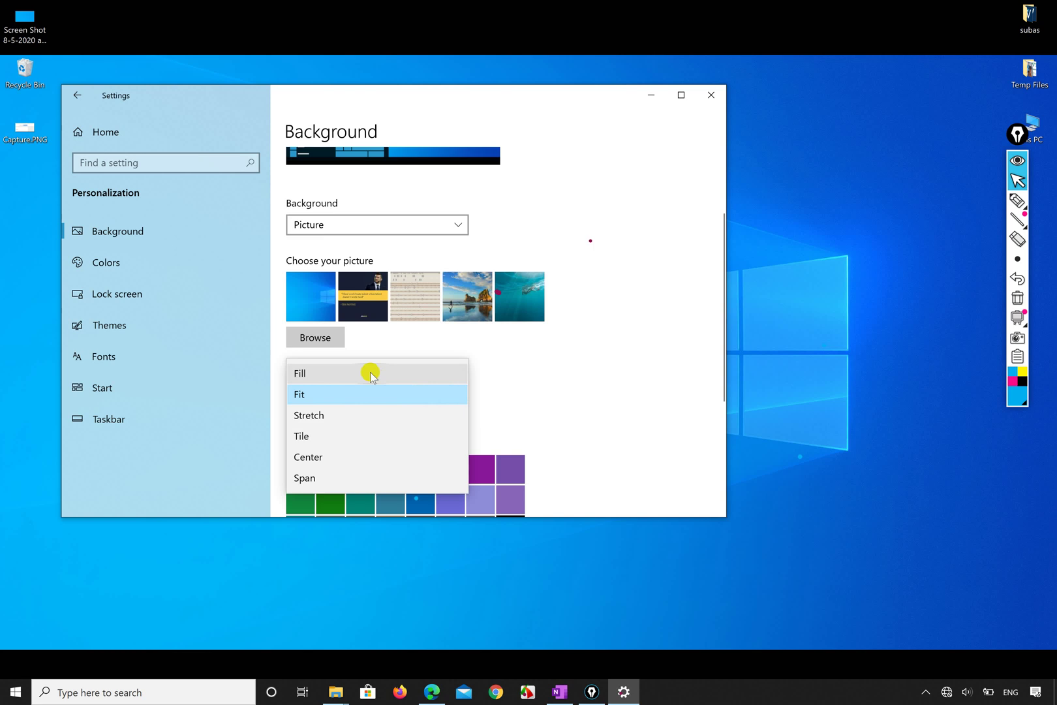
click(1017, 200)
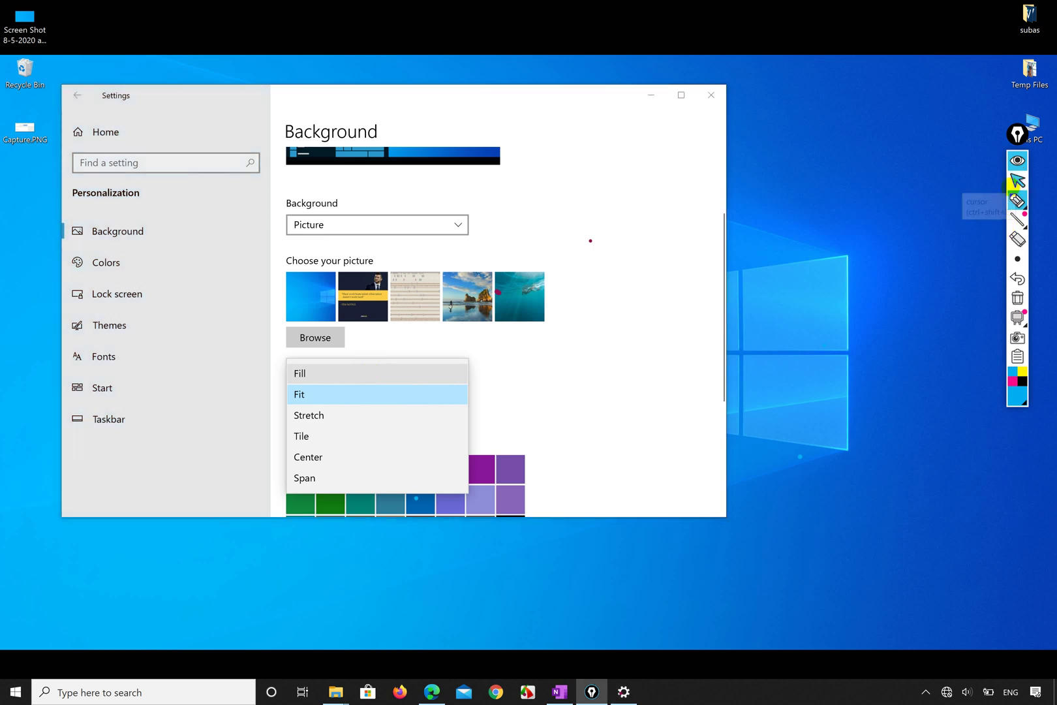
mouse_move(869, 7)
mouse_down()
mouse_move(874, 33)
mouse_move(878, 10)
mouse_move(848, 6)
mouse_move(839, 20)
mouse_move(848, 10)
mouse_up()
mouse_move(793, 643)
mouse_down()
mouse_move(773, 691)
mouse_move(773, 667)
mouse_up()
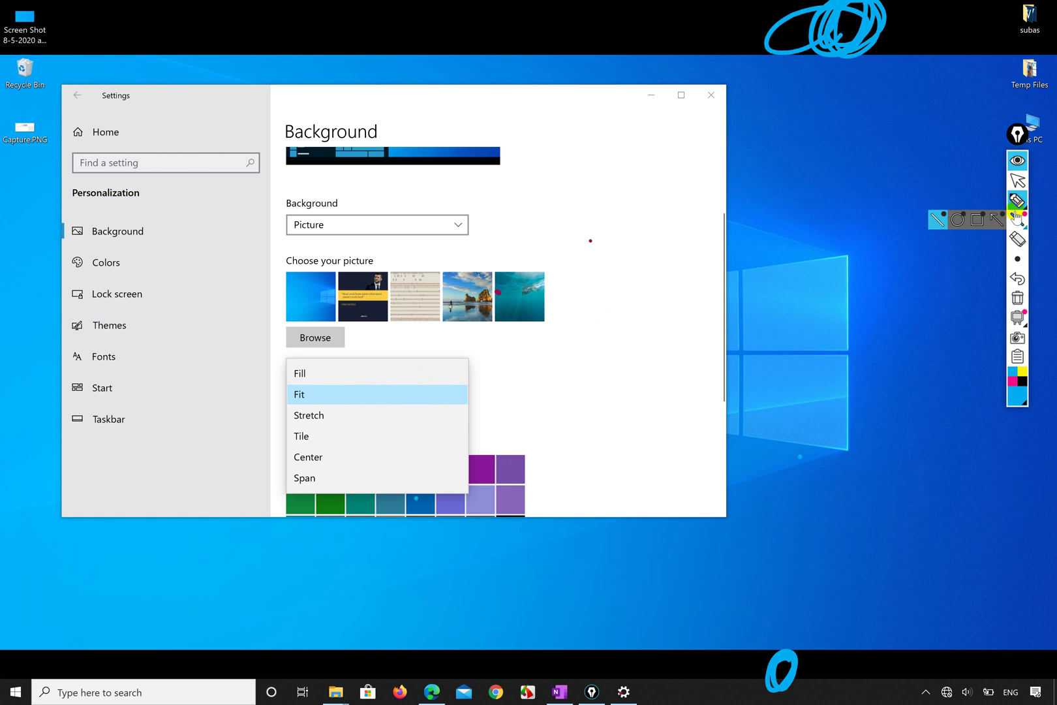
- Set the picture fit to Fill and change the desktop background to the beach picture, followed by the underwater swimmer picture
click(1020, 184)
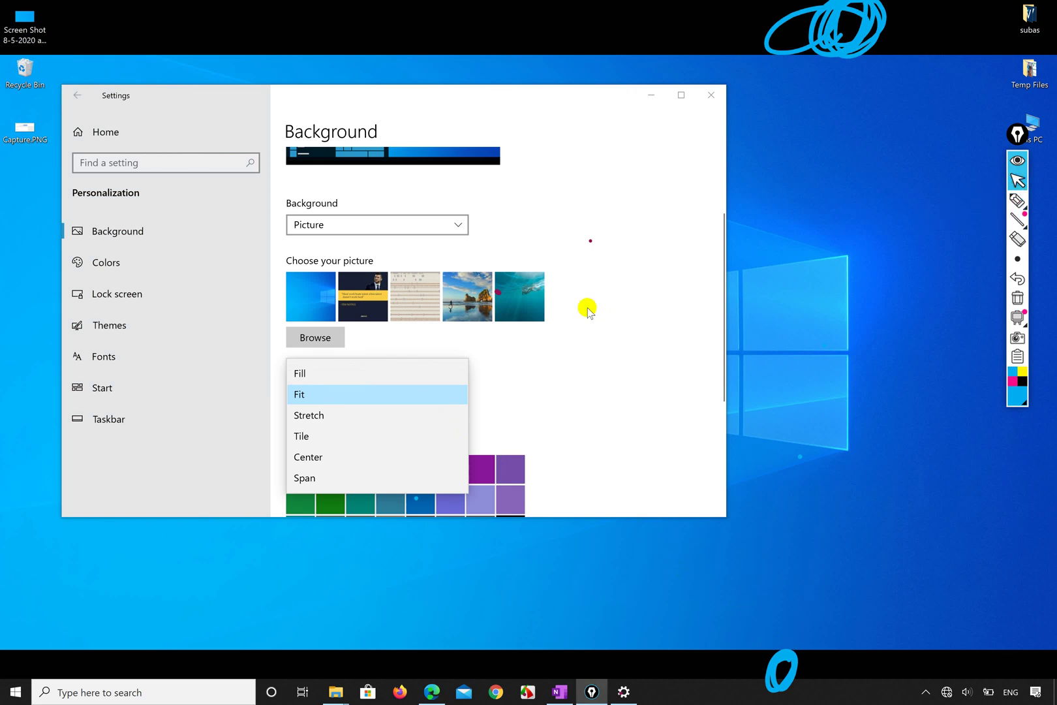
click(419, 373)
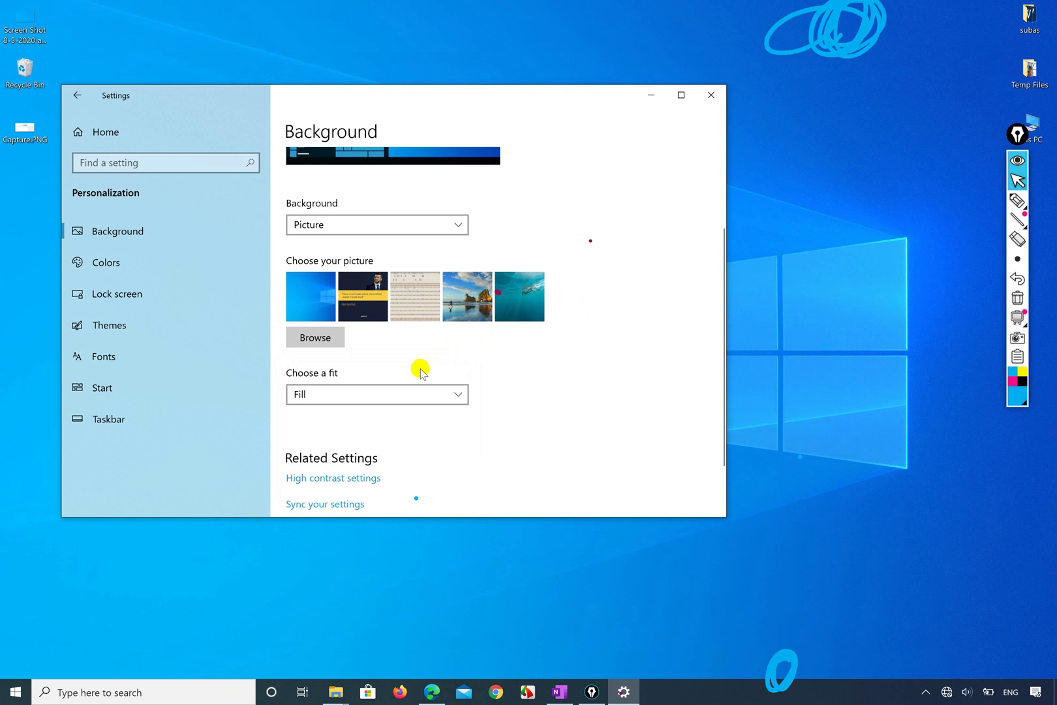
click(469, 294)
click(504, 298)
click(537, 292)
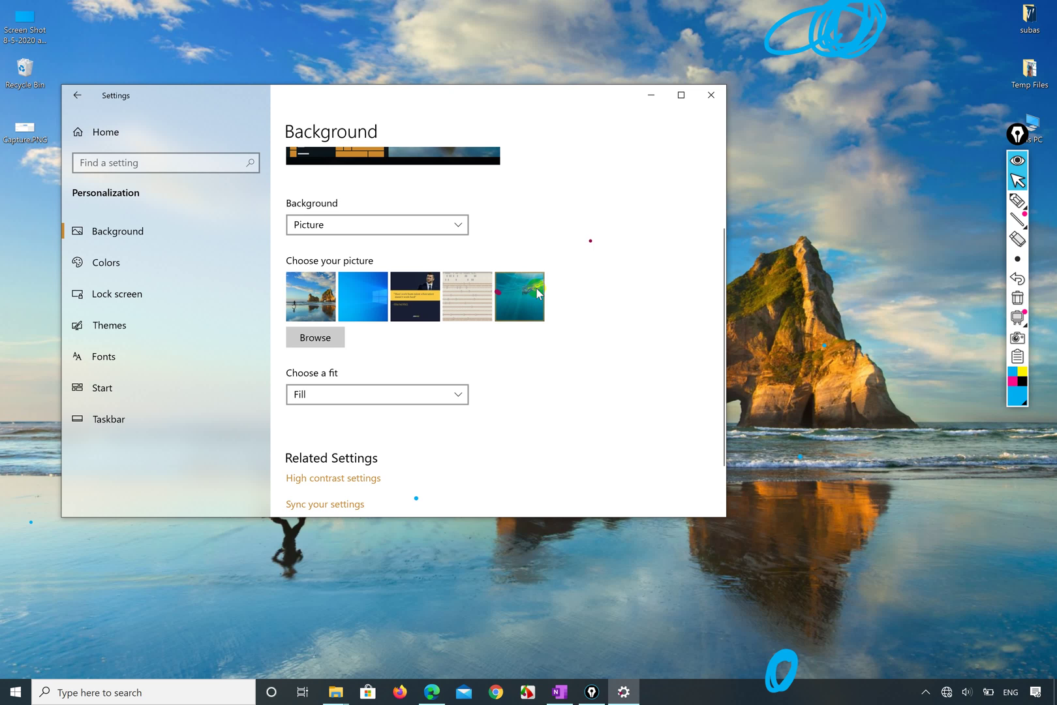
click(536, 288)
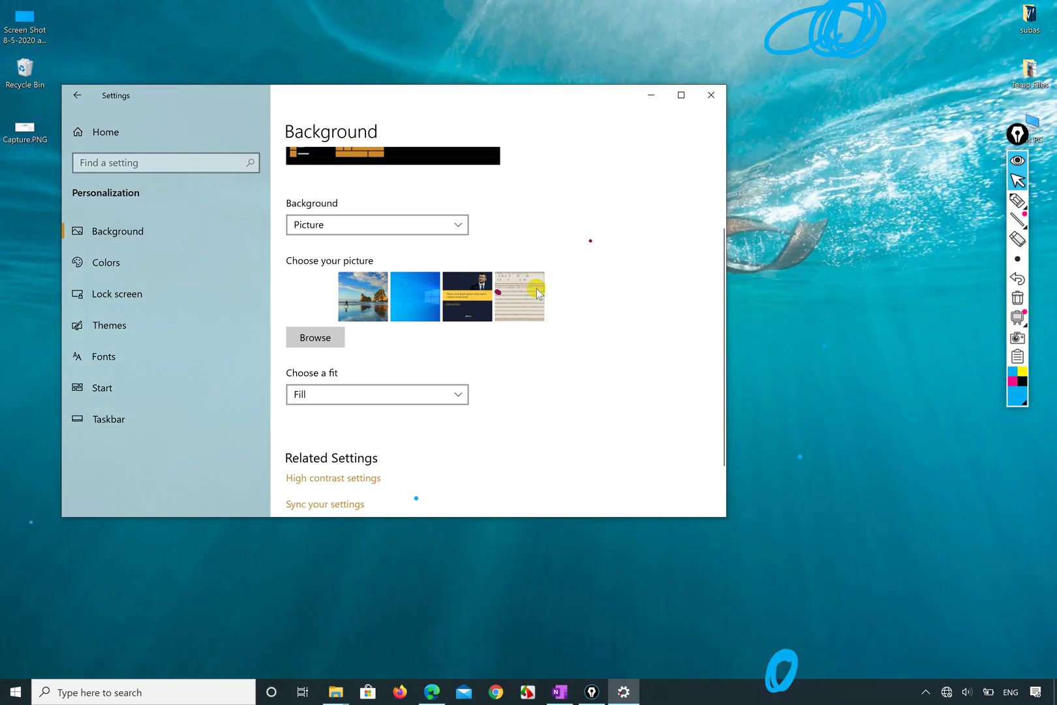
- Examine the background preview, the available background types and the picture choices in the Background settings
scroll(535, 292, up, 3)
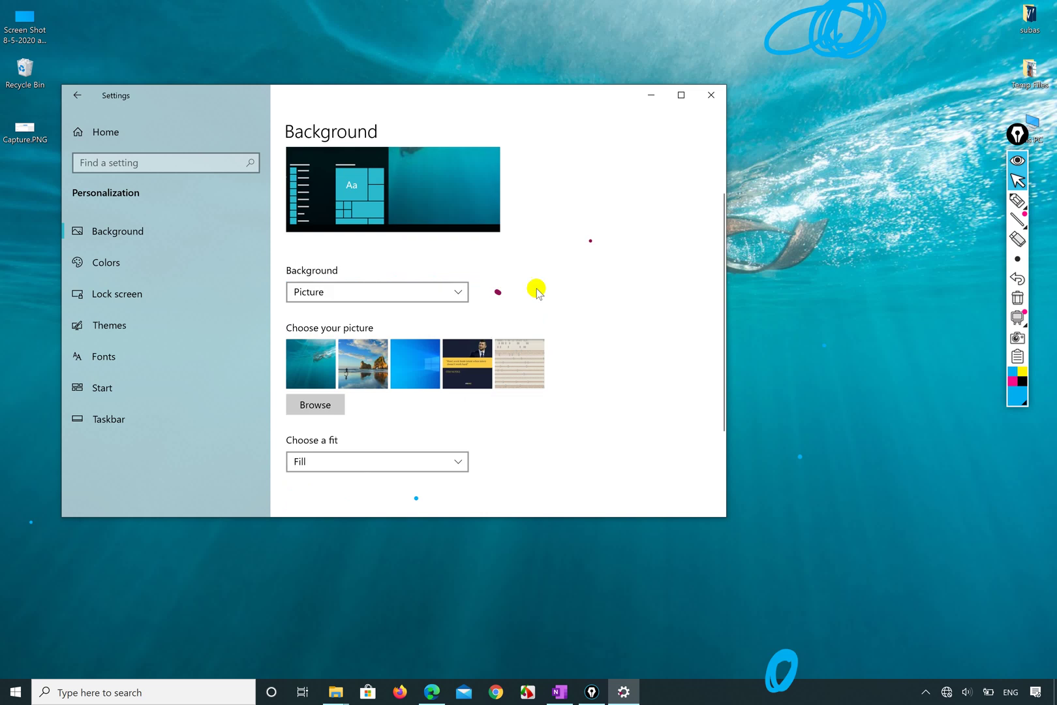
scroll(536, 292, down, 1)
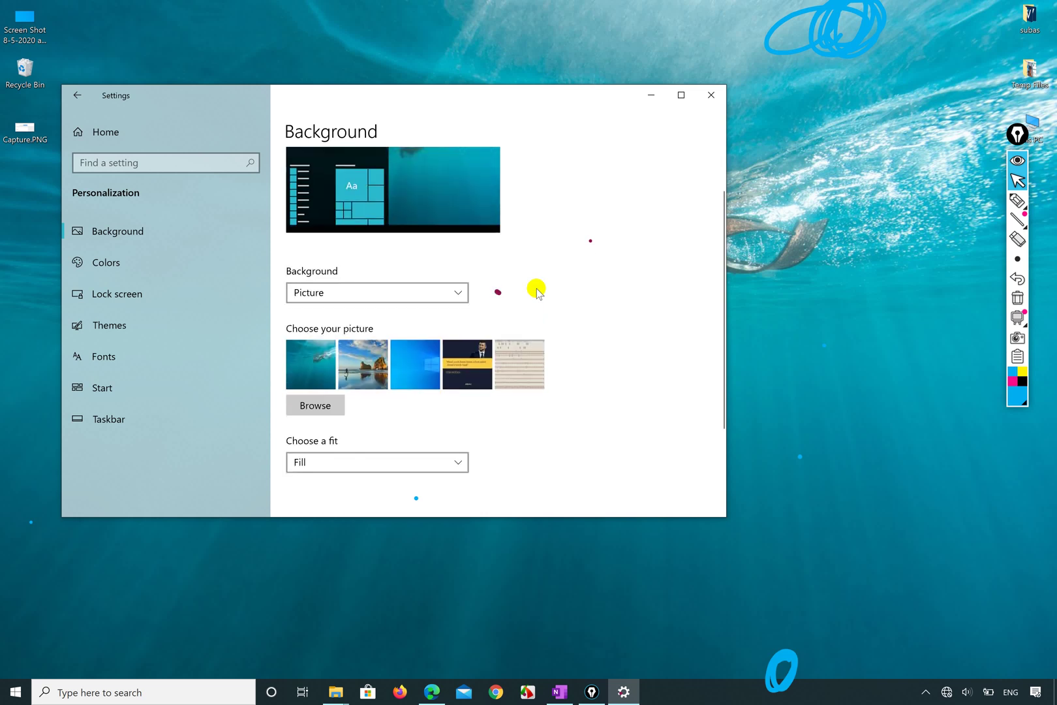
click(457, 293)
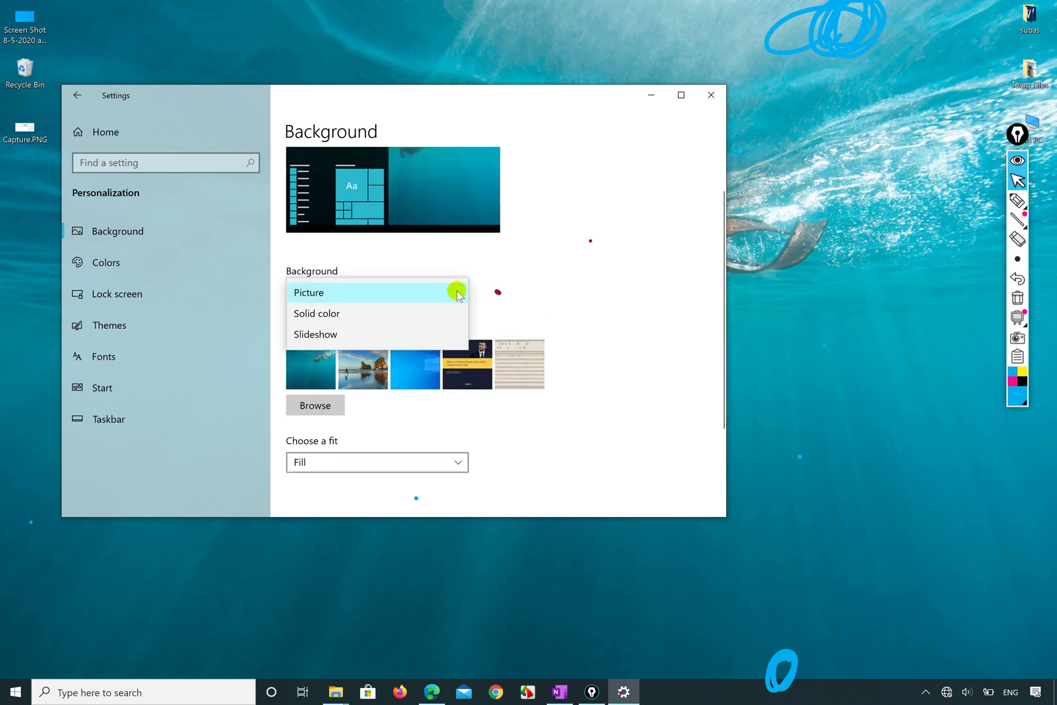
click(457, 293)
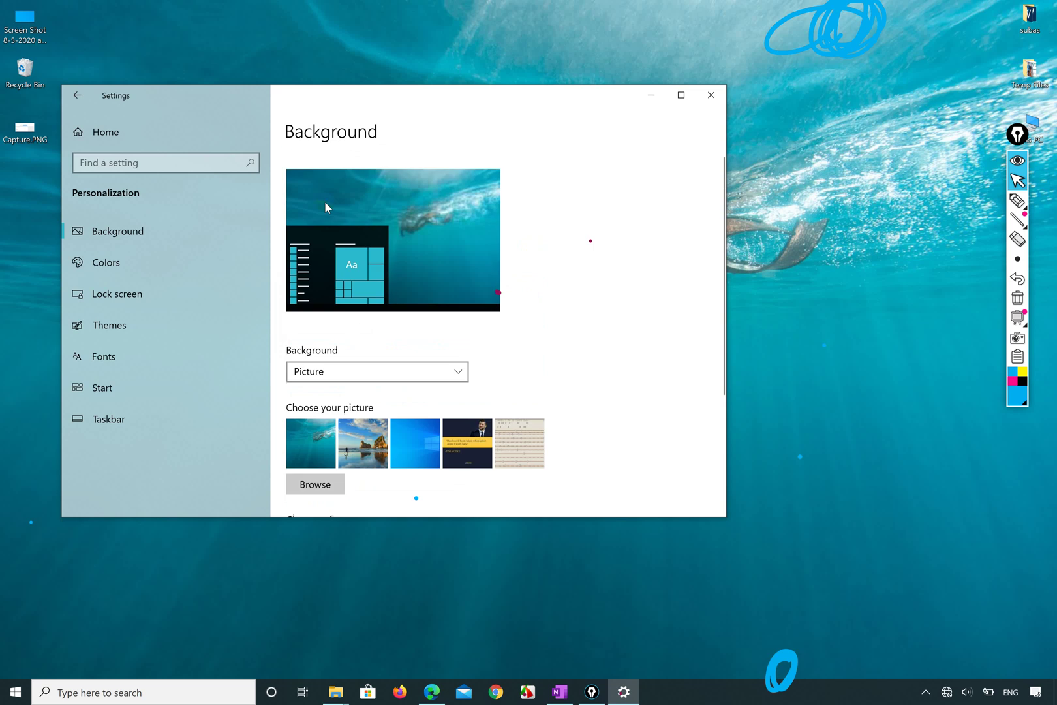
scroll(346, 349, down, 2)
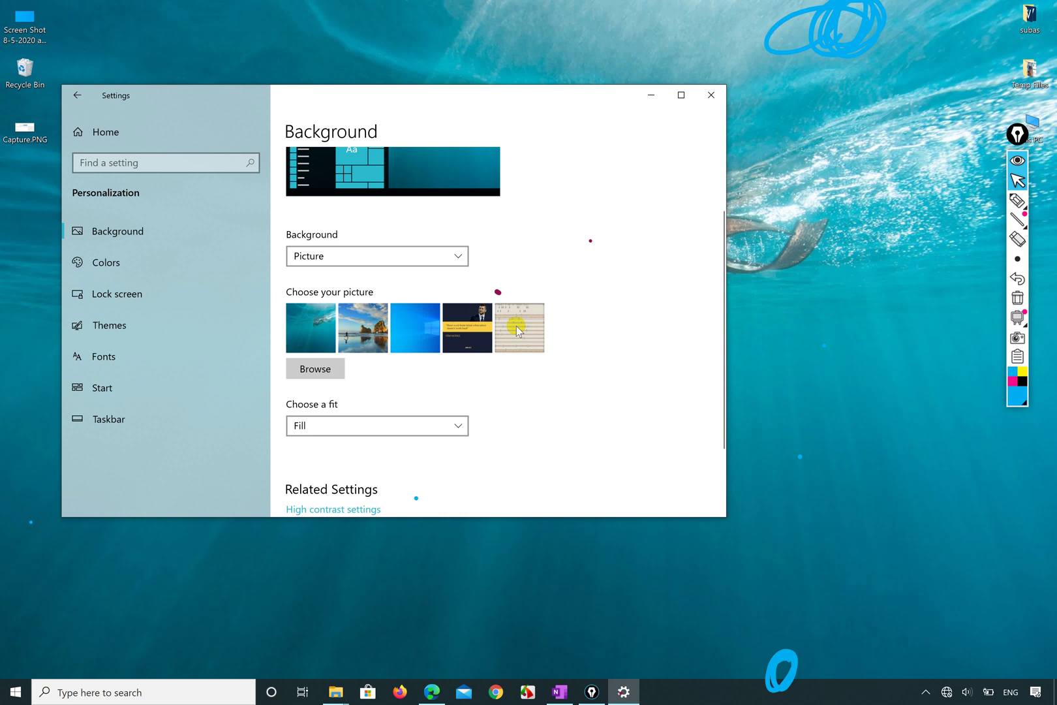
mouse_move(1016, 204)
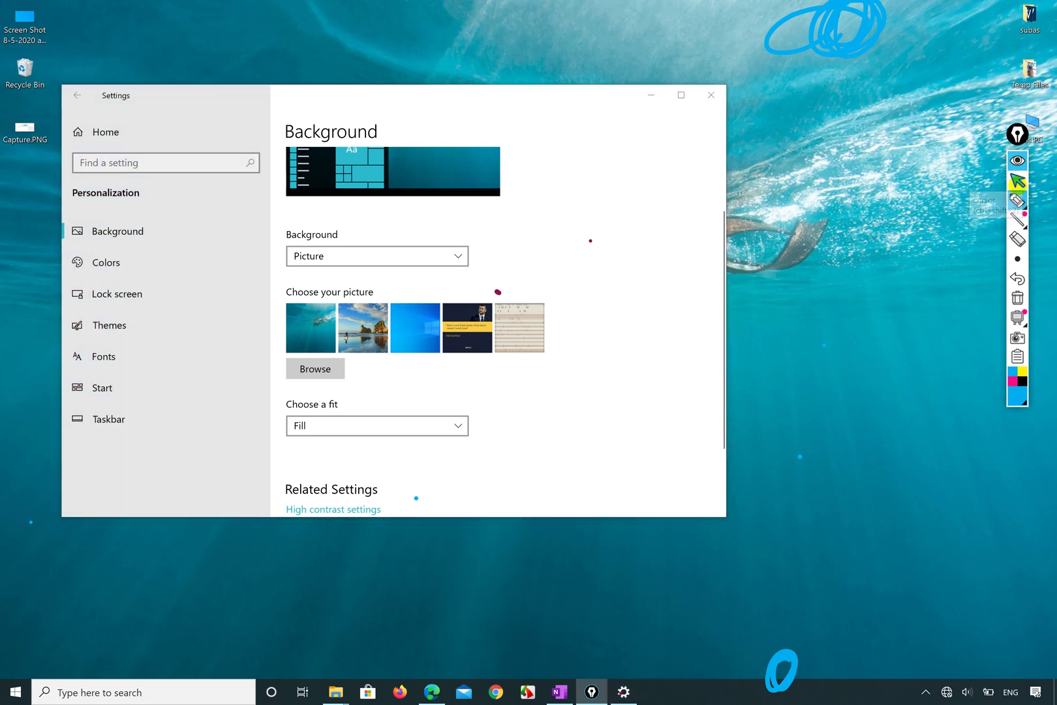
- Circle the Browse option in blue pen, undoing the first attempt and redrawing it as a cleaner loop
click(1018, 200)
mouse_move(283, 382)
mouse_down()
mouse_move(330, 396)
mouse_move(353, 346)
mouse_move(268, 375)
mouse_move(303, 349)
mouse_move(364, 362)
mouse_move(347, 390)
mouse_up()
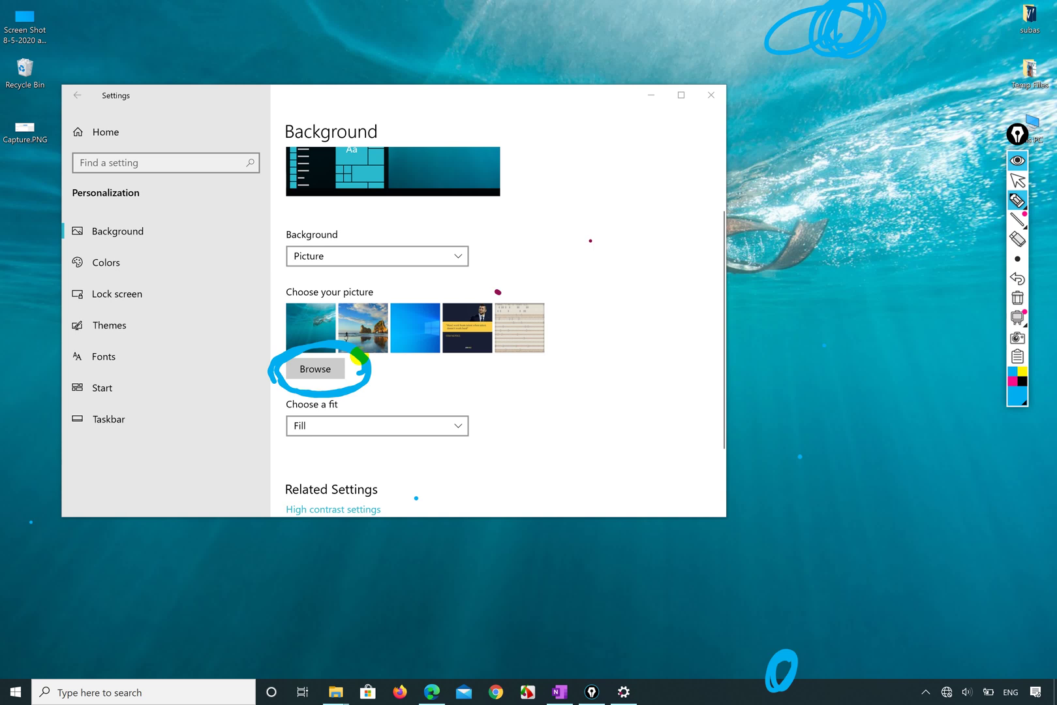
key(ctrl+z)
mouse_move(310, 392)
mouse_down()
mouse_move(273, 359)
mouse_move(287, 392)
mouse_up()
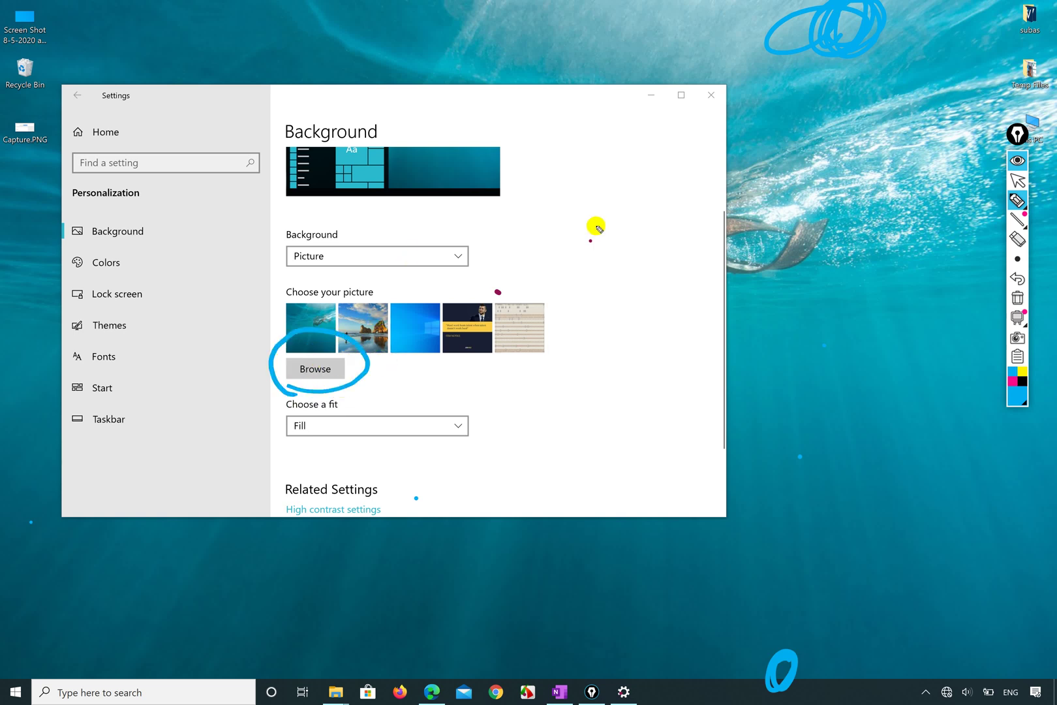
- Open the file browser for choosing a background picture and move its dialog clear of the circled Browse option
click(1018, 181)
click(325, 371)
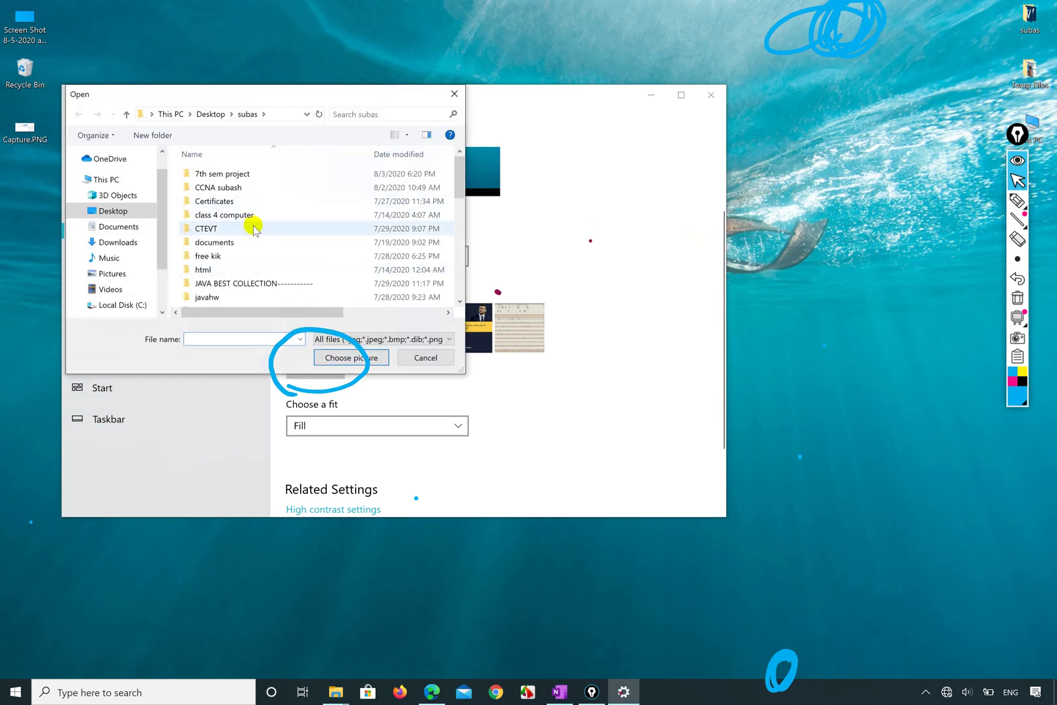
scroll(253, 227, down, 4)
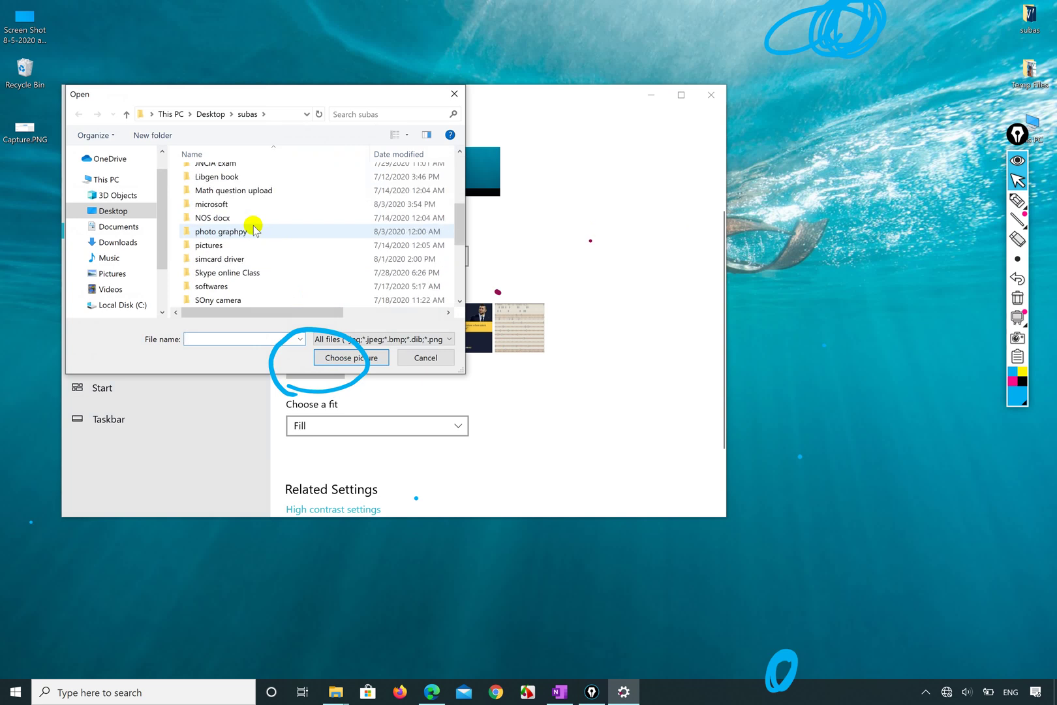
click(300, 339)
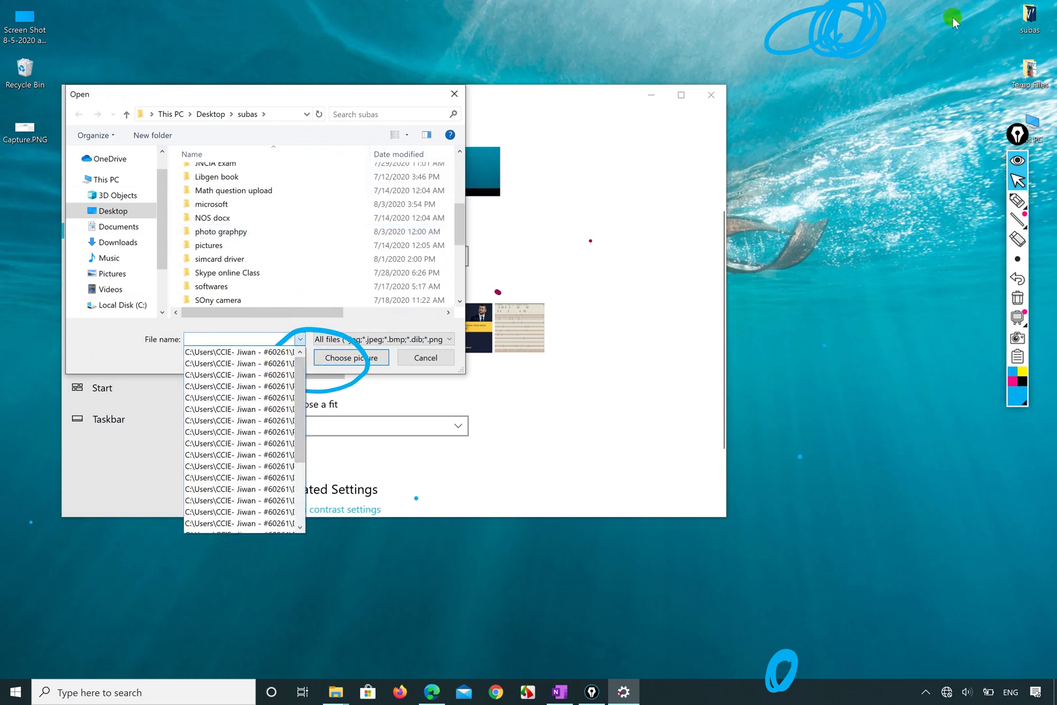
drag(337, 94, 601, 34)
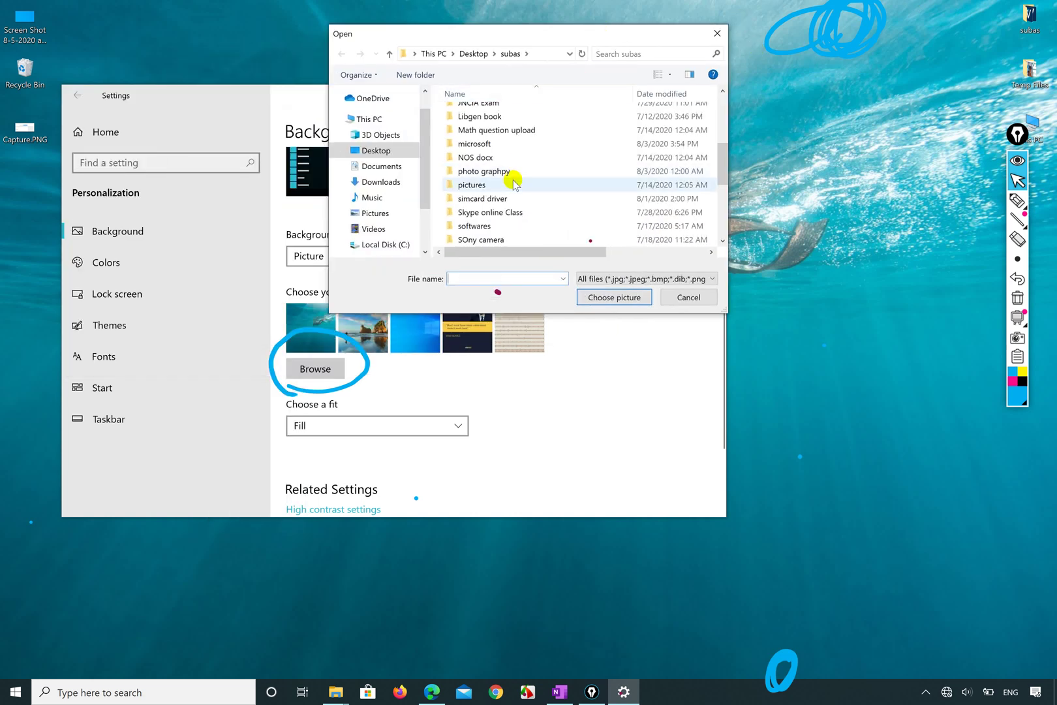
- Set the desktop background to History of Computer .jpg from the personal folder on the Desktop
click(383, 150)
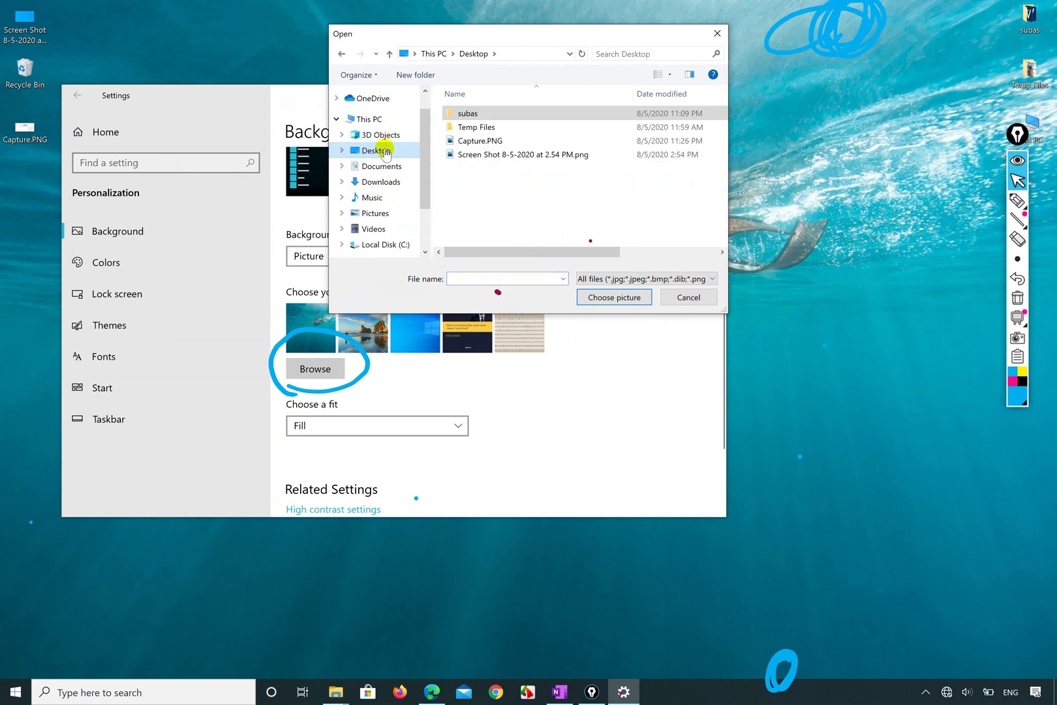
click(492, 142)
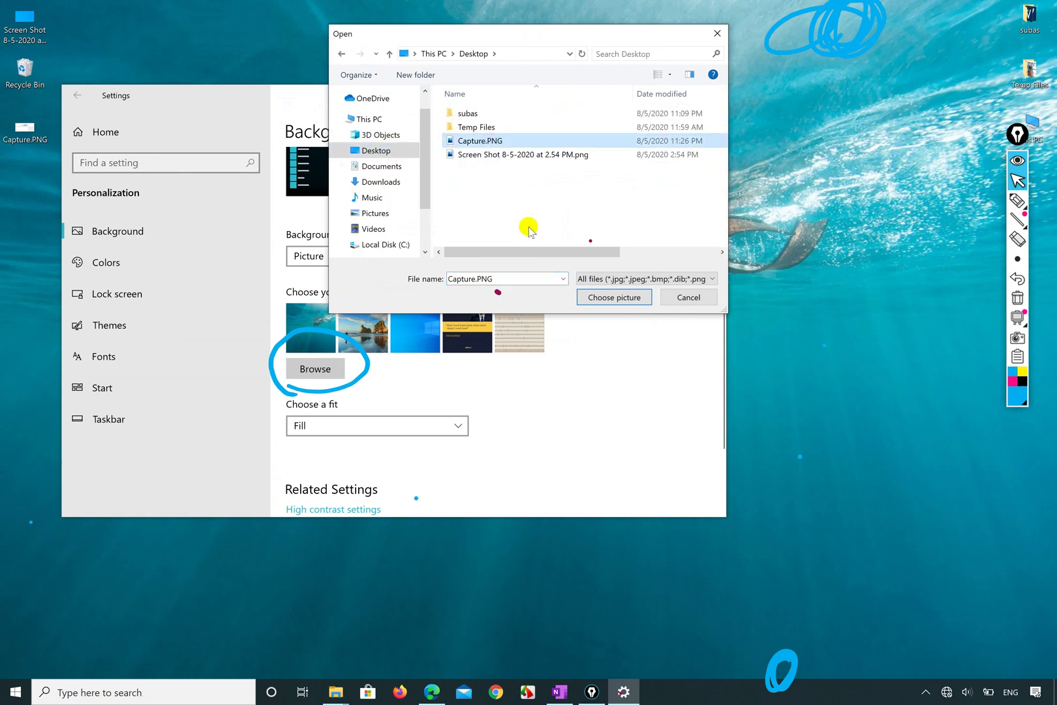
click(502, 155)
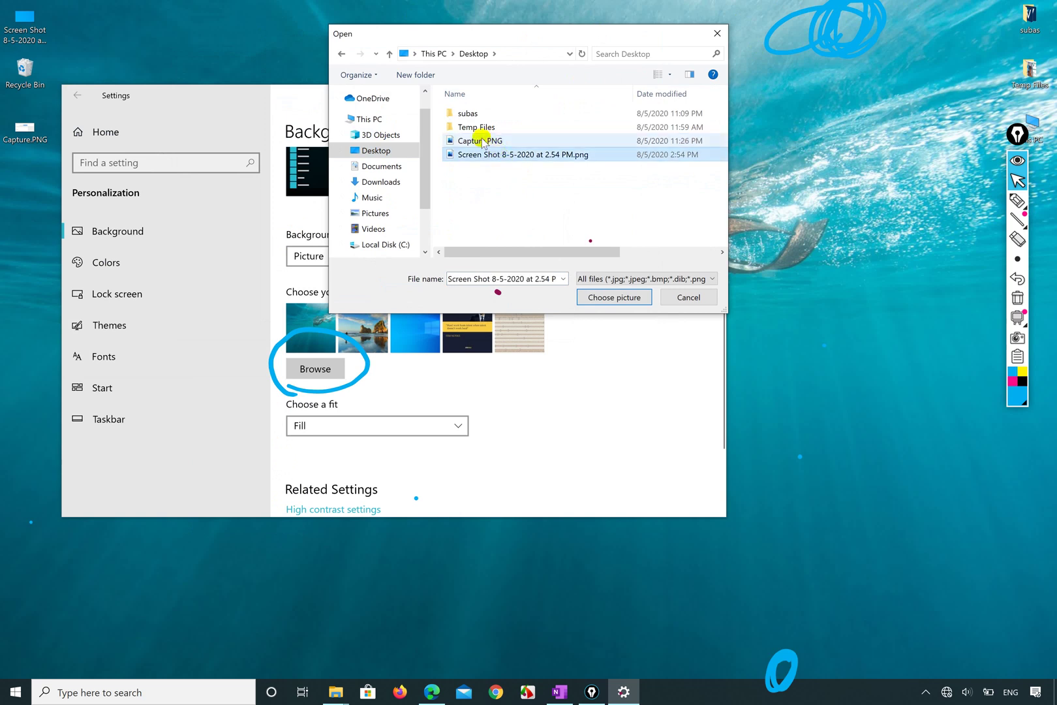
double_click(470, 114)
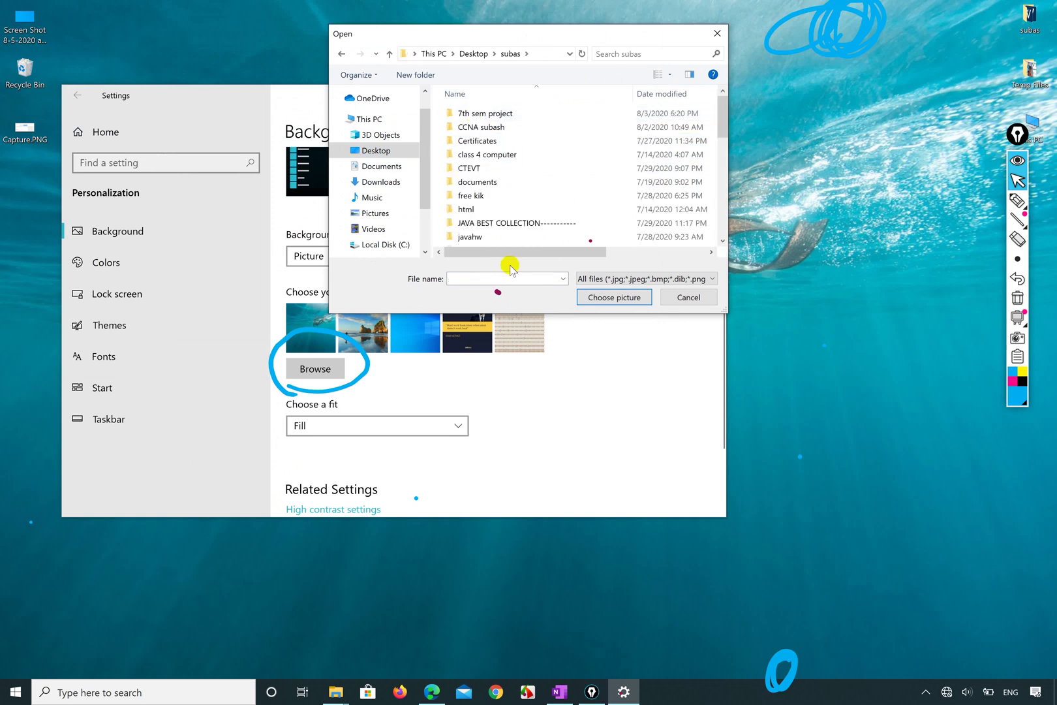
scroll(533, 157, down, 5)
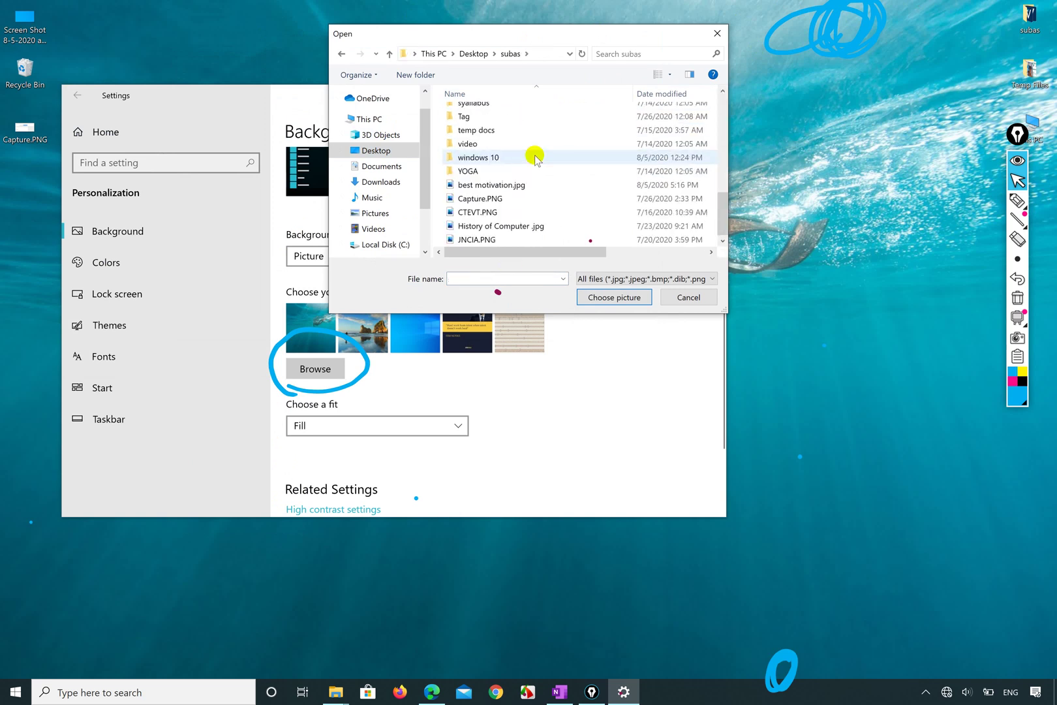
click(498, 227)
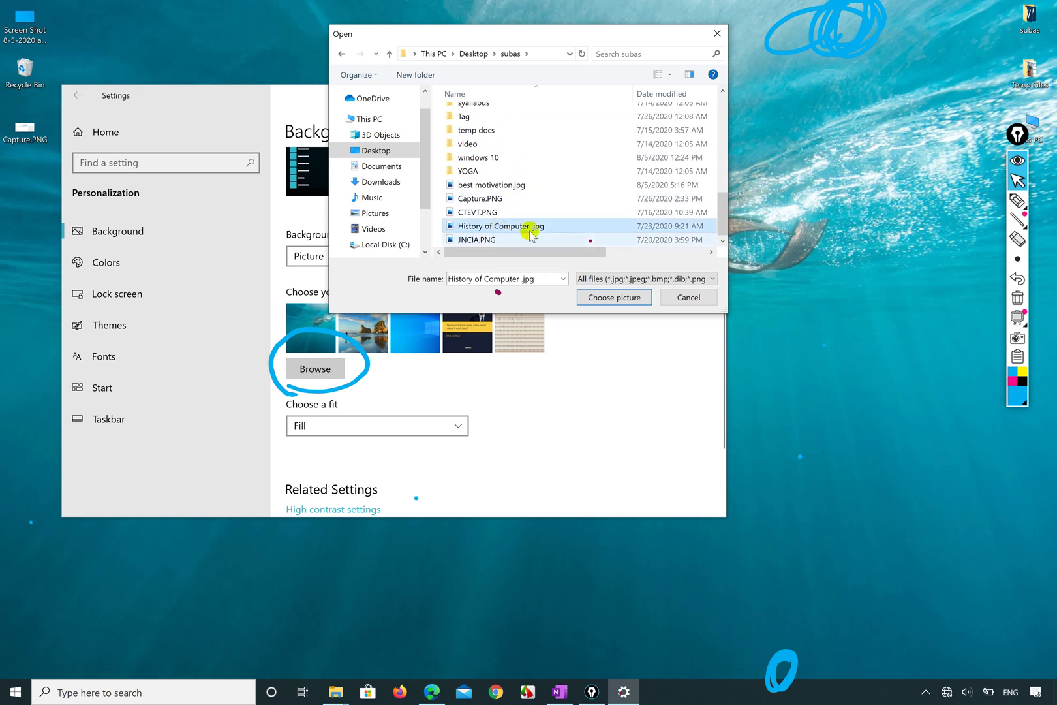
click(601, 300)
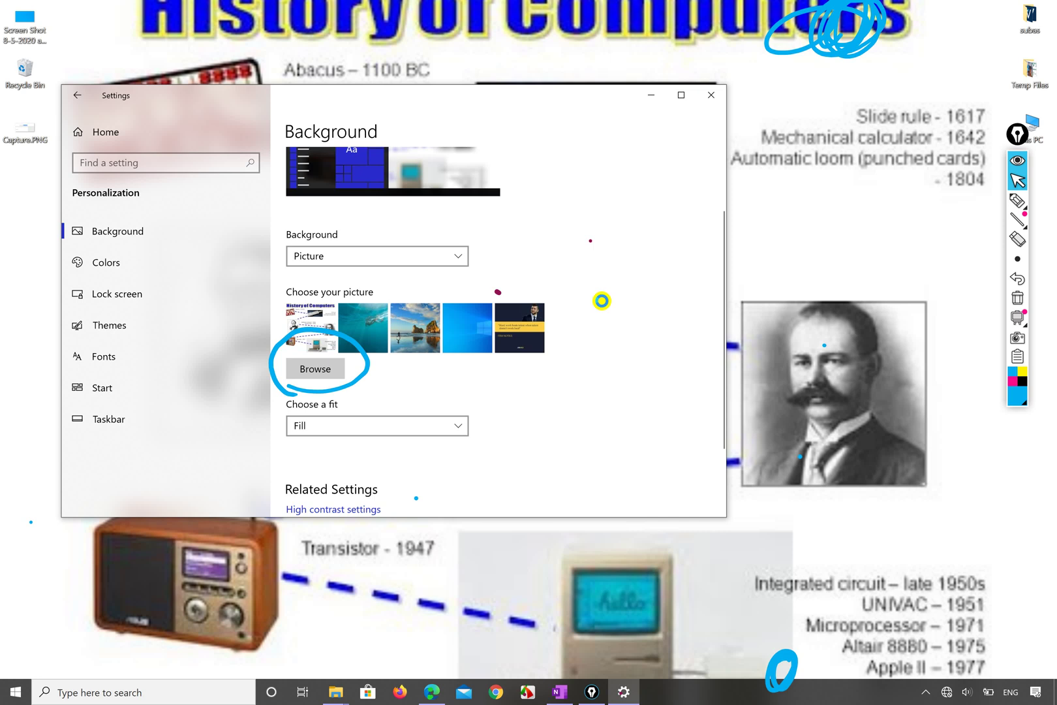
- Remove the blue circle drawn around the Browse option and return to the normal cursor
scroll(602, 301, down, 1)
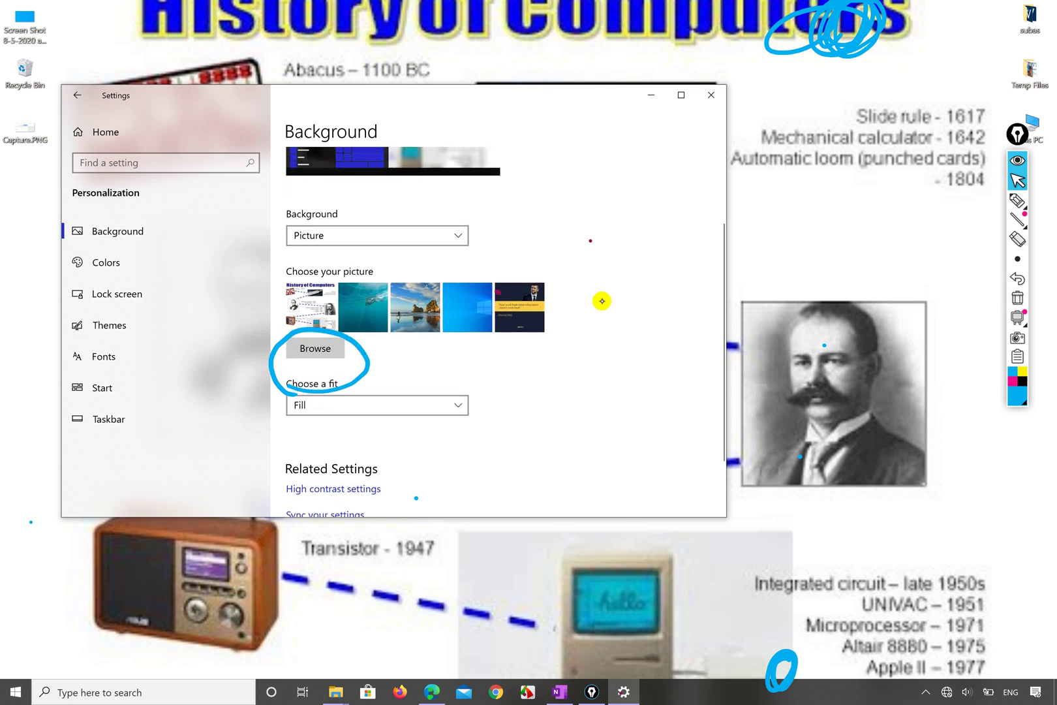
click(1017, 201)
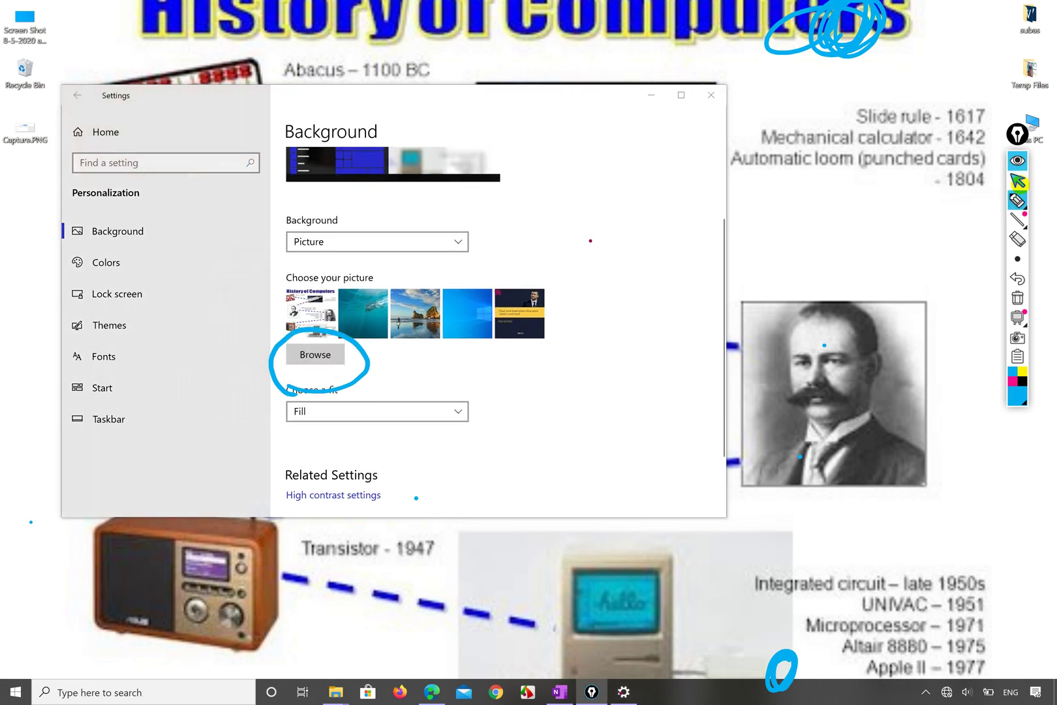
click(366, 367)
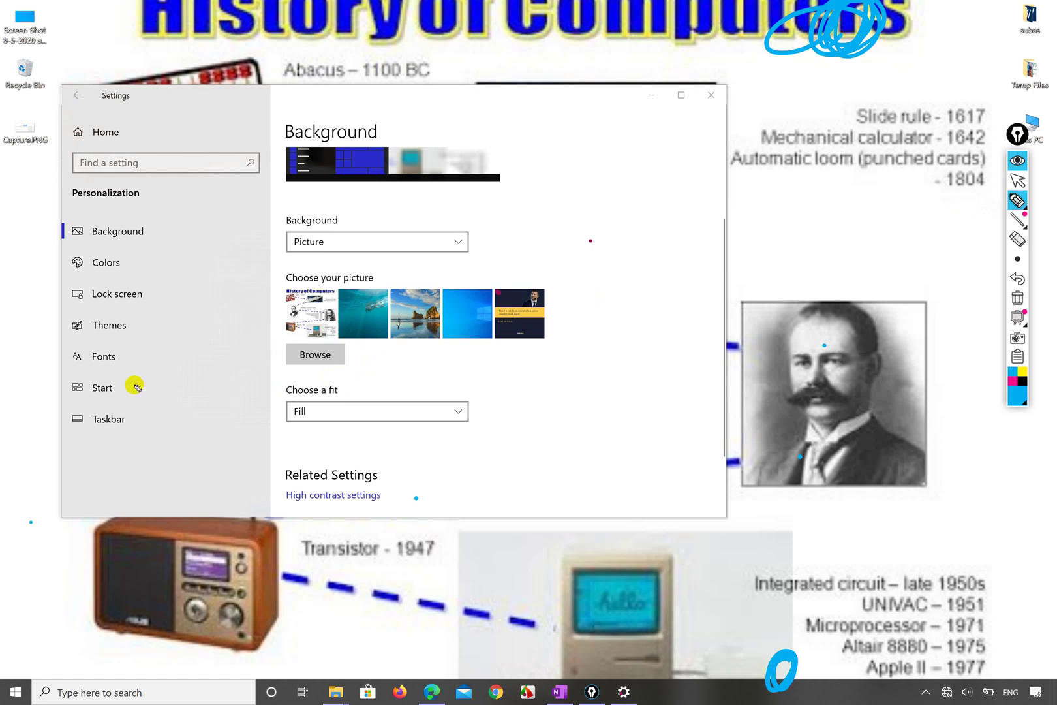
click(1019, 181)
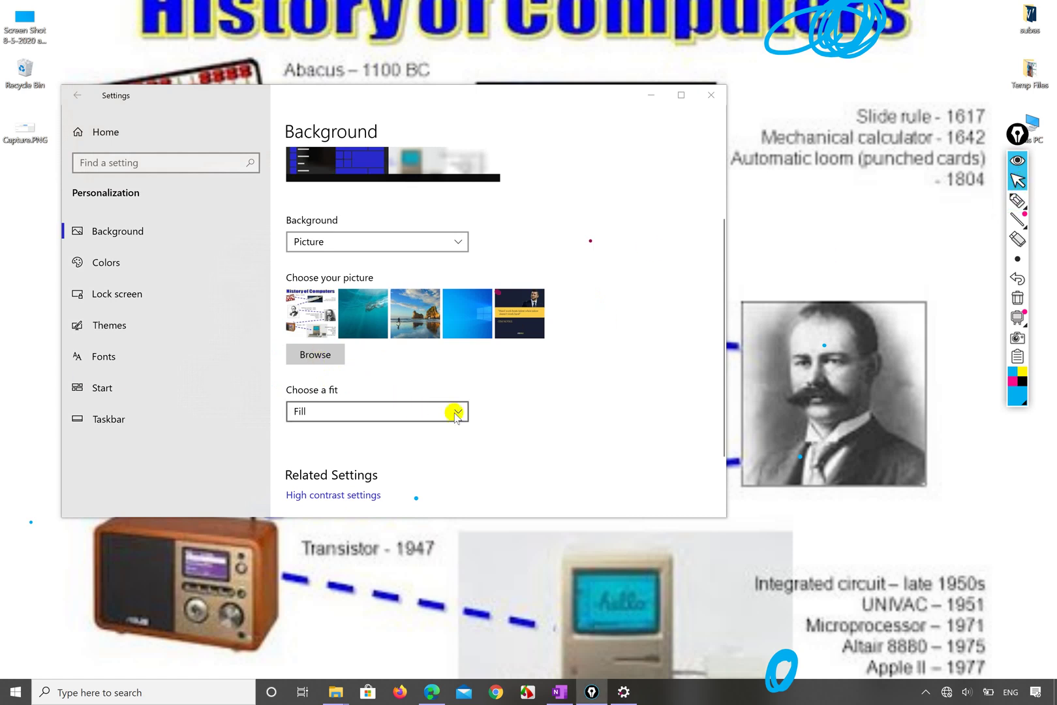
- Set the background picture fit to Fit, followed by Stretch
scroll(490, 389, down, 1)
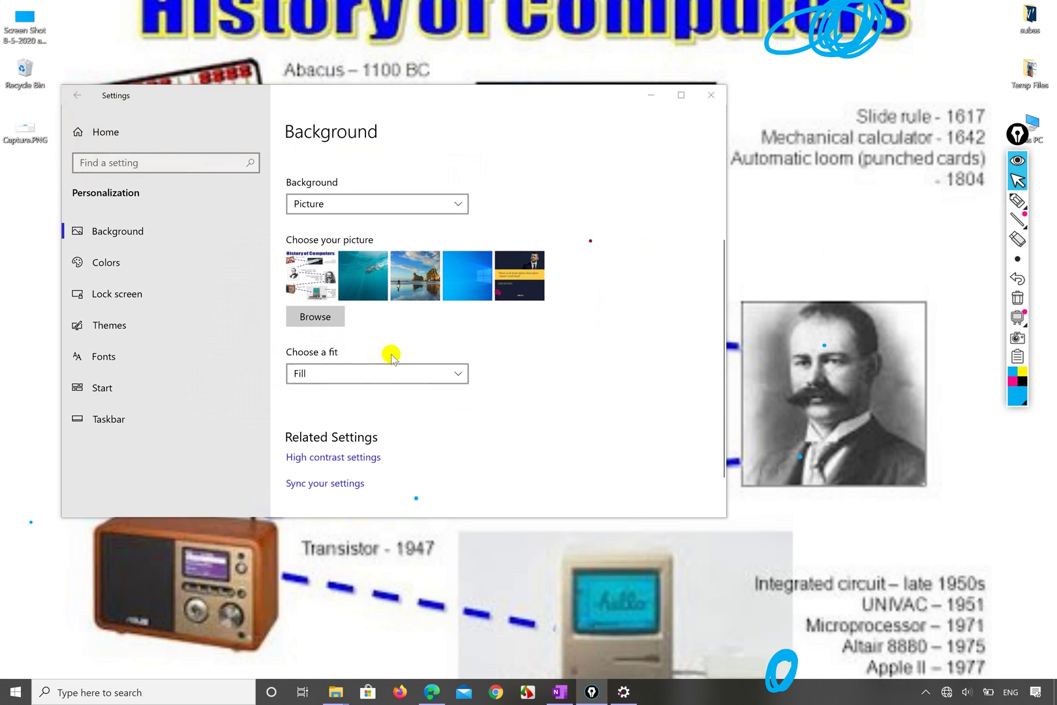
click(463, 372)
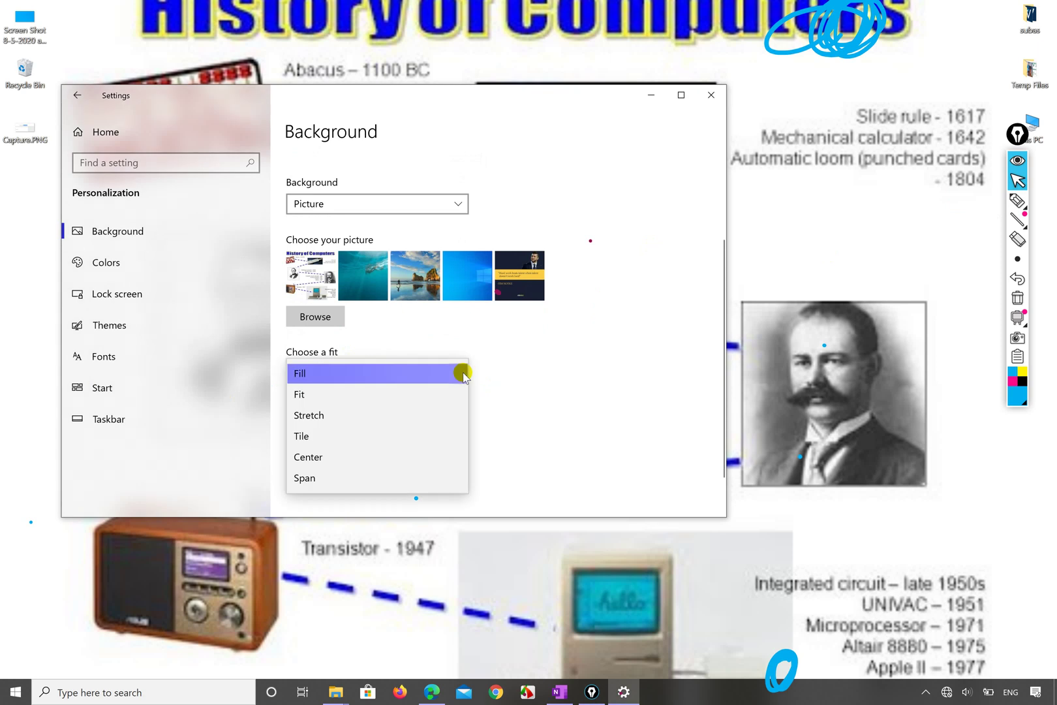
click(423, 393)
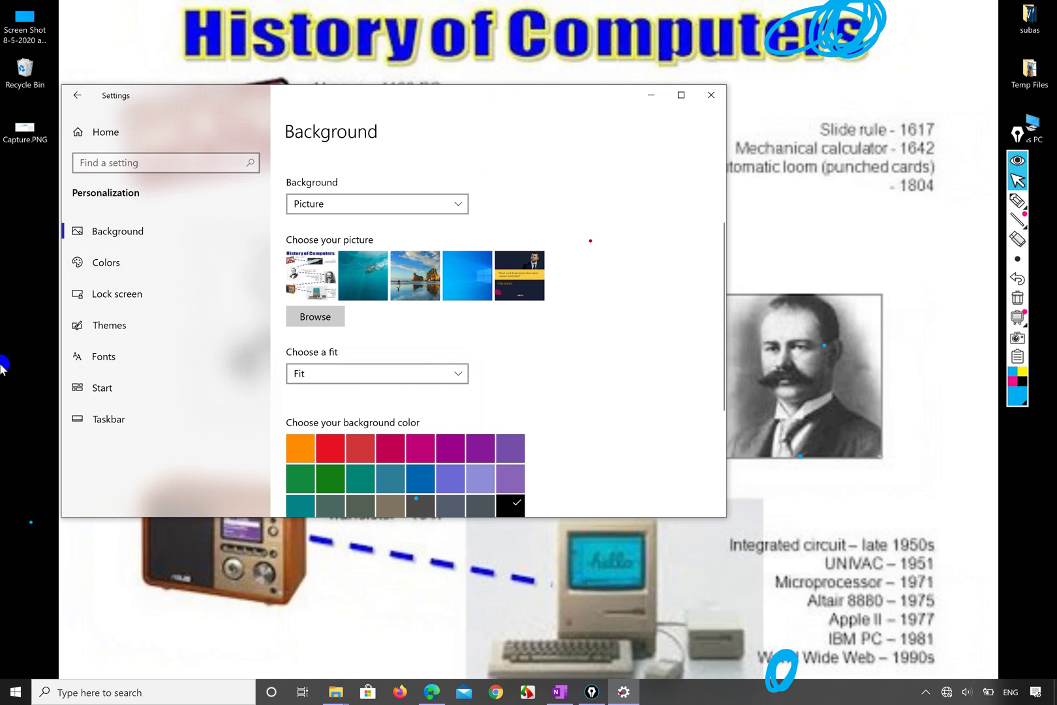
click(1018, 134)
click(453, 373)
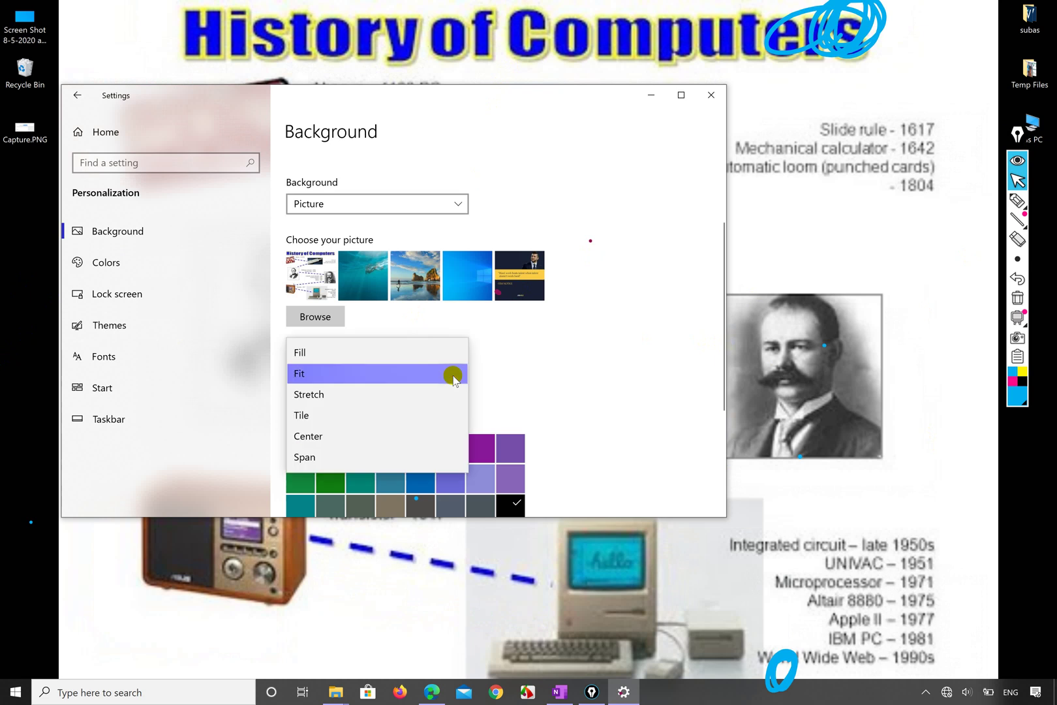
click(402, 395)
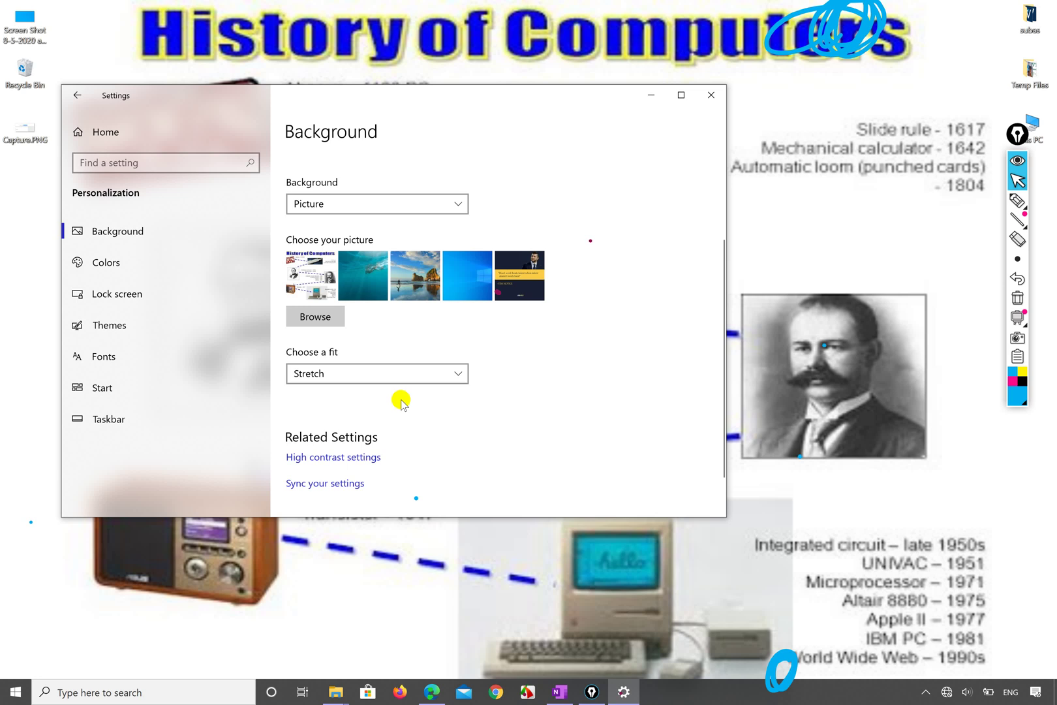
- Set the background picture fit to Tile
click(459, 375)
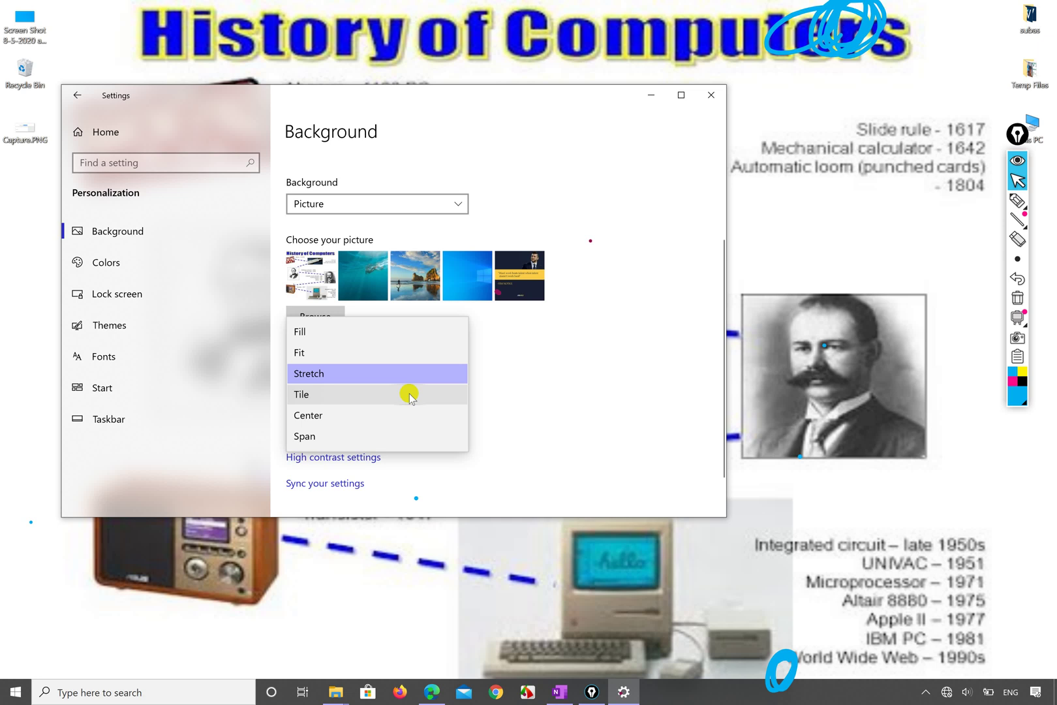
click(410, 396)
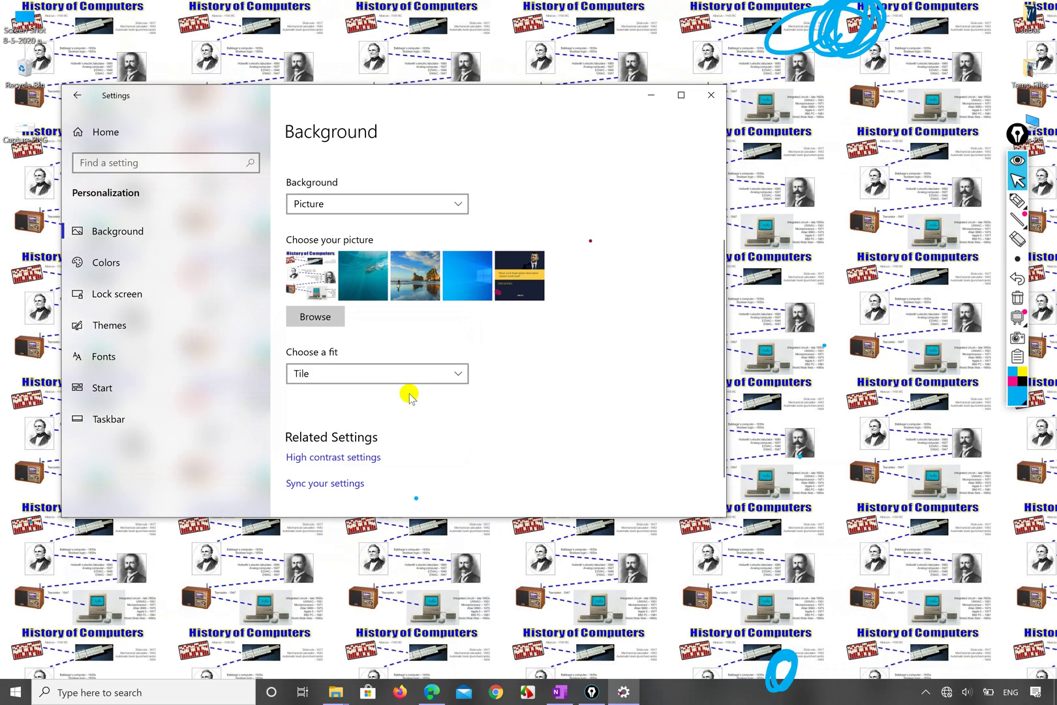
click(819, 282)
- Mark the repeated copies of the tiled wallpaper with blue pen strokes, undo the strokes and return to the normal cursor
click(1017, 200)
drag(749, 323, 814, 261)
drag(789, 362, 848, 312)
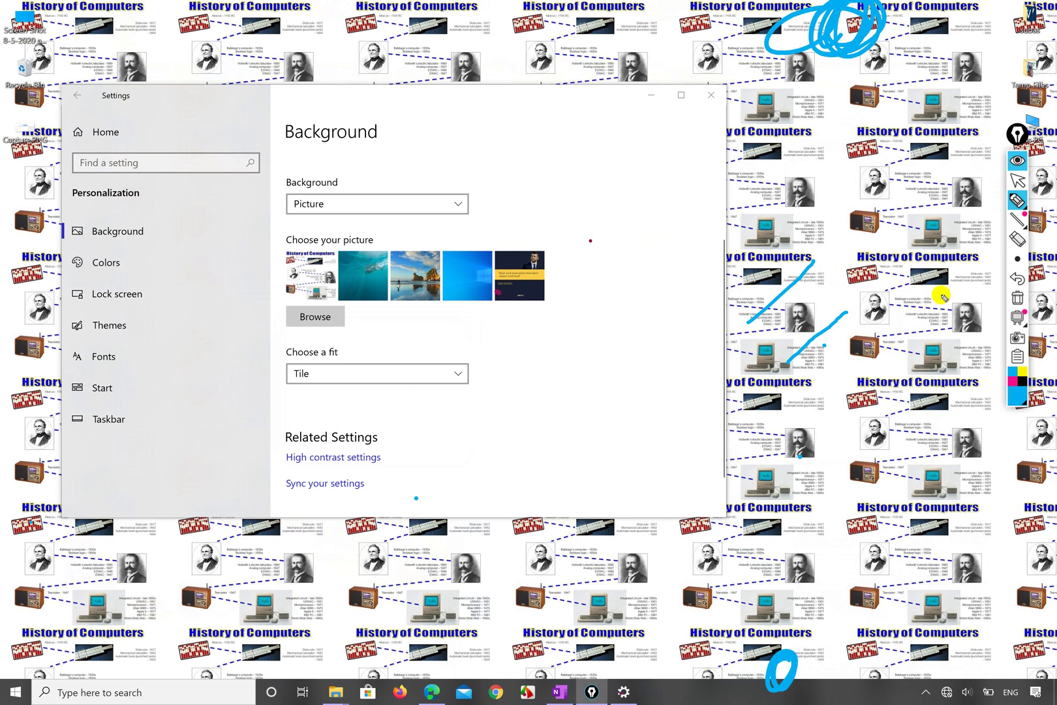
mouse_move(904, 361)
mouse_down()
mouse_move(949, 300)
mouse_move(948, 247)
mouse_up()
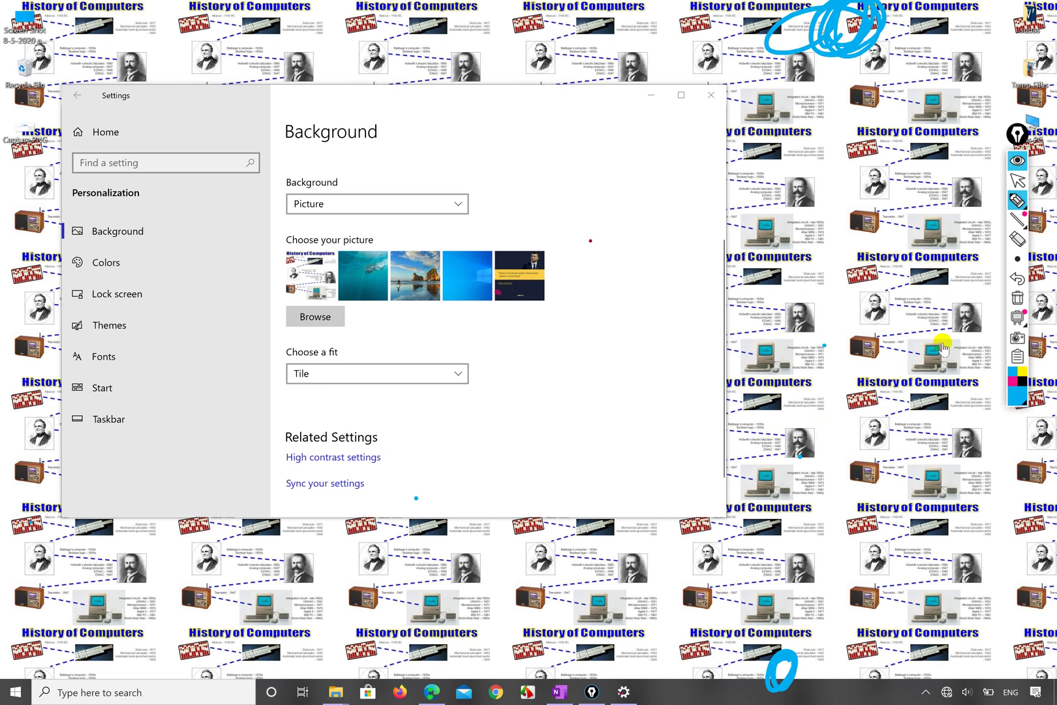
click(1018, 180)
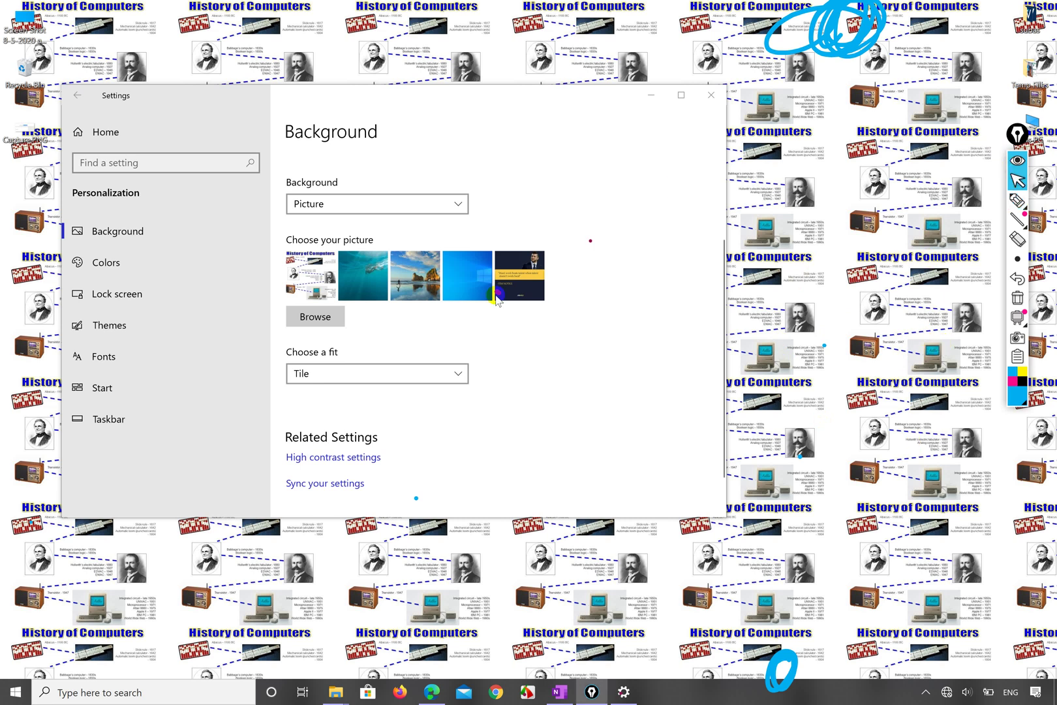
- Set the background picture fit to Center and move the Settings window down to uncover the picture on the desktop
click(459, 374)
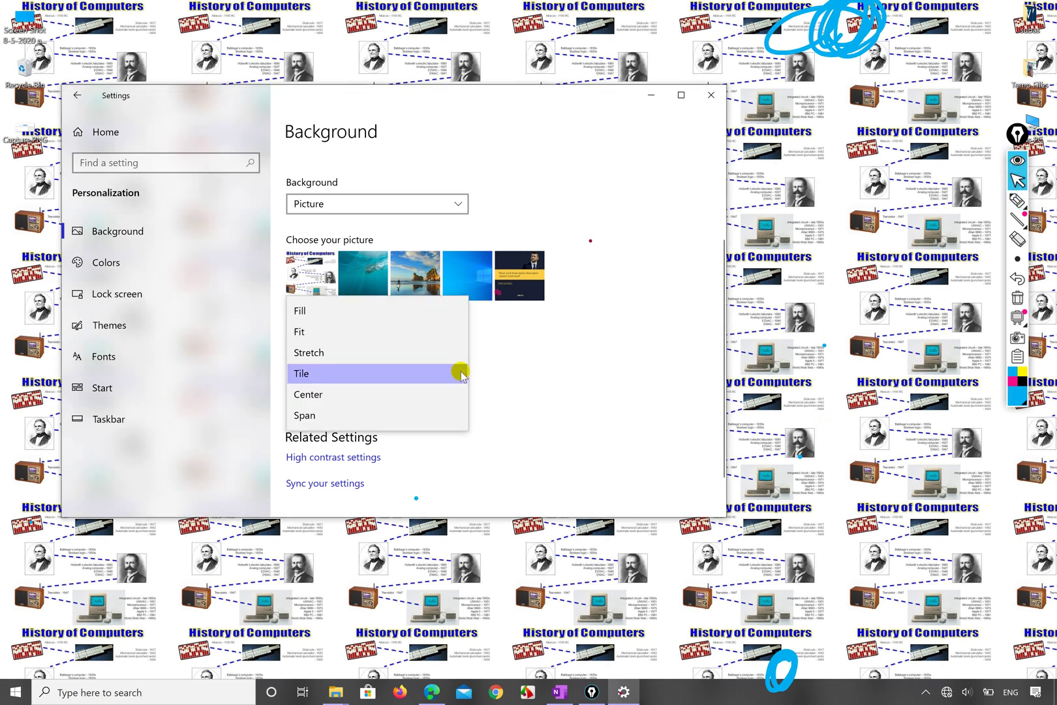
click(395, 394)
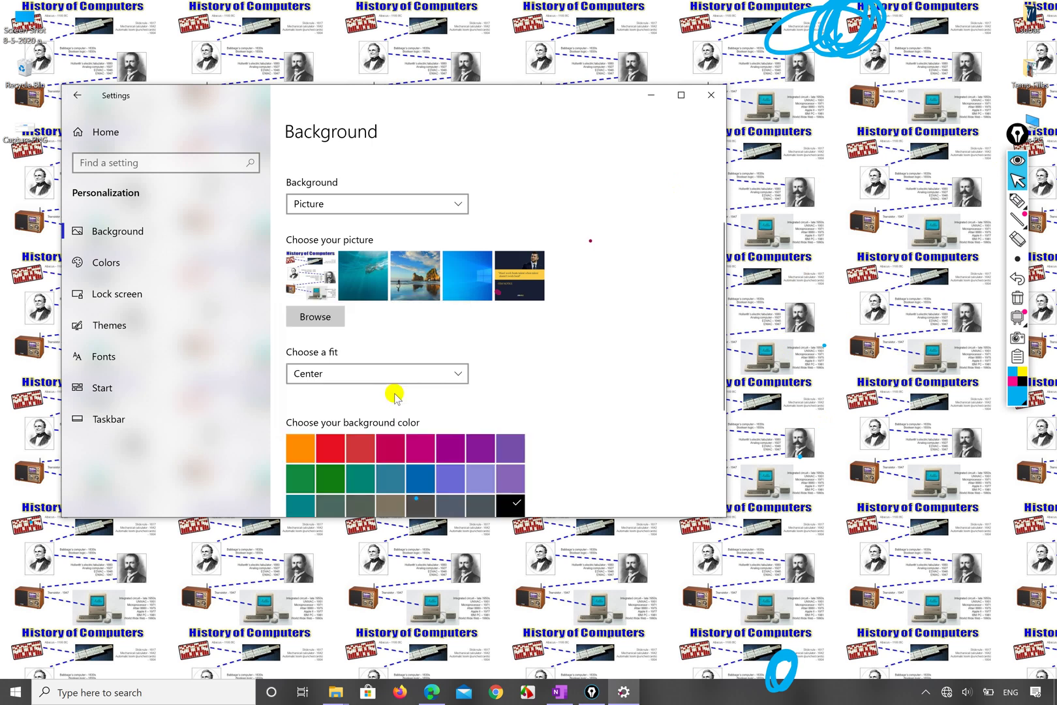
drag(523, 96, 901, 426)
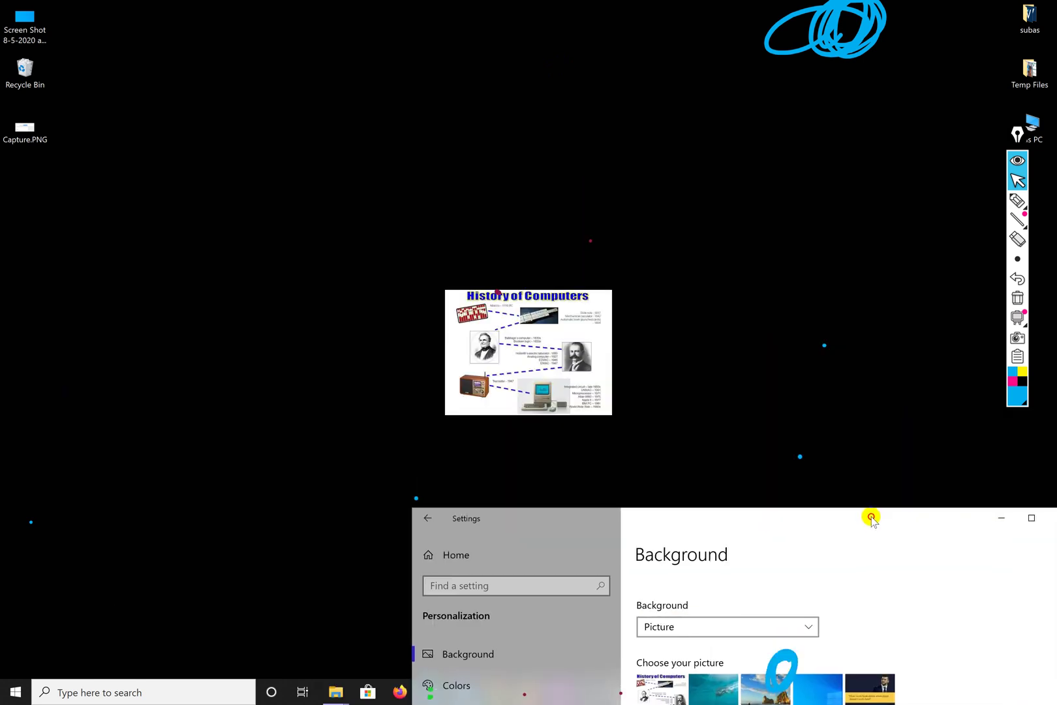
drag(871, 516, 869, 519)
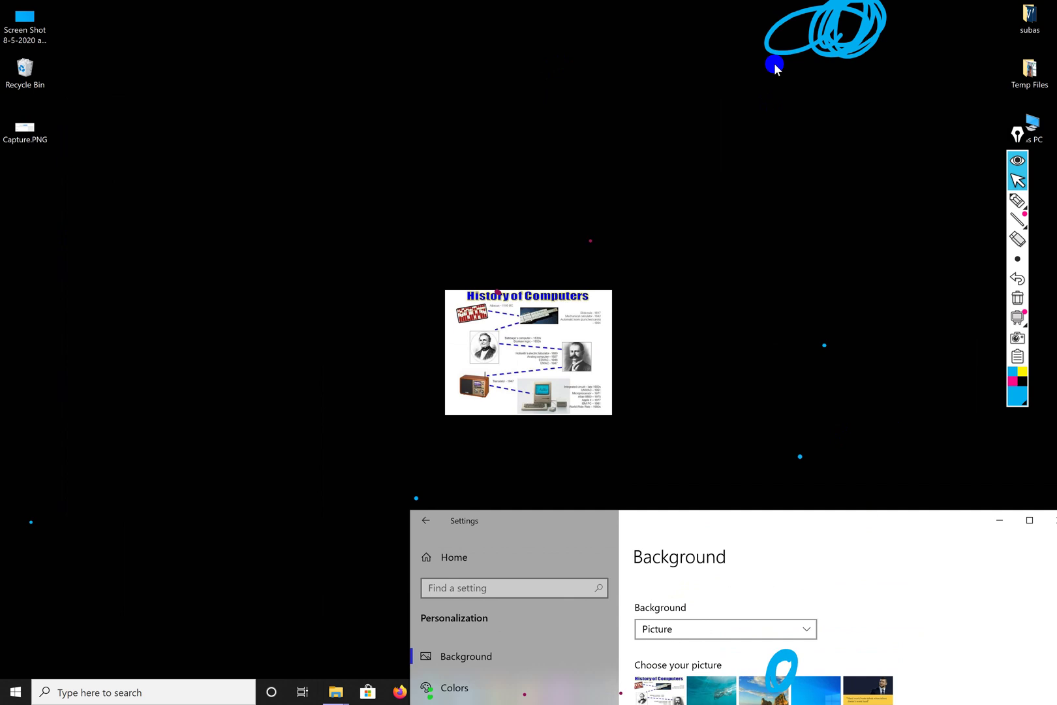
- Draw blue arrows toward the centered wallpaper from above, below and both sides, and remove them together with the older blue scribble
click(1020, 178)
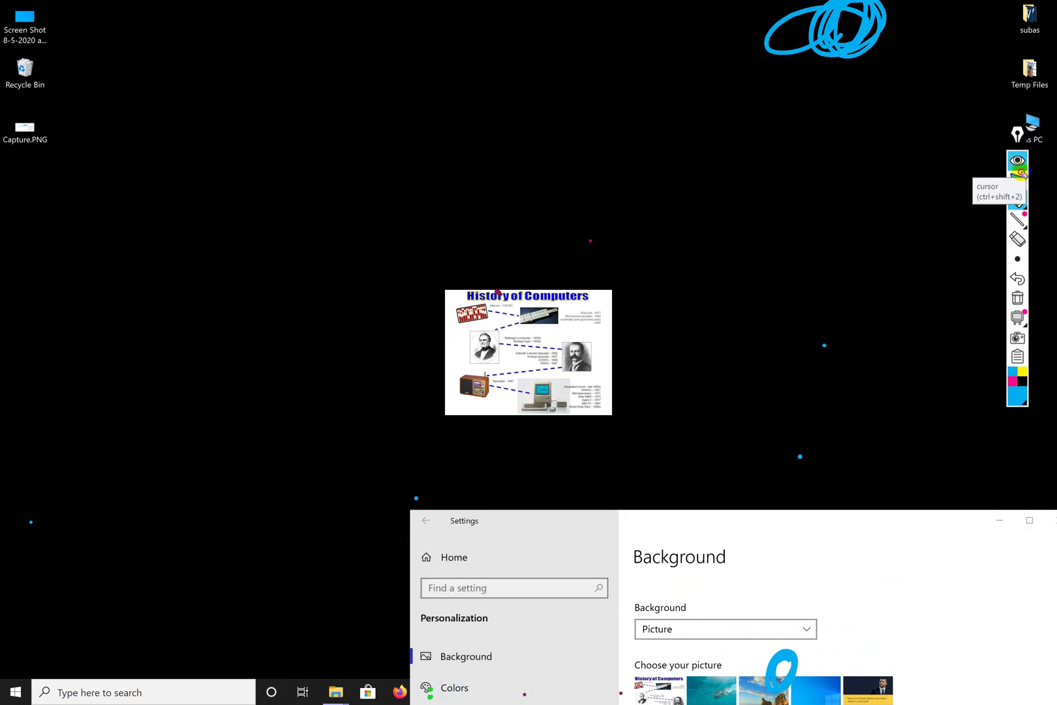
click(1017, 200)
drag(550, 0, 560, 278)
mouse_move(515, 205)
mouse_down()
mouse_move(529, 236)
mouse_move(595, 247)
mouse_up()
mouse_move(1, 369)
mouse_down()
mouse_move(181, 379)
mouse_move(441, 367)
mouse_up()
mouse_move(363, 333)
mouse_down()
mouse_move(437, 362)
mouse_move(408, 418)
mouse_up()
mouse_move(682, 311)
mouse_down()
mouse_move(673, 389)
mouse_move(687, 398)
mouse_up()
drag(624, 360, 1008, 346)
drag(349, 672, 479, 424)
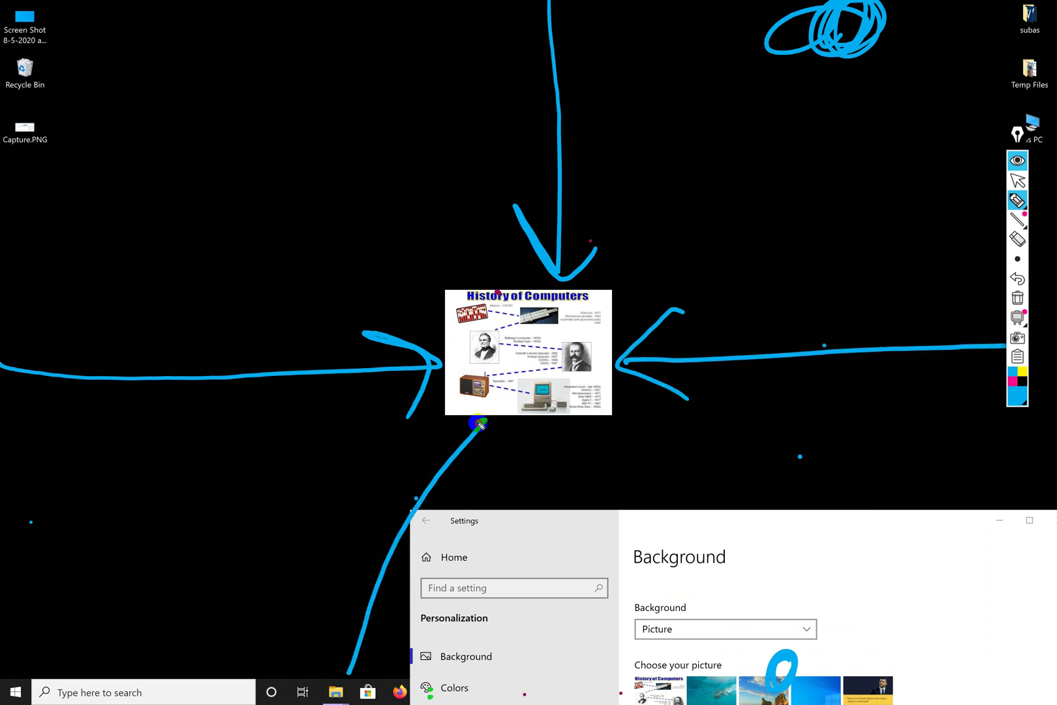
mouse_move(522, 470)
mouse_down()
mouse_move(455, 250)
mouse_move(656, 268)
mouse_up()
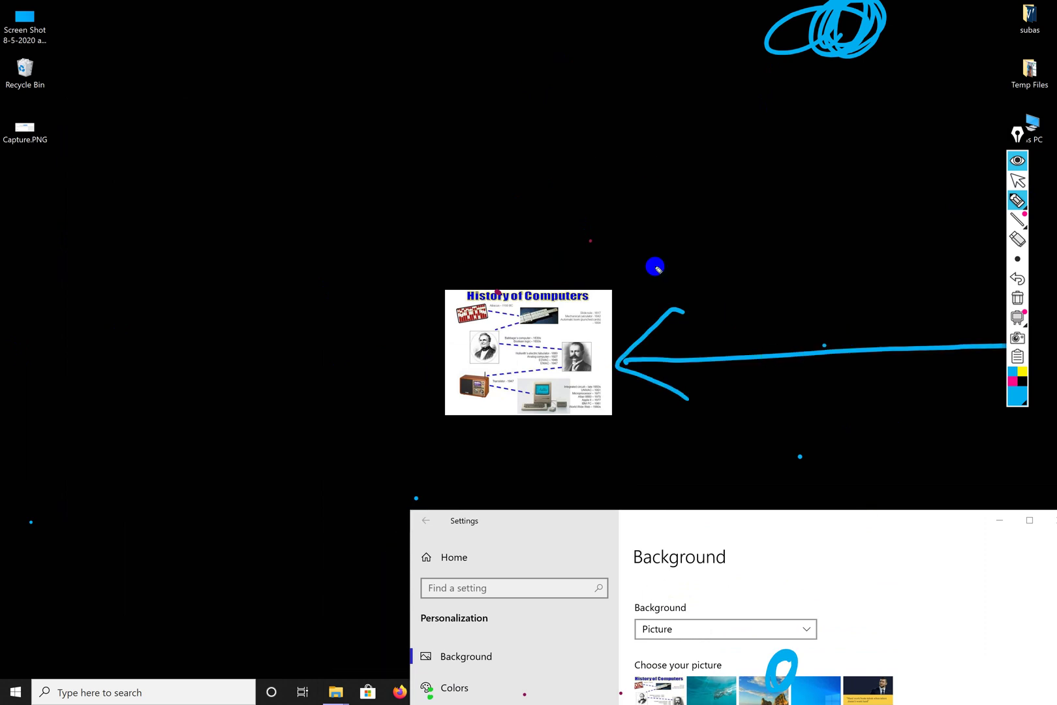
mouse_move(656, 406)
mouse_down()
mouse_move(706, 198)
mouse_move(802, 78)
mouse_move(428, 244)
mouse_up()
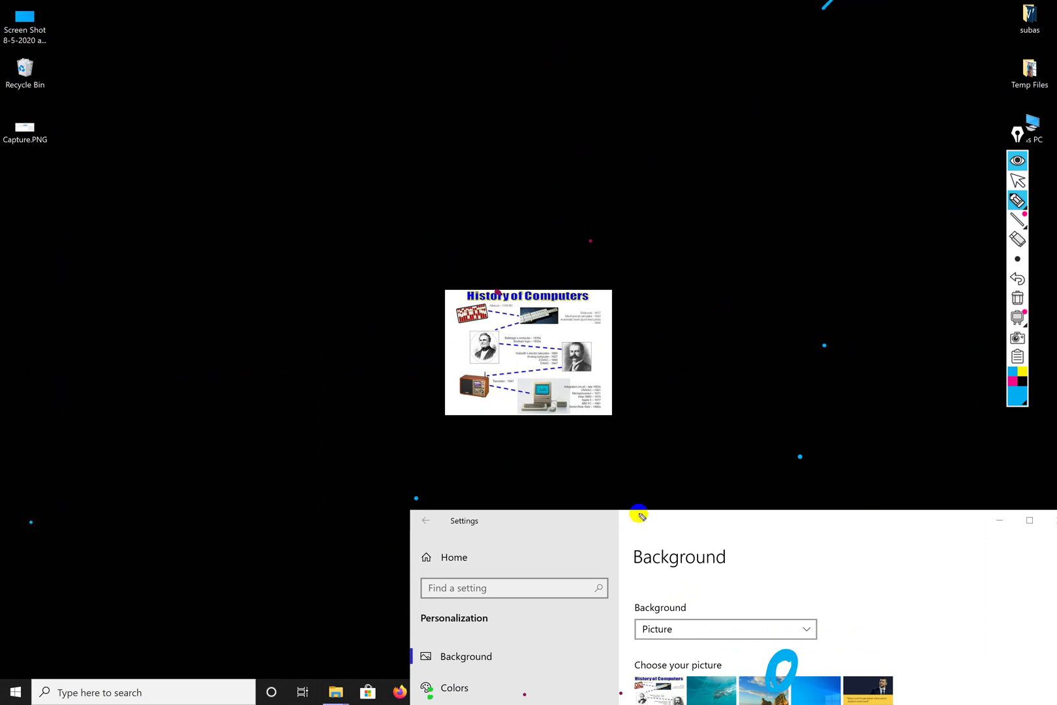
- Return to the normal cursor, move the Settings window back up and set the background picture fit to Span
click(1017, 180)
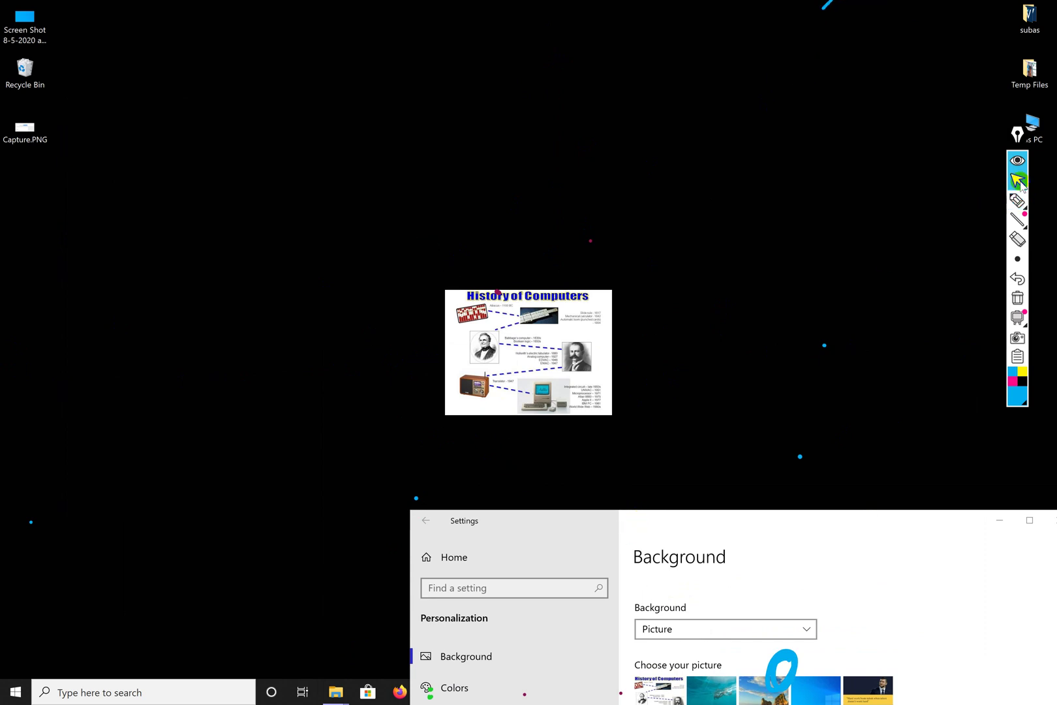
click(698, 524)
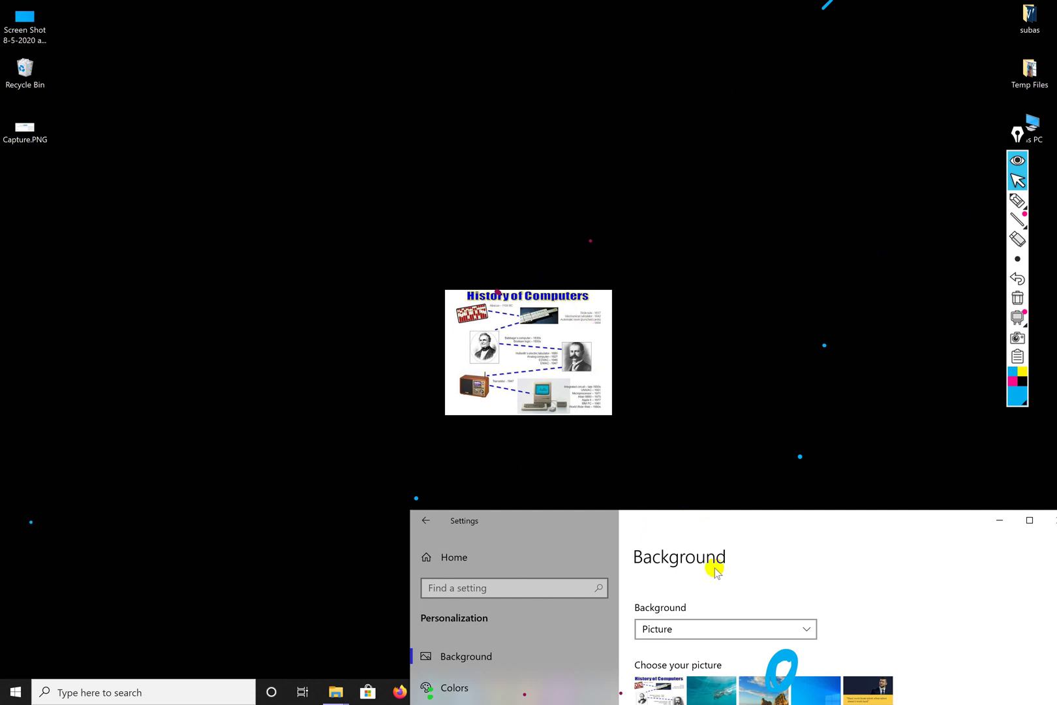
drag(735, 515, 517, 38)
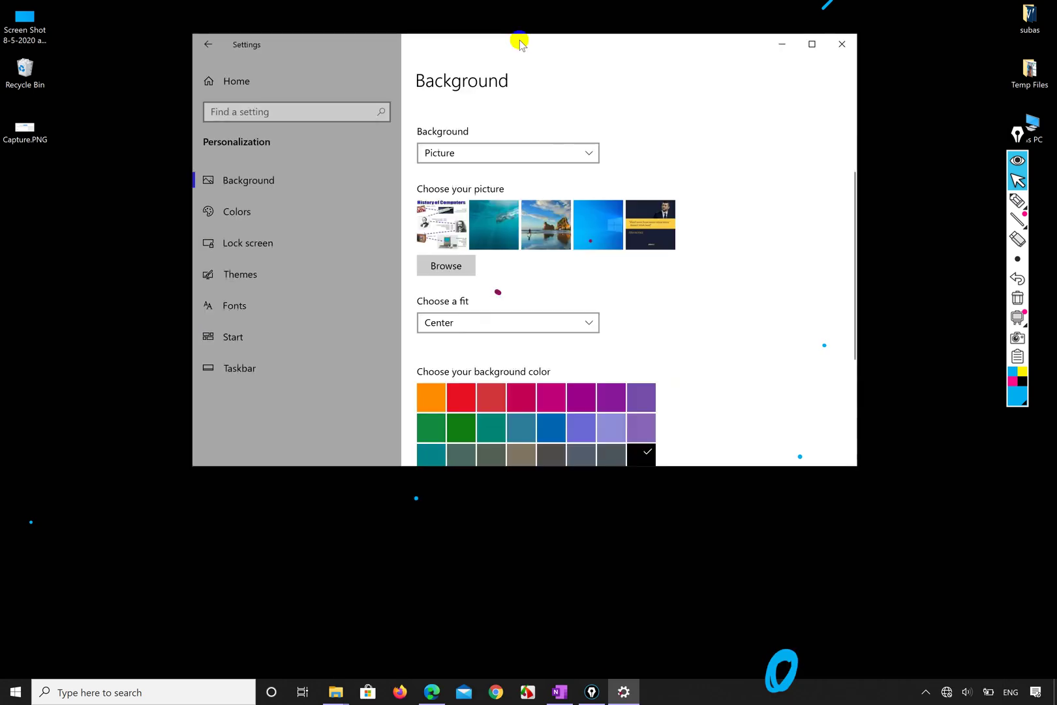
click(587, 324)
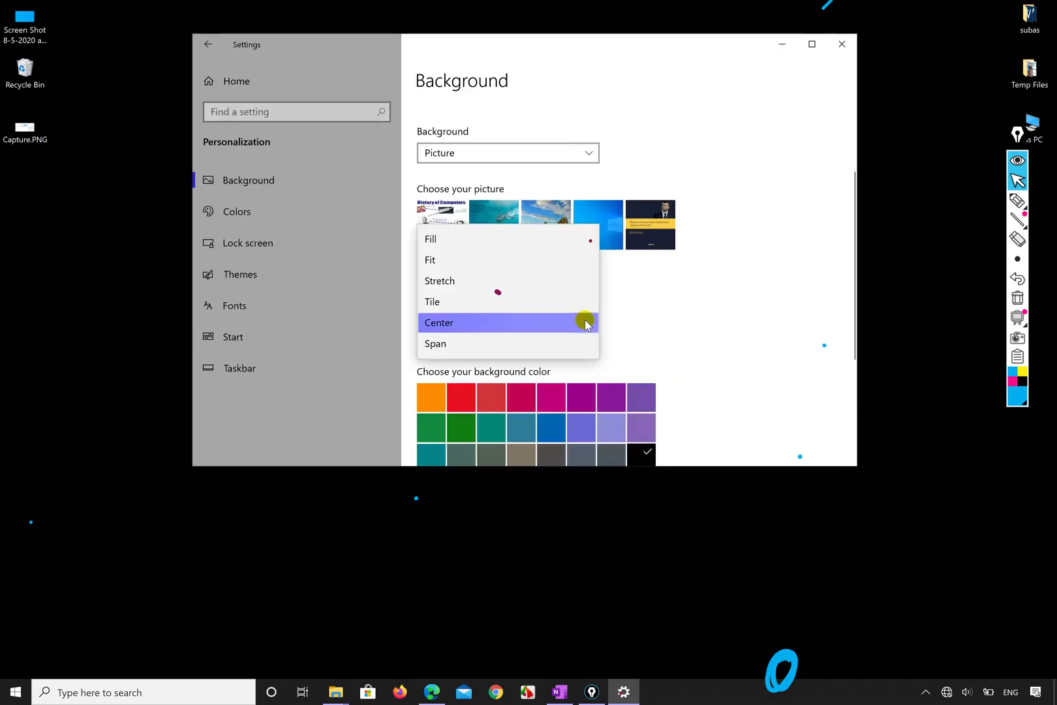
click(541, 349)
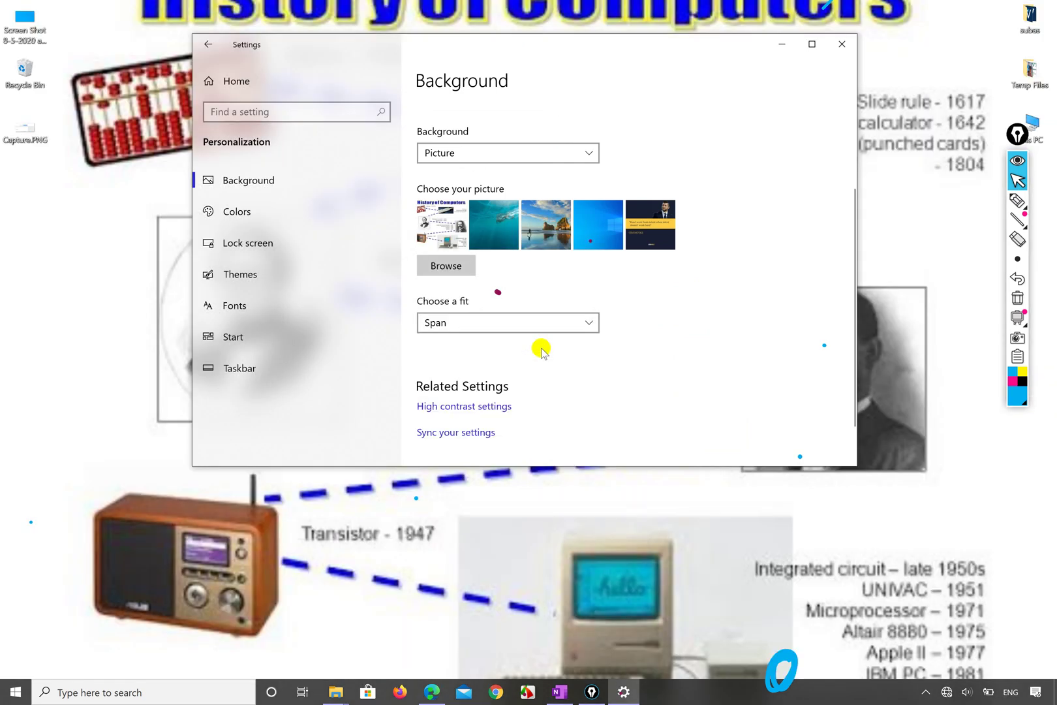
- Set the background picture fit to Fit
click(578, 323)
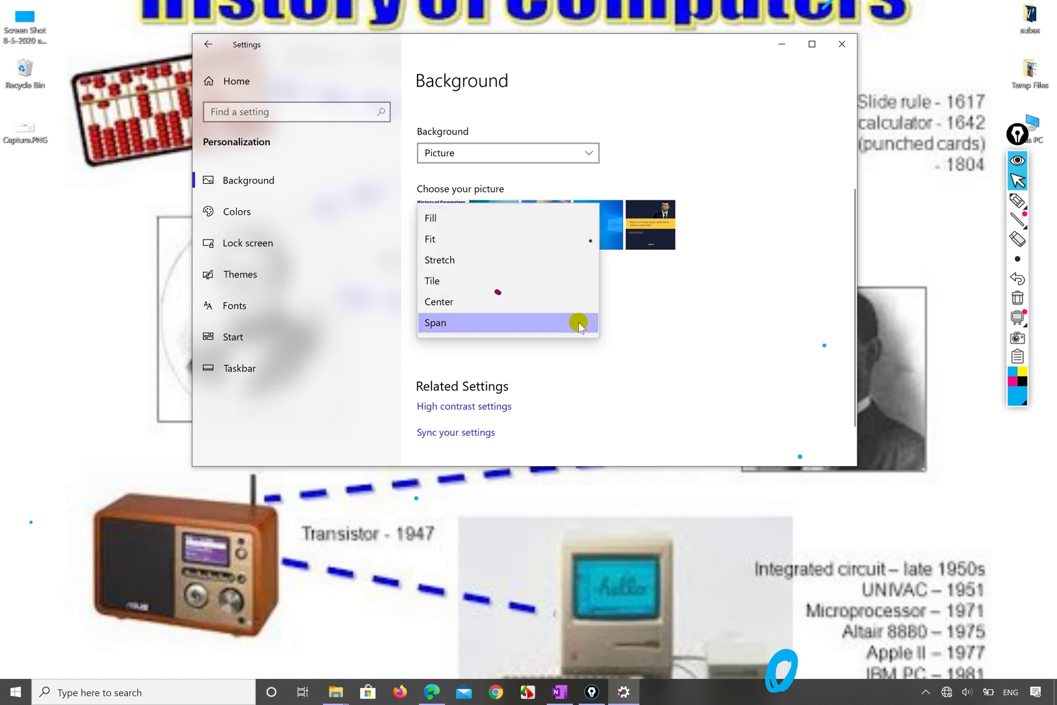
click(541, 239)
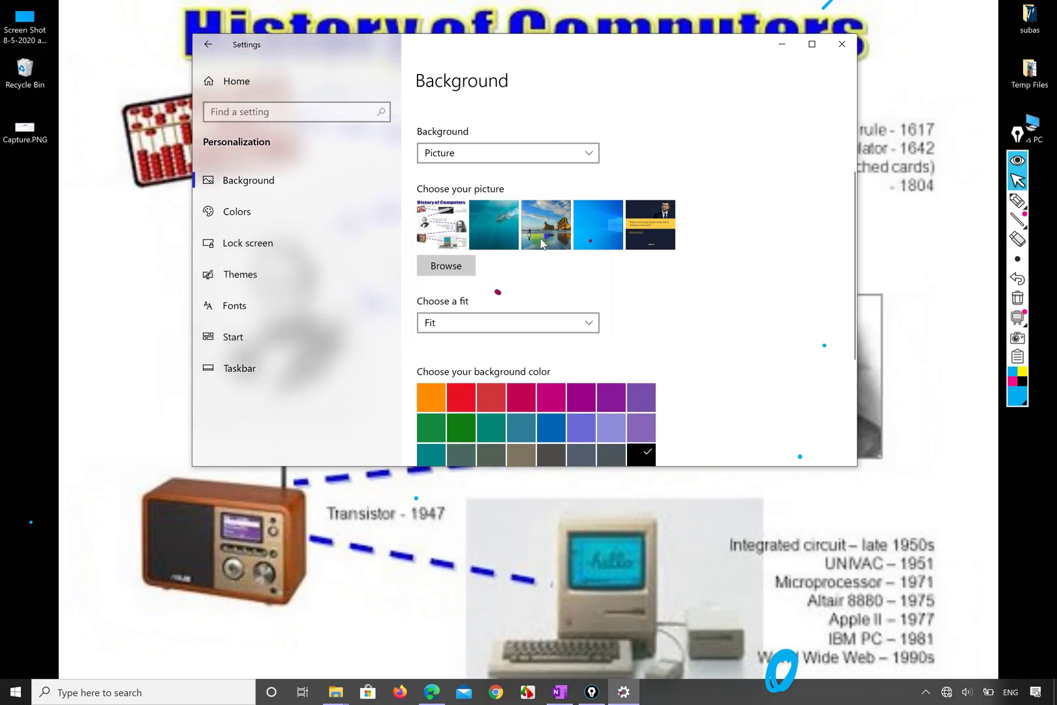
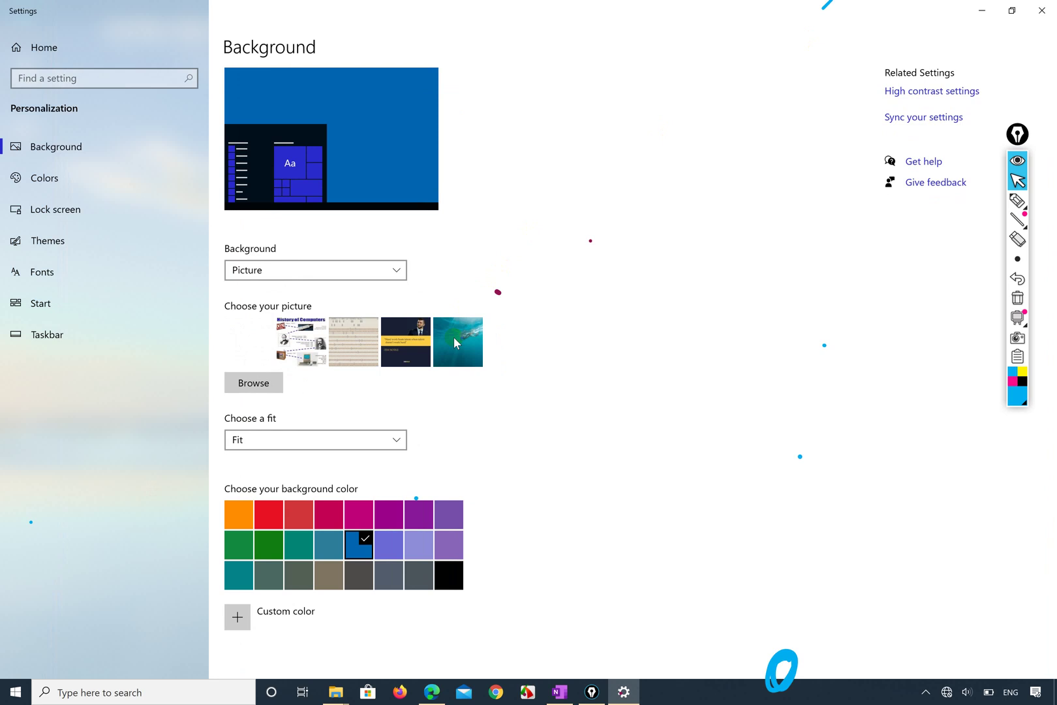
- Check the desktop wallpaper behind the Settings window, and circle the arrow of the Background type list with the blue pen
click(1012, 11)
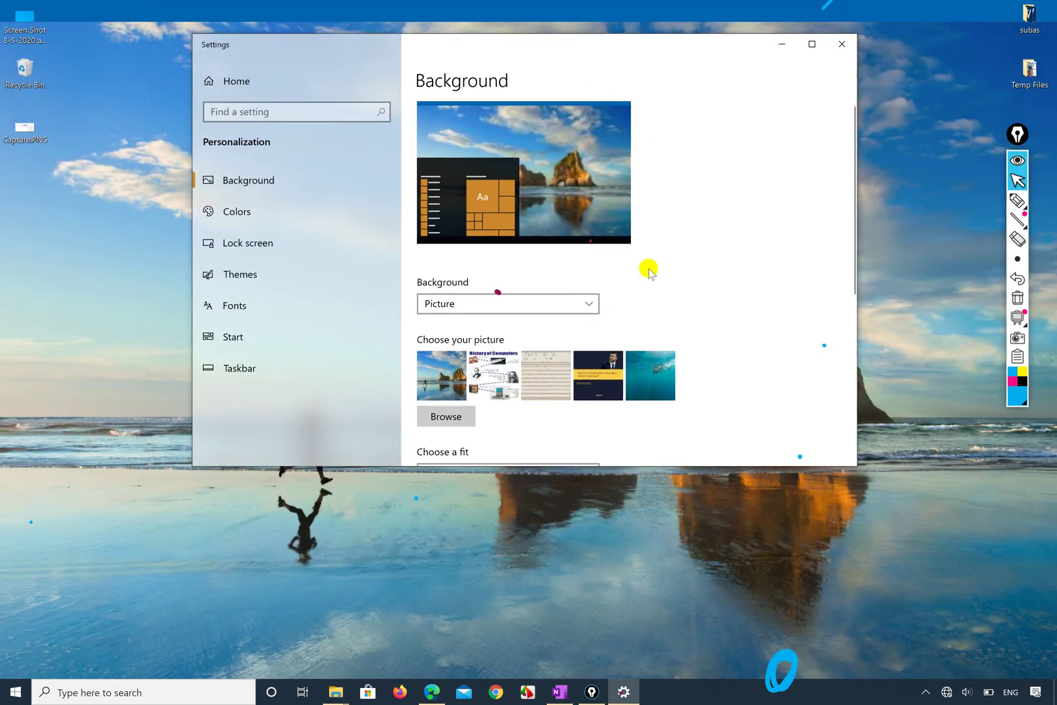
click(812, 45)
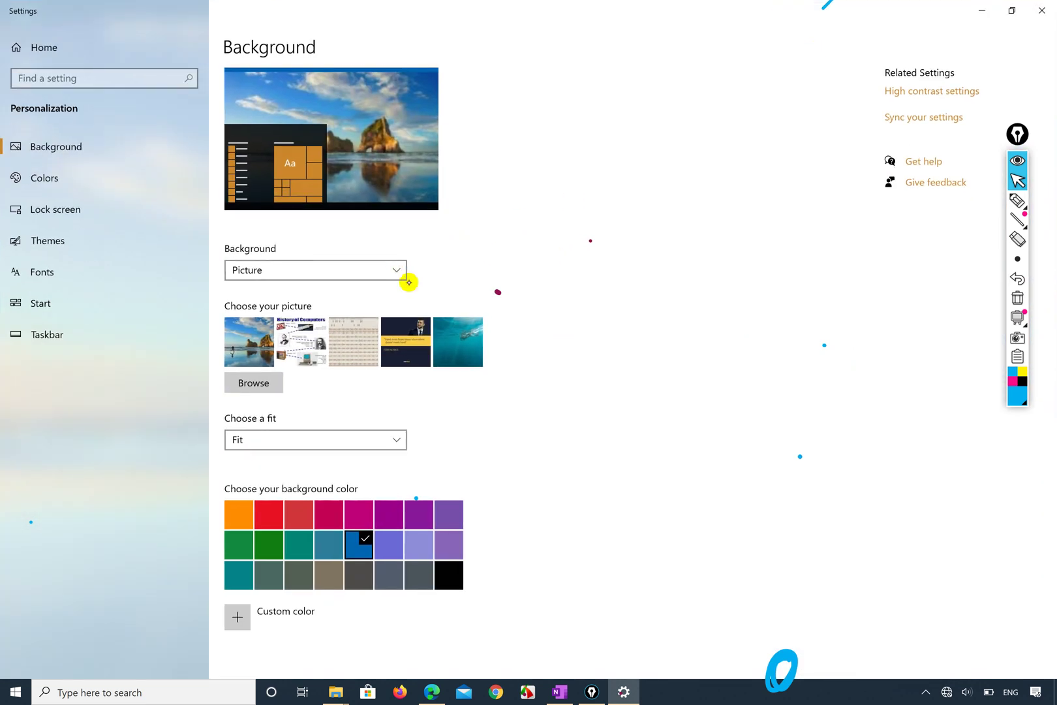
click(1018, 200)
mouse_move(430, 265)
mouse_down()
mouse_move(394, 243)
mouse_move(401, 288)
mouse_move(427, 259)
mouse_up()
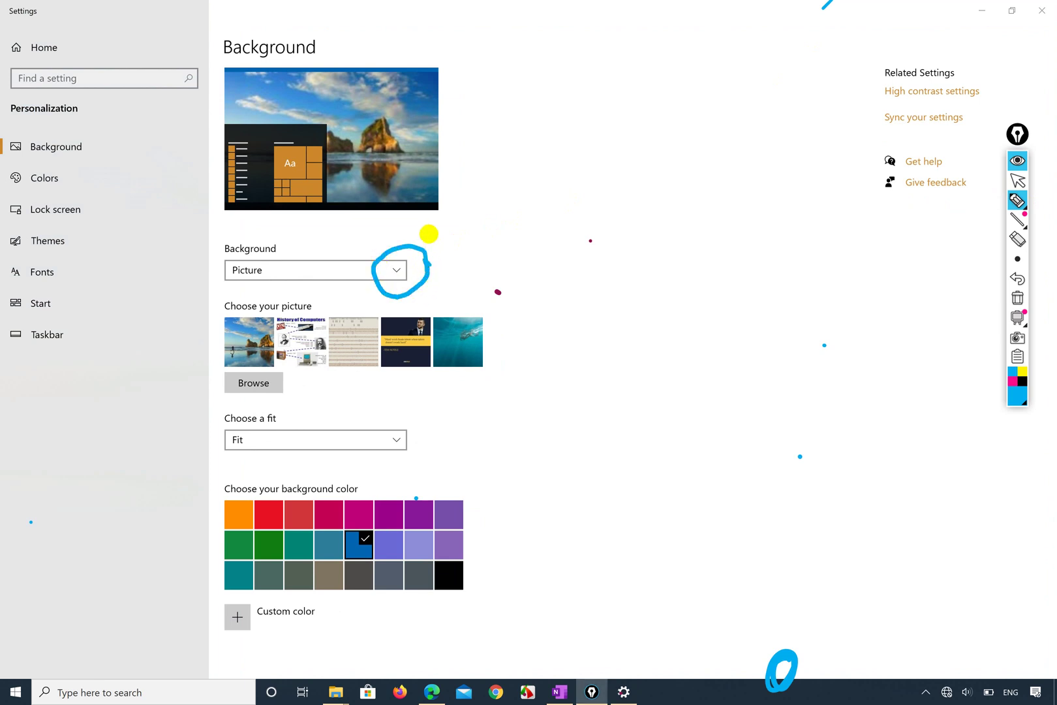
click(1019, 183)
- Set the background type to Solid color and restore the Settings window to its smaller size to reveal the desktop
click(398, 272)
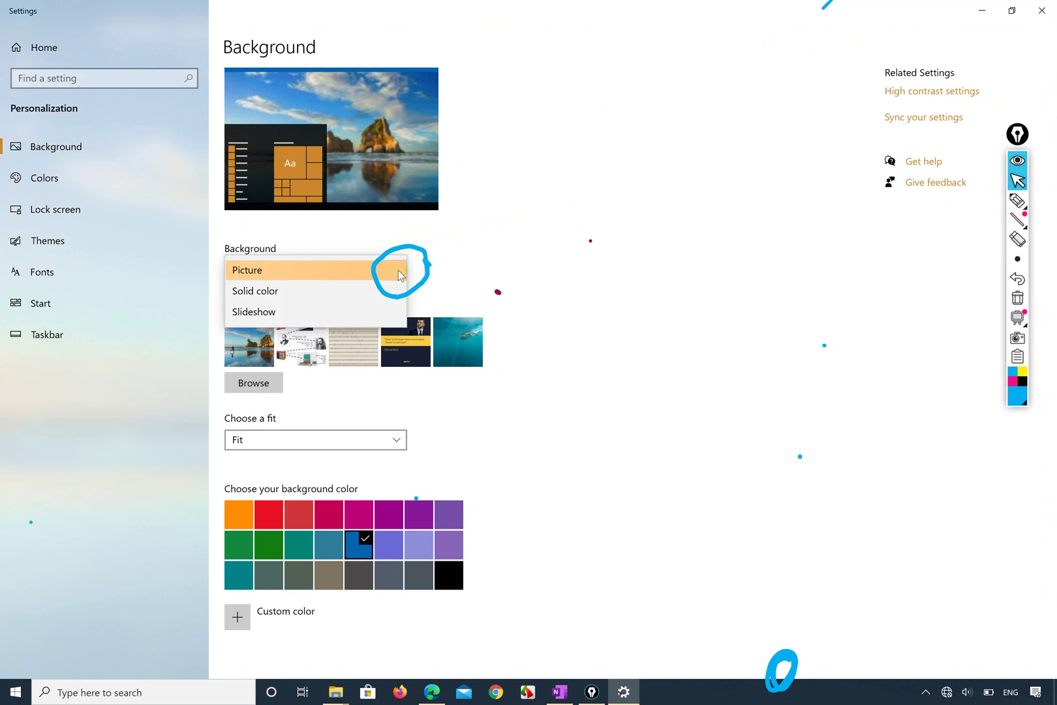
click(316, 296)
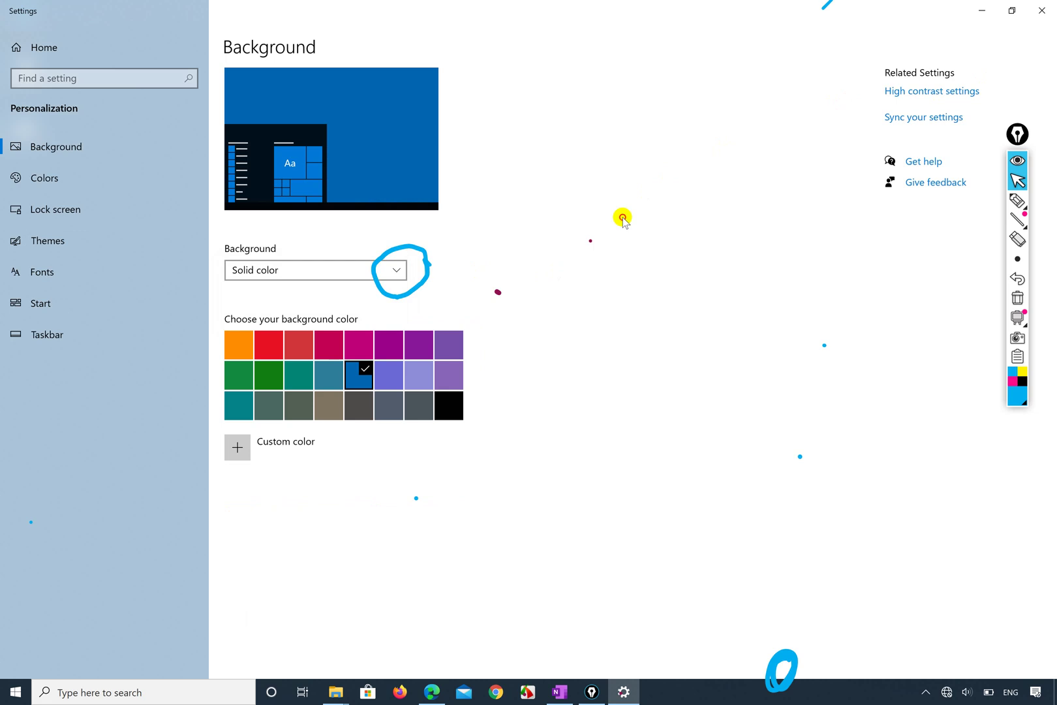
click(1012, 10)
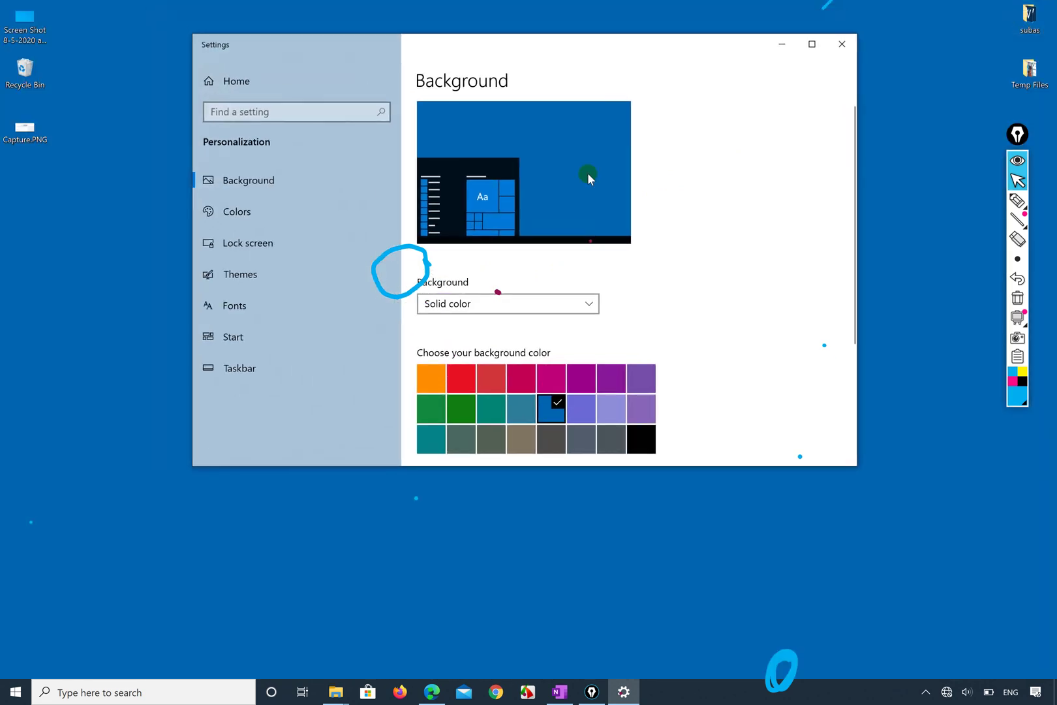
- Try light purple, orange and teal from the color swatches as the desktop background color
scroll(562, 327, down, 3)
click(610, 210)
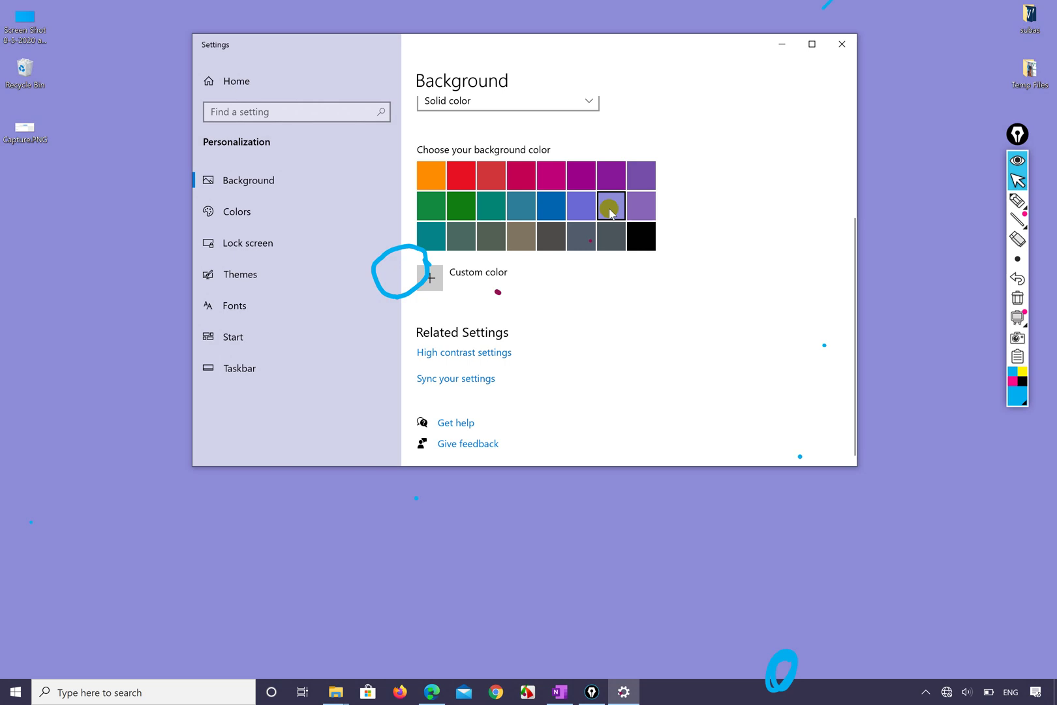
click(436, 178)
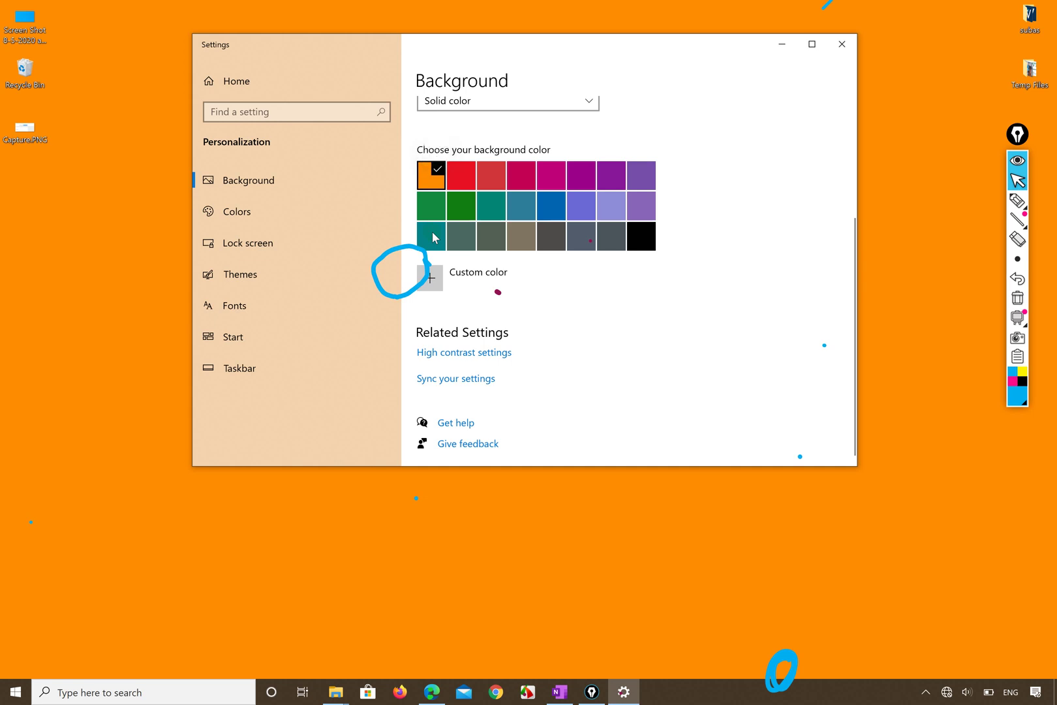
click(436, 238)
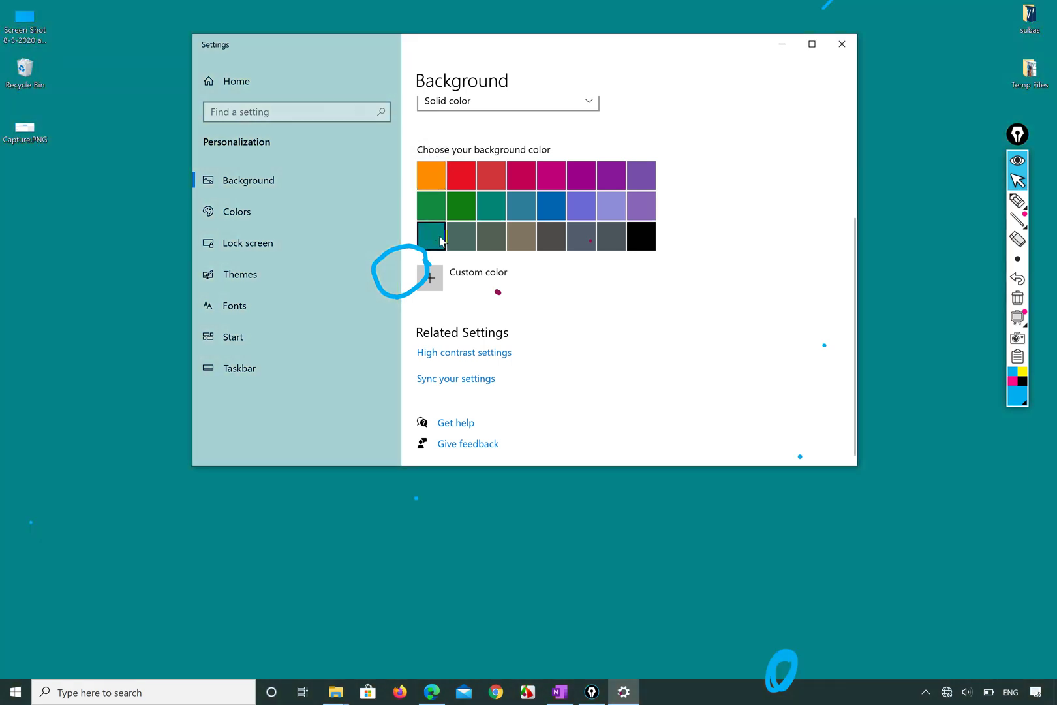
- Remove the blue pen circle beside the Custom color option and return to the normal cursor
click(480, 278)
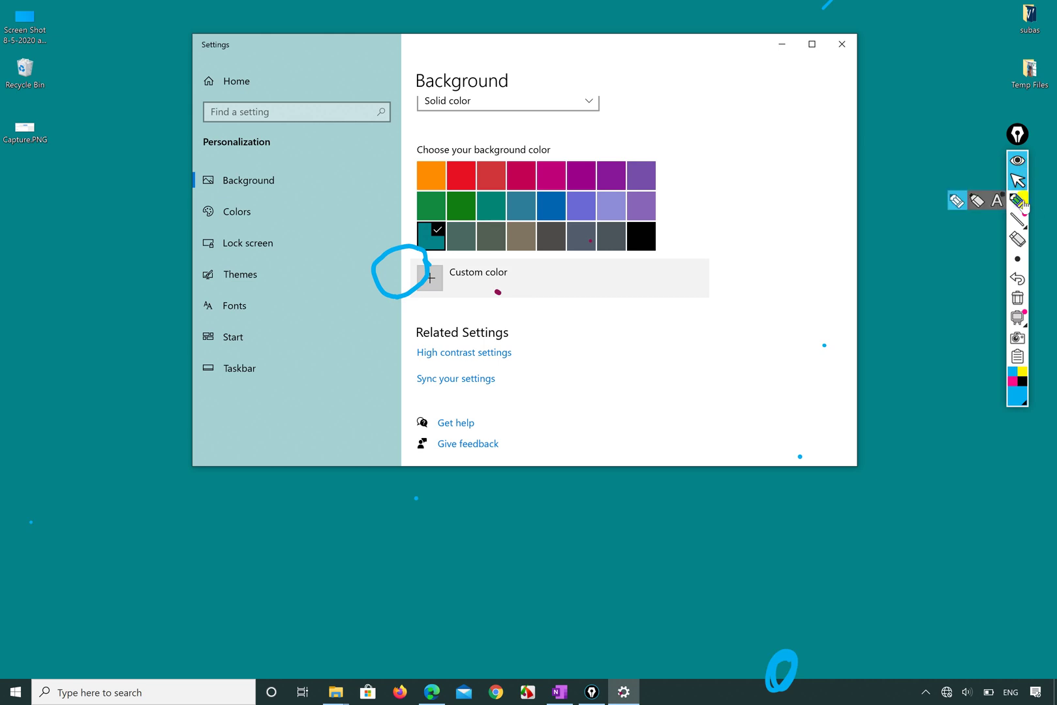
click(1018, 181)
key(ctrl+shift+6)
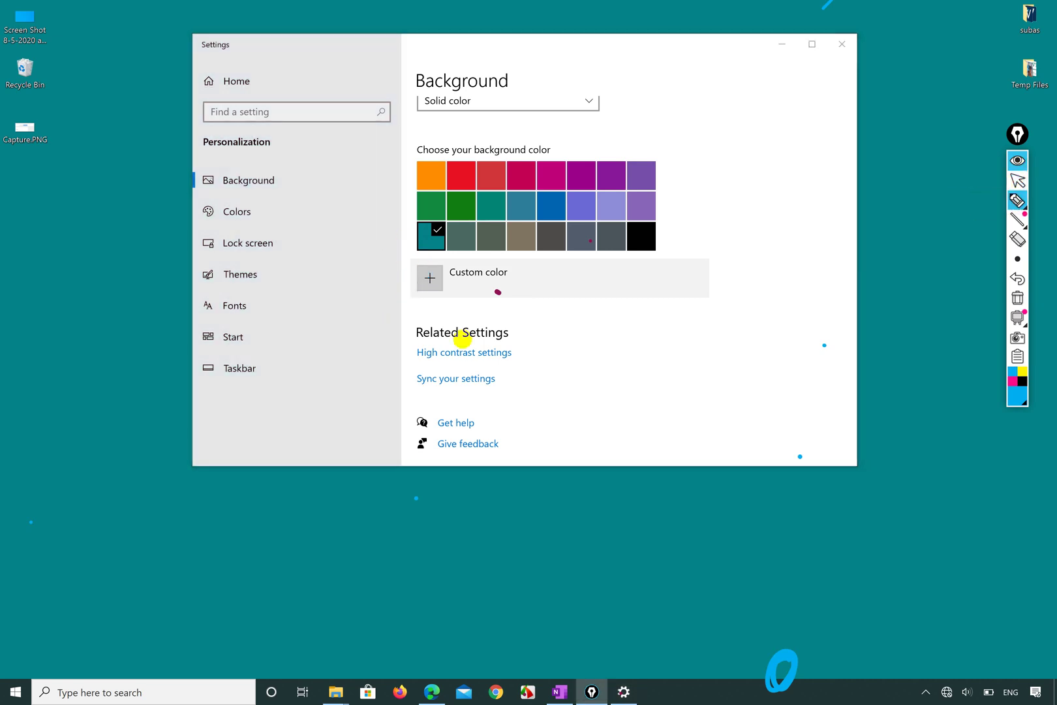
click(464, 184)
click(1019, 181)
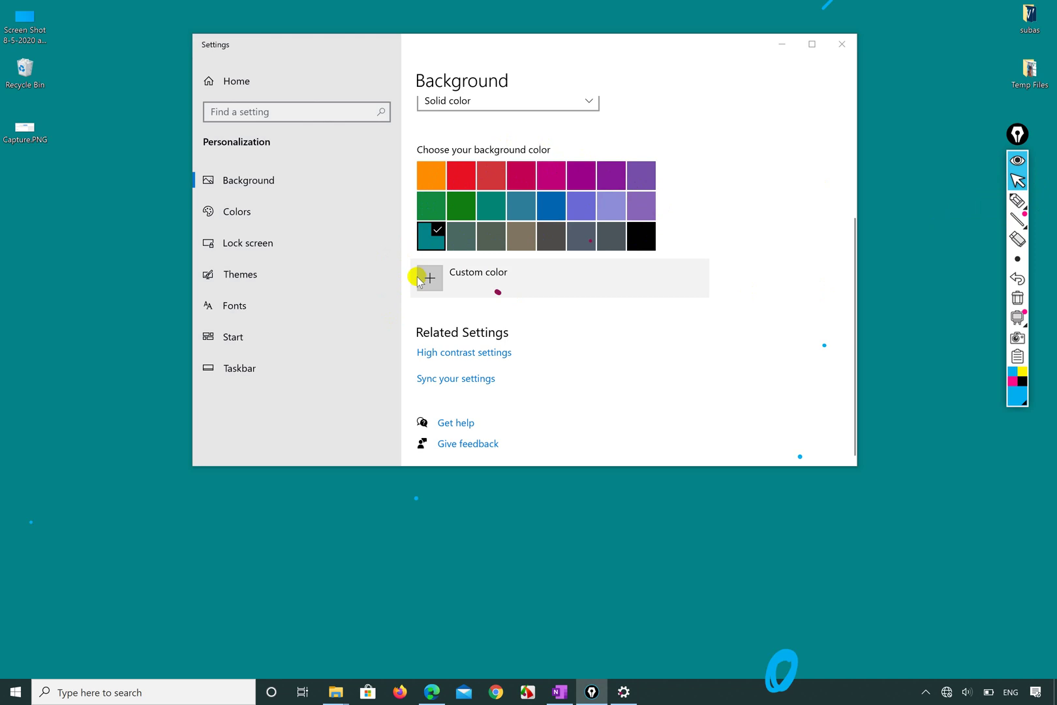
- Open the custom background color picker, pick an olive green and brighten it to value 98 (Lime)
click(429, 280)
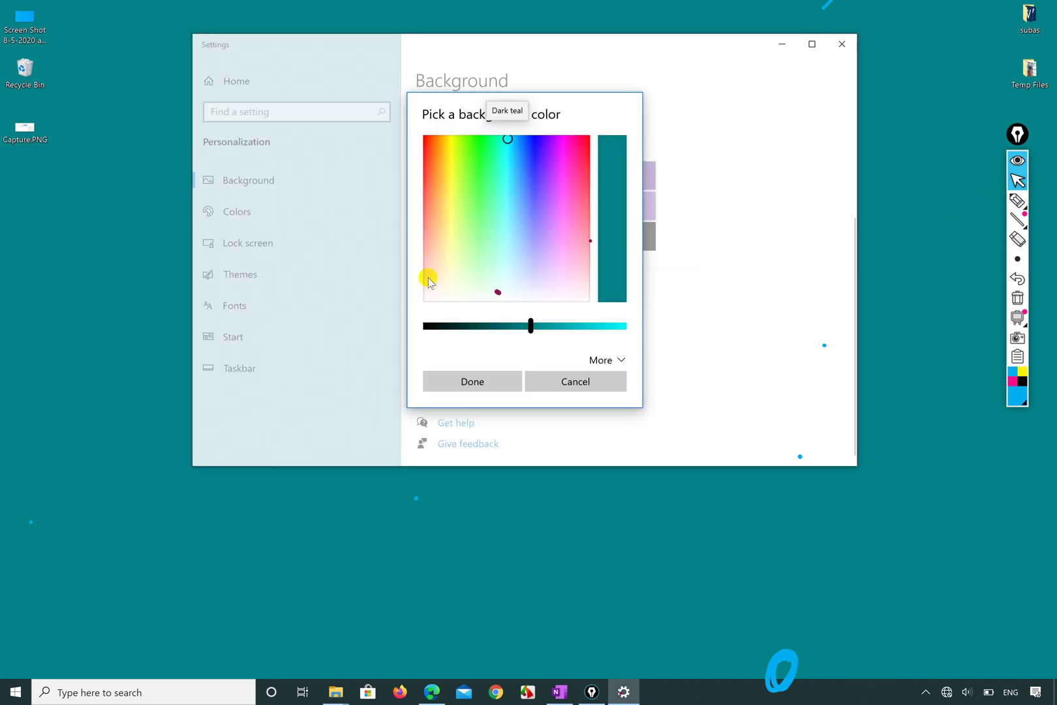
drag(507, 140, 459, 248)
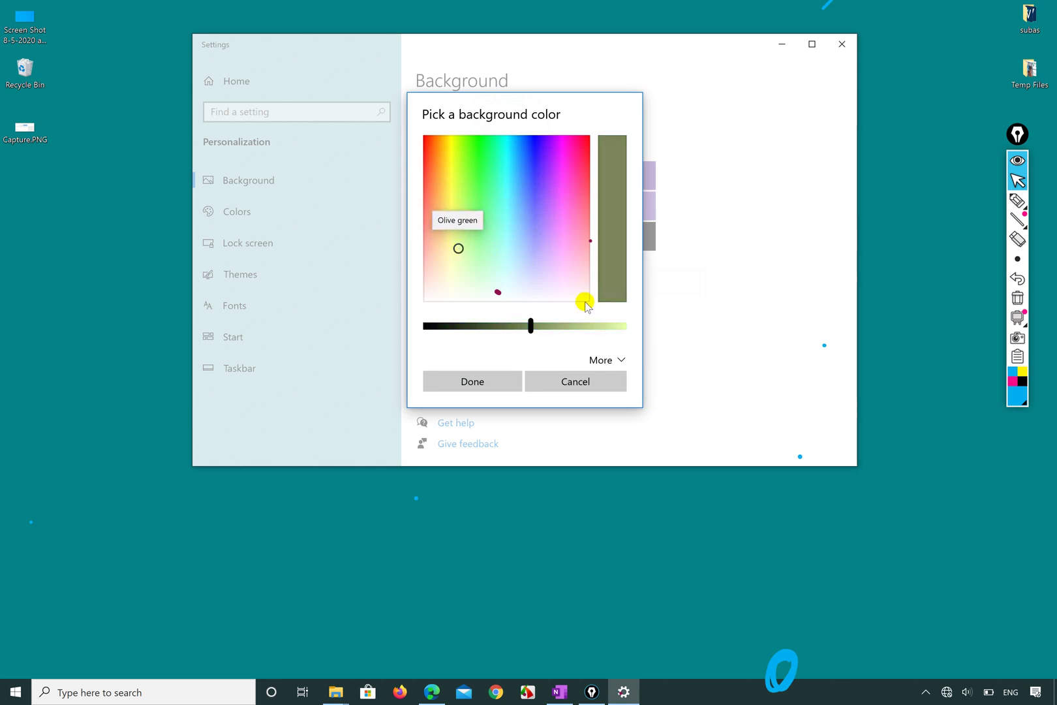
click(531, 325)
drag(532, 325, 620, 333)
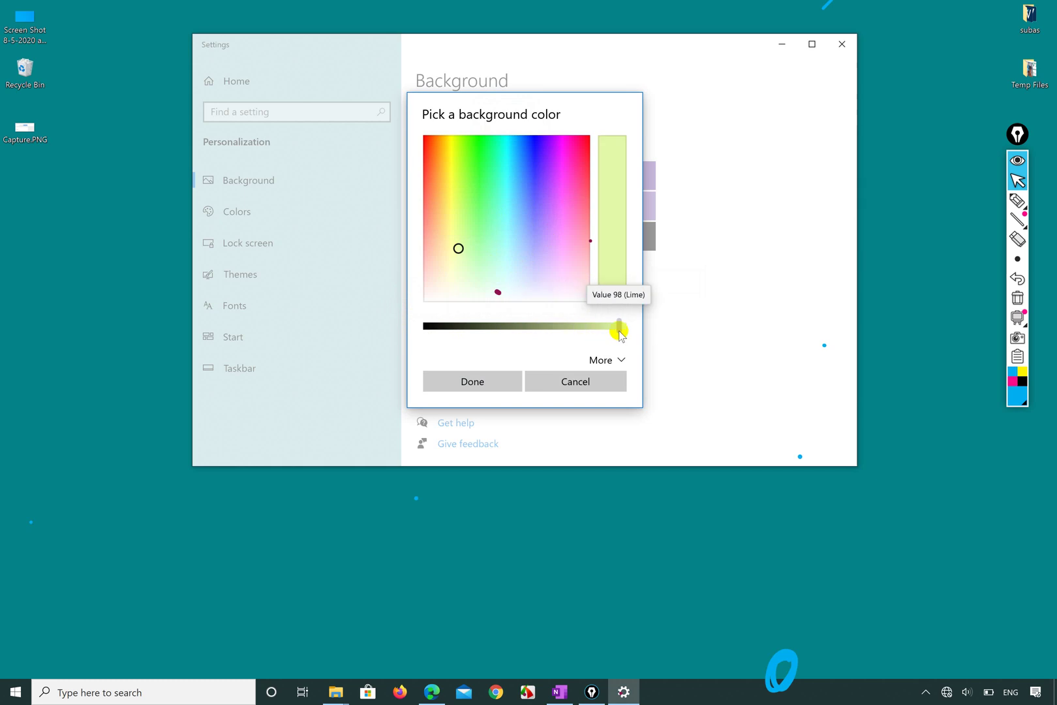
- Darken the custom color, shift it to purple and raise its brightness slightly
click(568, 329)
drag(570, 333, 561, 332)
drag(460, 248, 569, 219)
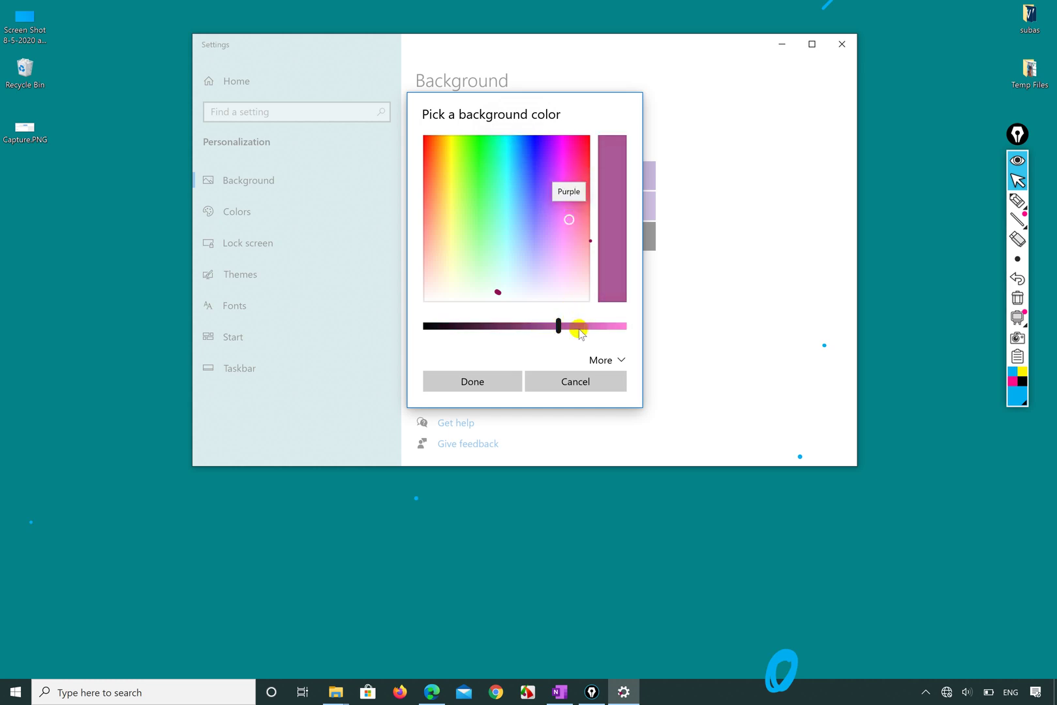
click(581, 328)
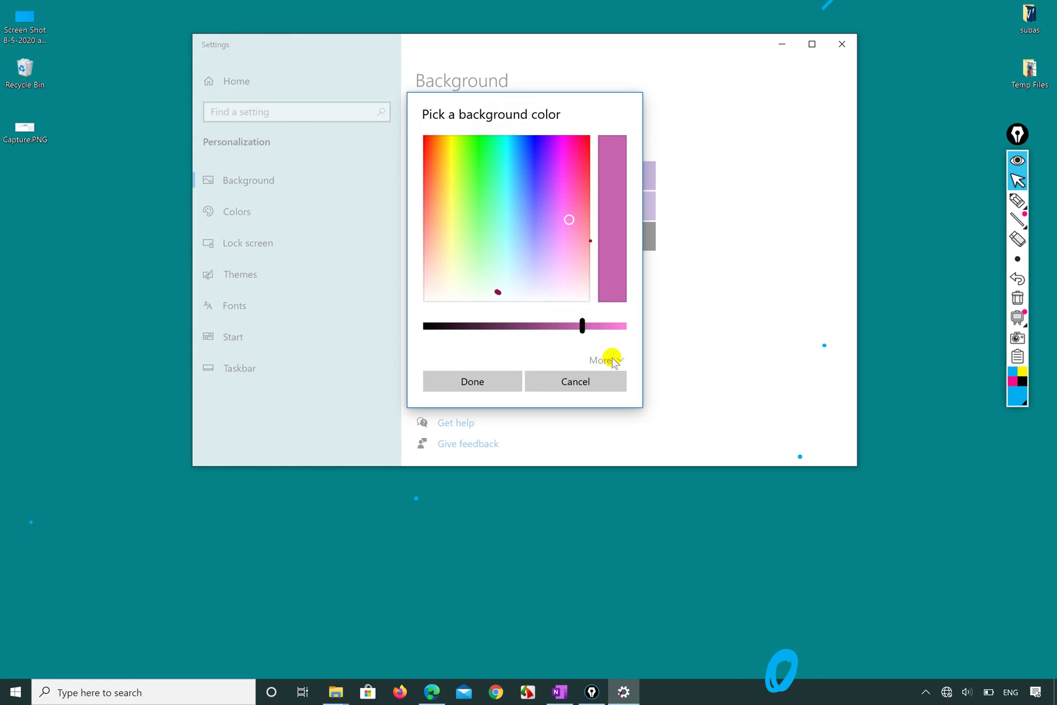
- Show the color code fields, try pink shades, and apply light green #AFD4A0 as the custom background color
click(612, 360)
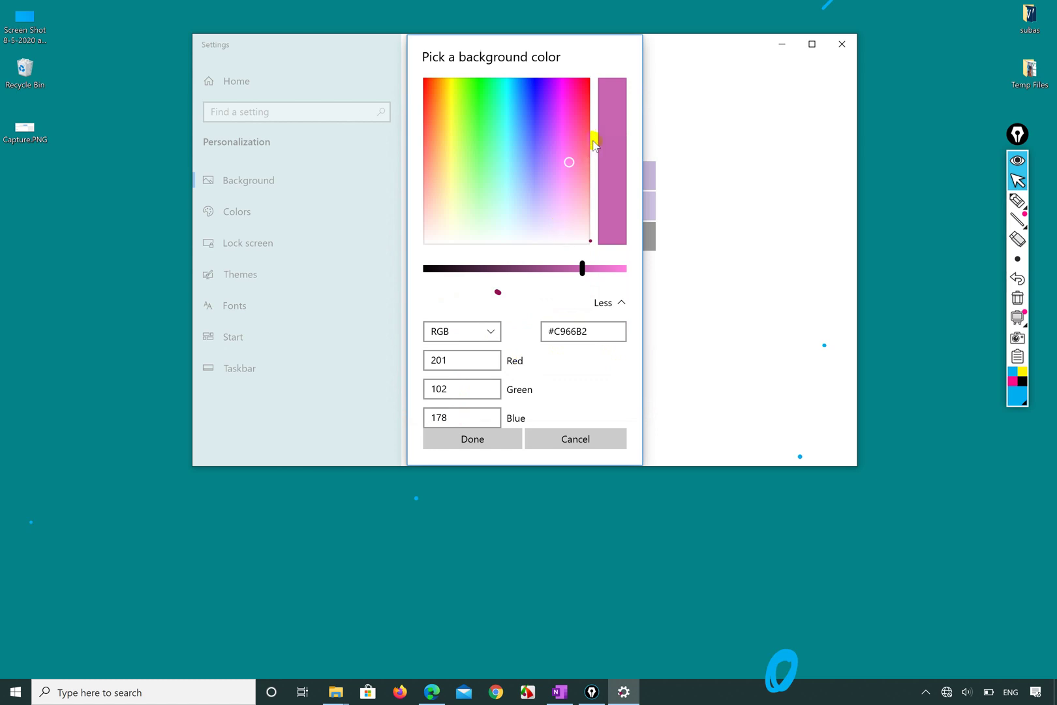
click(572, 160)
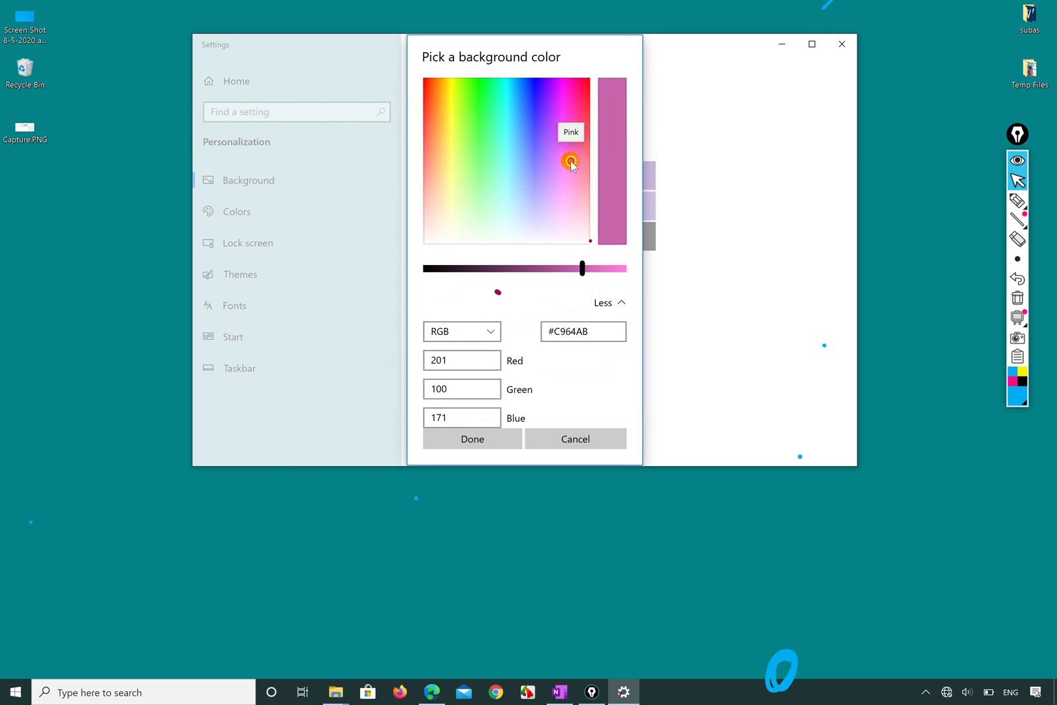
drag(571, 160, 567, 130)
drag(583, 268, 590, 271)
drag(567, 130, 470, 204)
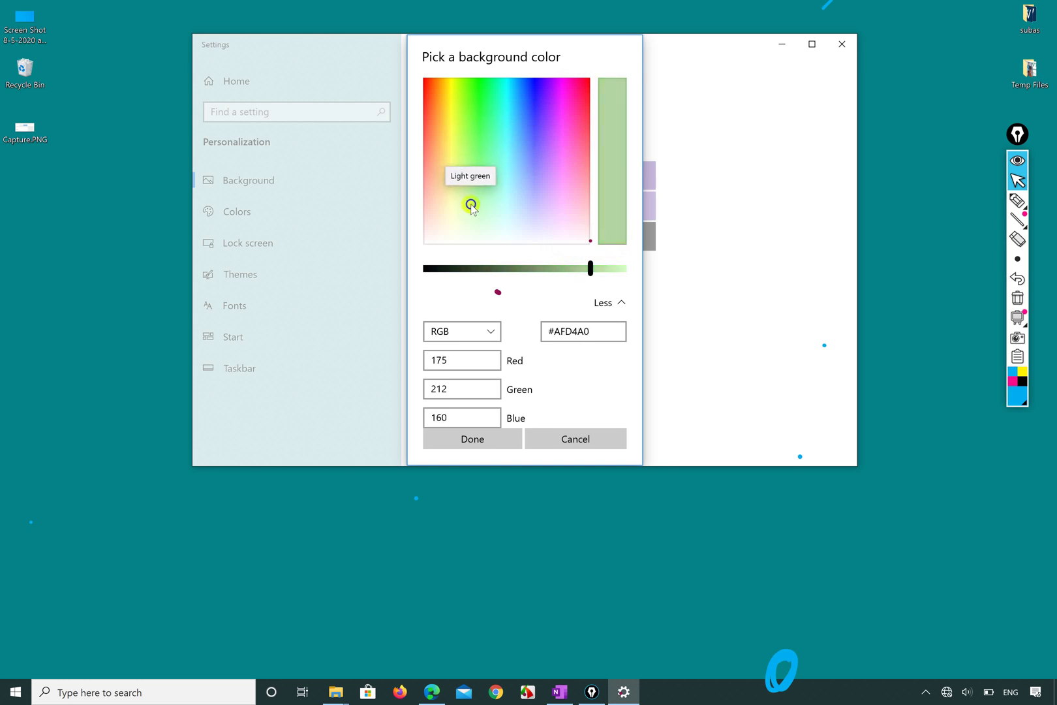
click(479, 439)
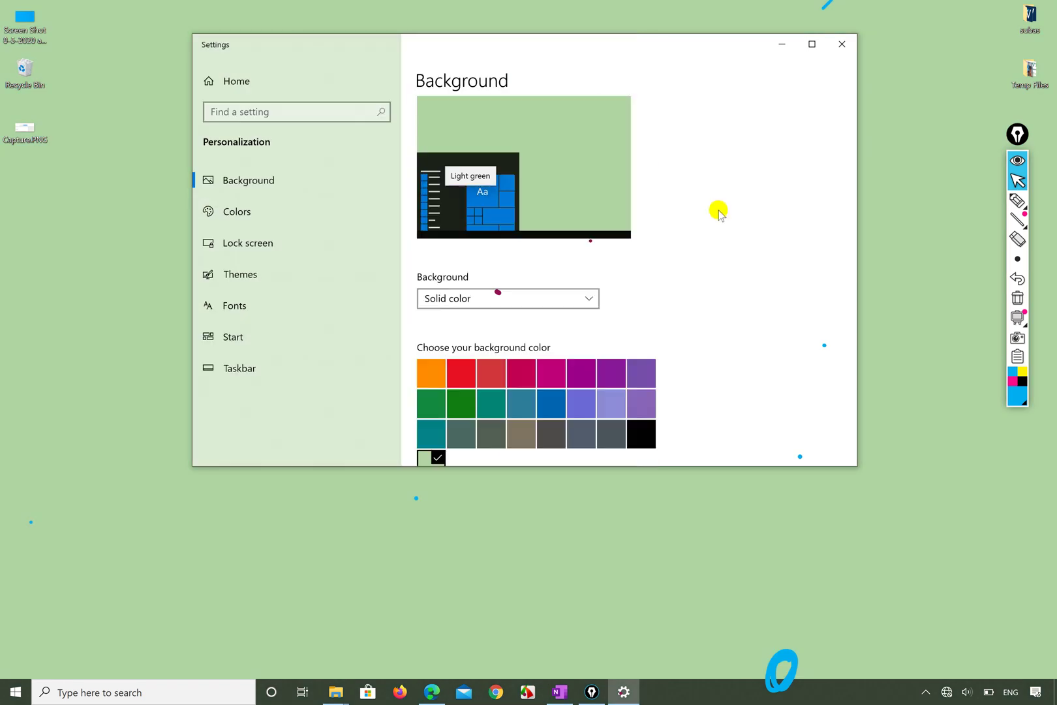
- Set the background type back to Picture
click(590, 299)
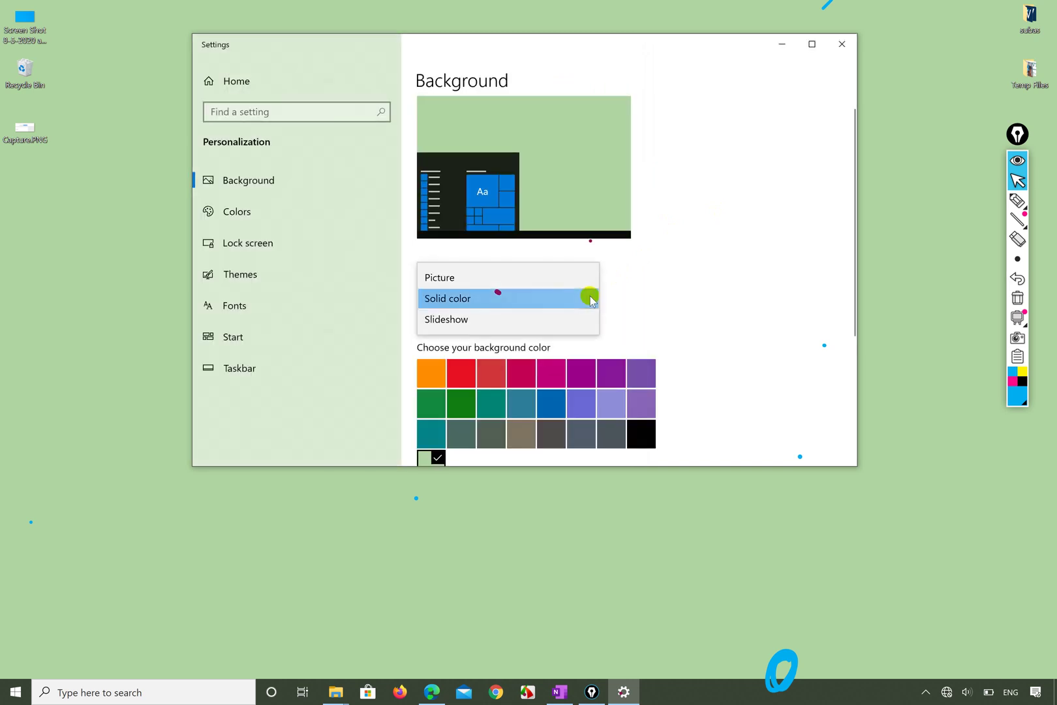
click(524, 274)
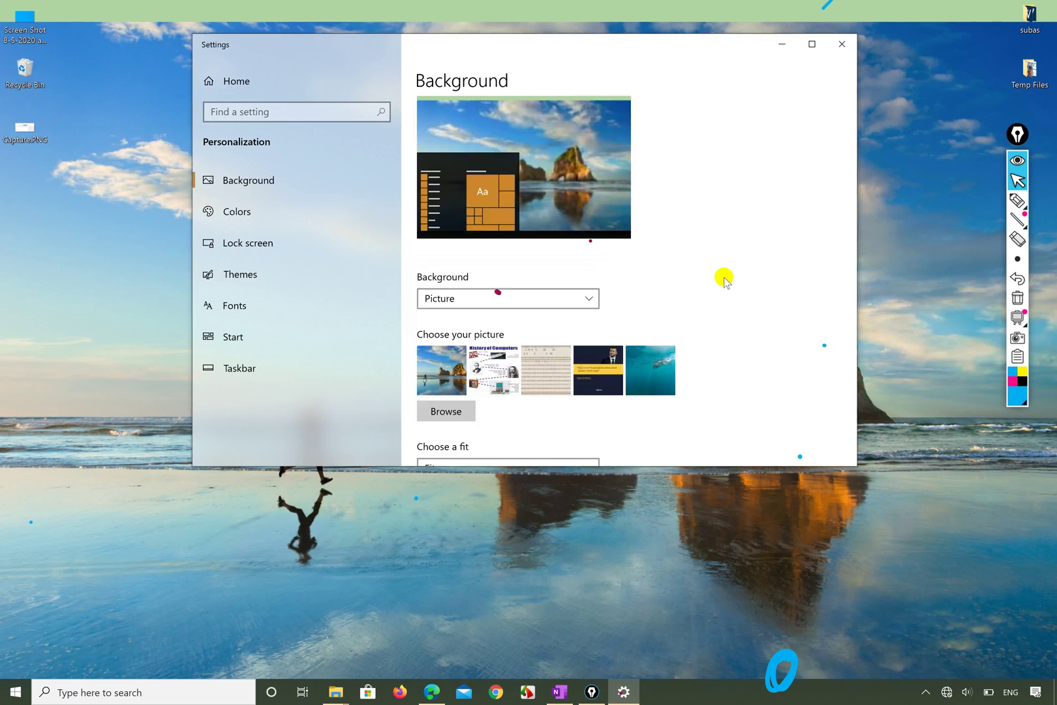
- Set the desktop background type to Slideshow
click(586, 300)
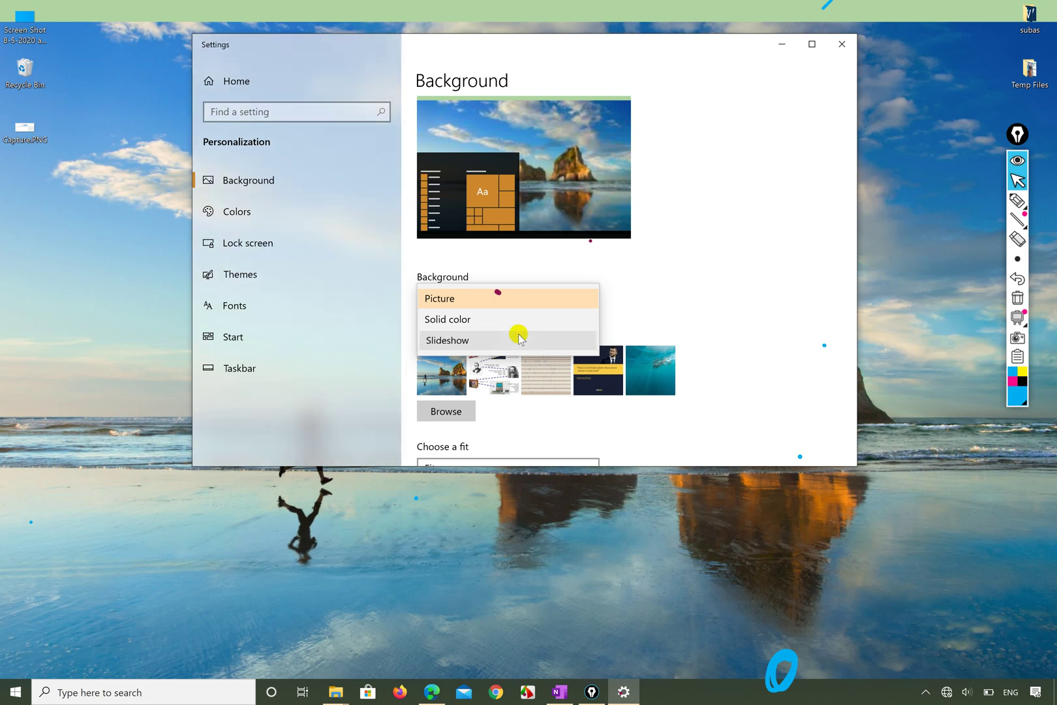
click(519, 337)
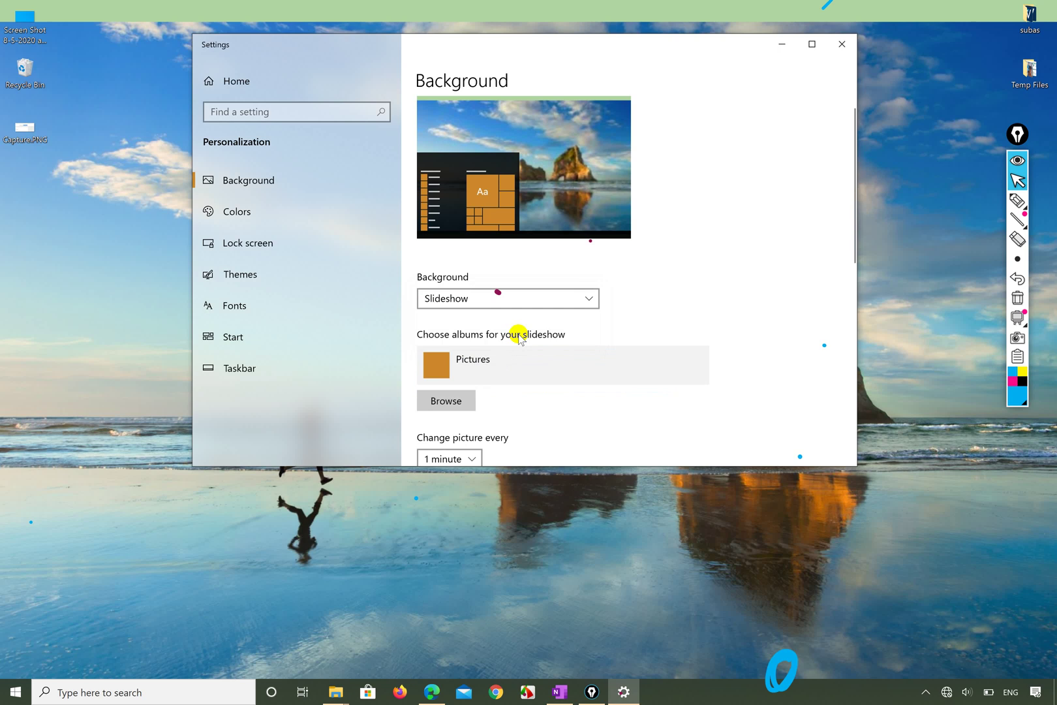
scroll(517, 343, down, 1)
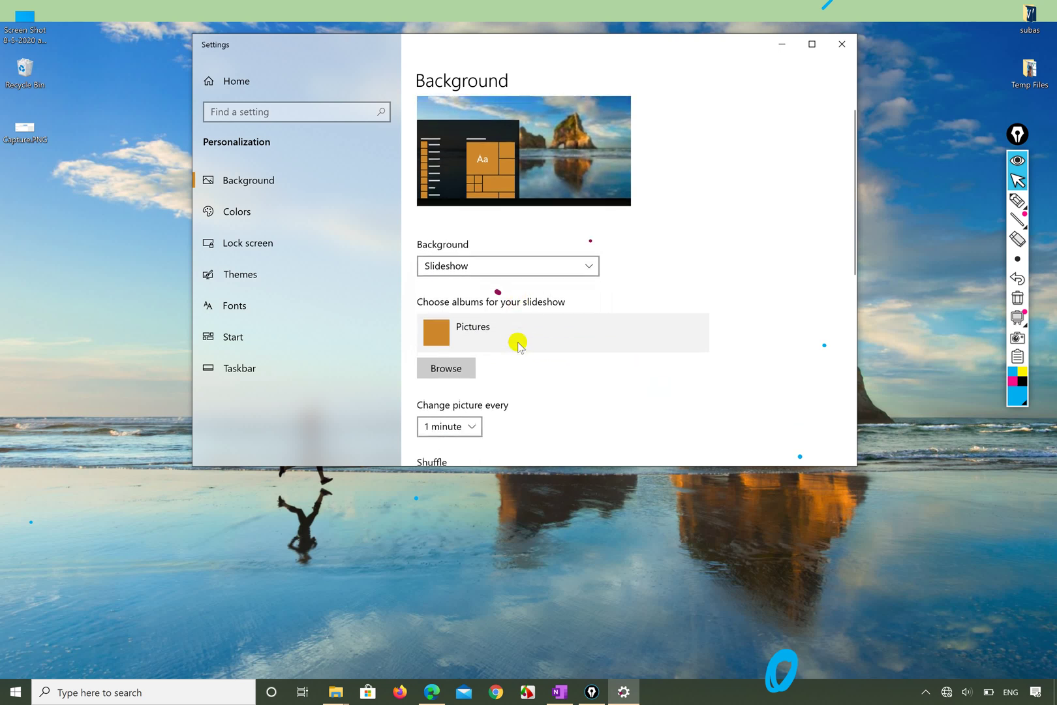
- Choose the nepal protest folder, inside the pictures folder of the user's desktop folder, as the slideshow album
click(448, 370)
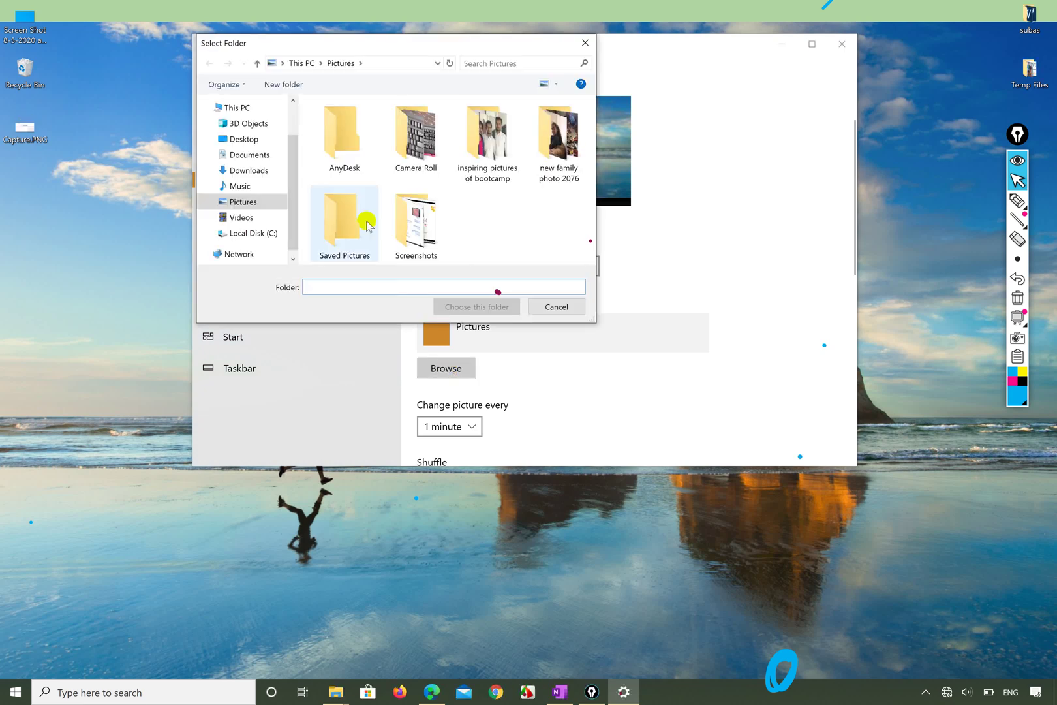
click(254, 140)
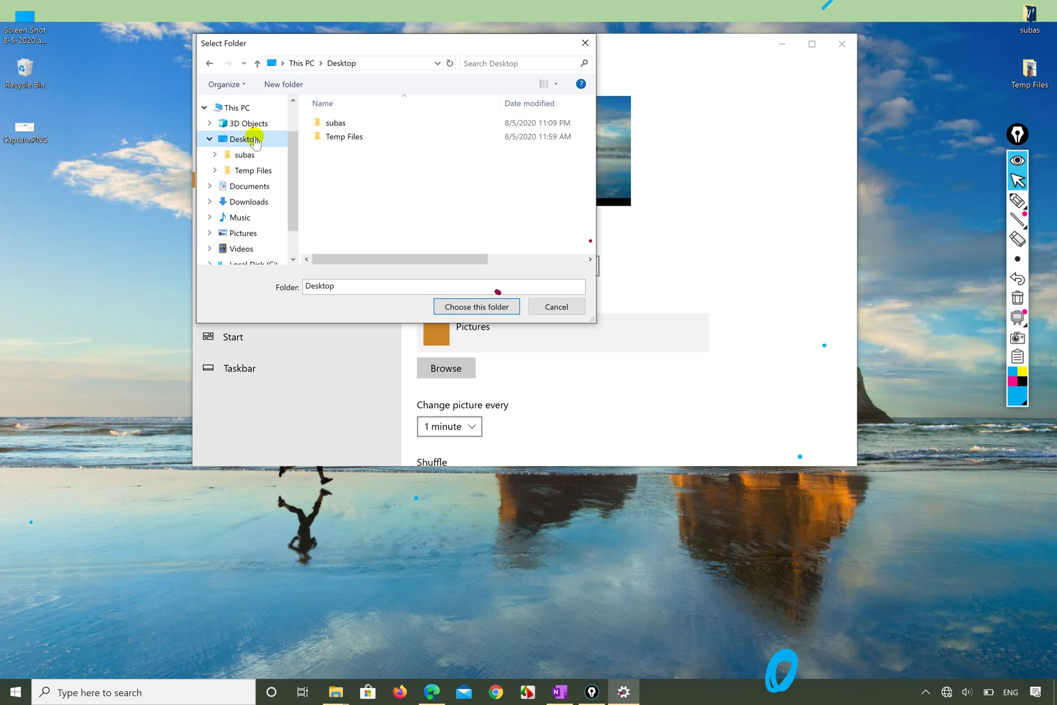
double_click(350, 124)
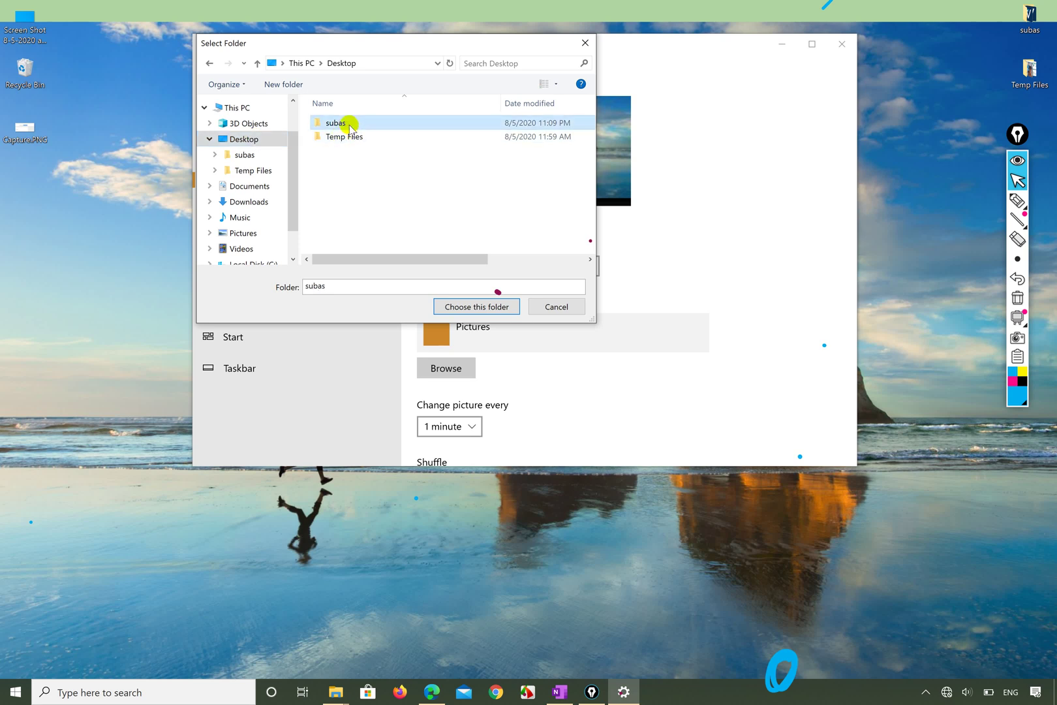
scroll(373, 212, down, 7)
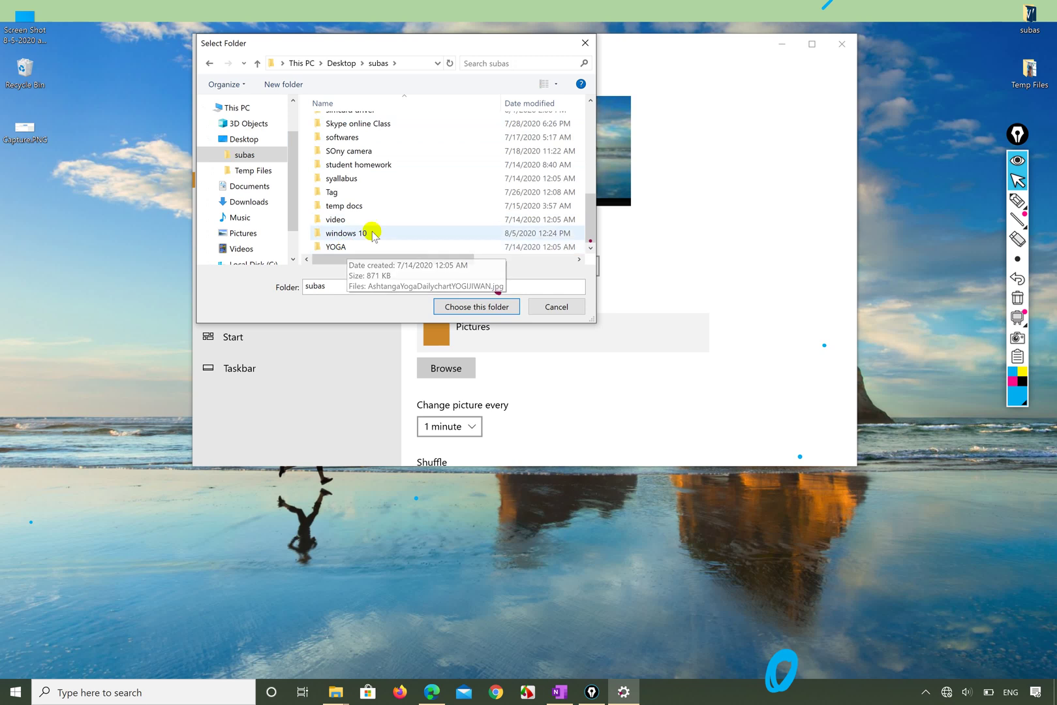
click(348, 246)
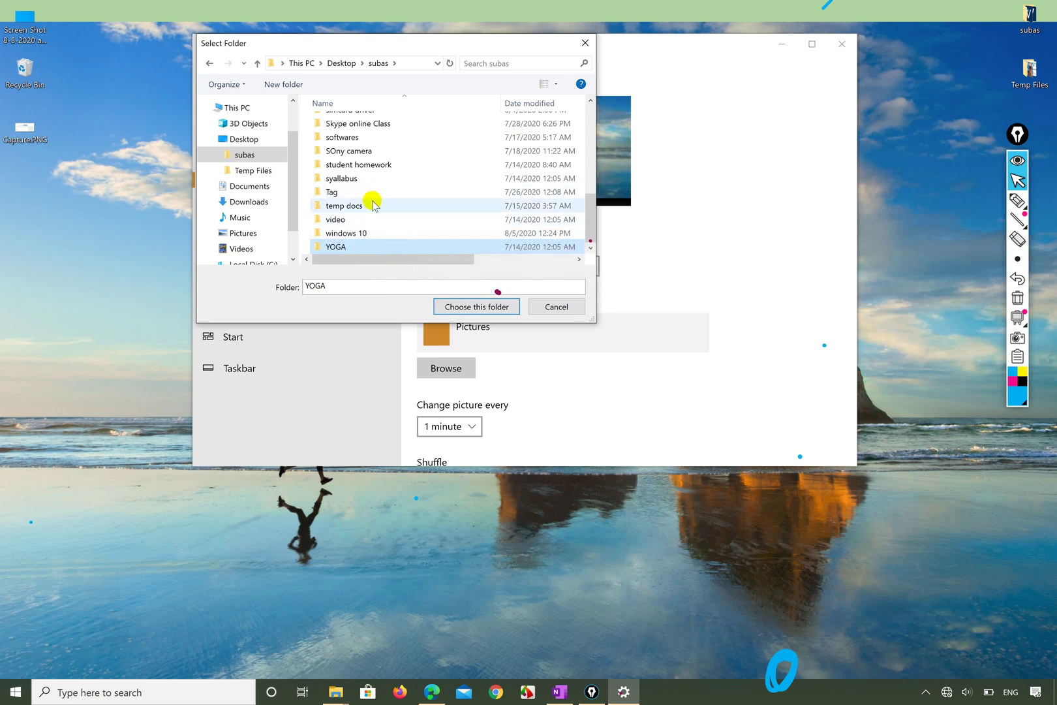
scroll(373, 204, up, 2)
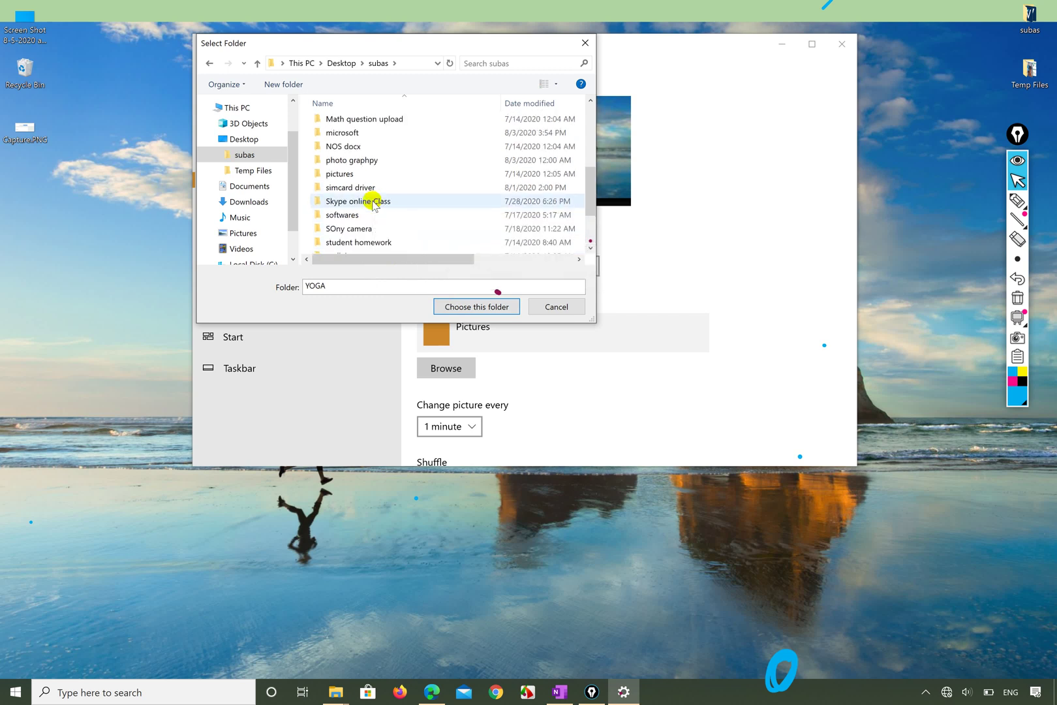
double_click(369, 175)
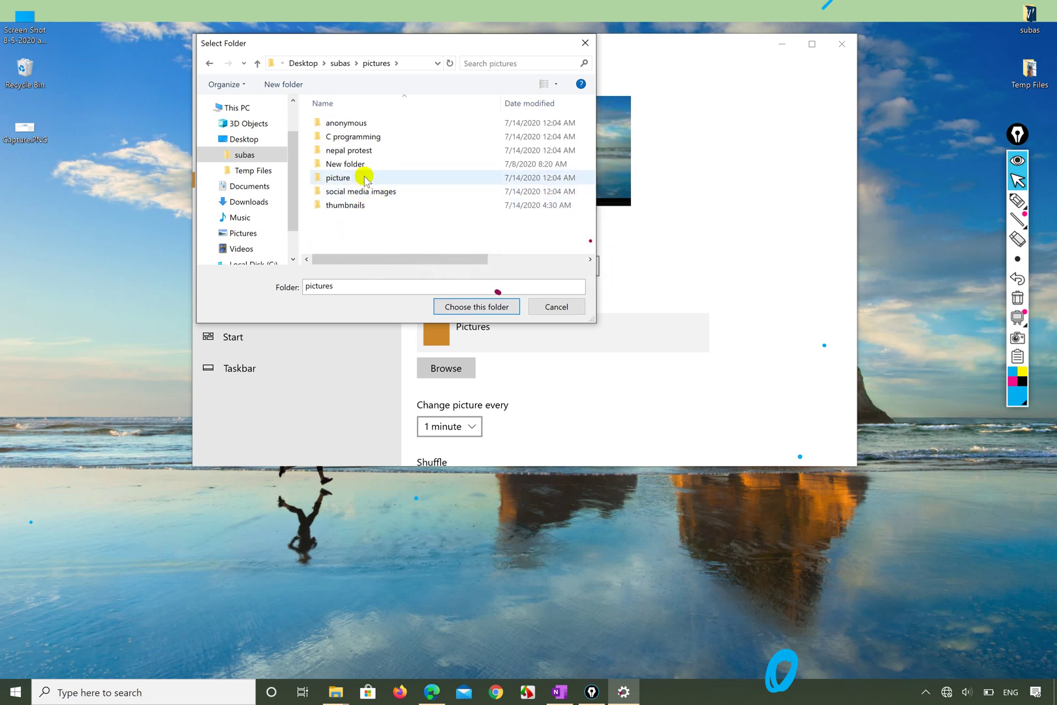
double_click(369, 150)
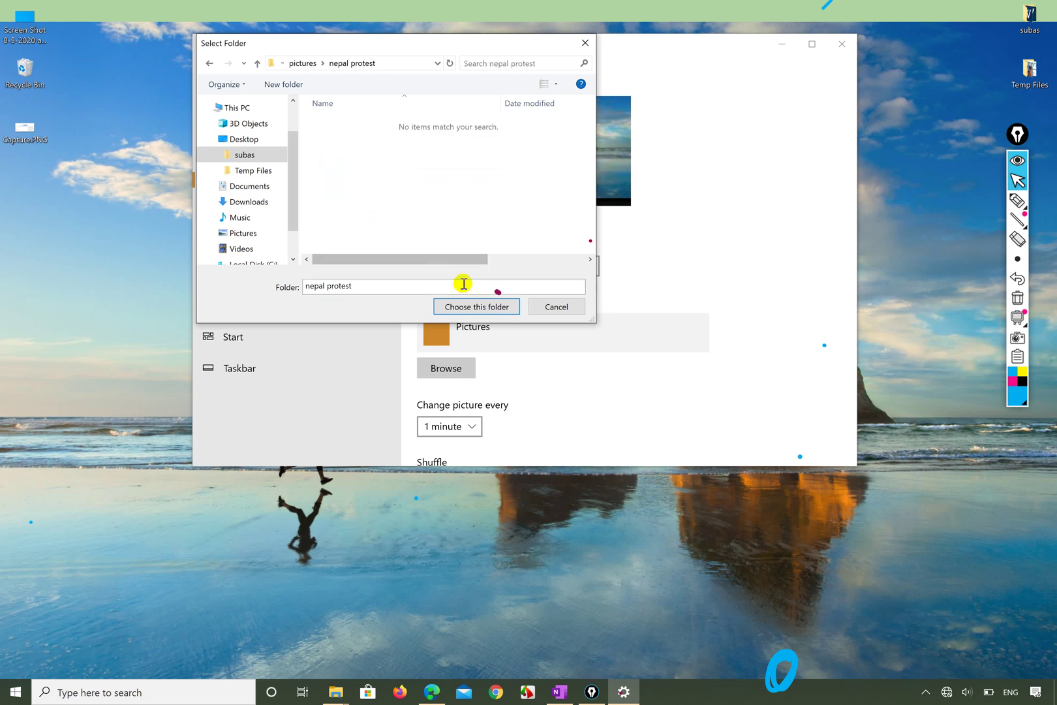
click(480, 307)
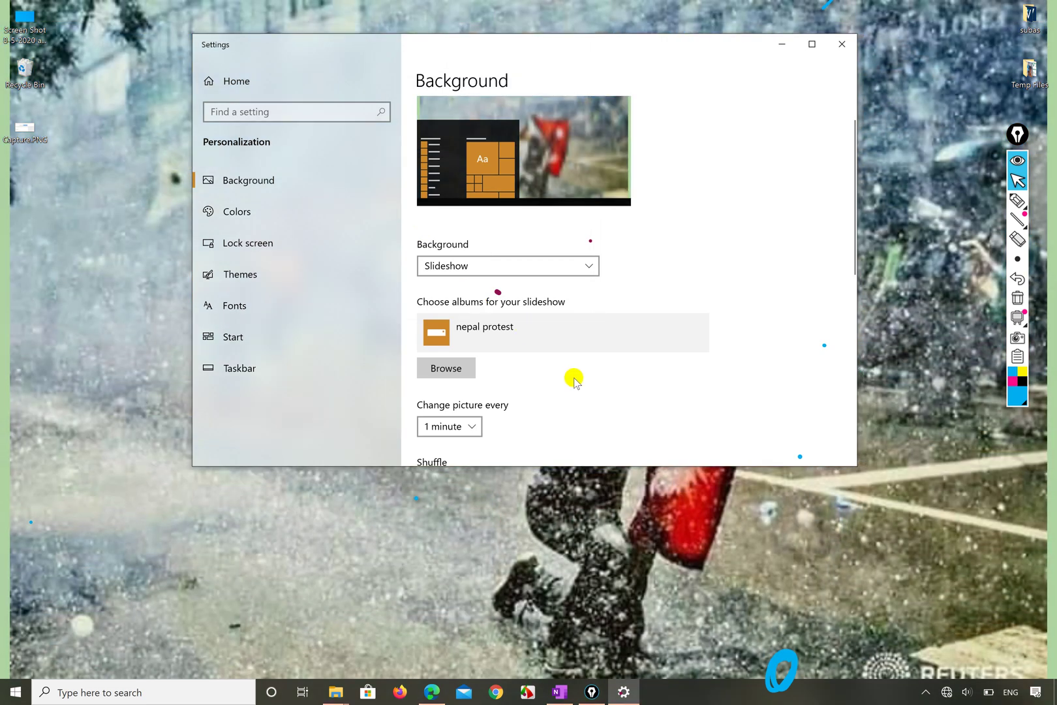
- Review the slideshow interval choices and set the picture to change every 10 minutes
scroll(575, 378, down, 3)
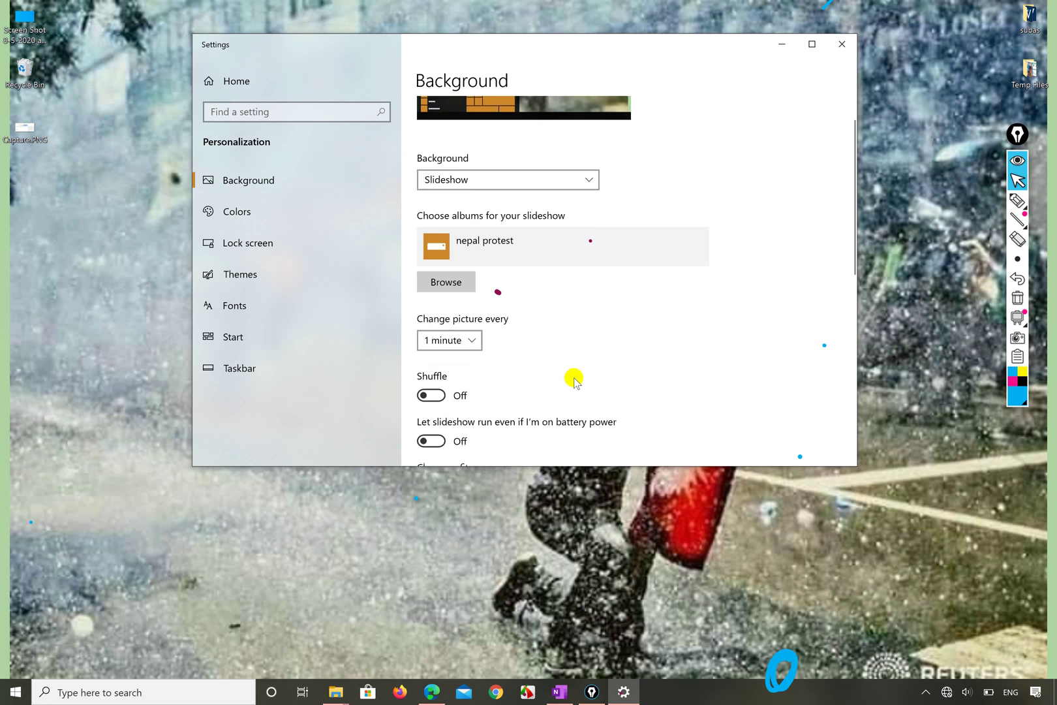
click(471, 341)
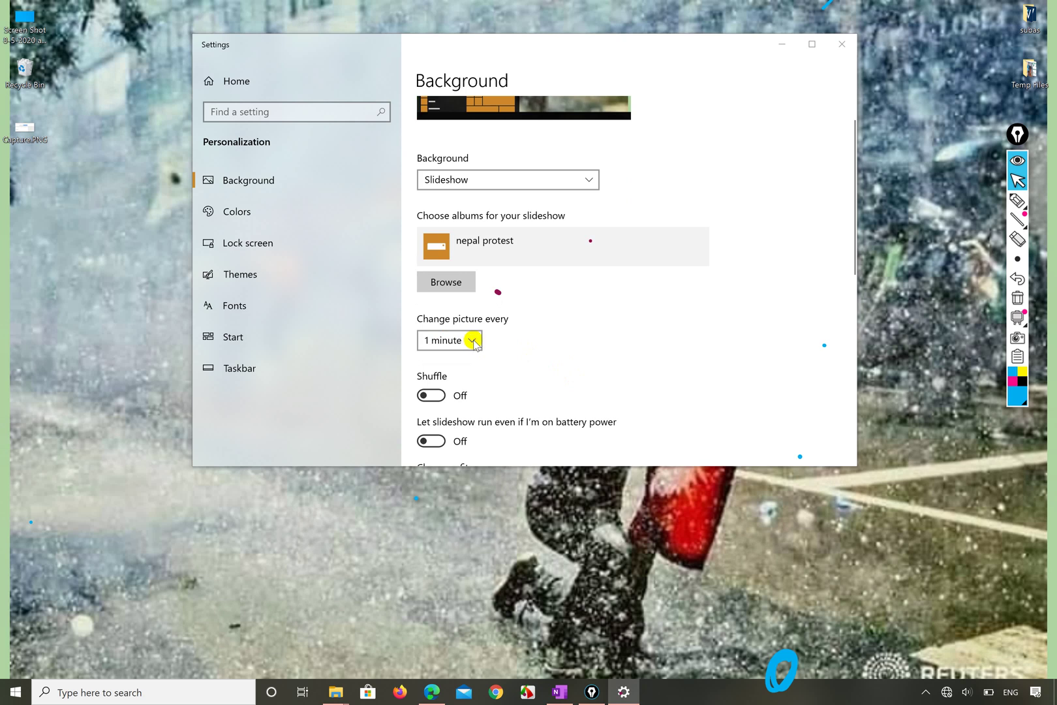
scroll(566, 251, down, 3)
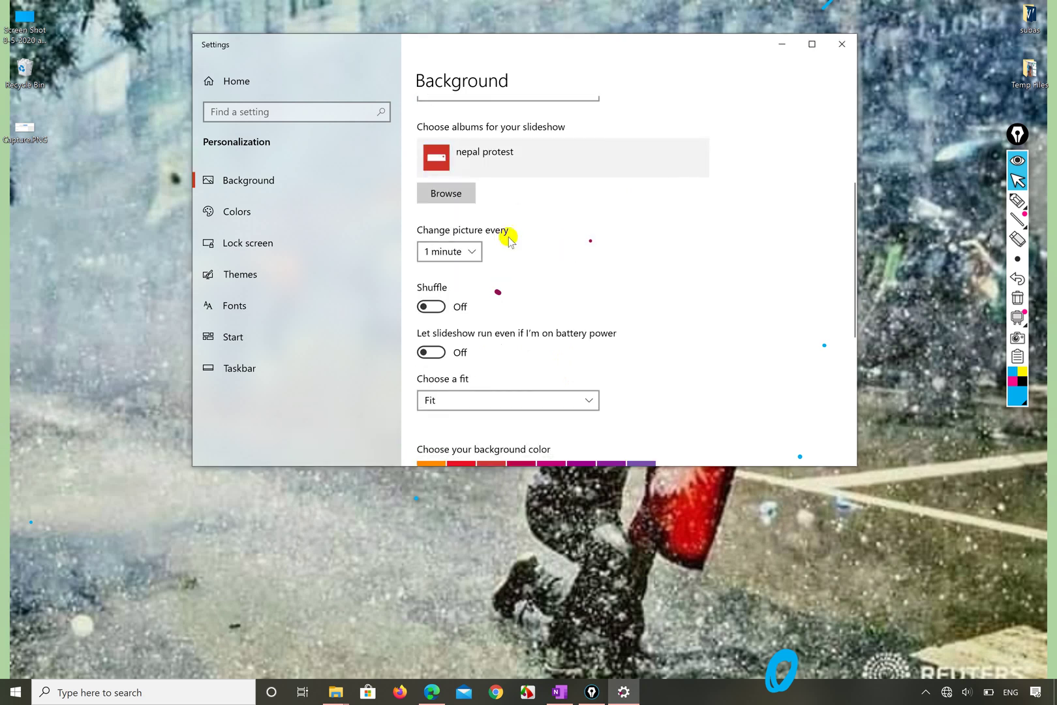
click(471, 252)
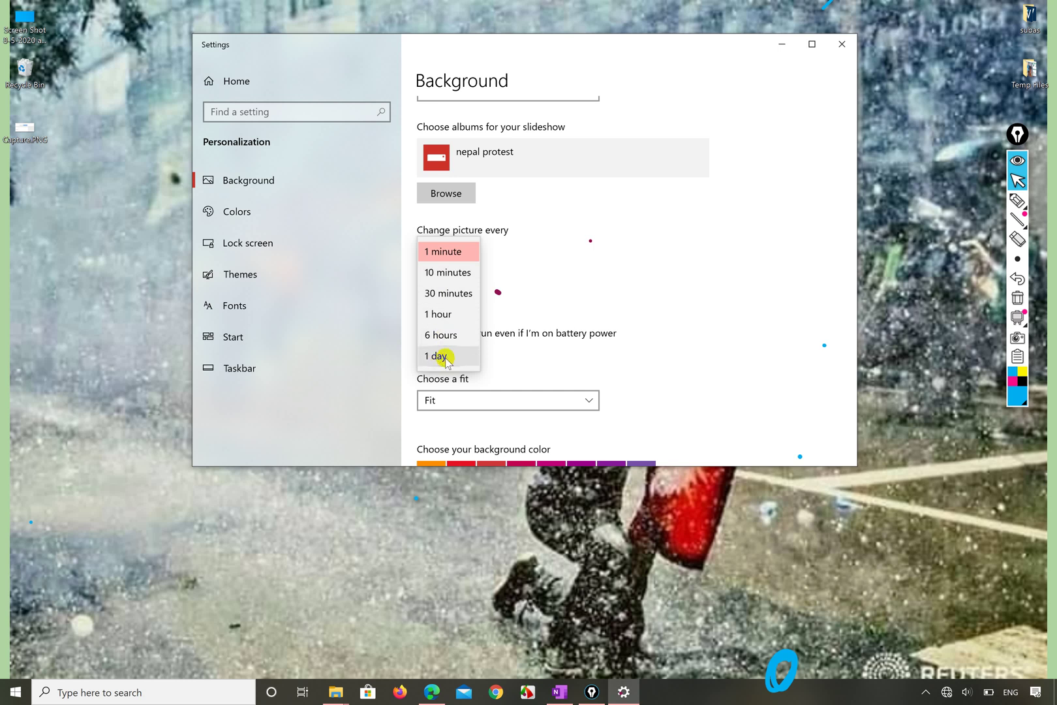
click(448, 251)
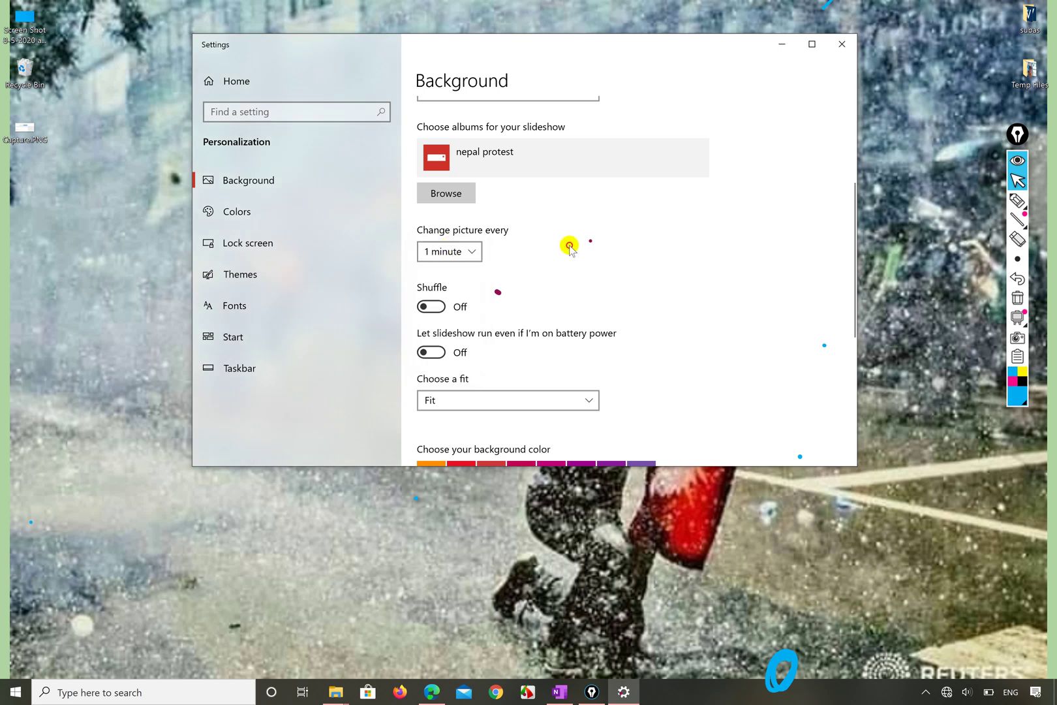
scroll(537, 179, up, 3)
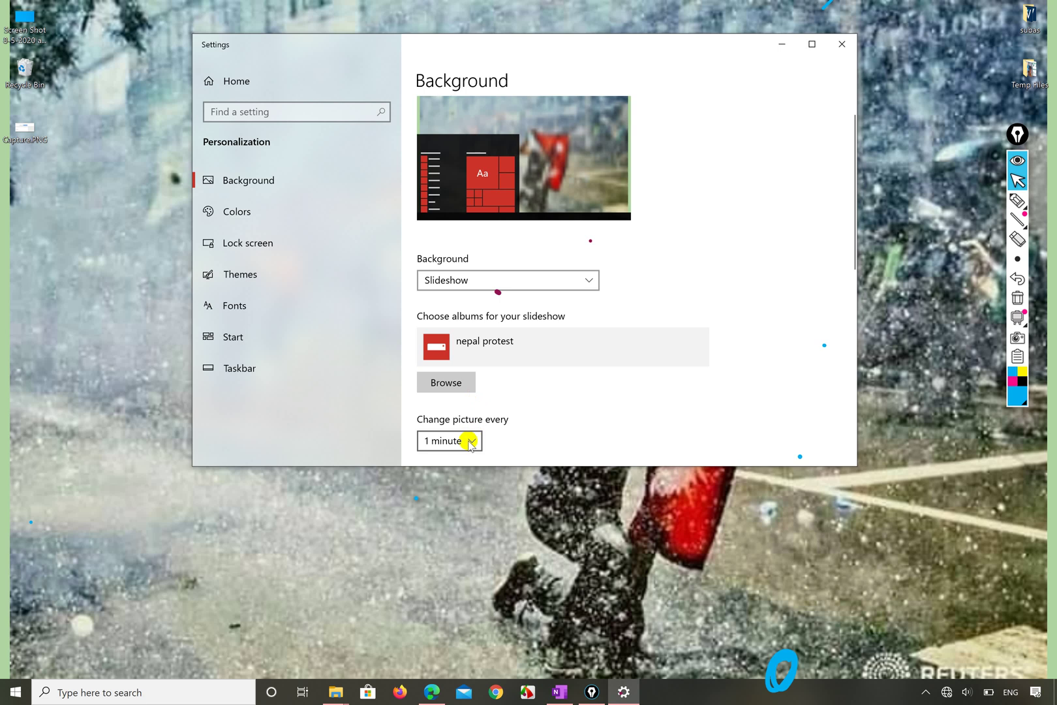
scroll(468, 437, down, 2)
click(472, 346)
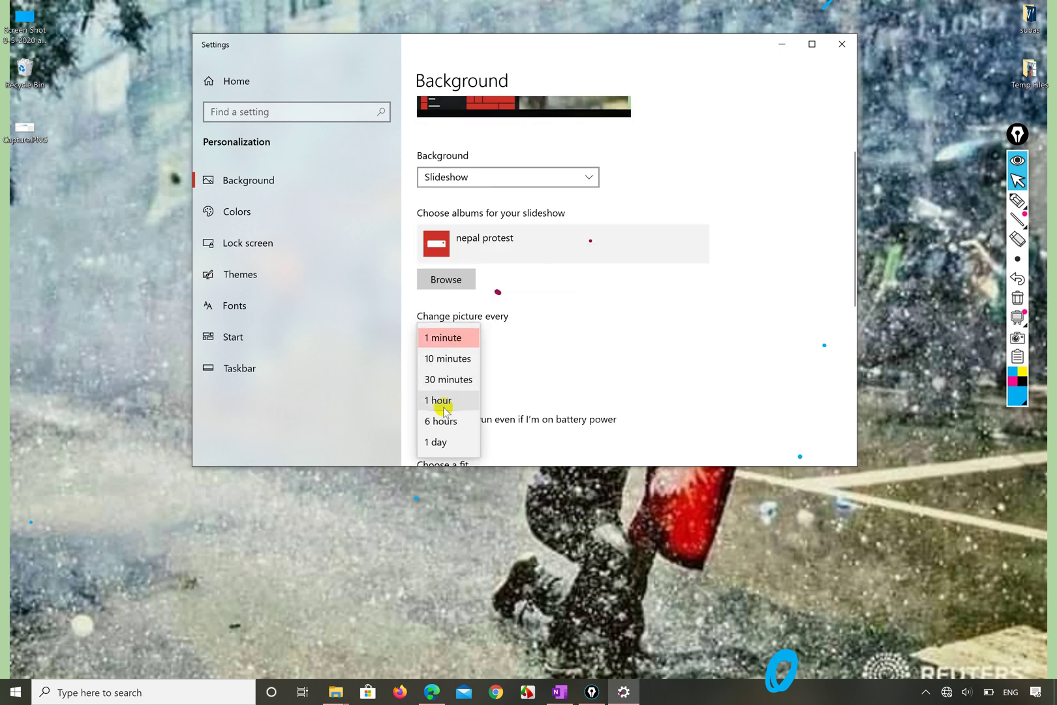
click(460, 353)
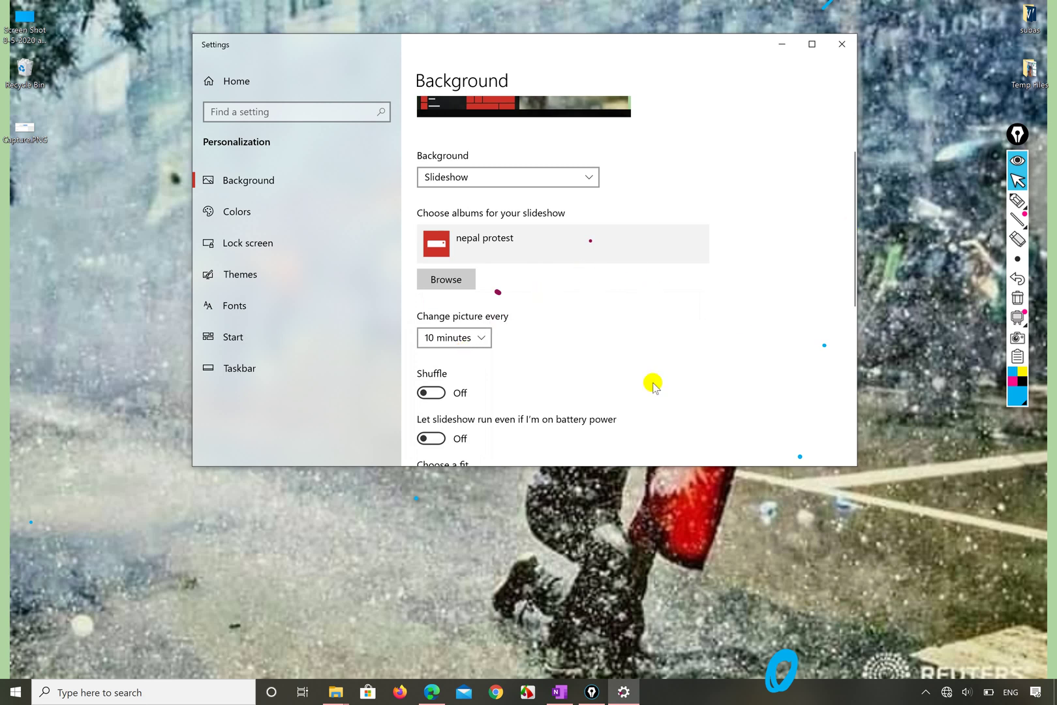
- Look through the remaining slideshow options, maximize the Settings window and switch the background type to Picture
scroll(737, 320, down, 3)
scroll(737, 320, down, 3)
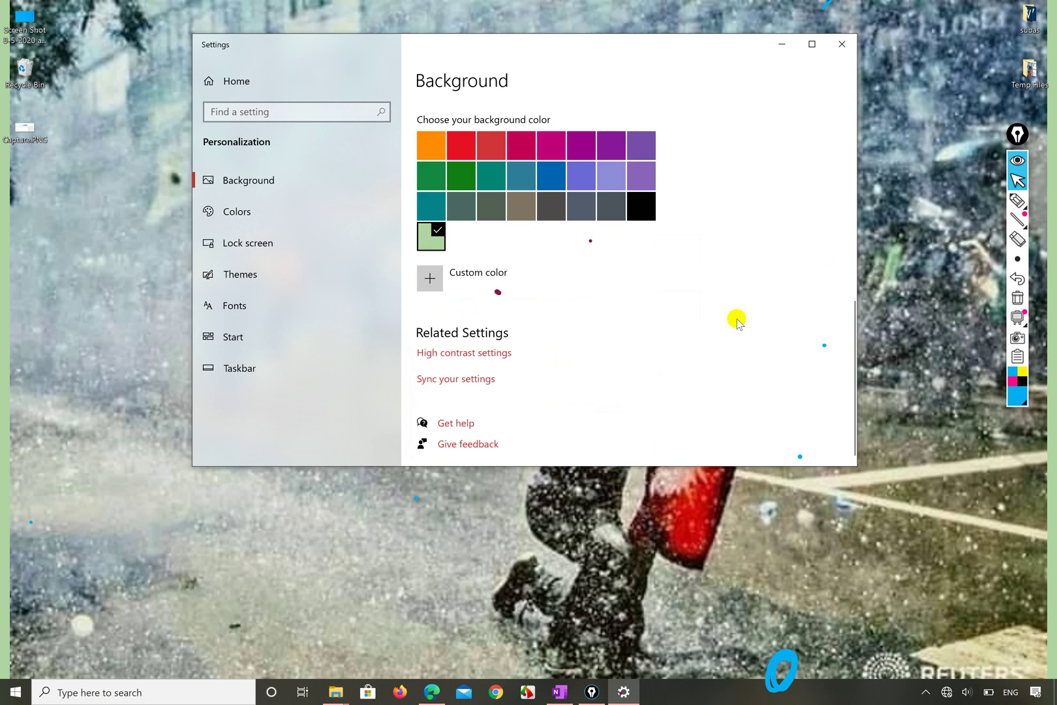
click(813, 45)
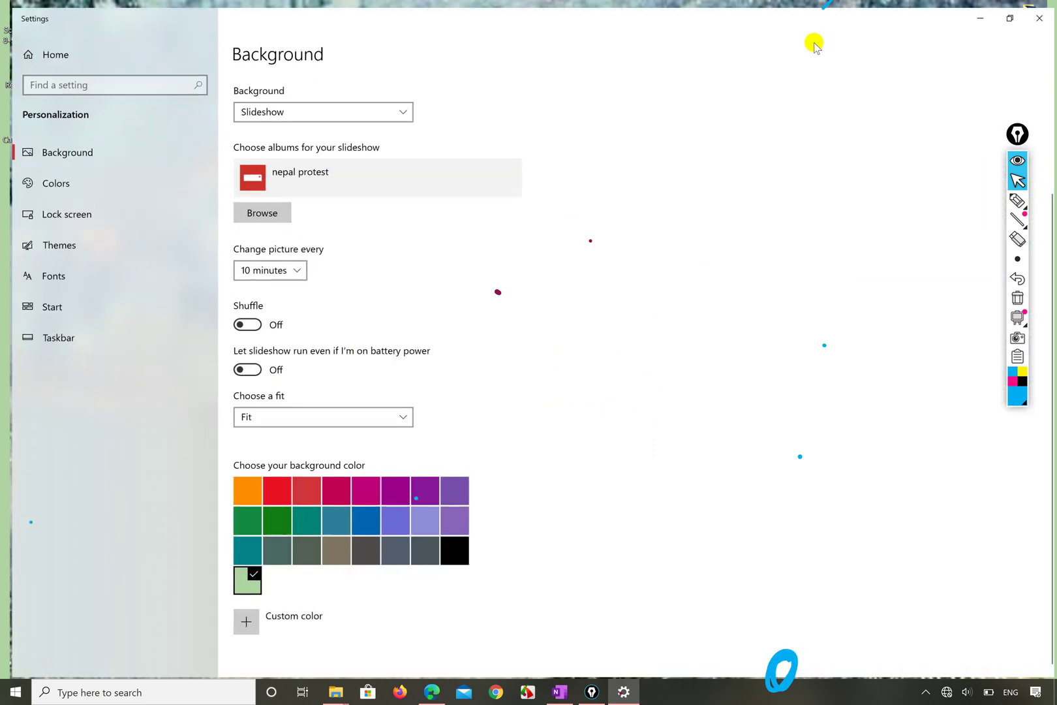
click(369, 270)
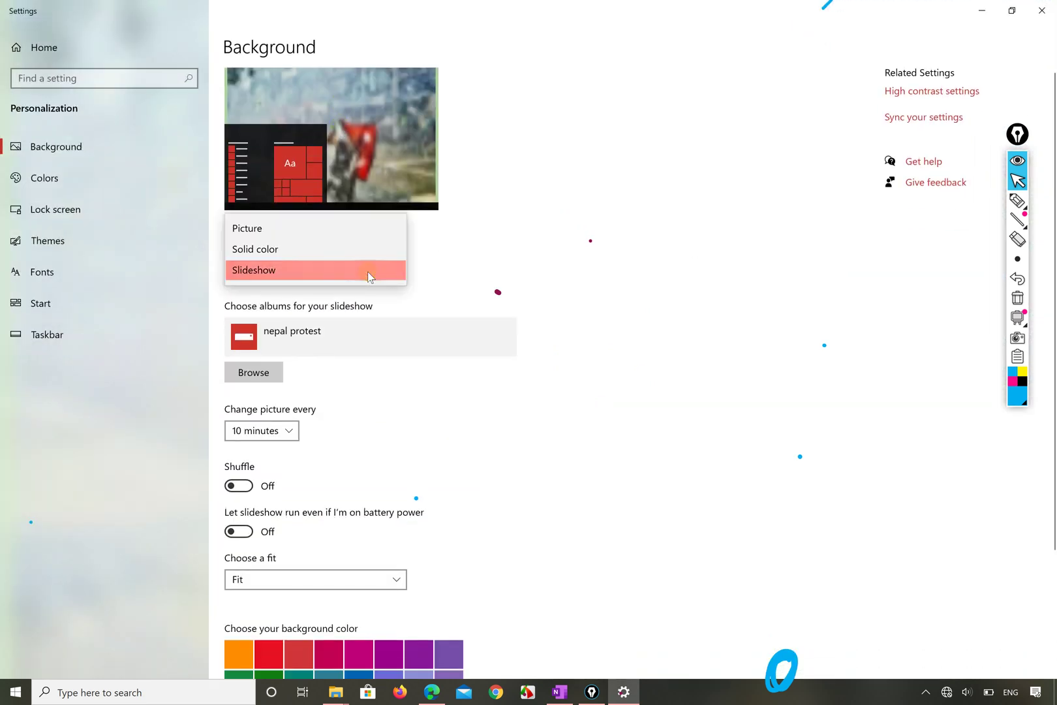
click(352, 228)
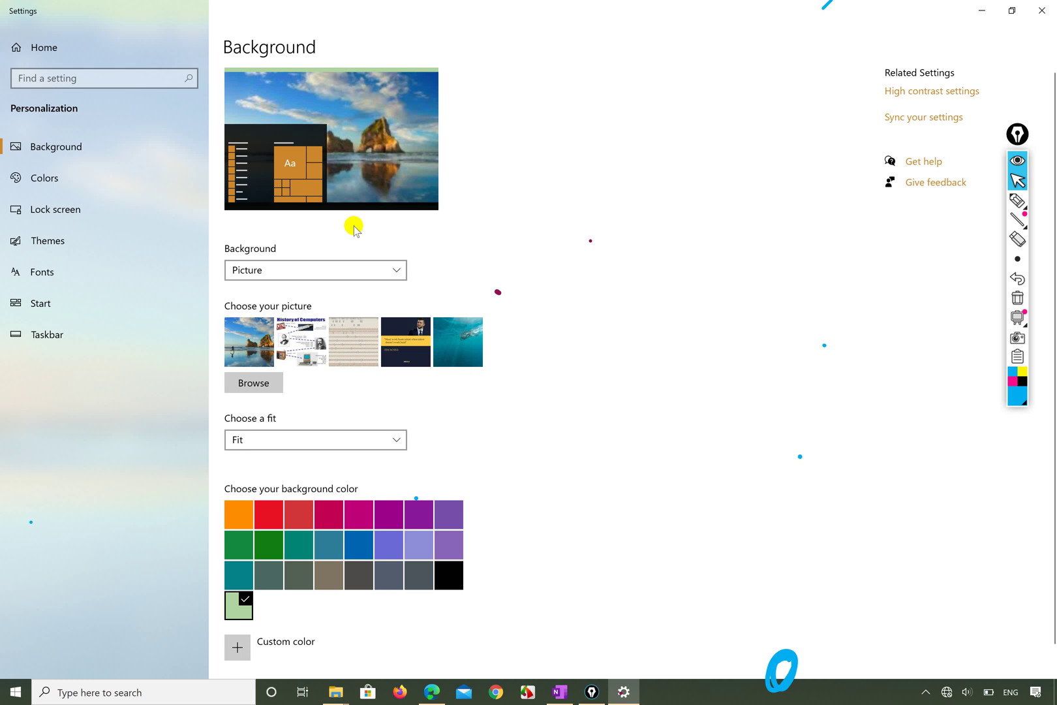
- Switch to the Windows 10 syllabus PDF in Edge, draw a check mark beside 2.2 Changing Themes, and minimize the windows to show the desktop
click(431, 692)
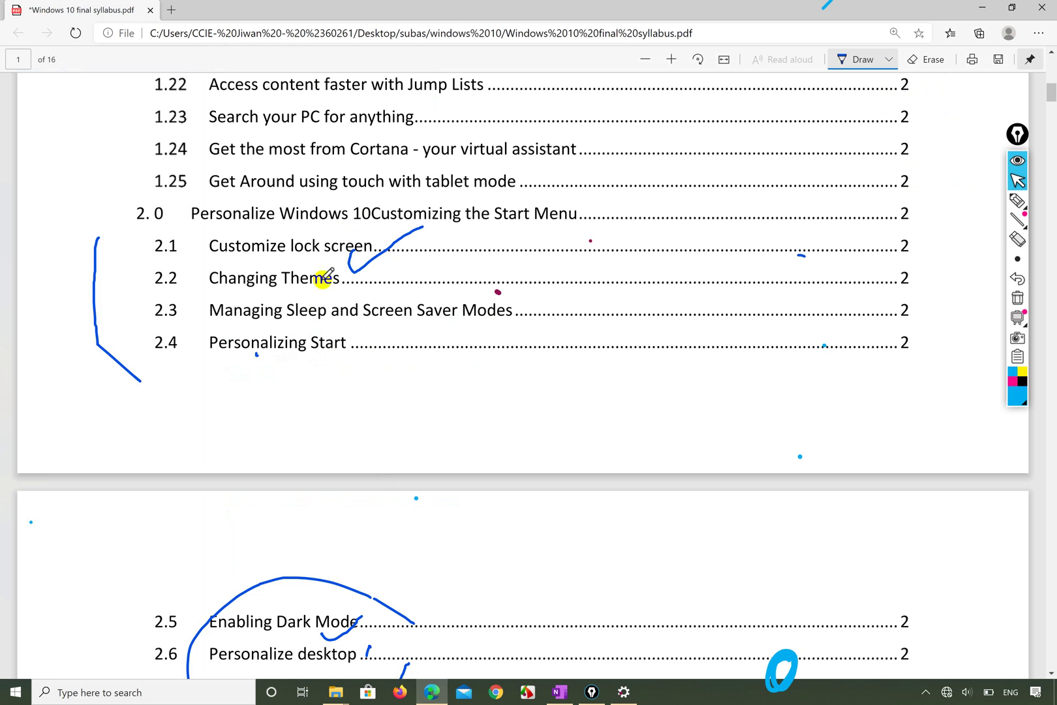
mouse_move(350, 248)
mouse_down()
mouse_move(346, 287)
mouse_move(402, 244)
mouse_up()
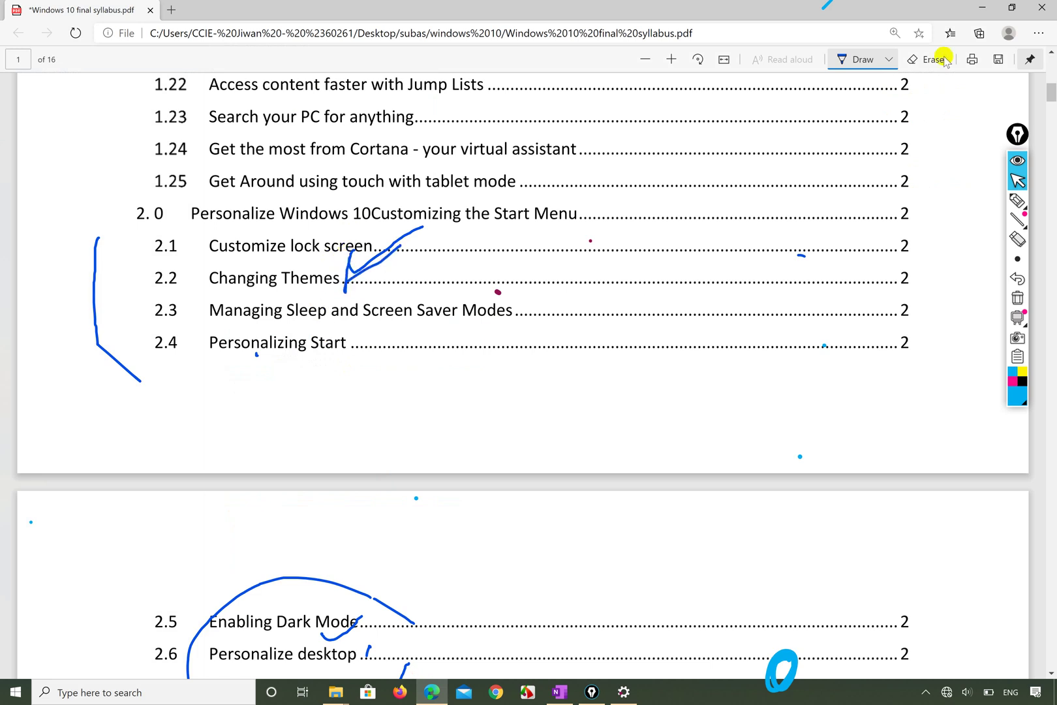
click(983, 8)
click(984, 6)
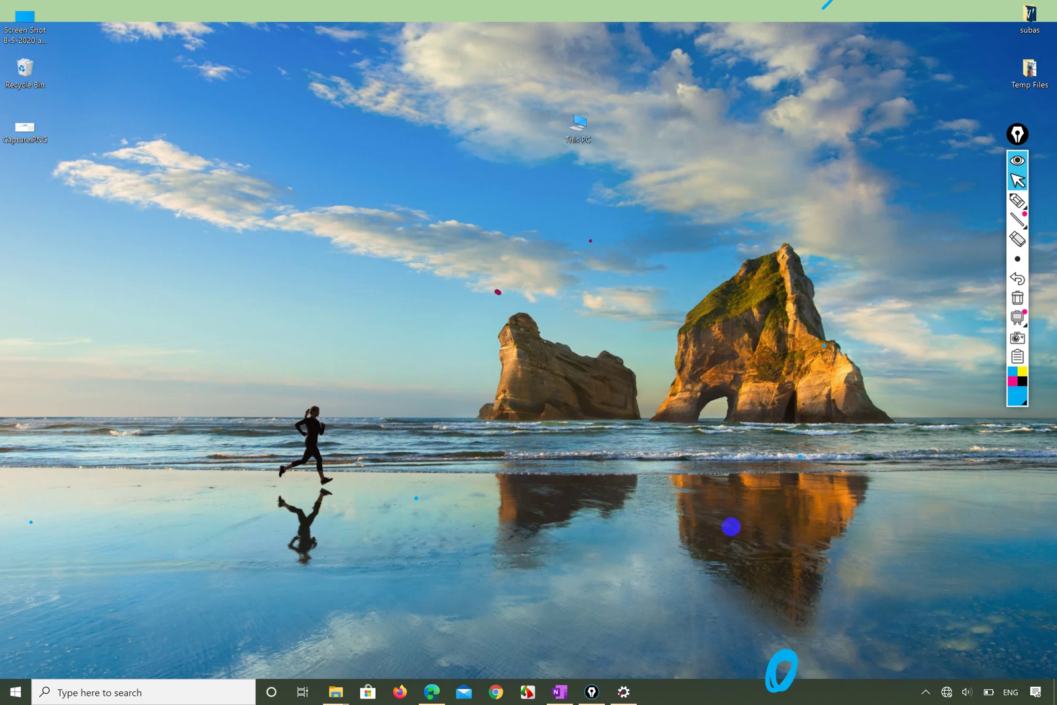
click(1019, 217)
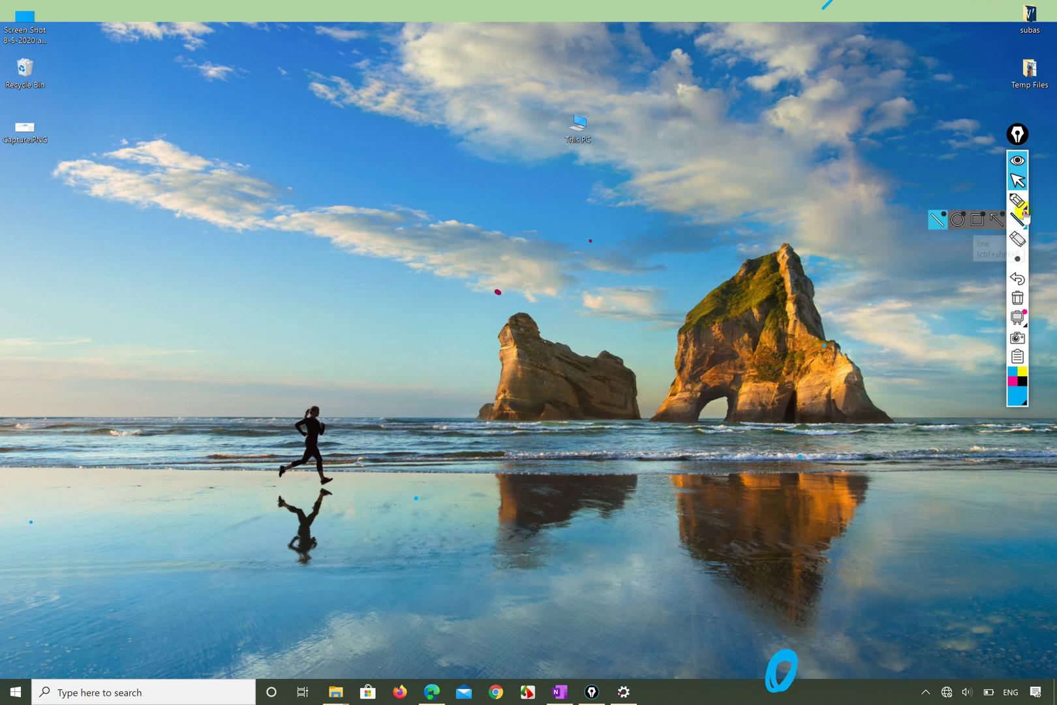
click(1019, 200)
click(957, 200)
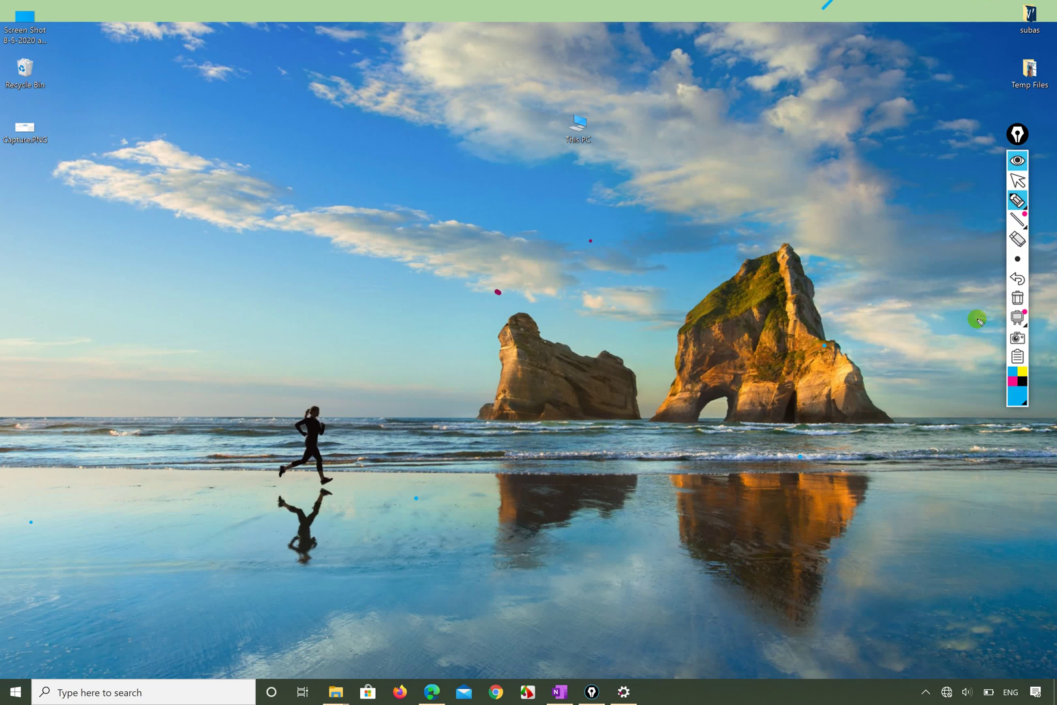
click(1018, 180)
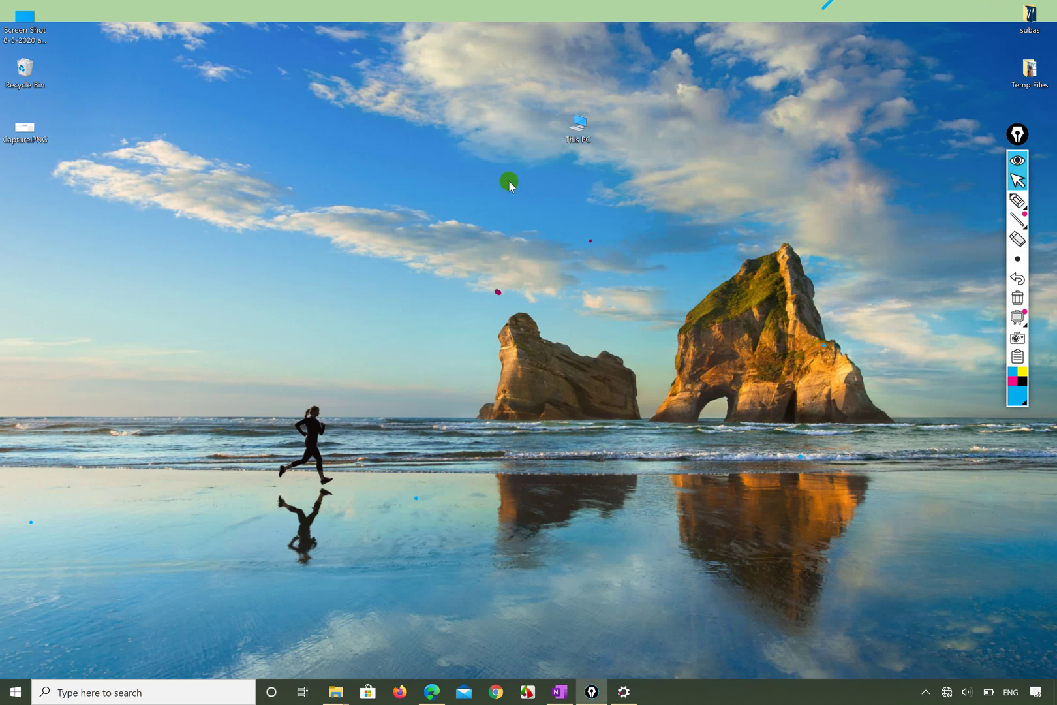
- Reopen the Personalization settings from the desktop, circle Background and Lock screen with the annotation pen, and return to the pointer
right_click(304, 255)
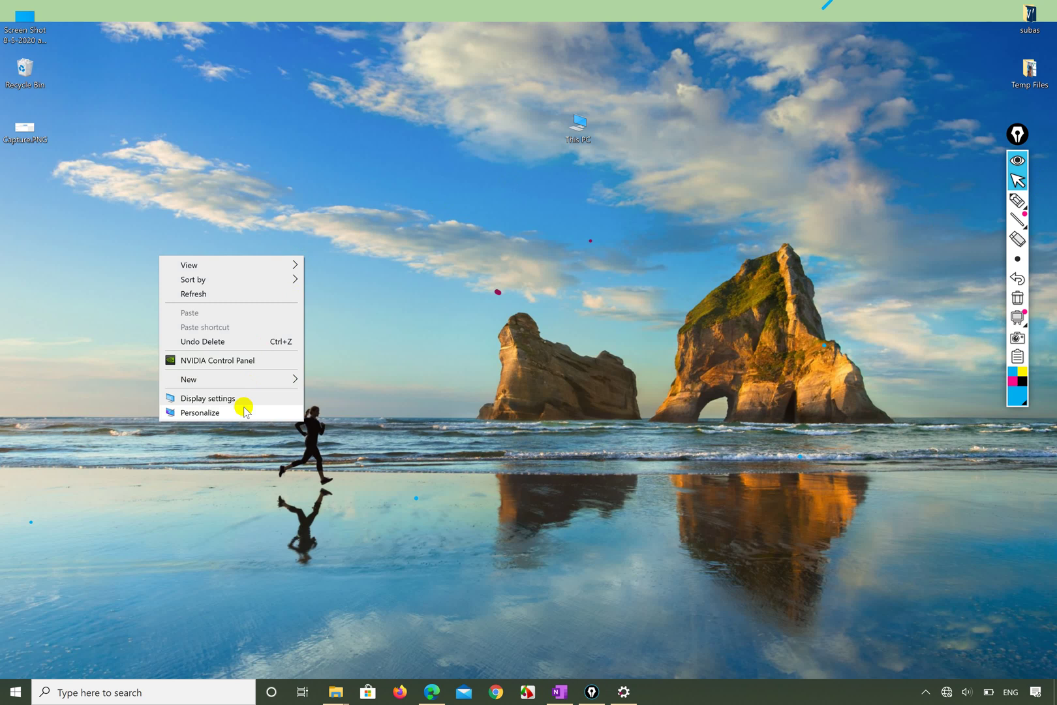
click(245, 410)
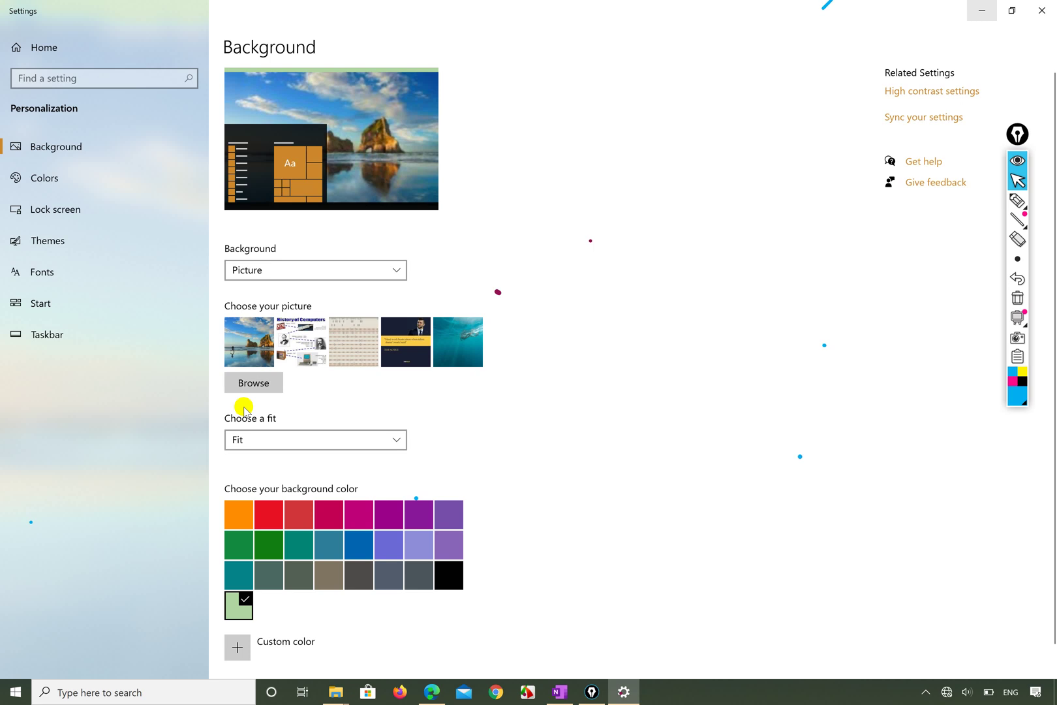
click(1017, 200)
mouse_move(30, 161)
mouse_down()
mouse_move(123, 146)
mouse_move(32, 107)
mouse_move(10, 153)
mouse_move(40, 167)
mouse_up()
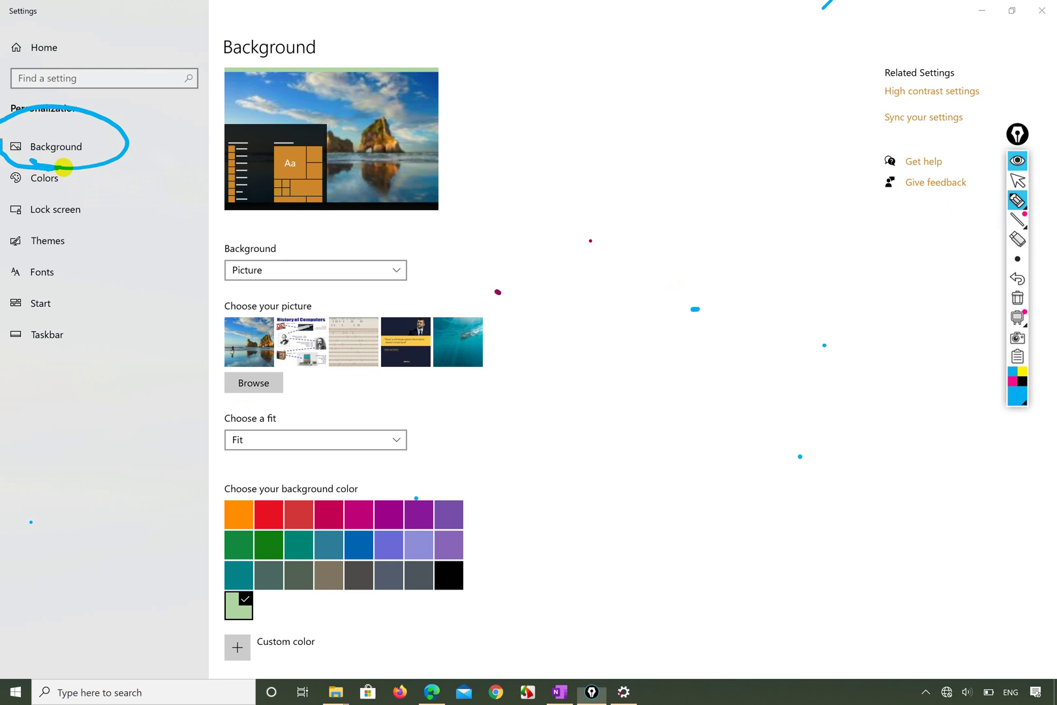
mouse_move(109, 211)
mouse_down()
mouse_move(32, 191)
mouse_move(5, 209)
mouse_move(65, 227)
mouse_move(97, 211)
mouse_up()
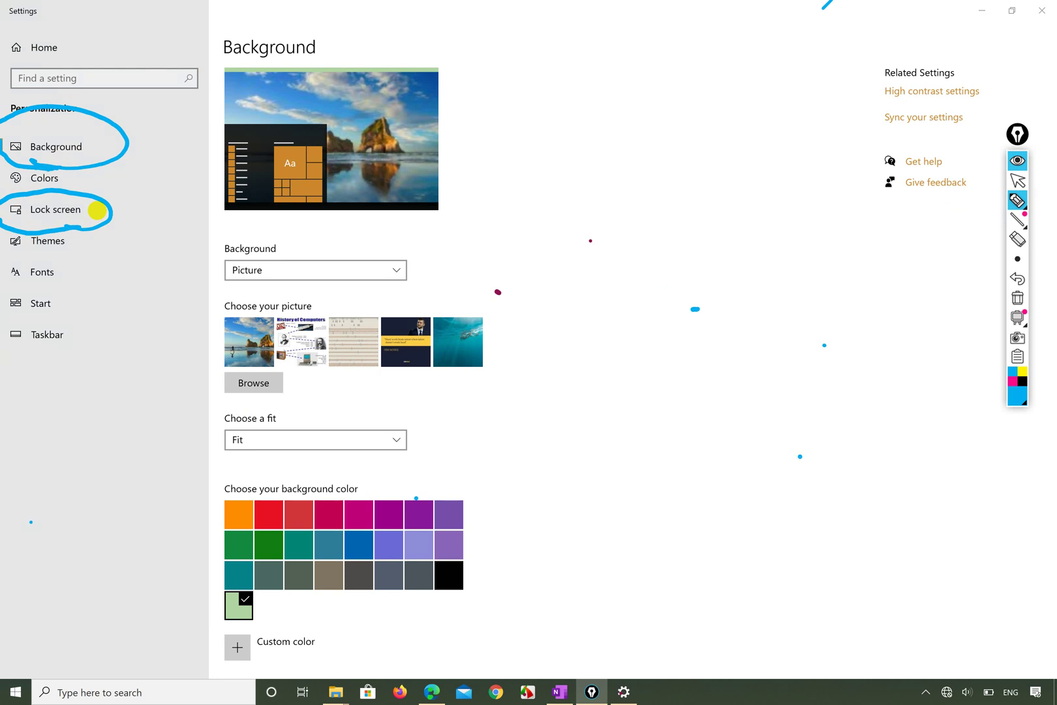
click(1030, 186)
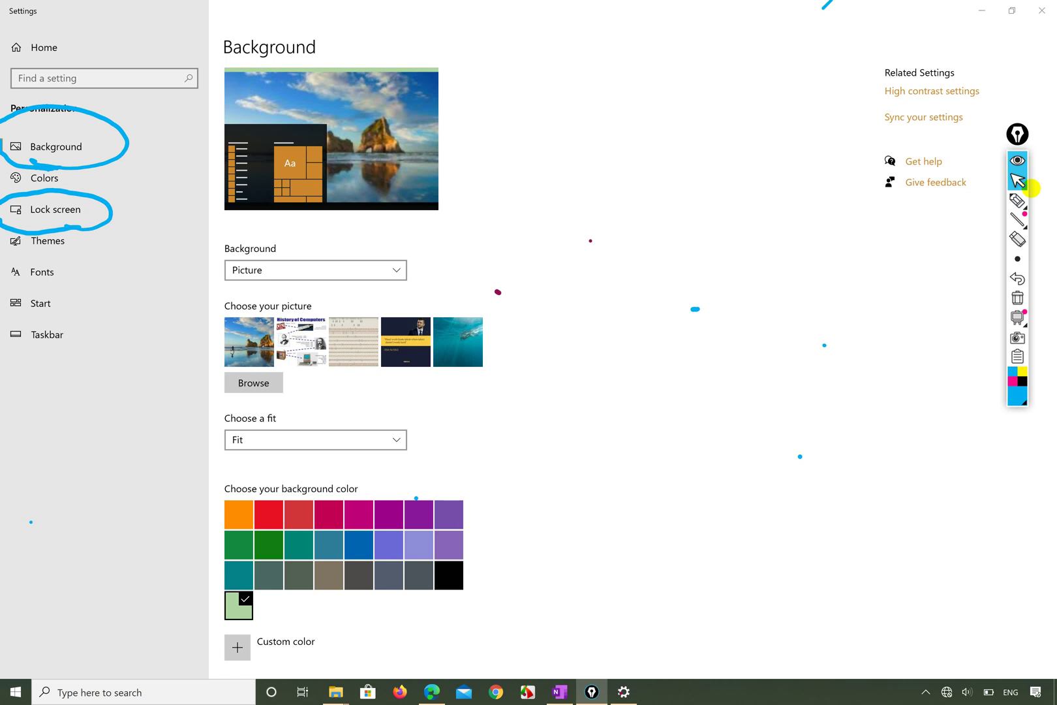
- Open the Lock screen settings, circle the Lock screen heading and draw a check mark beside the preview with the annotation pen
click(80, 211)
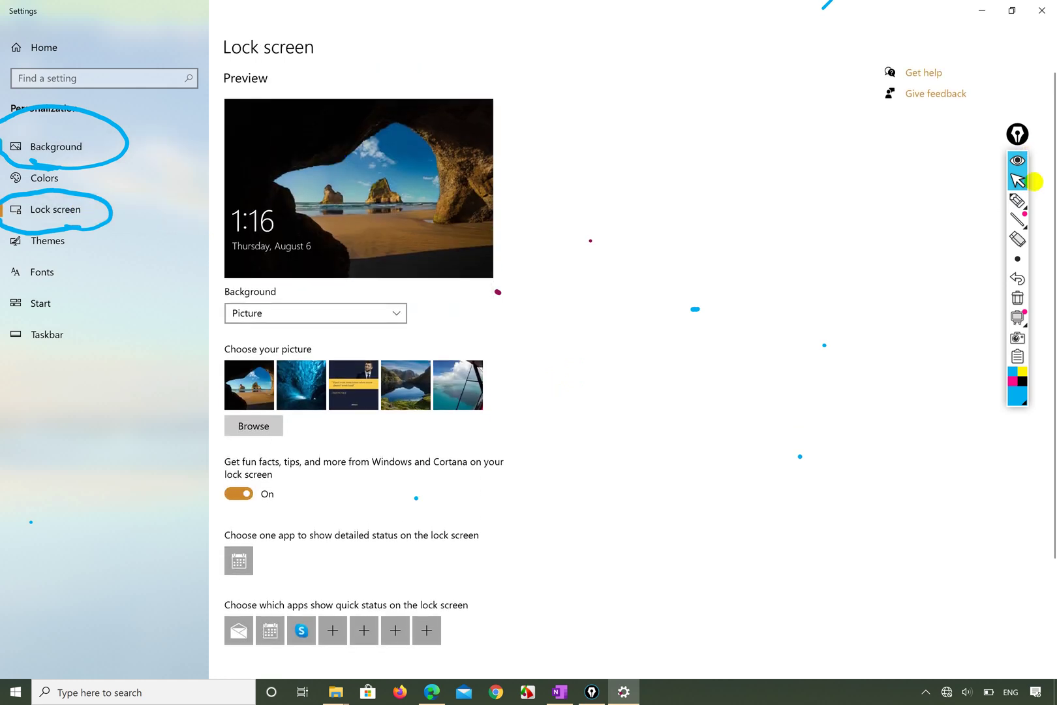
click(1019, 201)
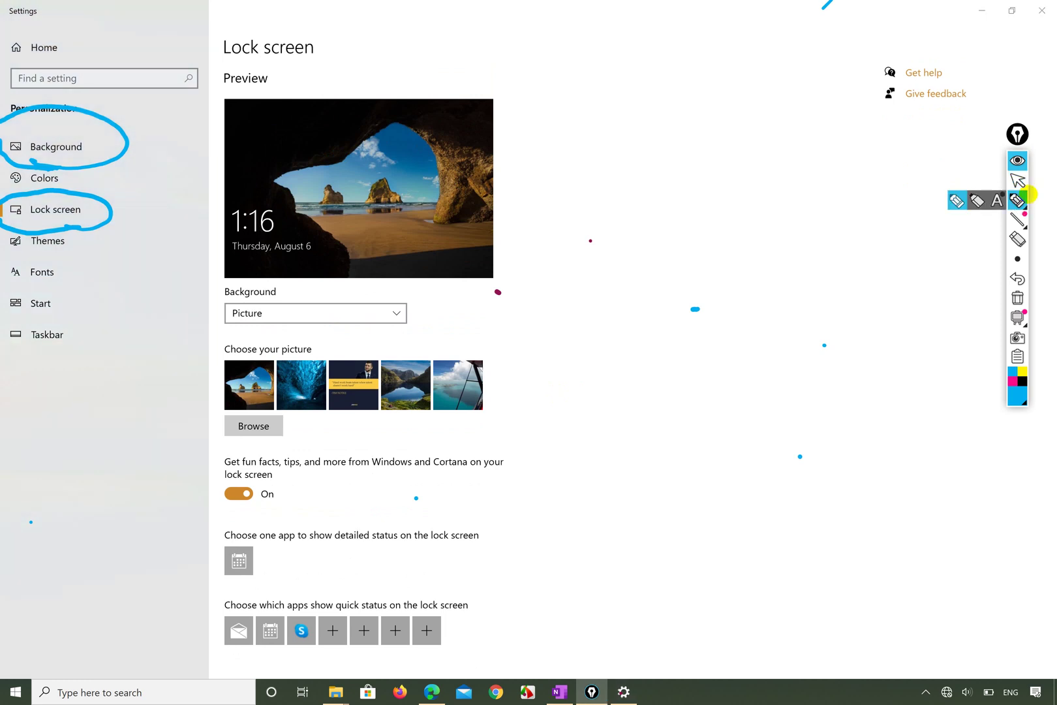
mouse_move(255, 65)
mouse_down()
mouse_move(283, 73)
mouse_move(288, 31)
mouse_move(242, 49)
mouse_up()
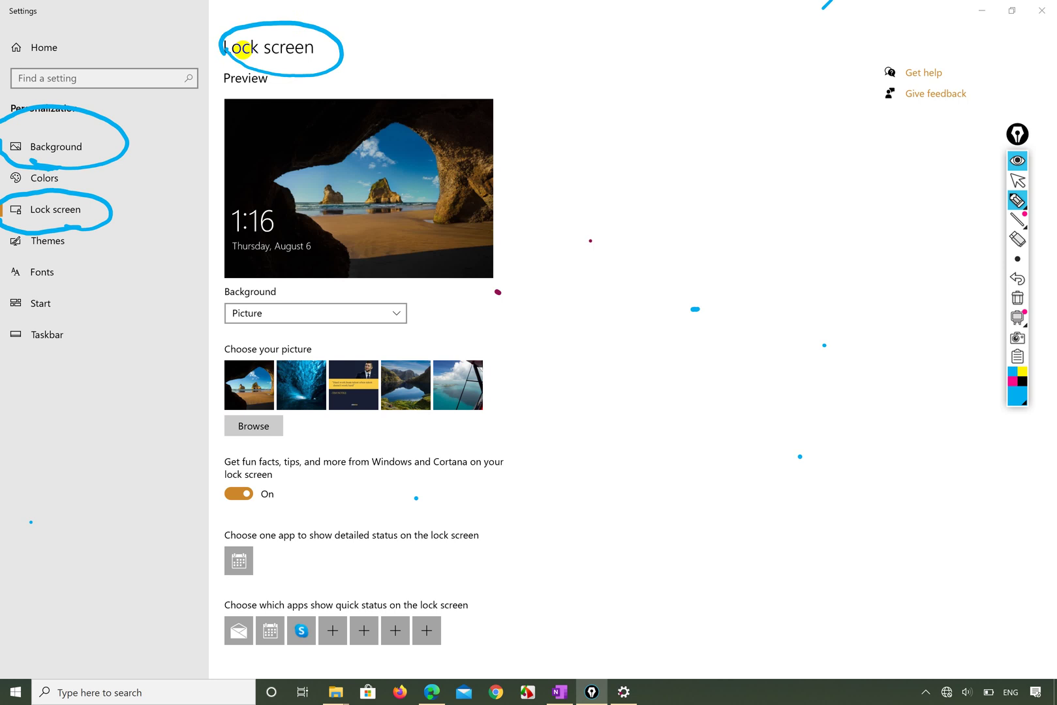
mouse_move(496, 287)
mouse_down()
mouse_move(506, 300)
mouse_move(552, 260)
mouse_up()
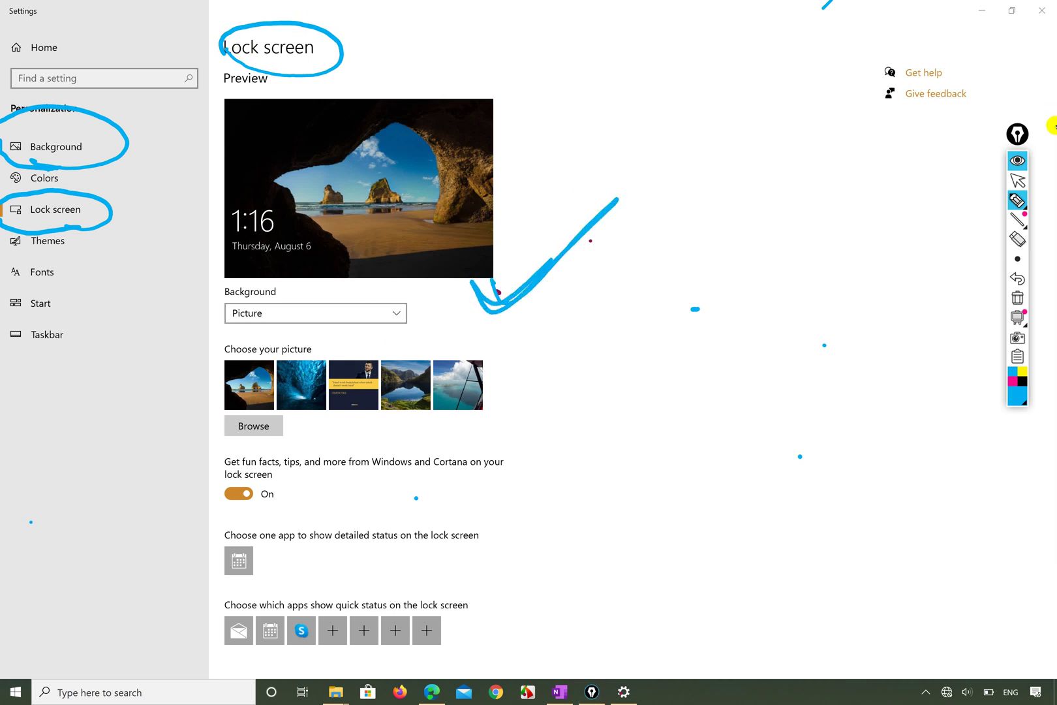
click(1019, 180)
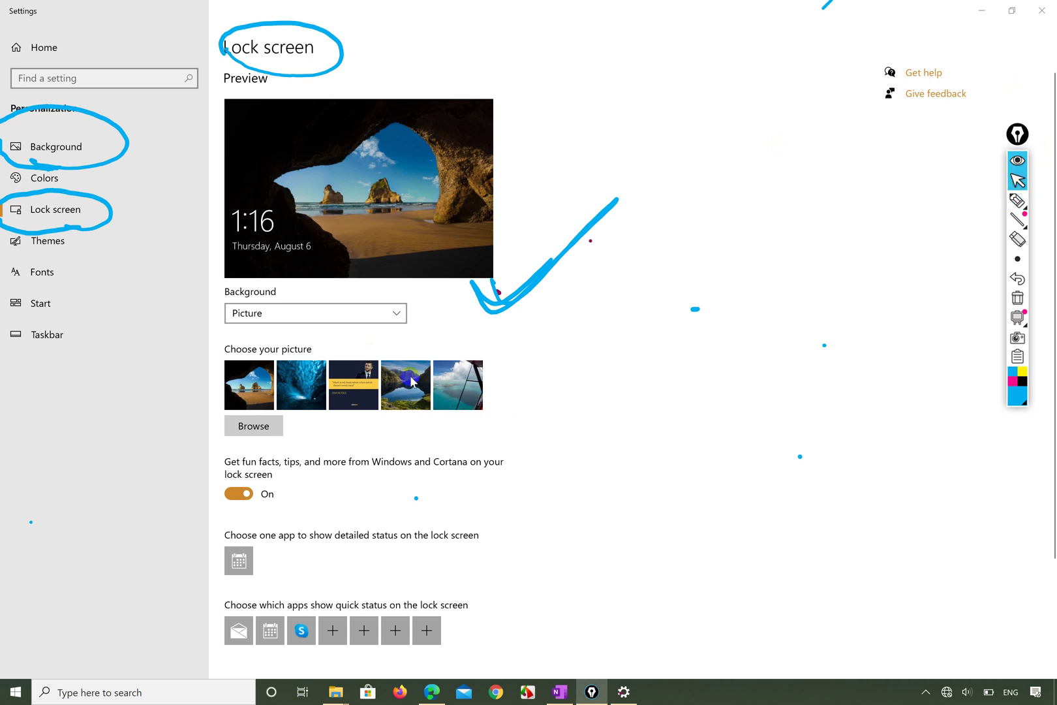
- Set the lock screen picture to the mountain lake image
click(418, 199)
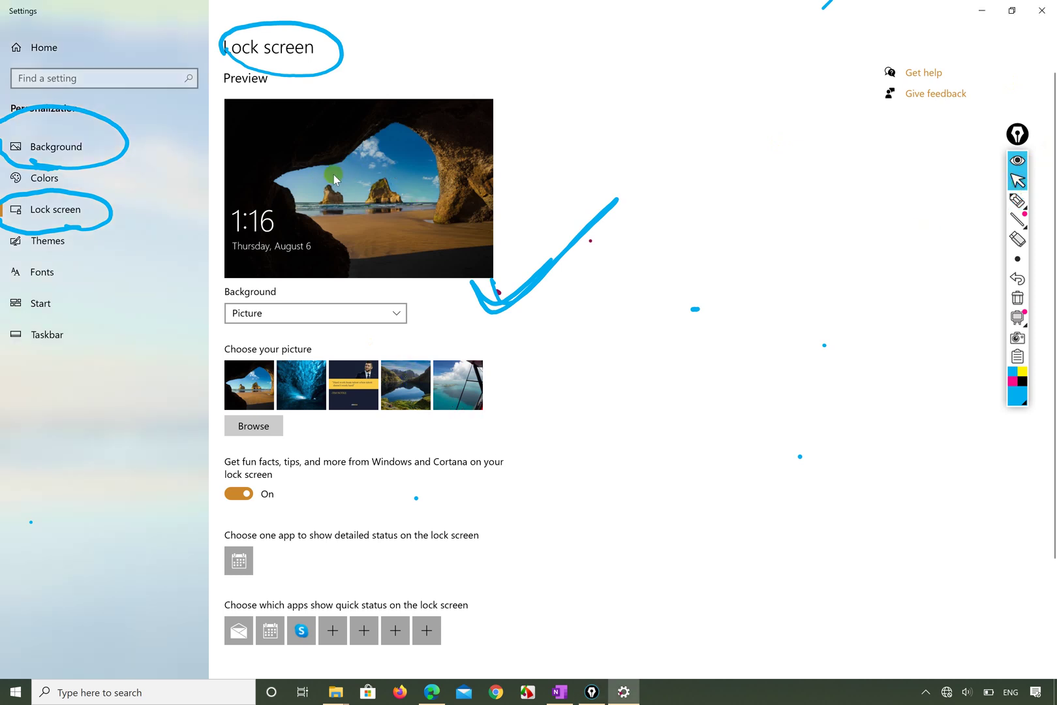
click(402, 389)
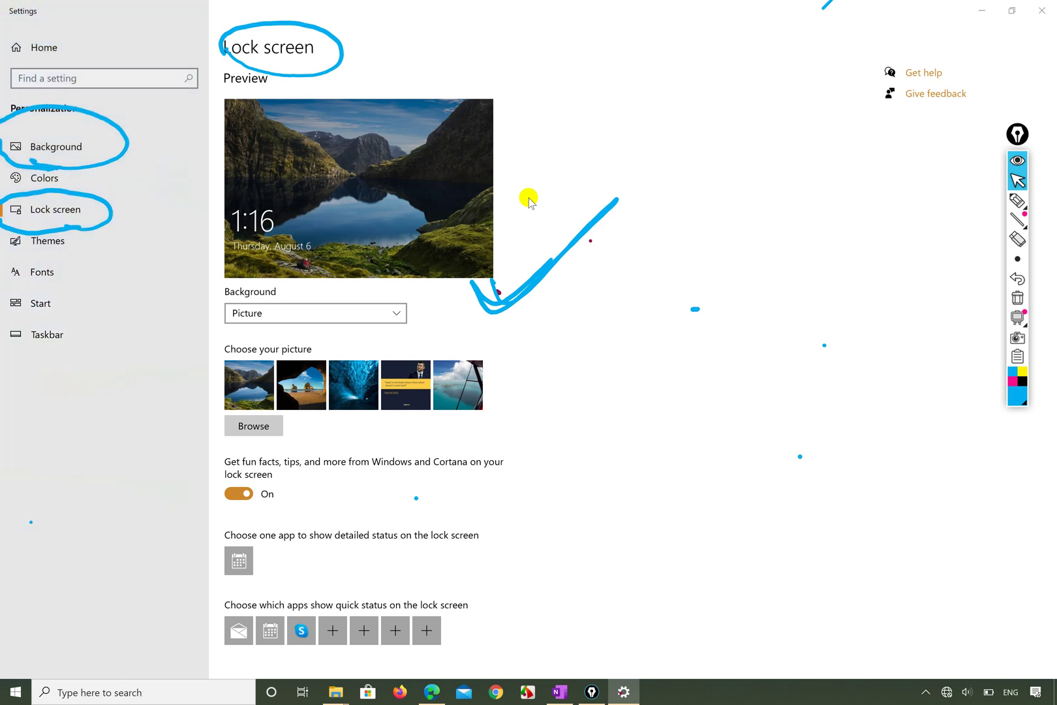
click(528, 199)
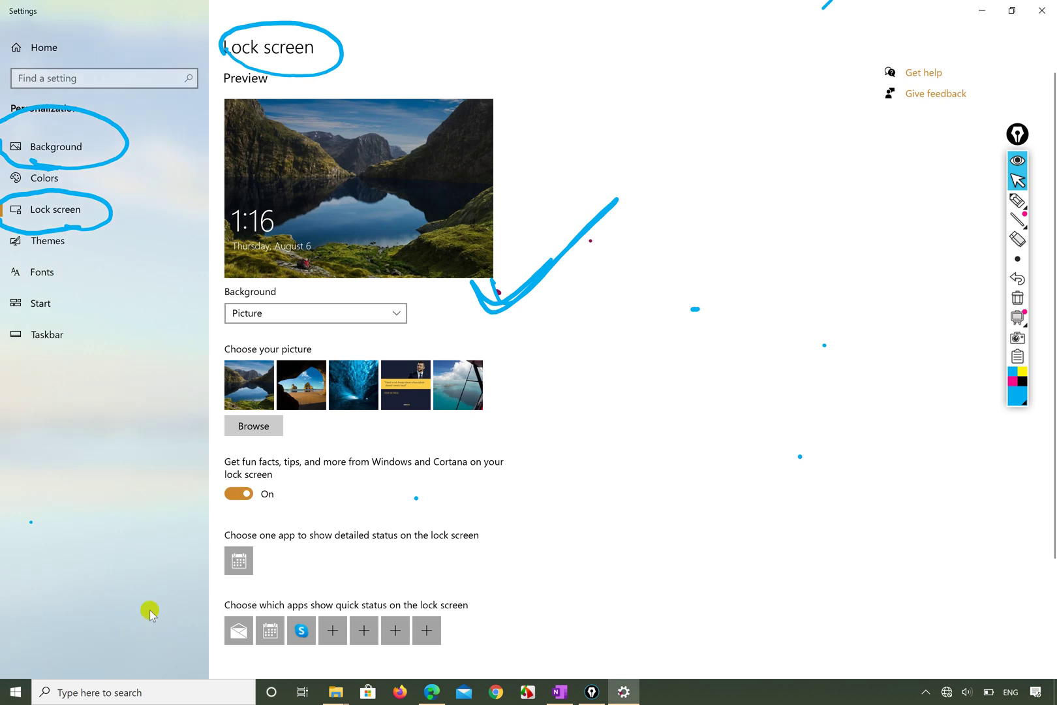
- Search Windows for "screen", open the On-Screen Keyboard and move it below the lock screen preview
click(94, 691)
text(screen)
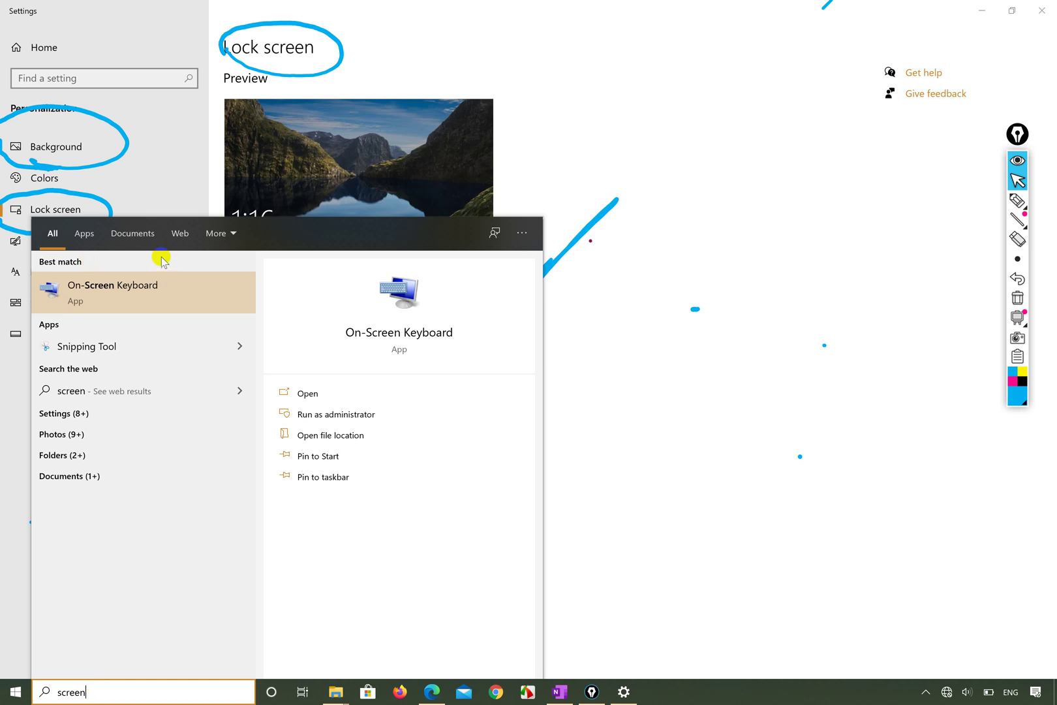
click(304, 393)
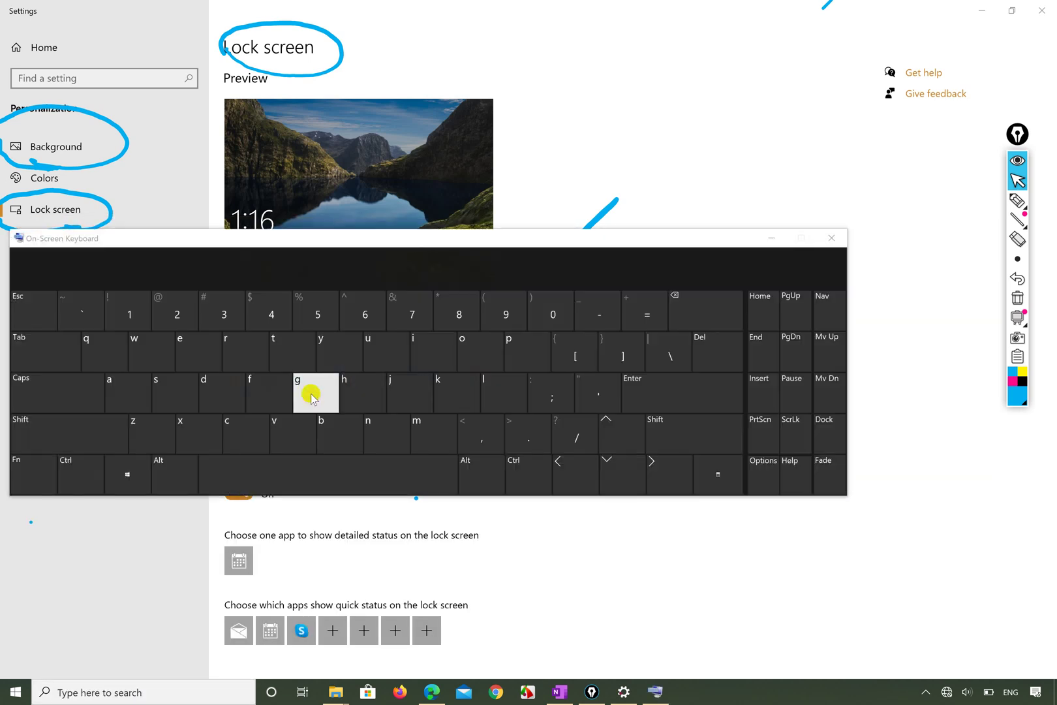
drag(453, 239, 539, 305)
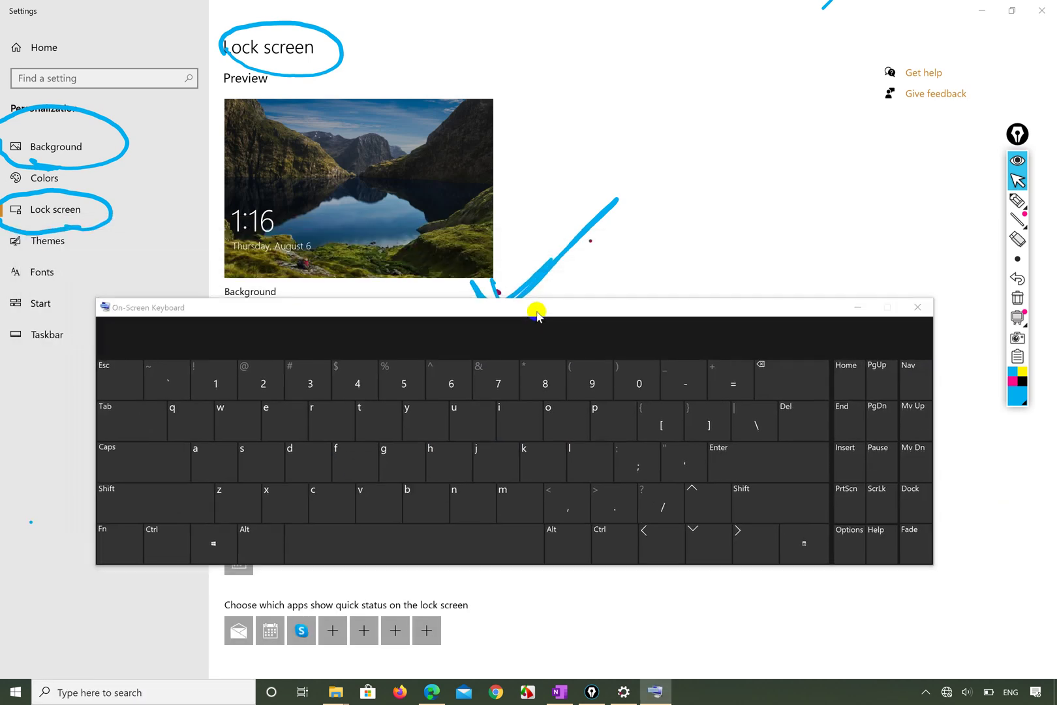
- Lock the computer from the On-Screen Keyboard and minimize the keyboard to show the lock screen picture
click(215, 545)
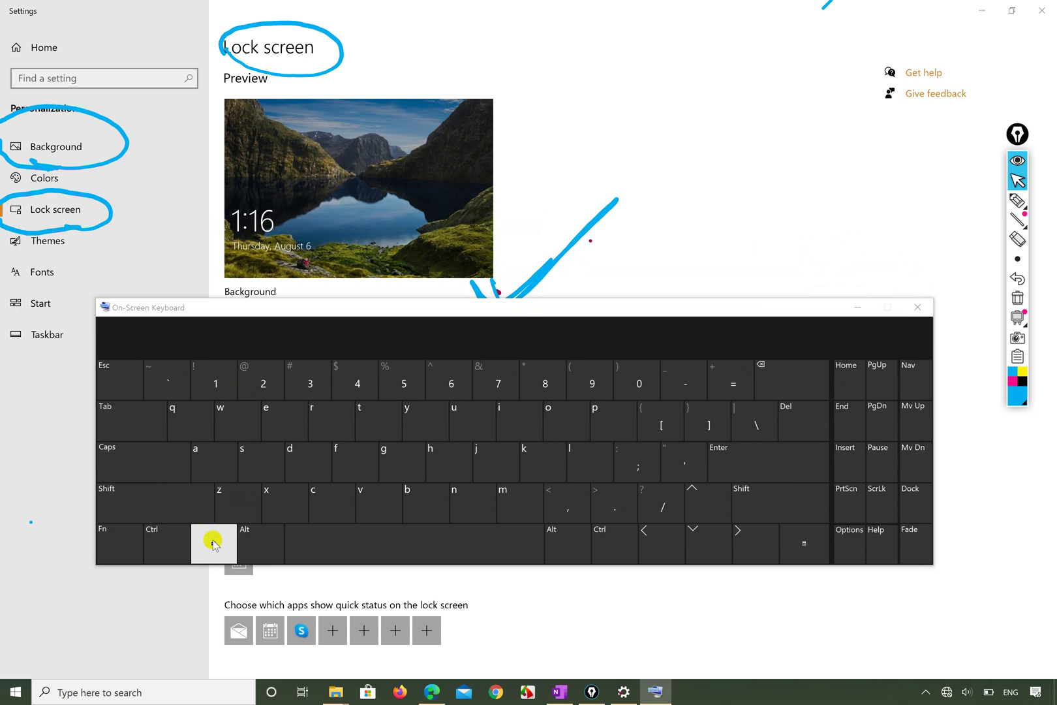
click(214, 544)
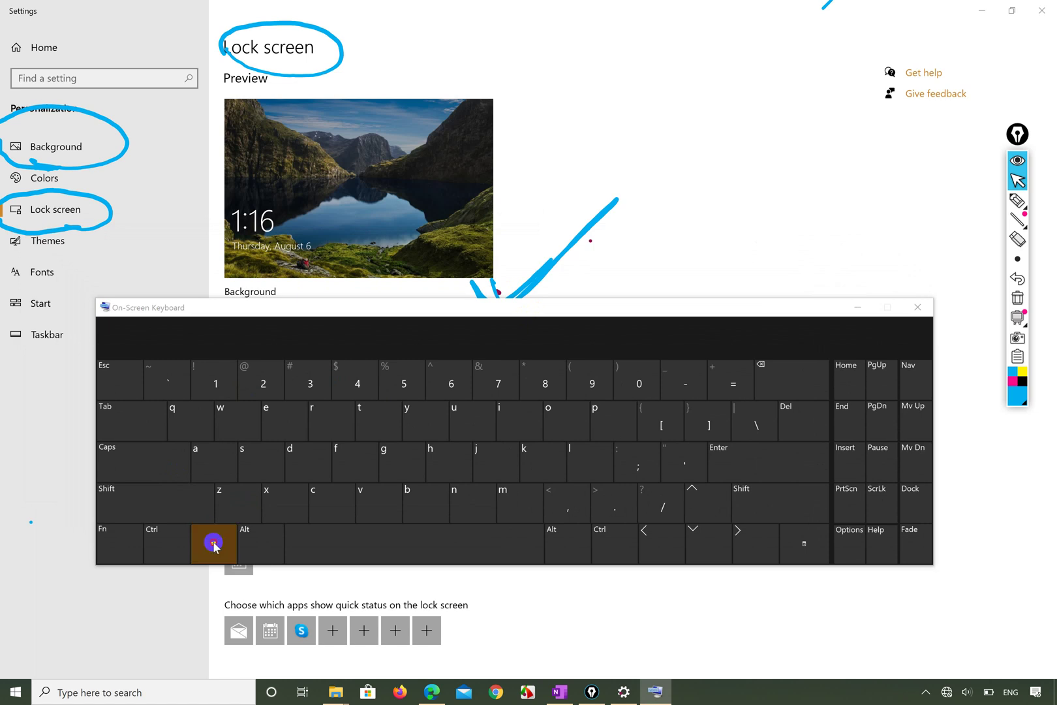
click(586, 466)
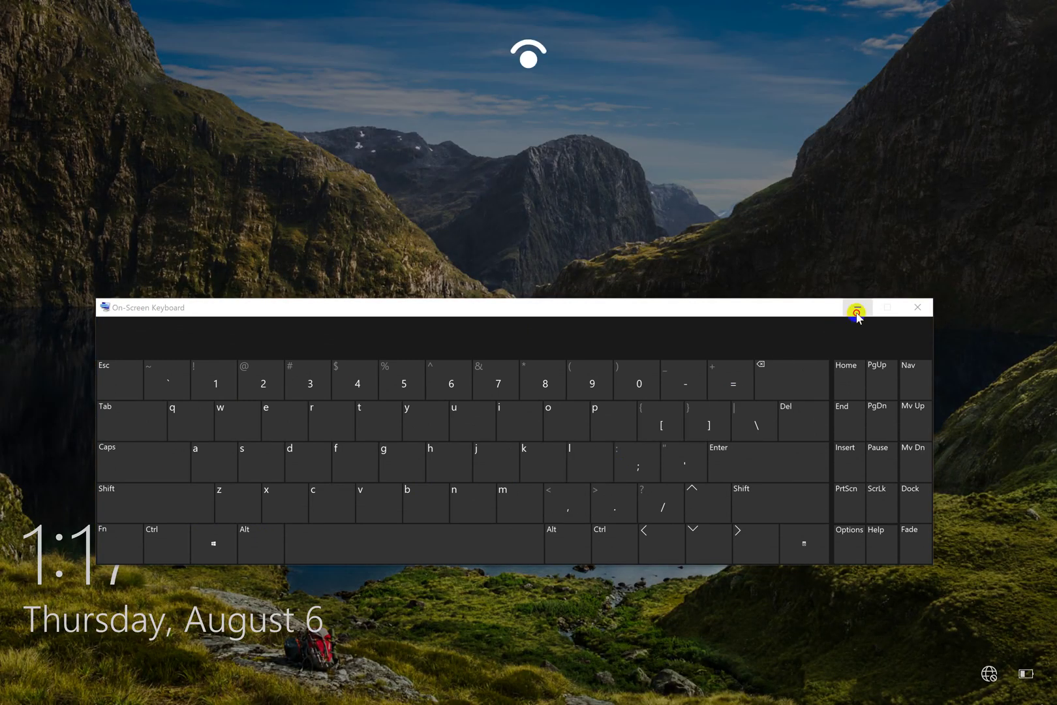
click(857, 307)
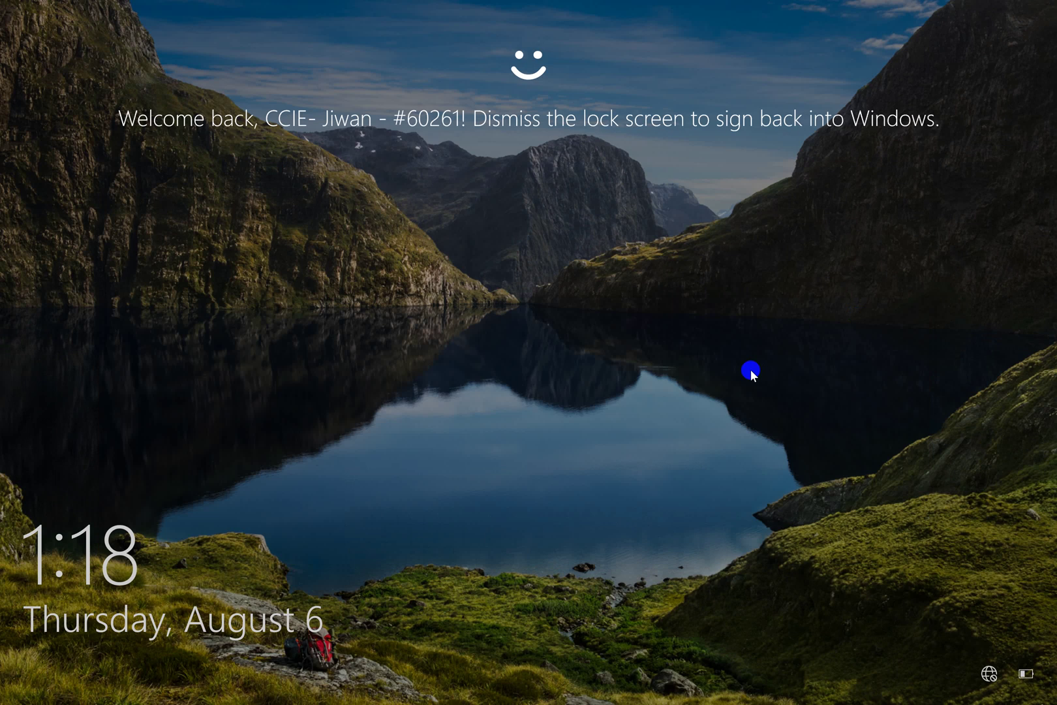
- Dismiss the lock screen to return to the Lock screen settings, and minimize the On-Screen Keyboard
click(534, 81)
mouse_move(483, 316)
mouse_down()
mouse_move(488, 343)
mouse_move(521, 308)
mouse_up()
click(536, 208)
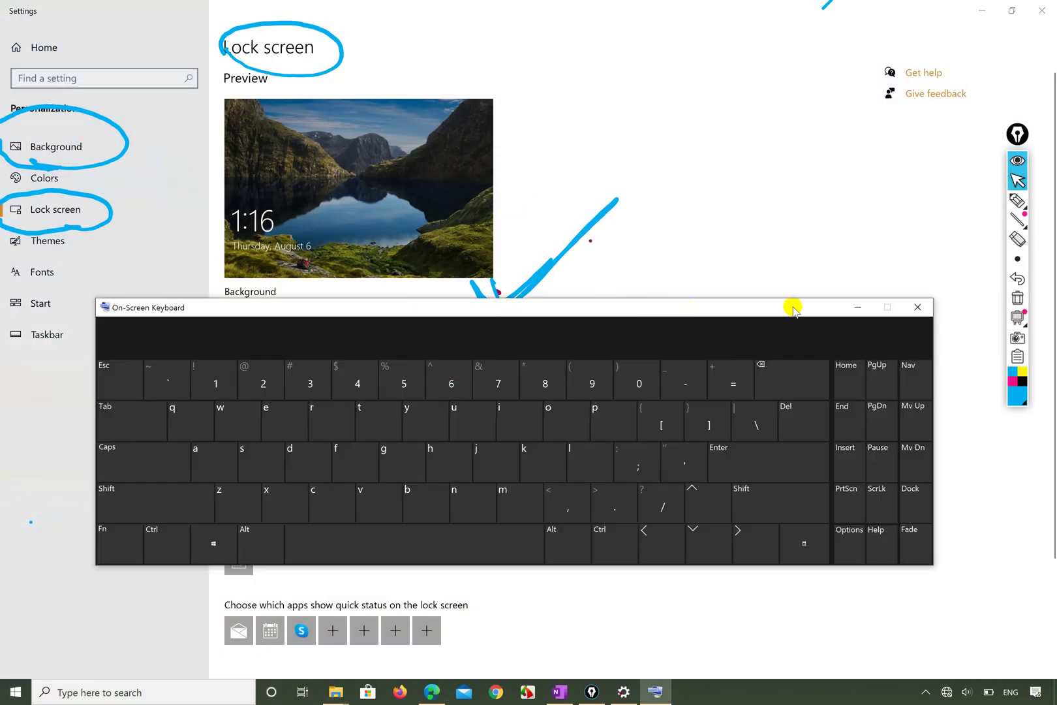
click(846, 307)
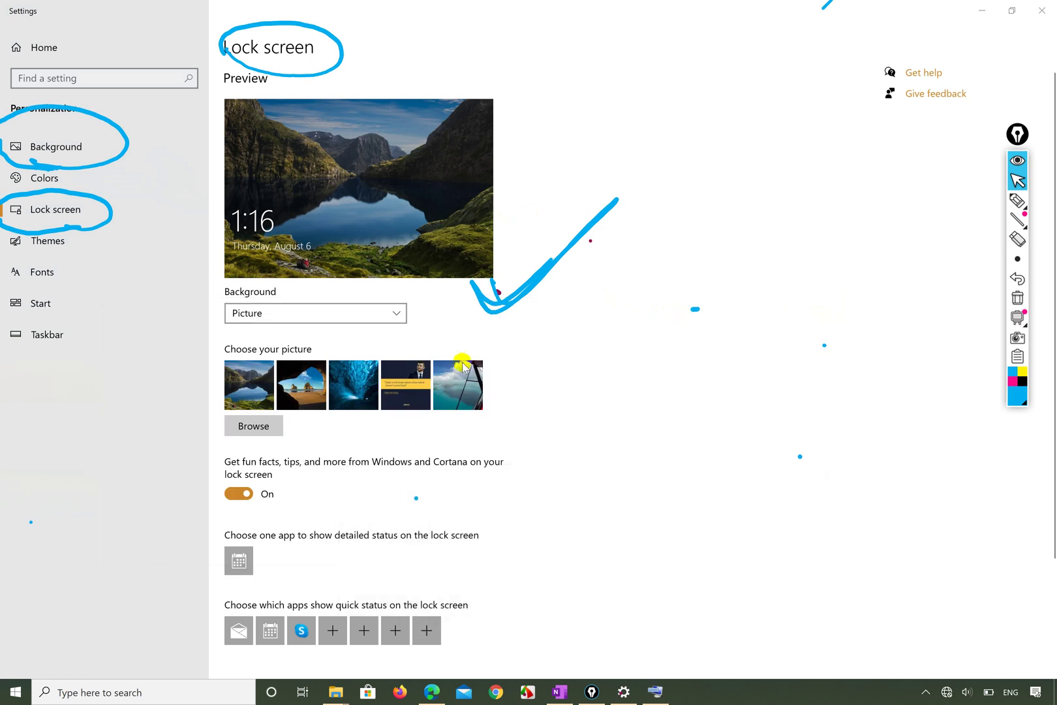
- Set the lock screen picture to the red airplane over the sea and lock the computer from the On-Screen Keyboard
click(462, 389)
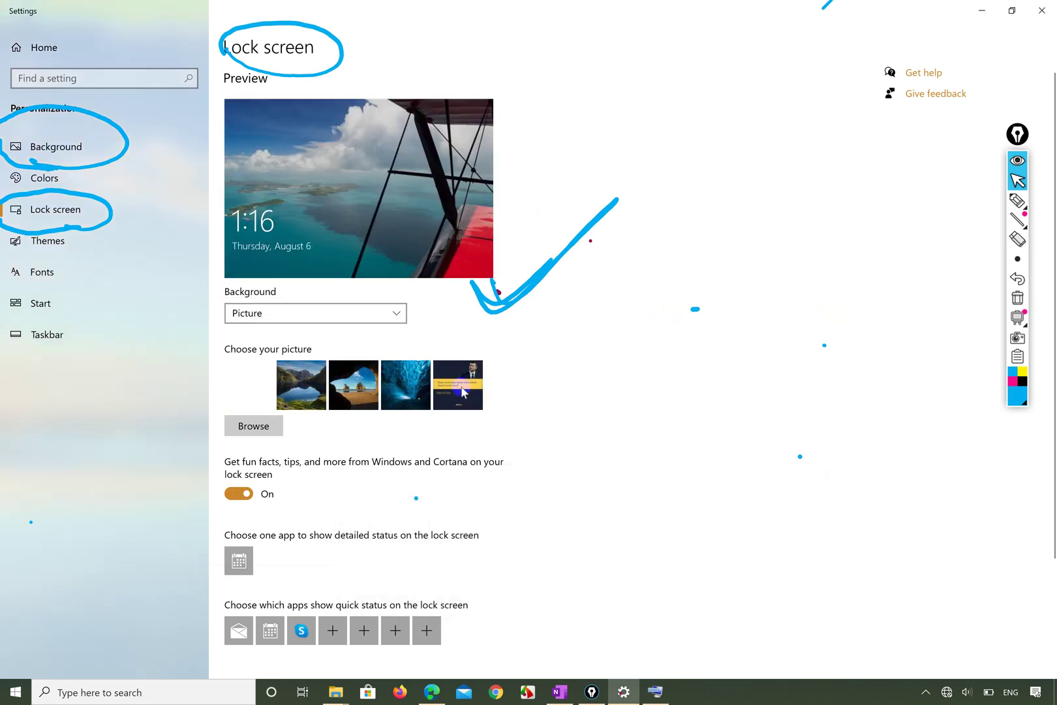
click(655, 692)
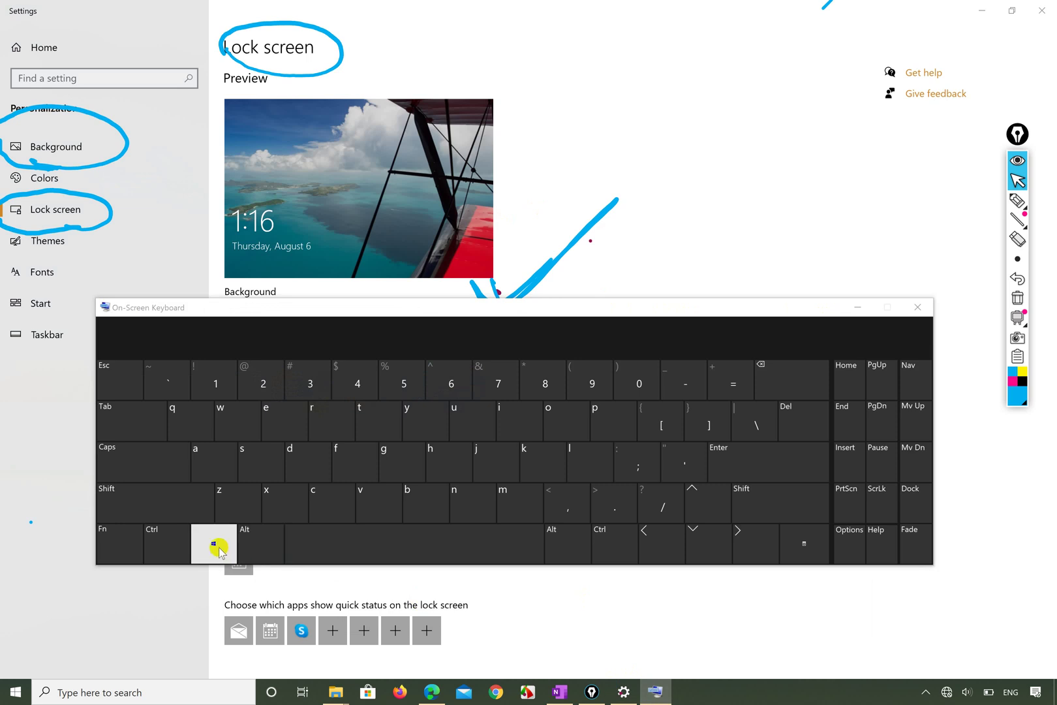
click(219, 551)
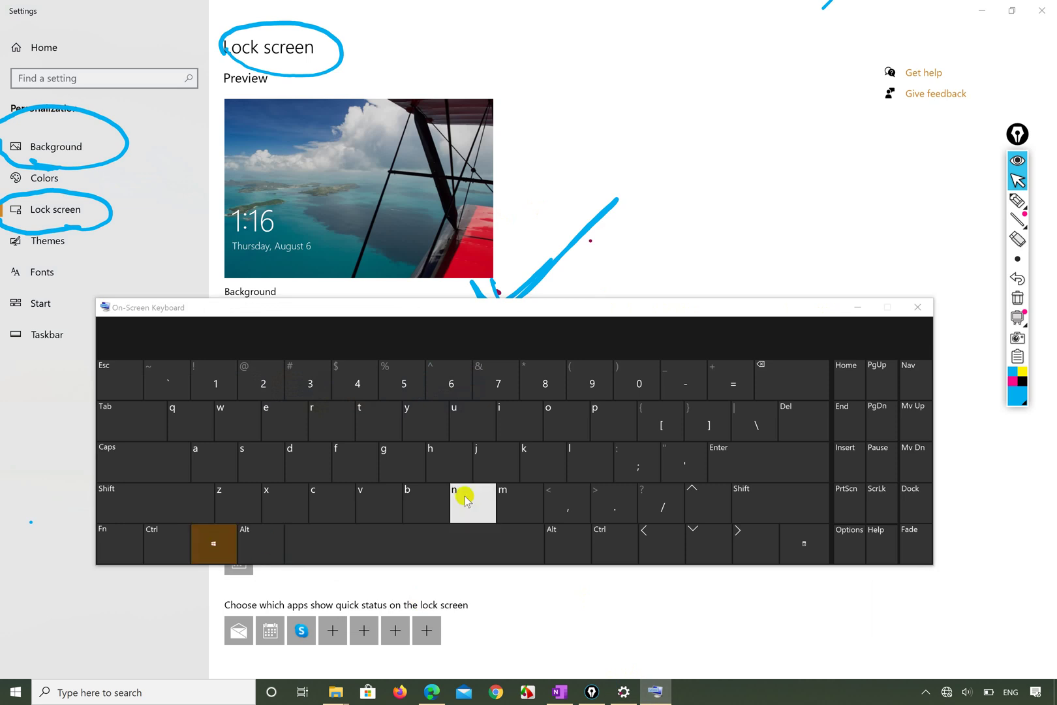
click(572, 462)
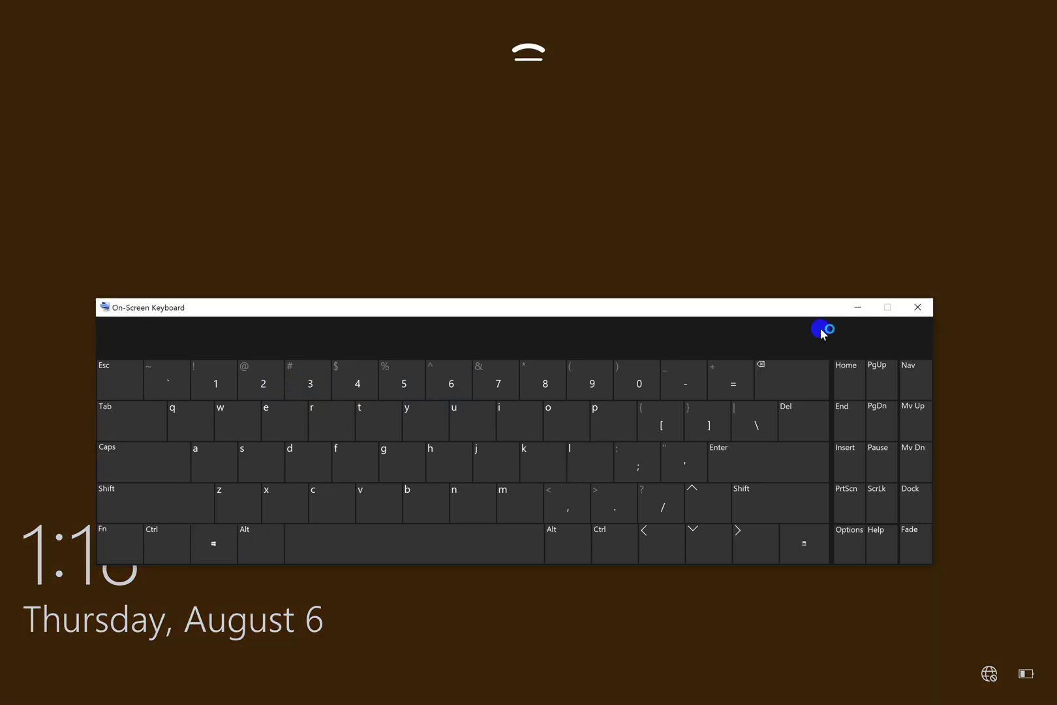
- View the airplane picture on the lock screen, return to the Lock screen settings and close the On-Screen Keyboard
click(855, 306)
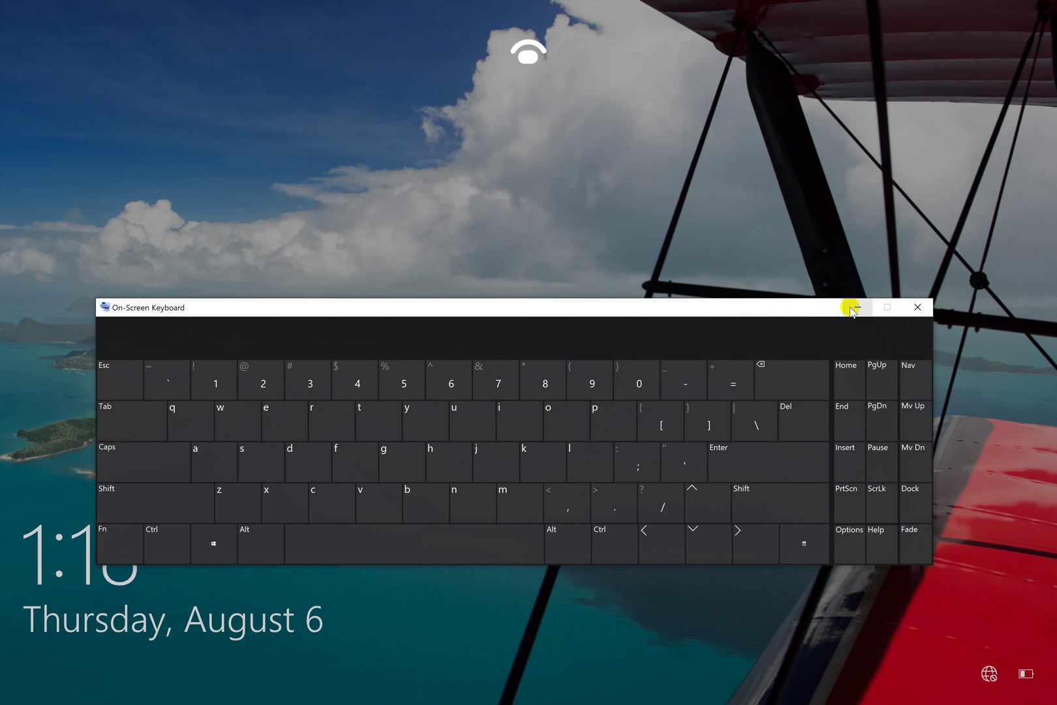
click(595, 382)
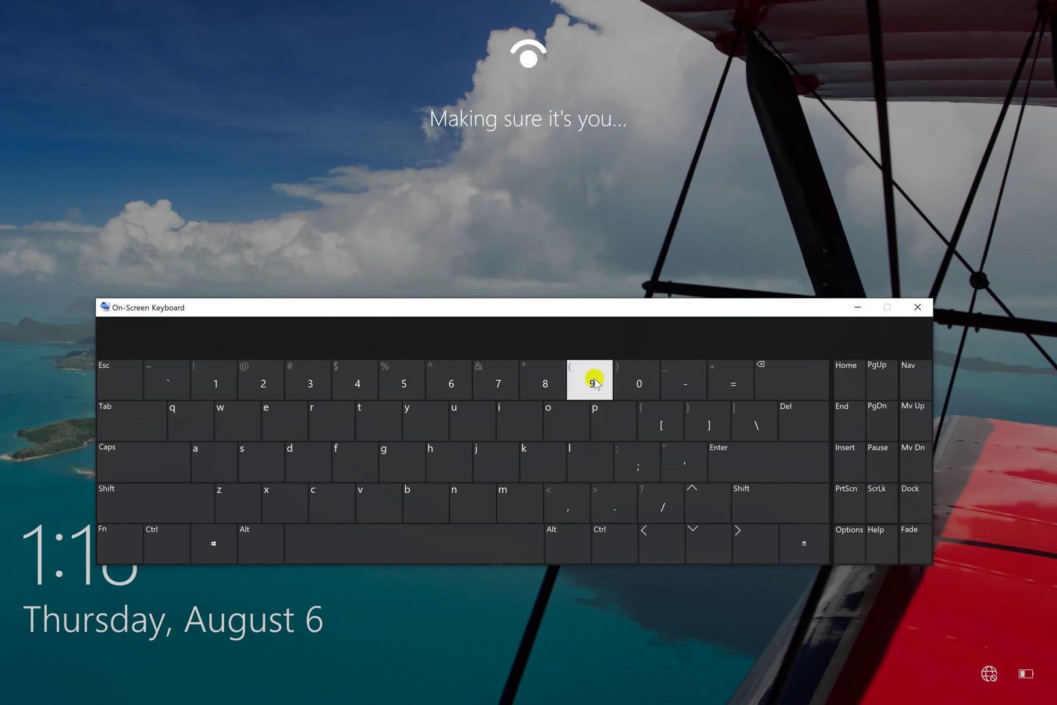
click(856, 307)
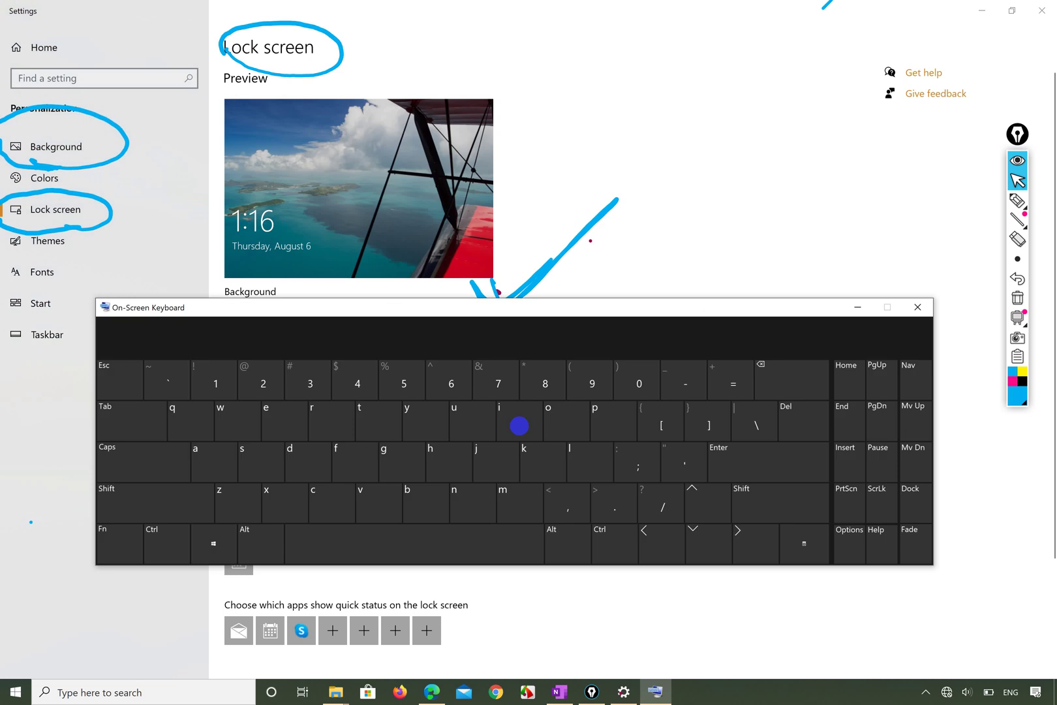
click(917, 307)
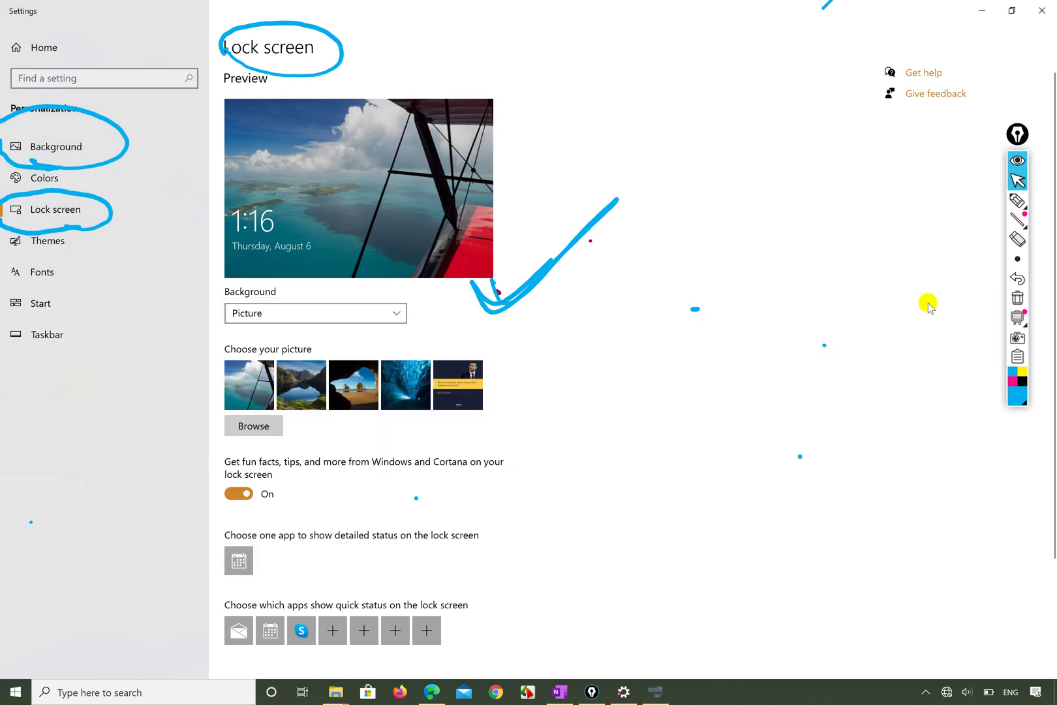
- Look over the remaining lock screen options and close the Settings window to return to the desktop
scroll(614, 377, down, 2)
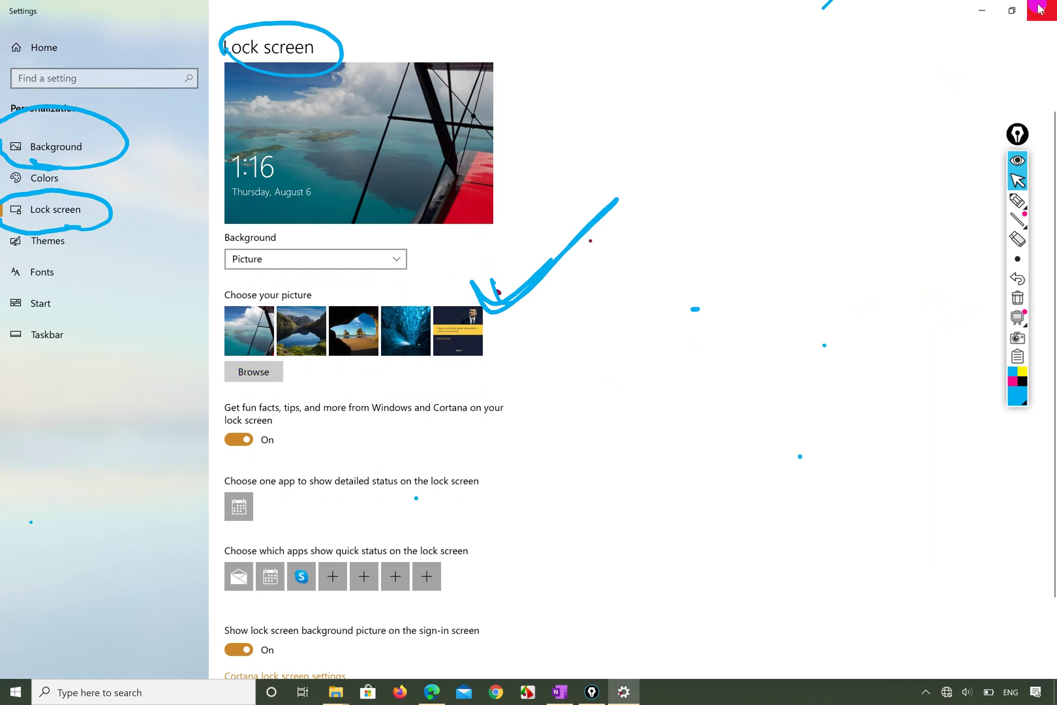
click(980, 10)
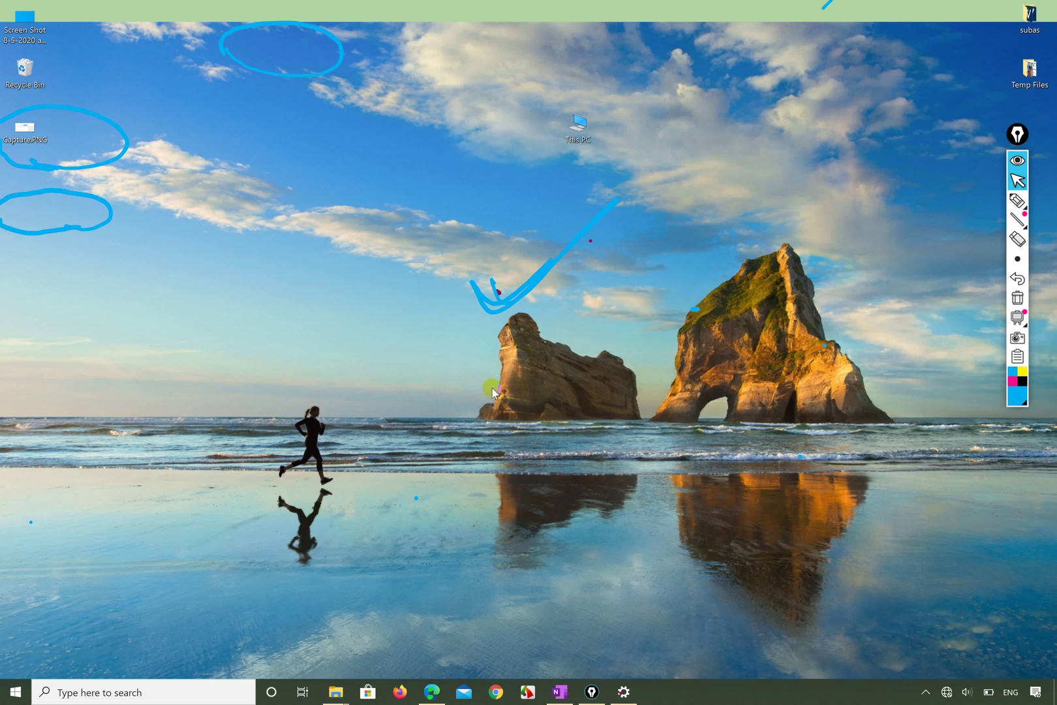
click(624, 692)
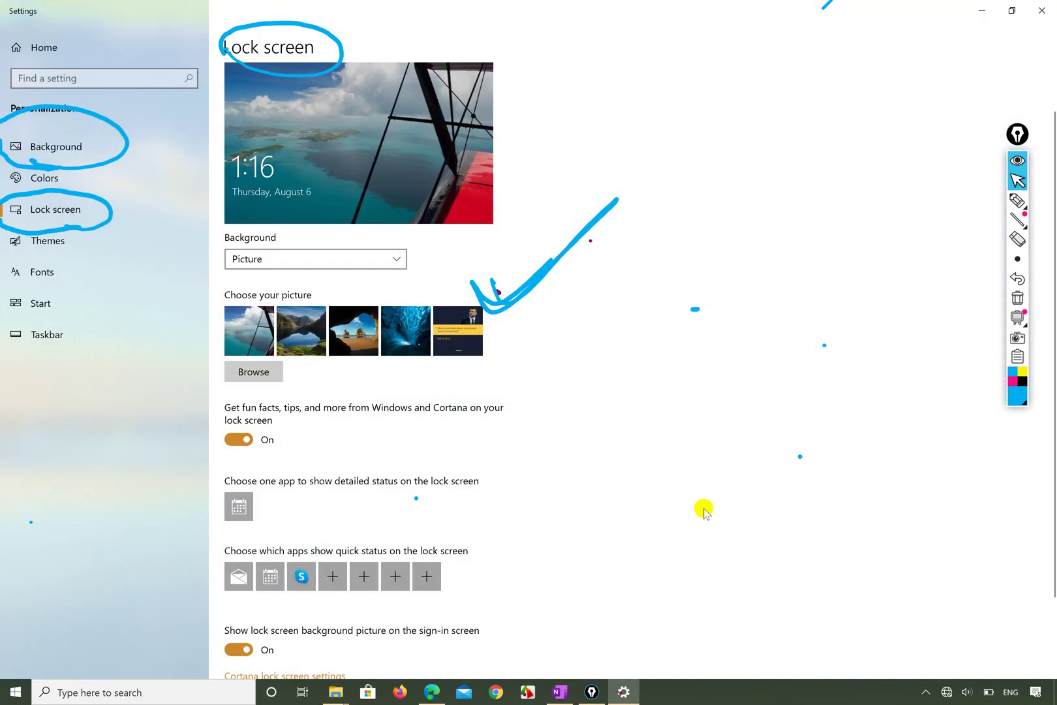
click(1042, 10)
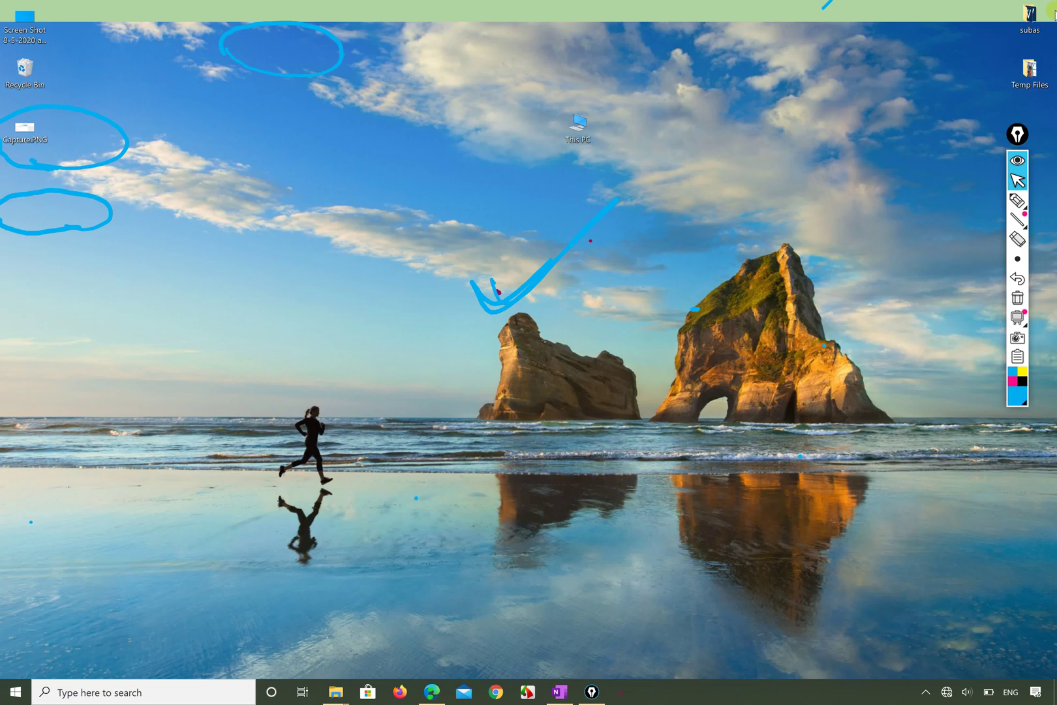
- Open the Windows Settings home page from Start
click(16, 691)
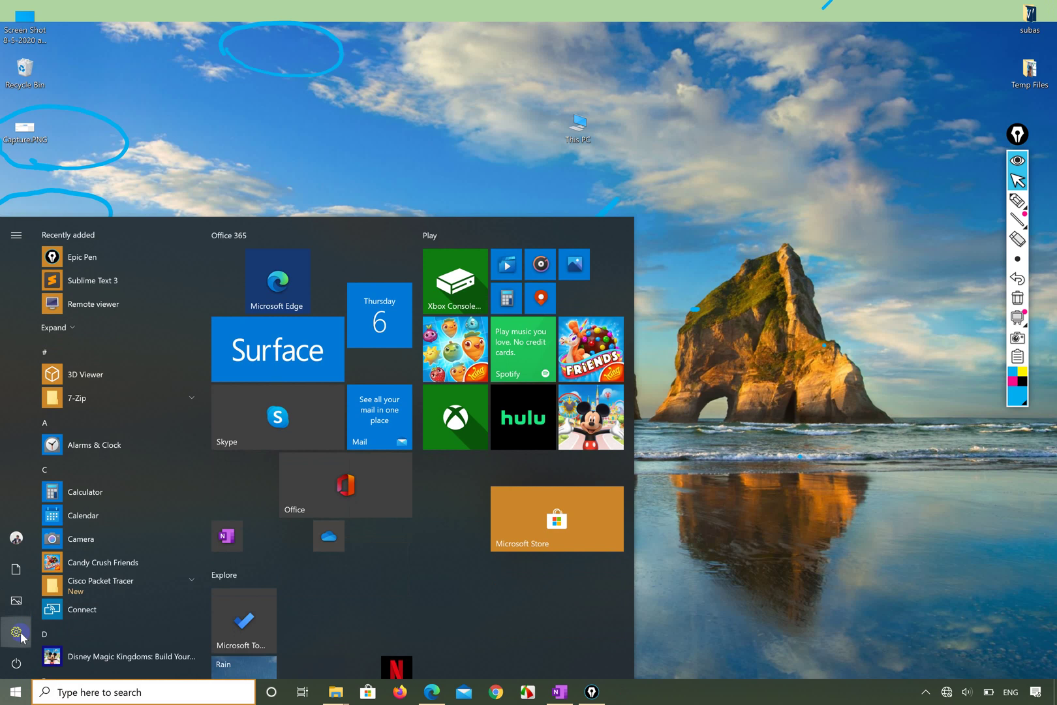
click(17, 239)
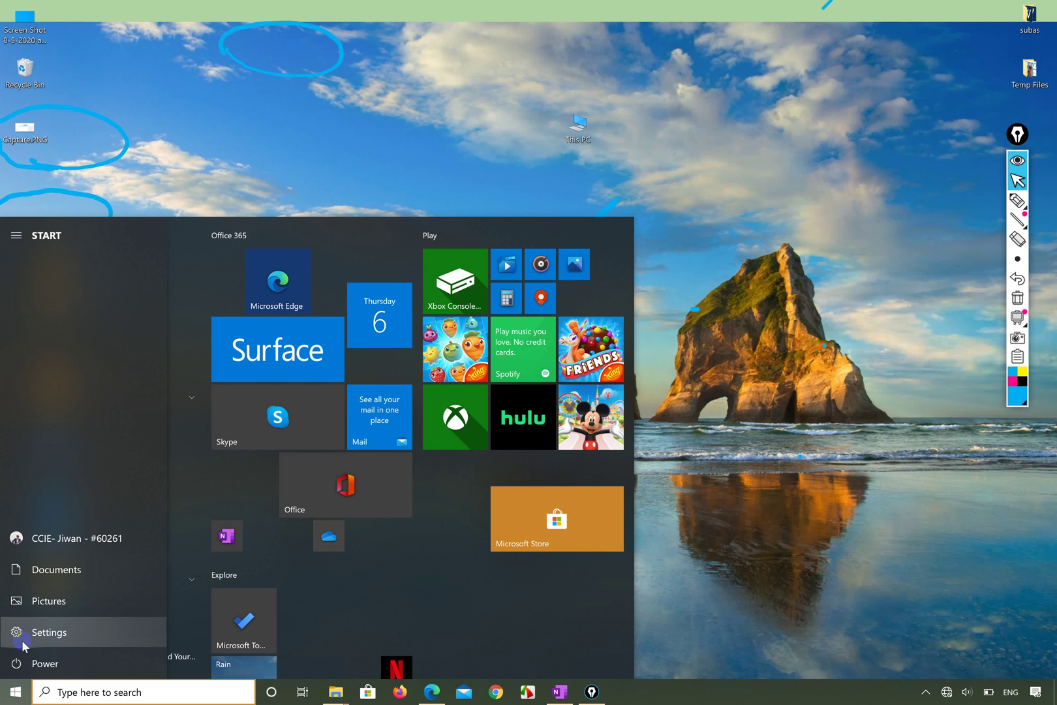
click(58, 630)
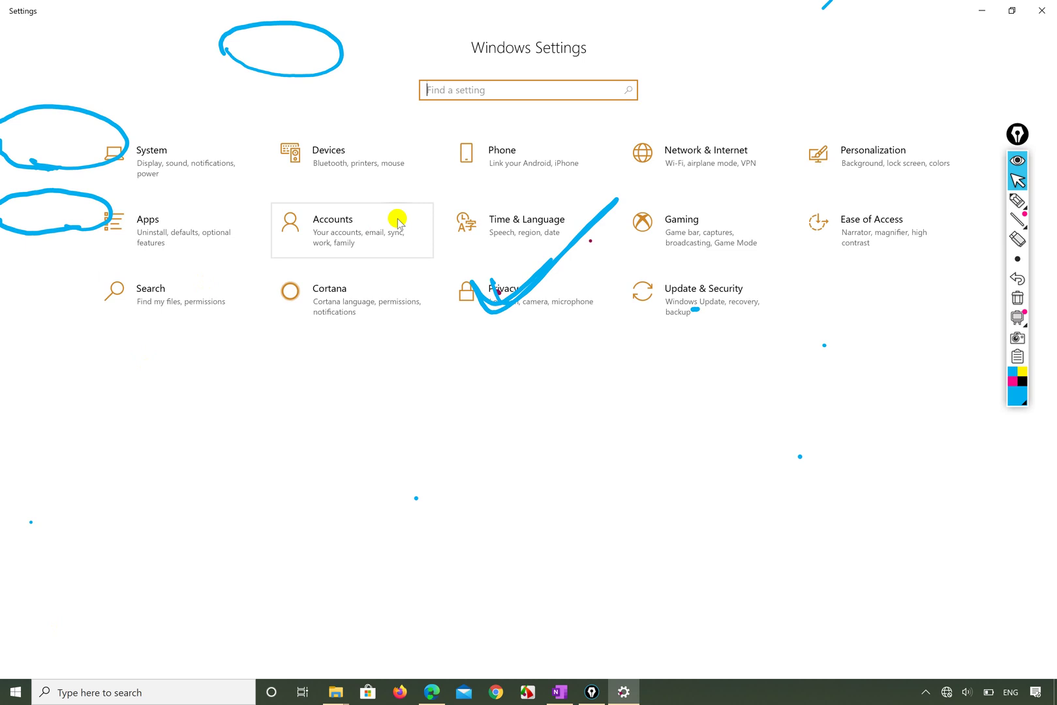
- Erase the old circles and check mark from the screen and circle the Personalization category with the annotation pen
click(1033, 201)
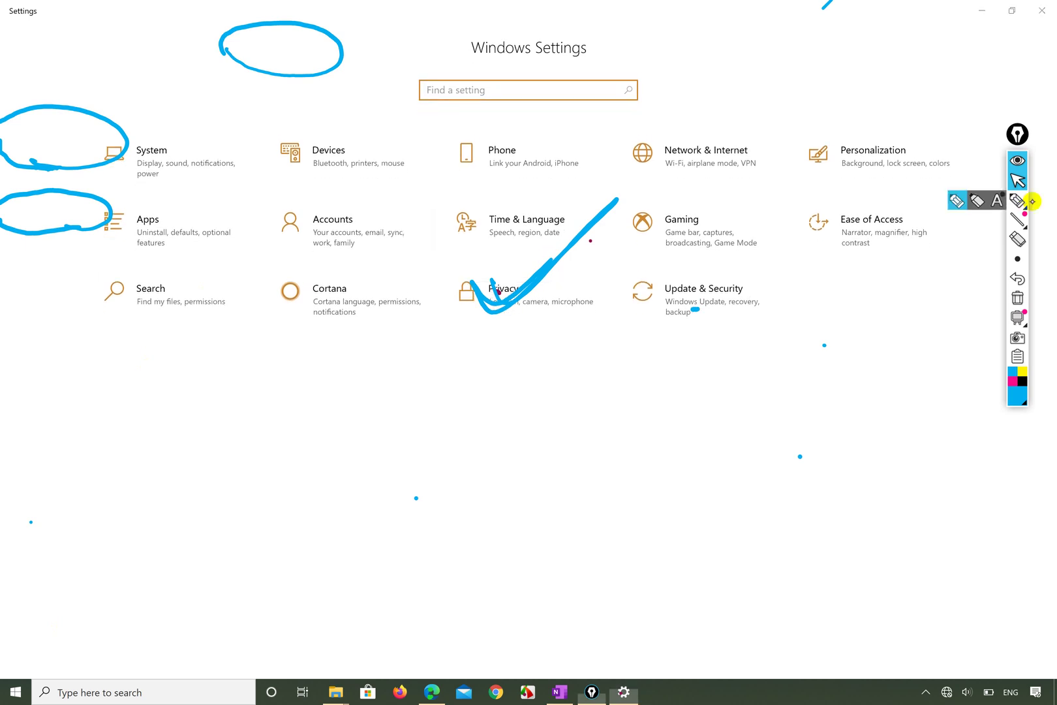
click(977, 201)
click(550, 292)
mouse_move(551, 292)
mouse_down()
mouse_move(307, 66)
mouse_move(47, 189)
mouse_move(52, 314)
mouse_up()
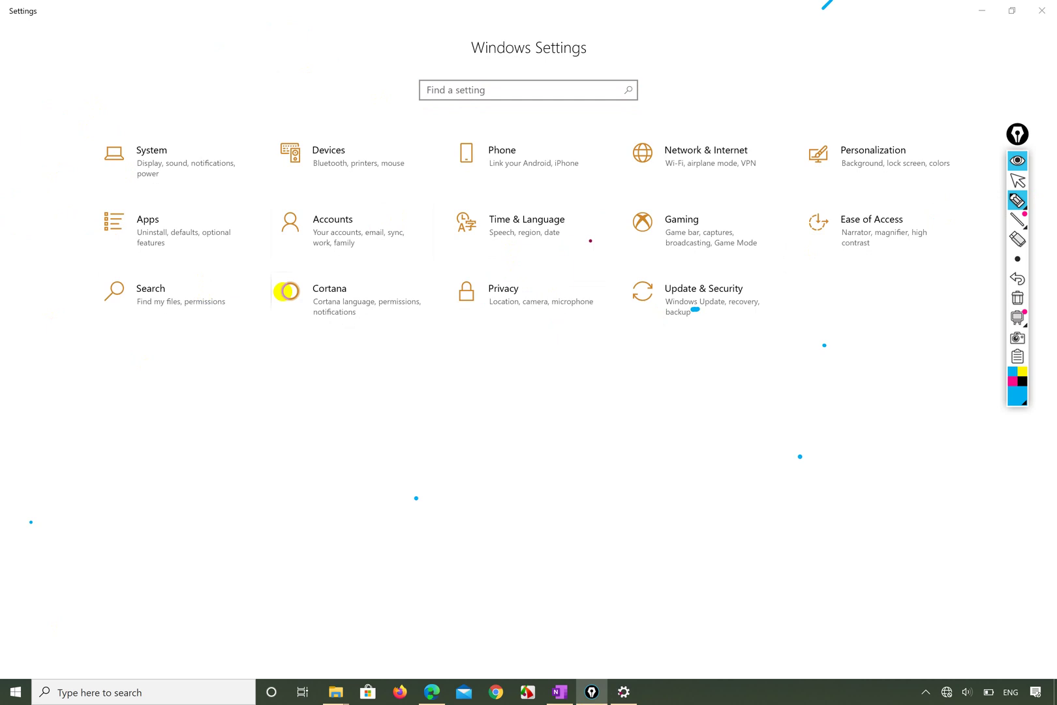
mouse_move(935, 120)
mouse_down()
mouse_move(815, 177)
mouse_move(904, 111)
mouse_move(937, 121)
mouse_up()
click(1026, 192)
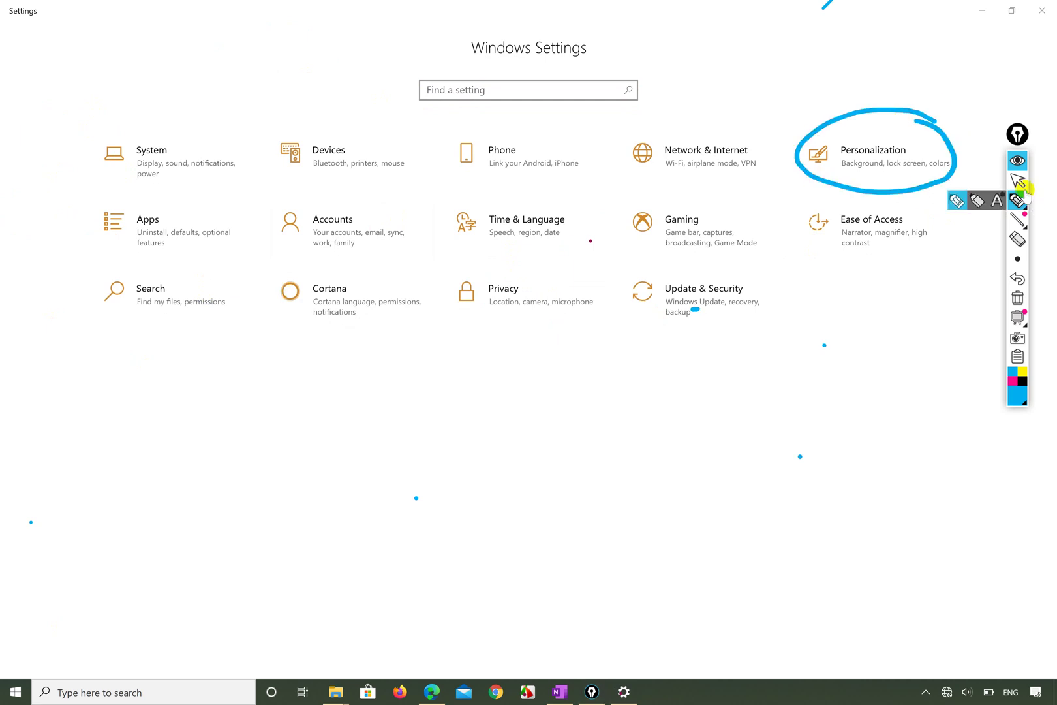
- Switch the annotation tool back to the normal cursor and open the Personalization settings
click(1017, 180)
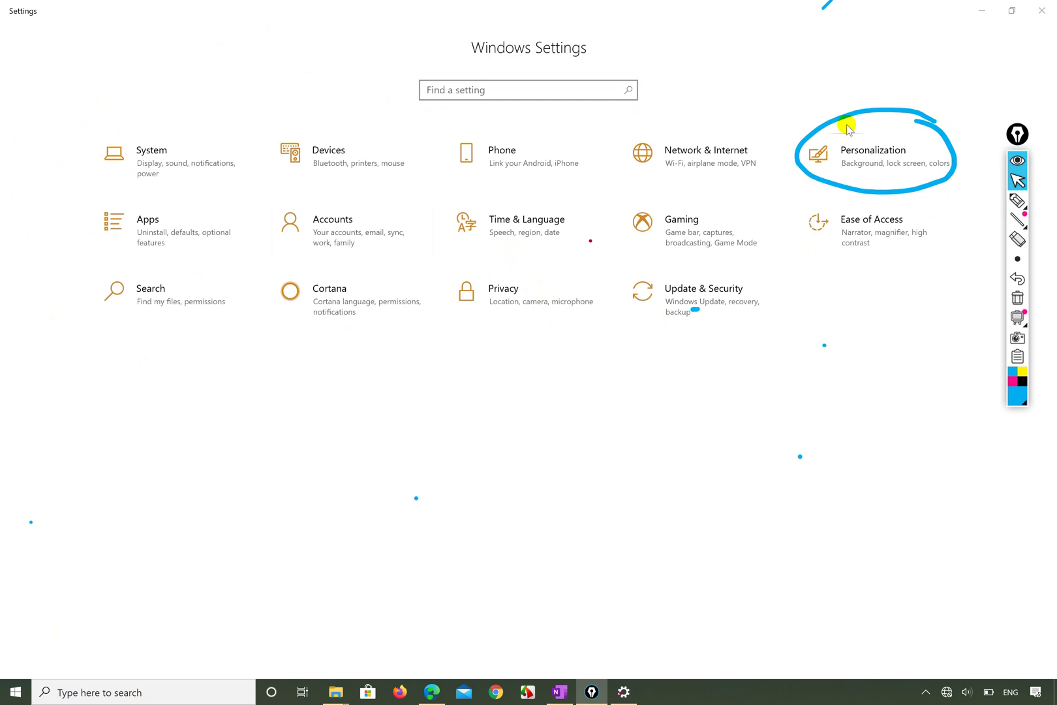
click(884, 169)
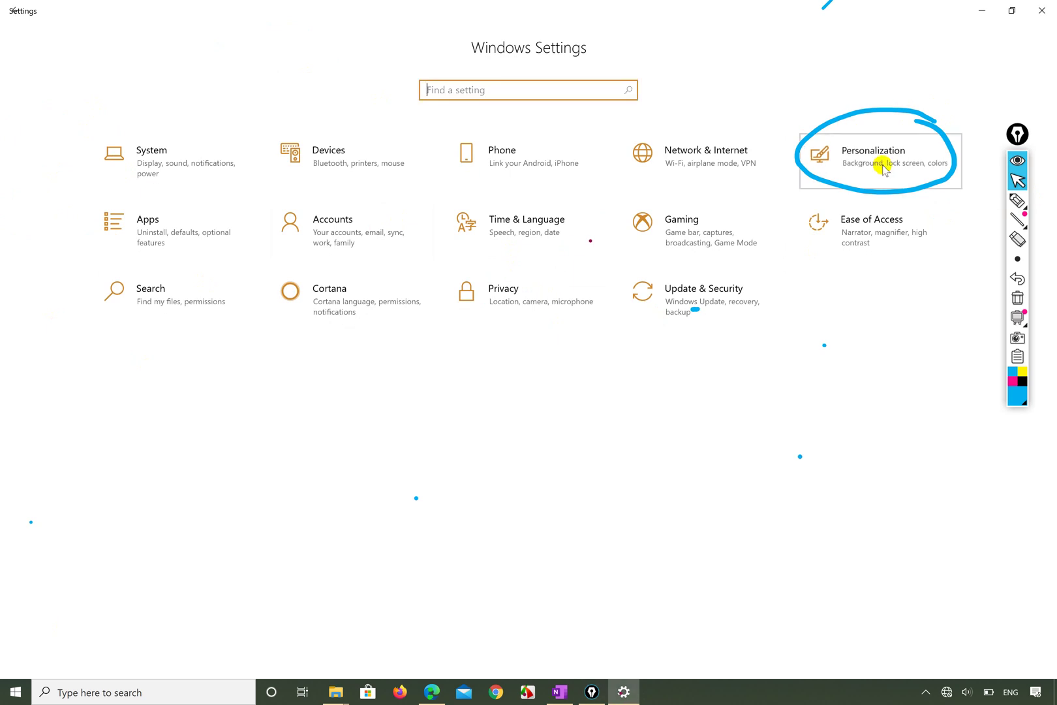
click(884, 168)
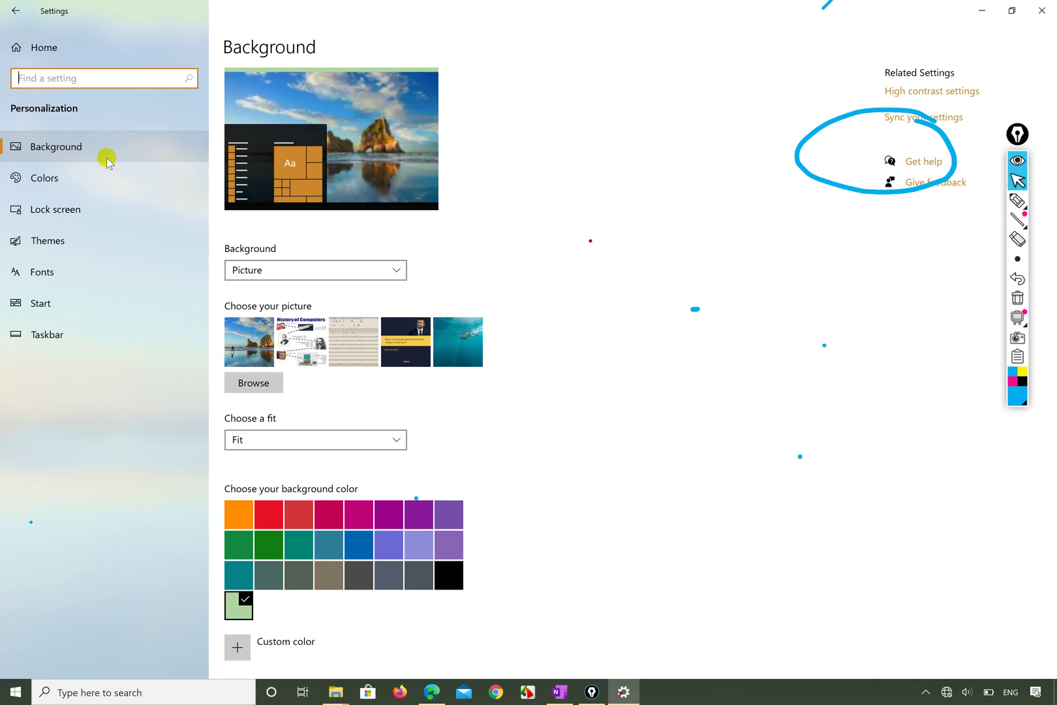
- Circle the Background heading plus the Background and Lock screen entries with the annotation pen, linking the two entries with an arrow
click(1017, 200)
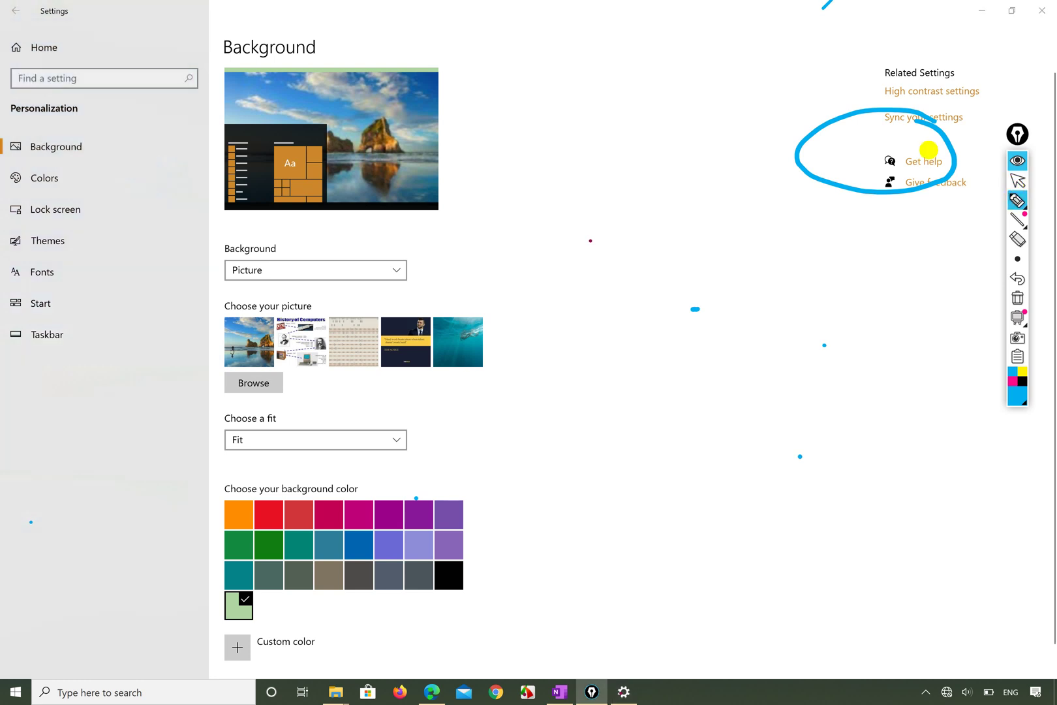
mouse_move(218, 60)
mouse_down()
mouse_move(241, 71)
mouse_move(257, 25)
mouse_up()
mouse_move(83, 123)
mouse_down()
mouse_move(5, 137)
mouse_move(107, 134)
mouse_move(94, 149)
mouse_move(125, 188)
mouse_move(104, 192)
mouse_move(130, 205)
mouse_move(79, 196)
mouse_move(4, 208)
mouse_move(64, 230)
mouse_move(95, 208)
mouse_move(86, 200)
mouse_up()
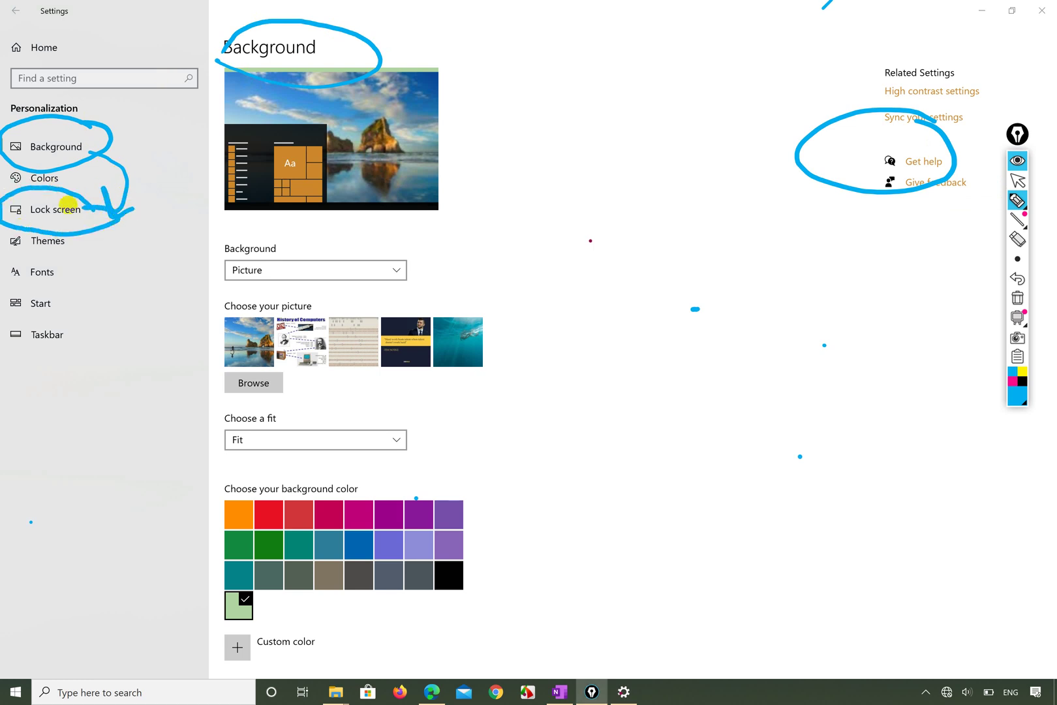
- Open the Lock screen settings and browse the Pictures and Desktop folders for a picture, closing the file picker without choosing one
click(1017, 180)
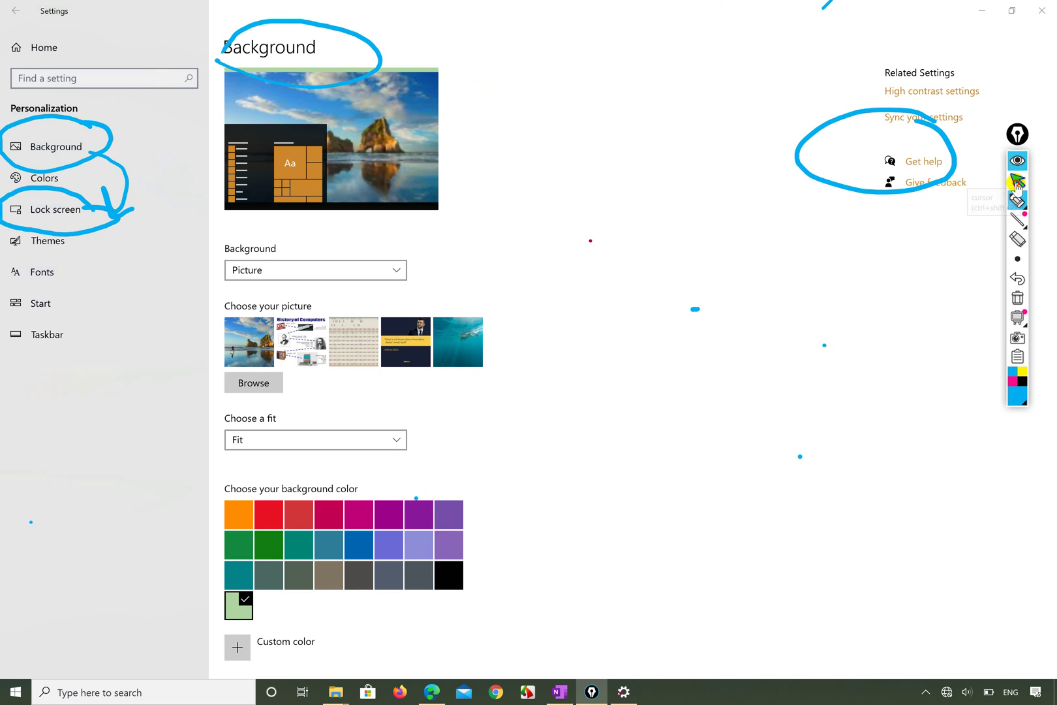
click(51, 207)
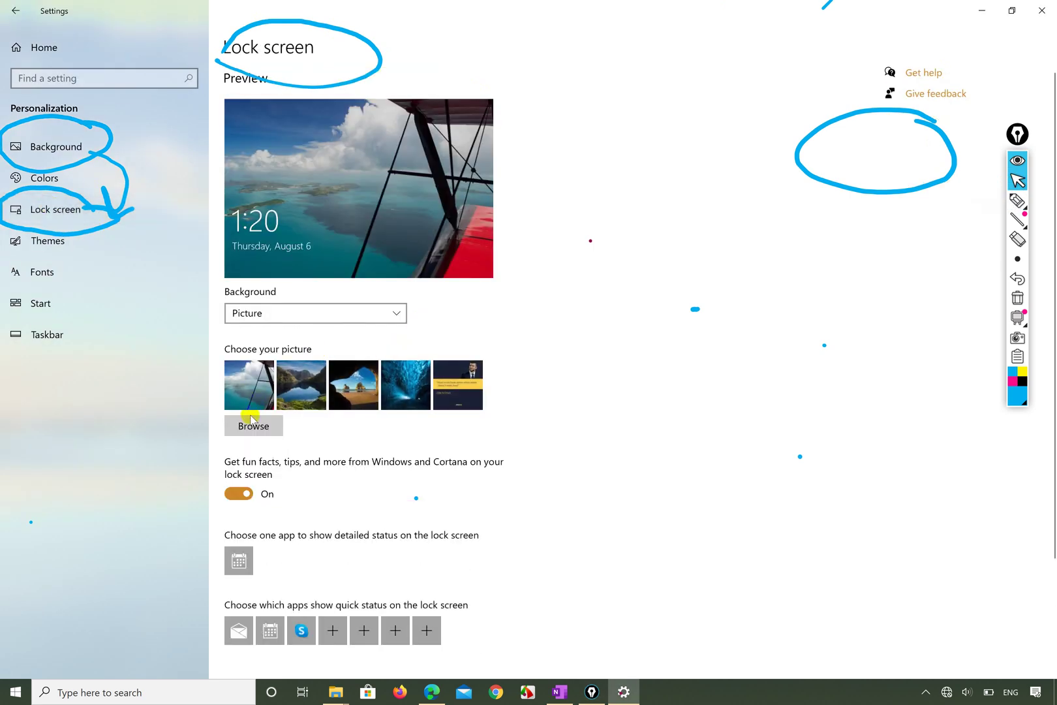
click(256, 424)
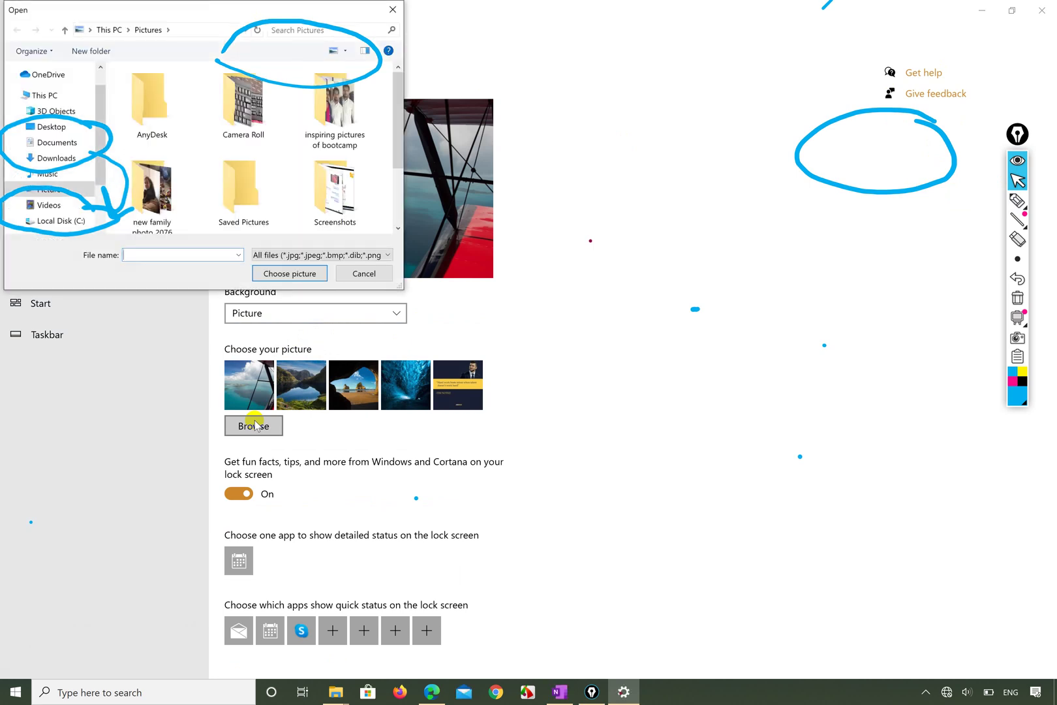
scroll(229, 177, down, 2)
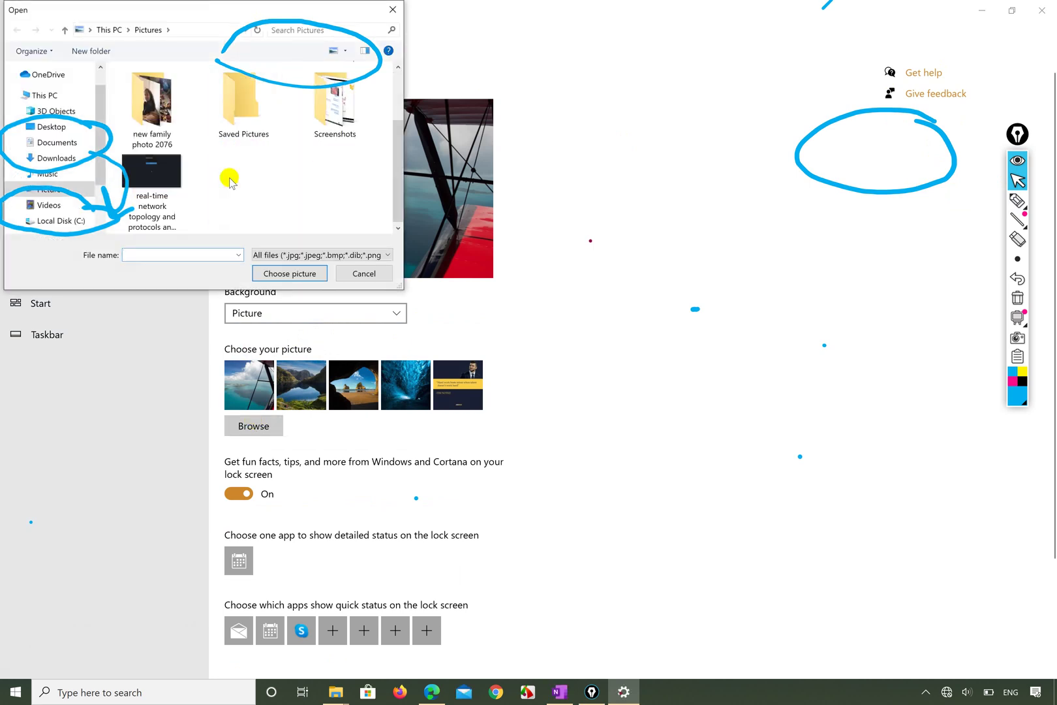
click(51, 126)
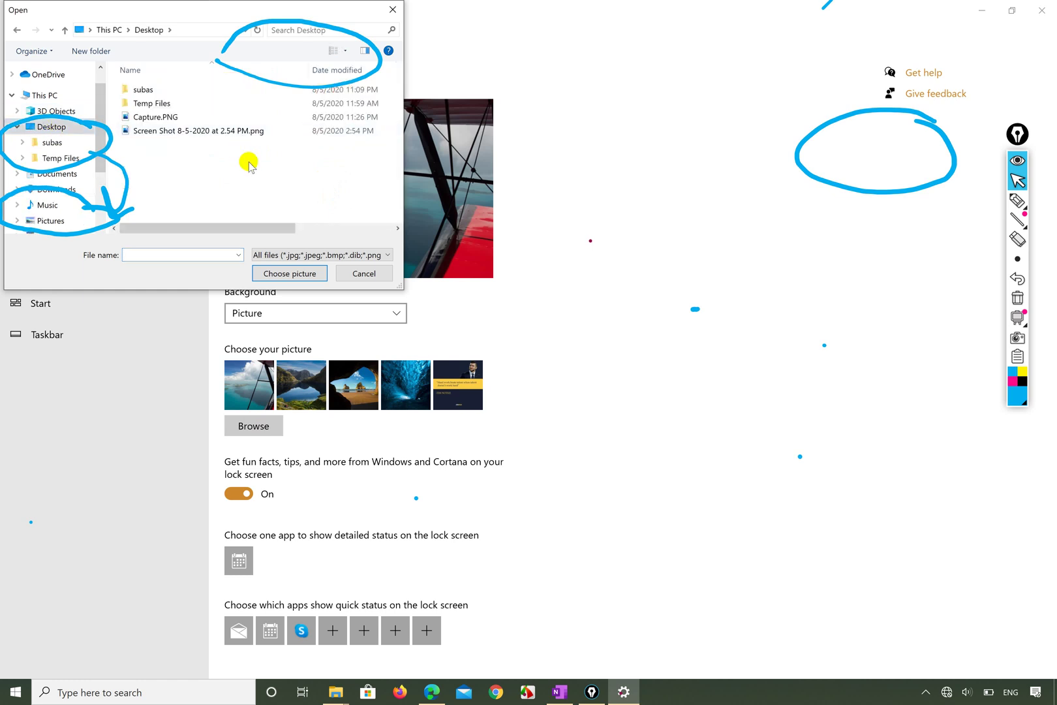
click(399, 11)
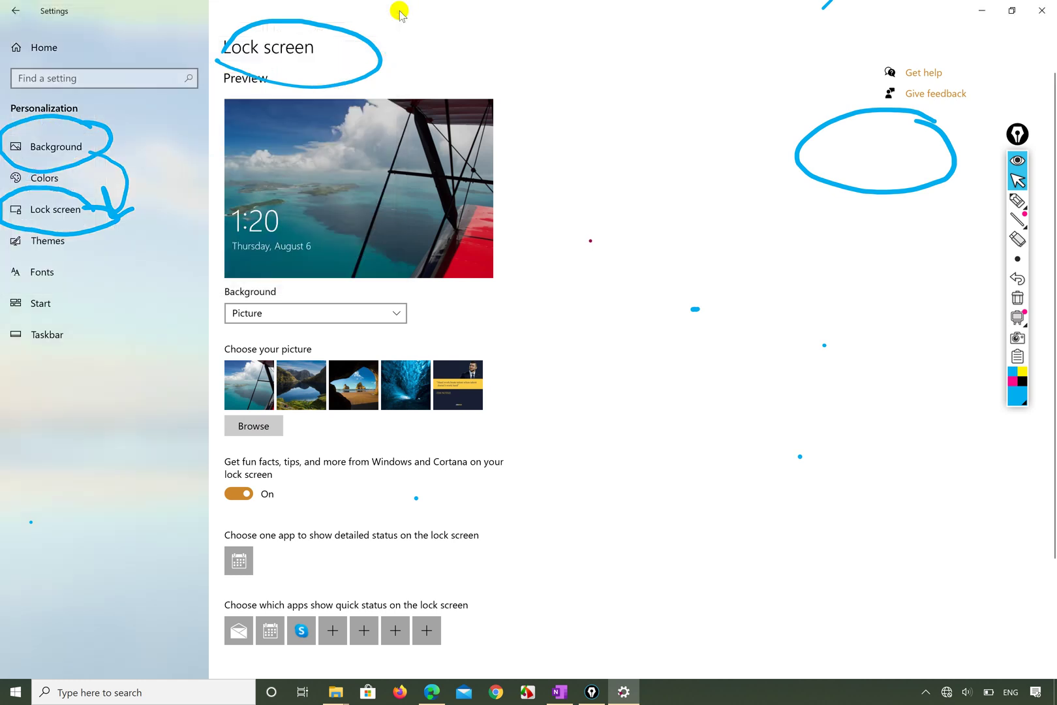
- Minimize Settings and open the personal folder stored on the Desktop through This PC
click(984, 12)
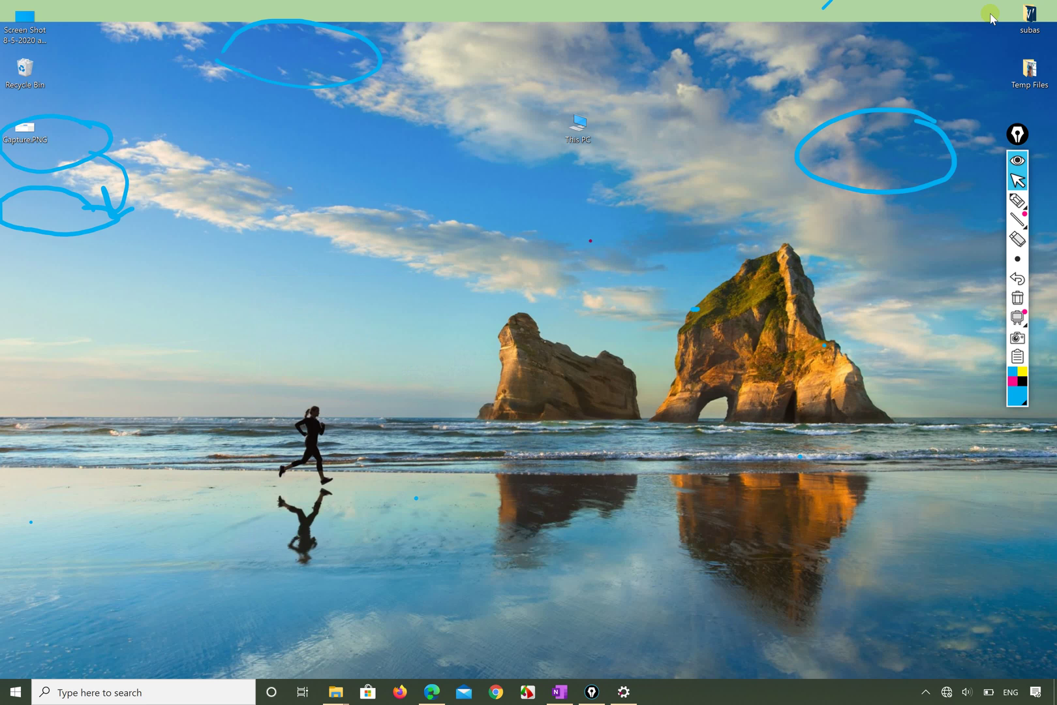
click(596, 130)
double_click(595, 127)
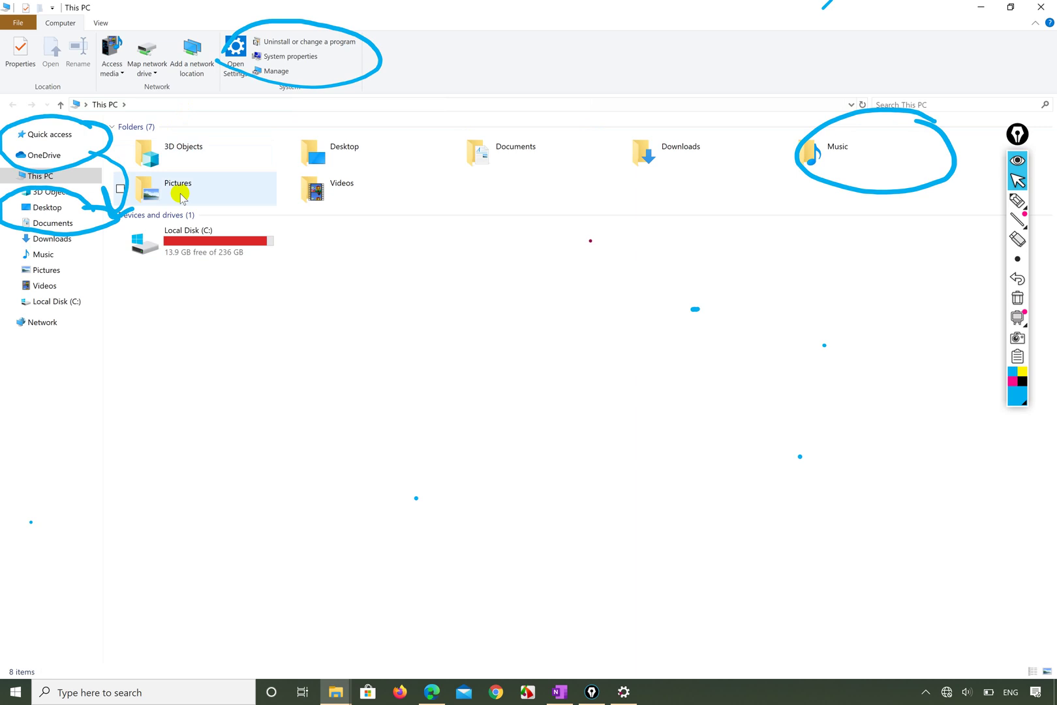
double_click(220, 243)
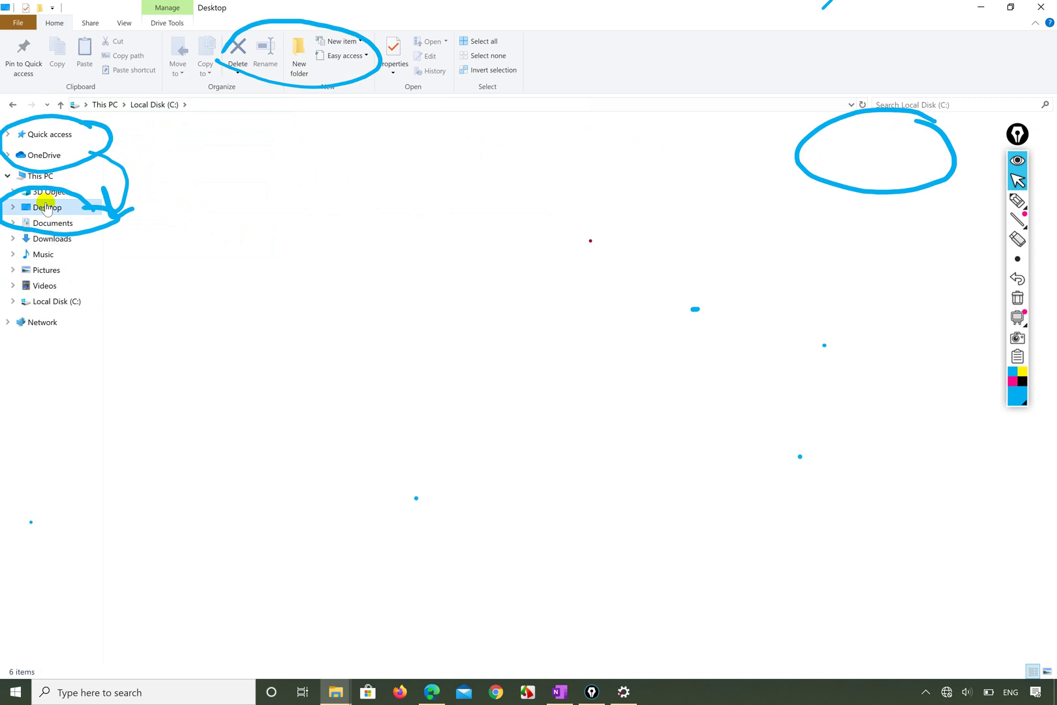
click(47, 207)
double_click(170, 147)
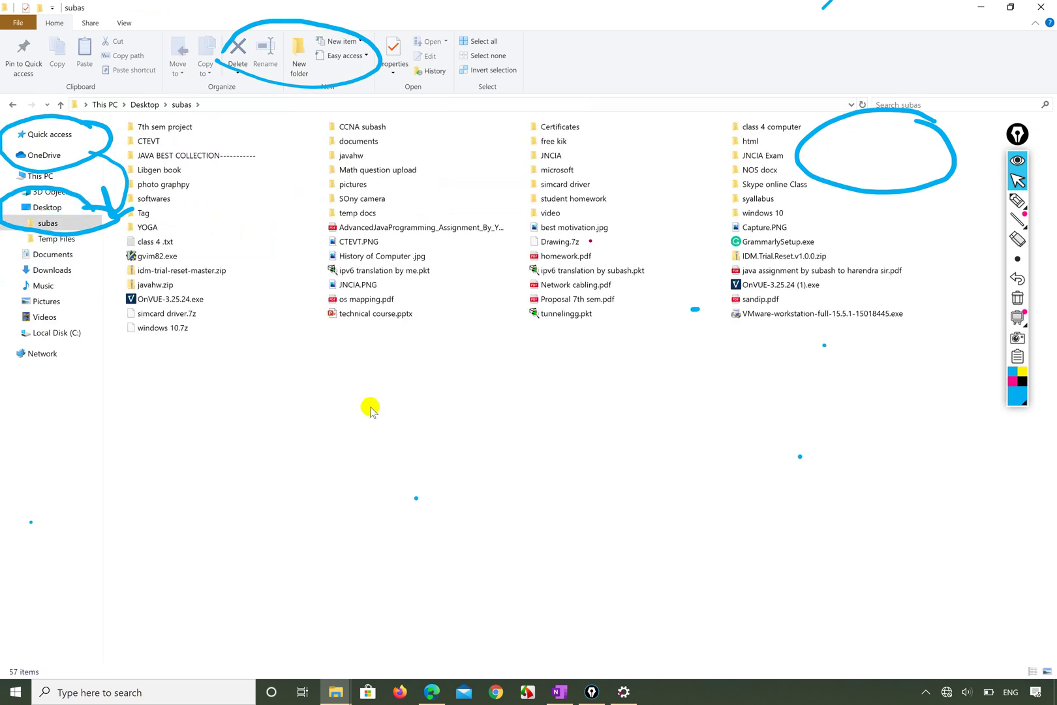
- Open best motivation.jpg in the Photos viewer, look at the next picture and return to it
click(555, 231)
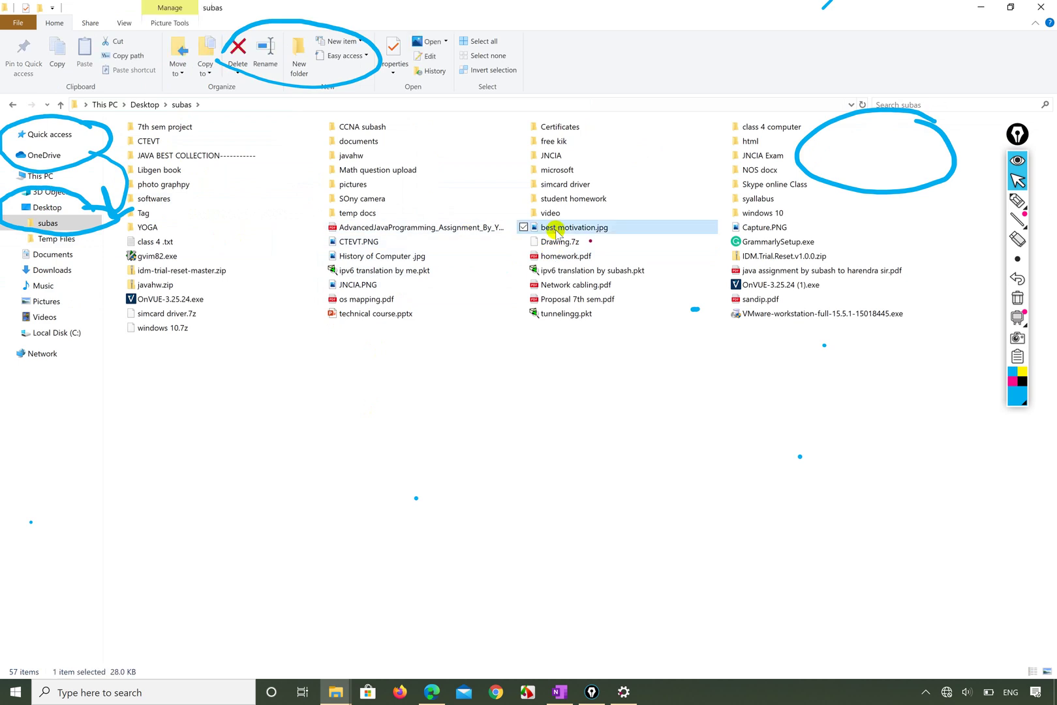
double_click(556, 230)
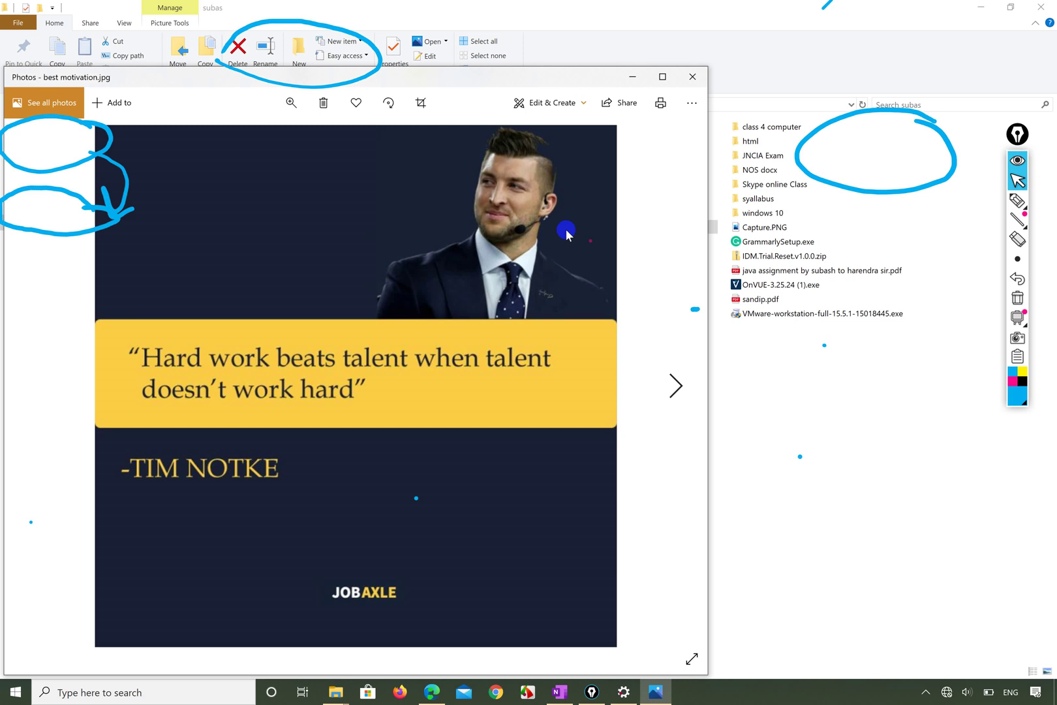
scroll(423, 423, down, 1)
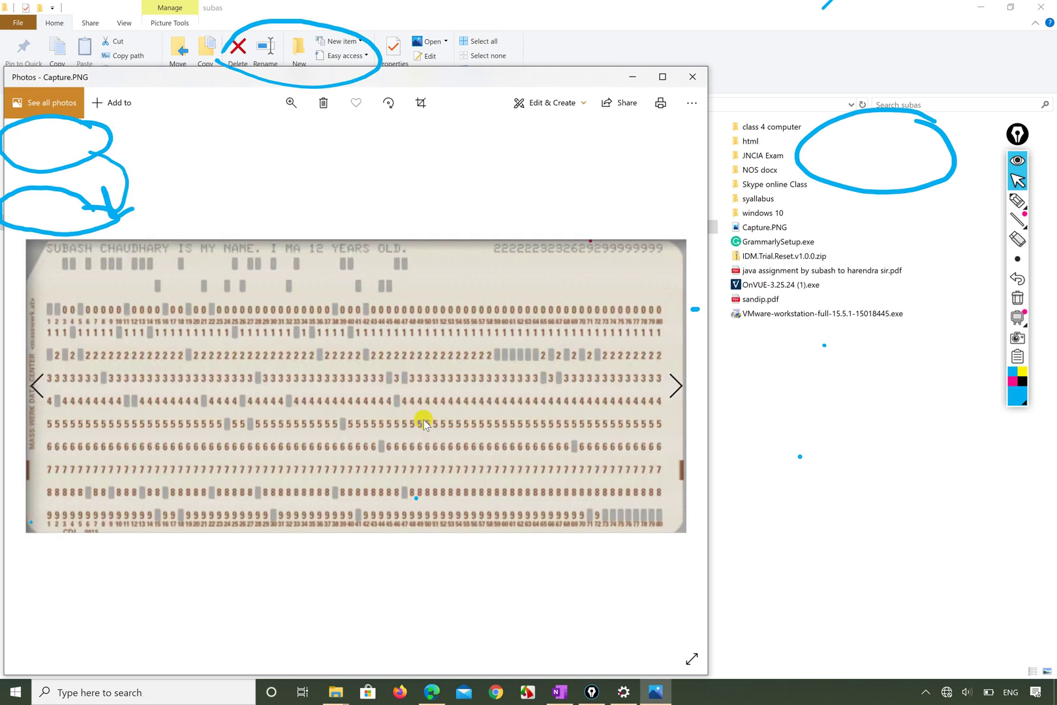
scroll(424, 422, up, 1)
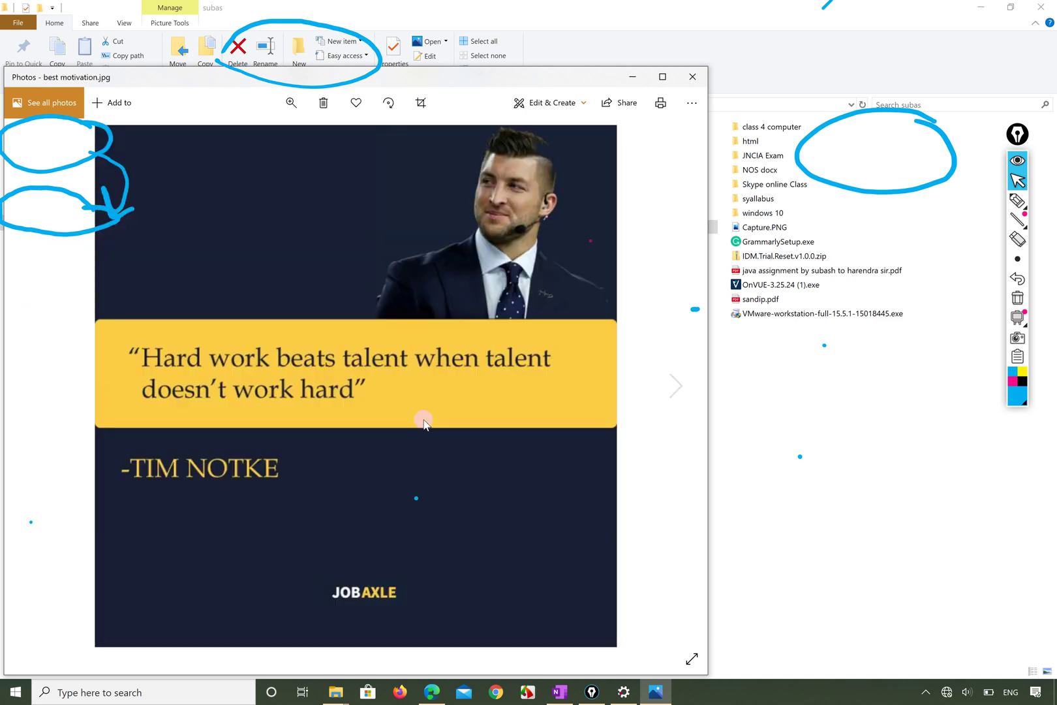
- Set the opened picture as the lock screen and check it on the Lock screen page in Settings
right_click(362, 277)
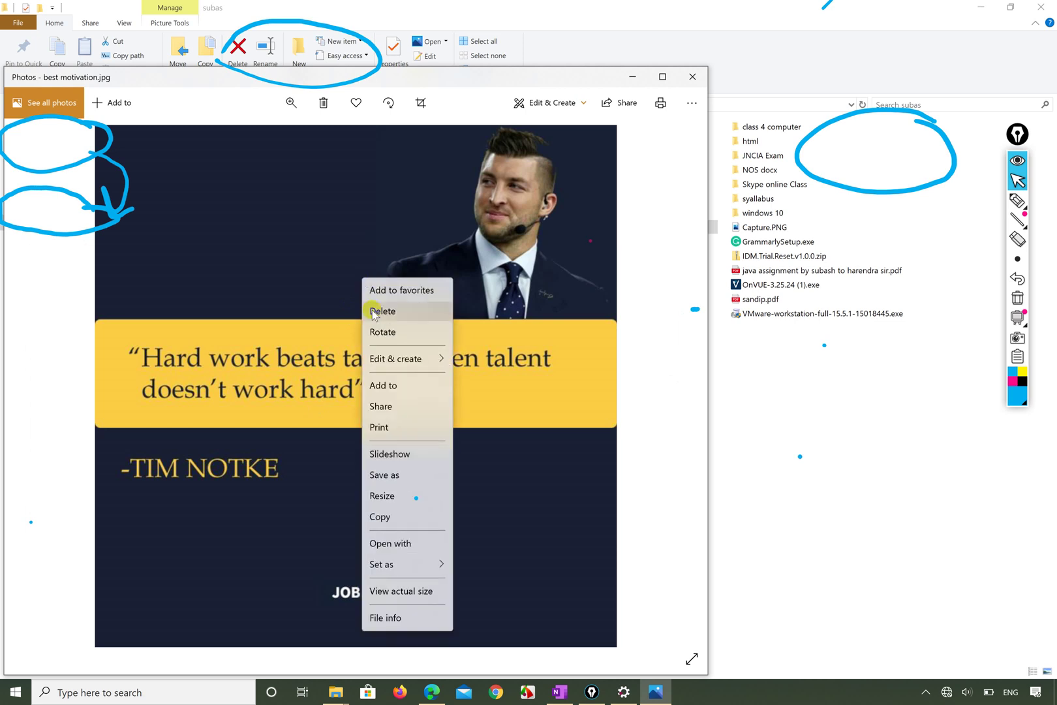
mouse_move(416, 567)
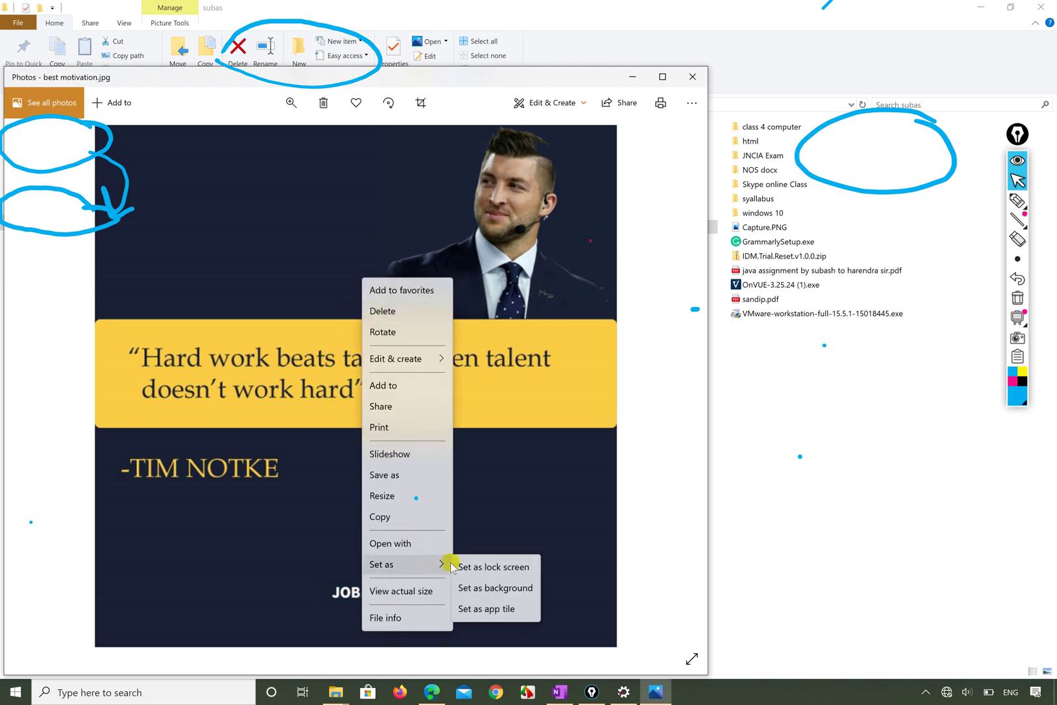
click(505, 569)
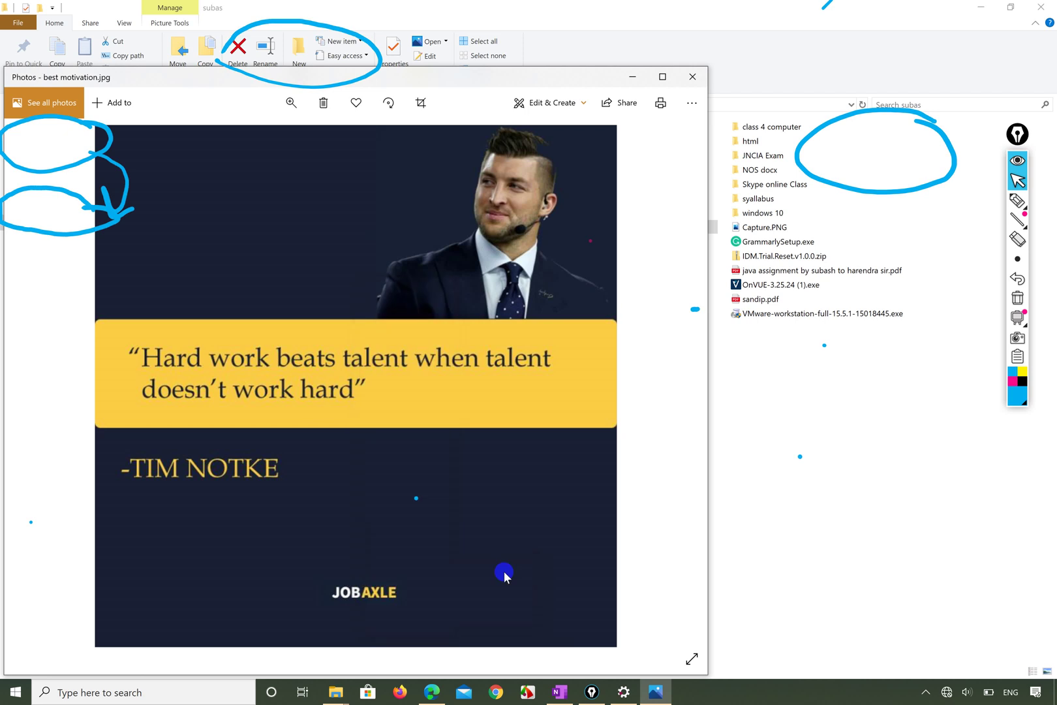
click(623, 690)
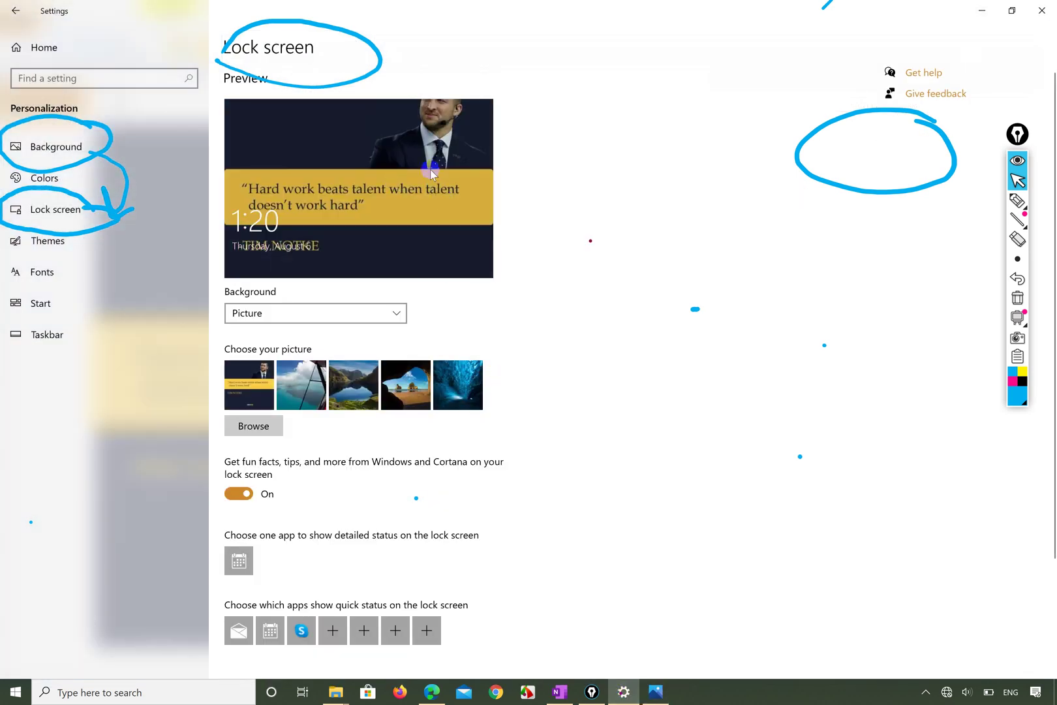
scroll(496, 461, down, 3)
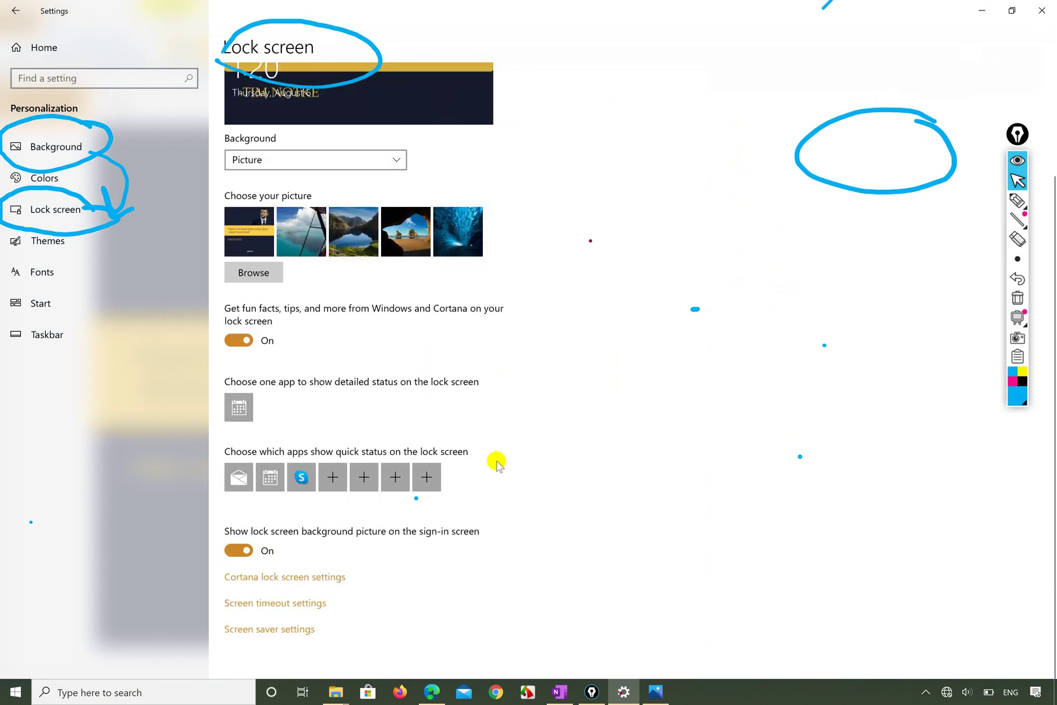
- Lock the computer to check how the chosen lock screen picture looks
scroll(496, 461, up, 3)
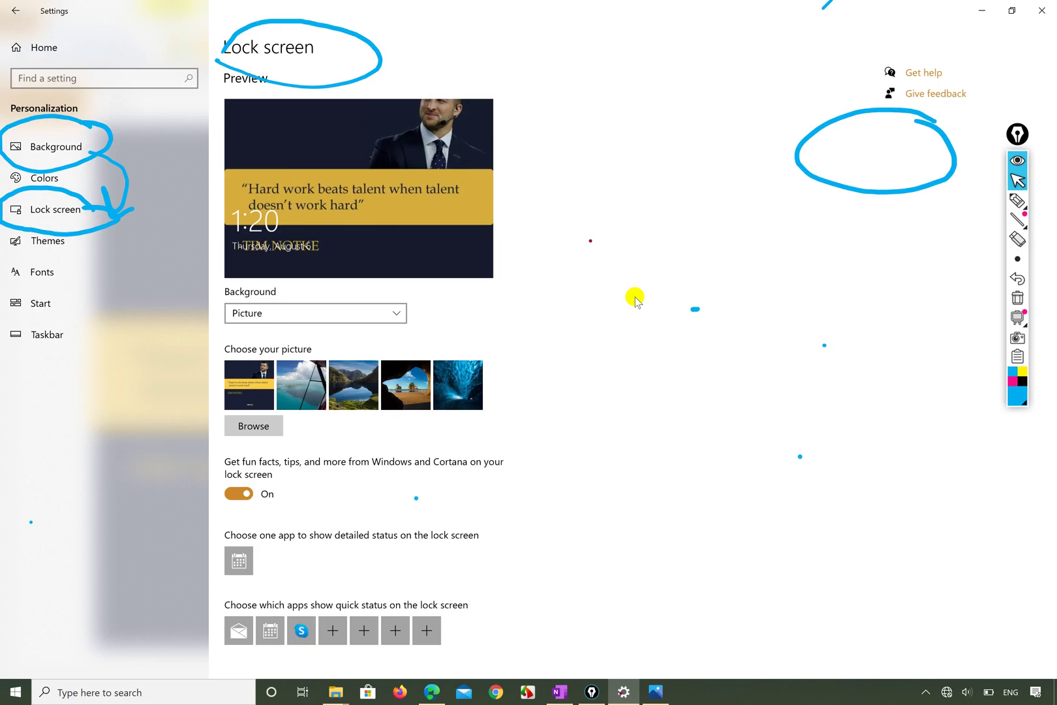
key(super+l)
- Switch to the syllabus PDF in Edge, check-mark "Changing Themes" and erase the upper part of the line beside the section 2 topics
click(432, 691)
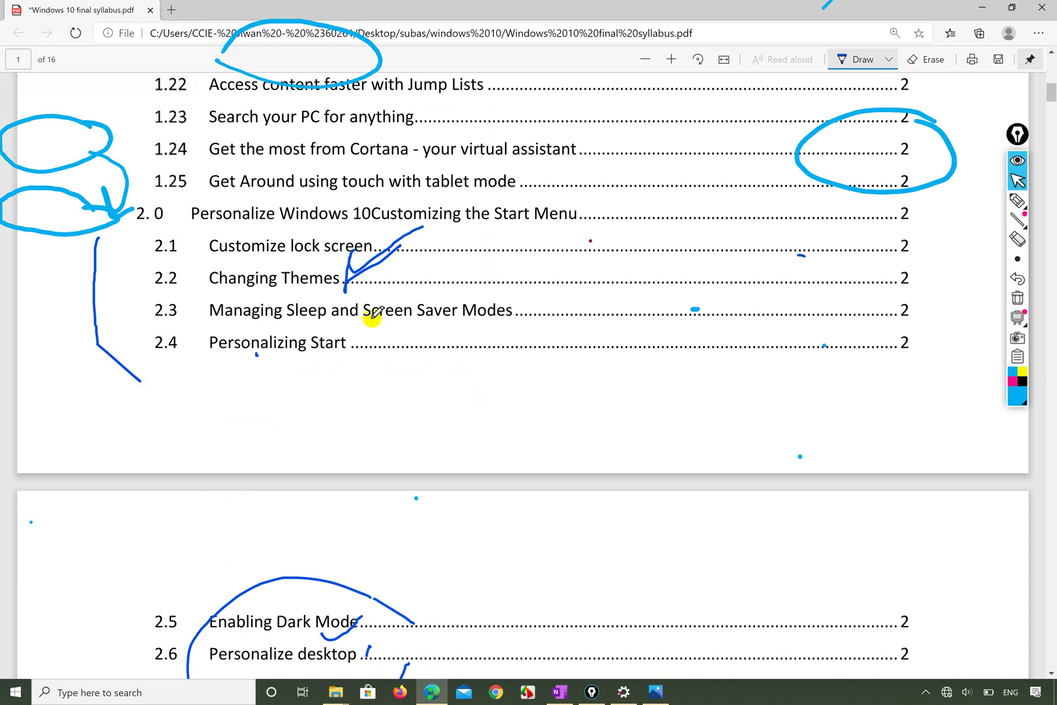
mouse_move(369, 264)
mouse_down()
mouse_move(337, 262)
mouse_move(399, 237)
mouse_up()
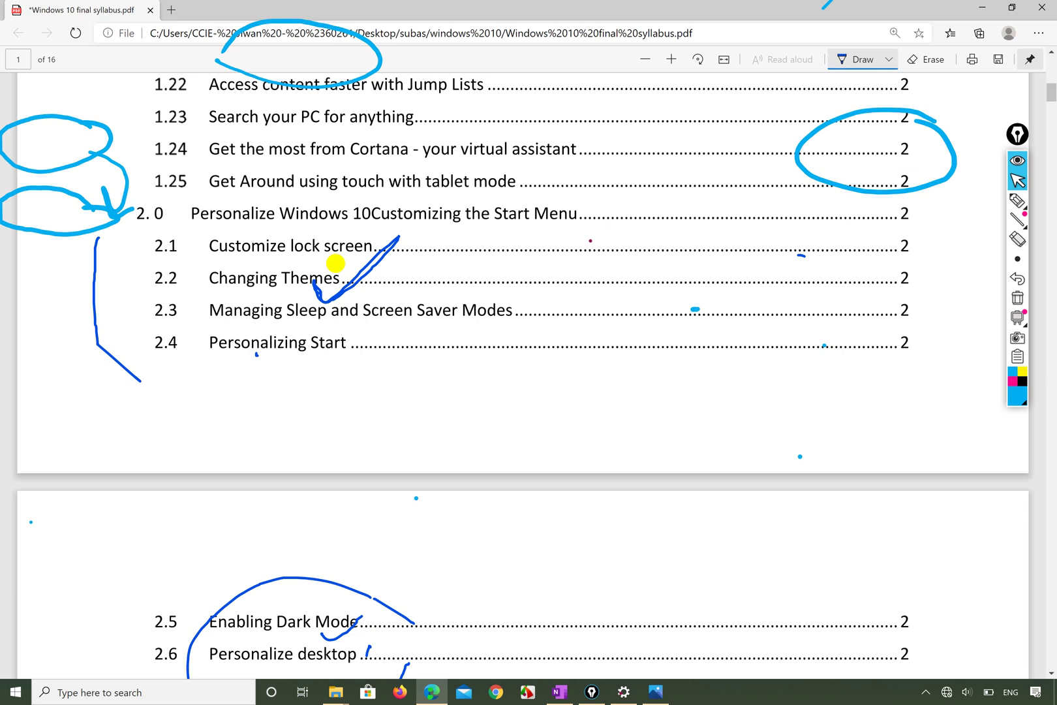
click(92, 298)
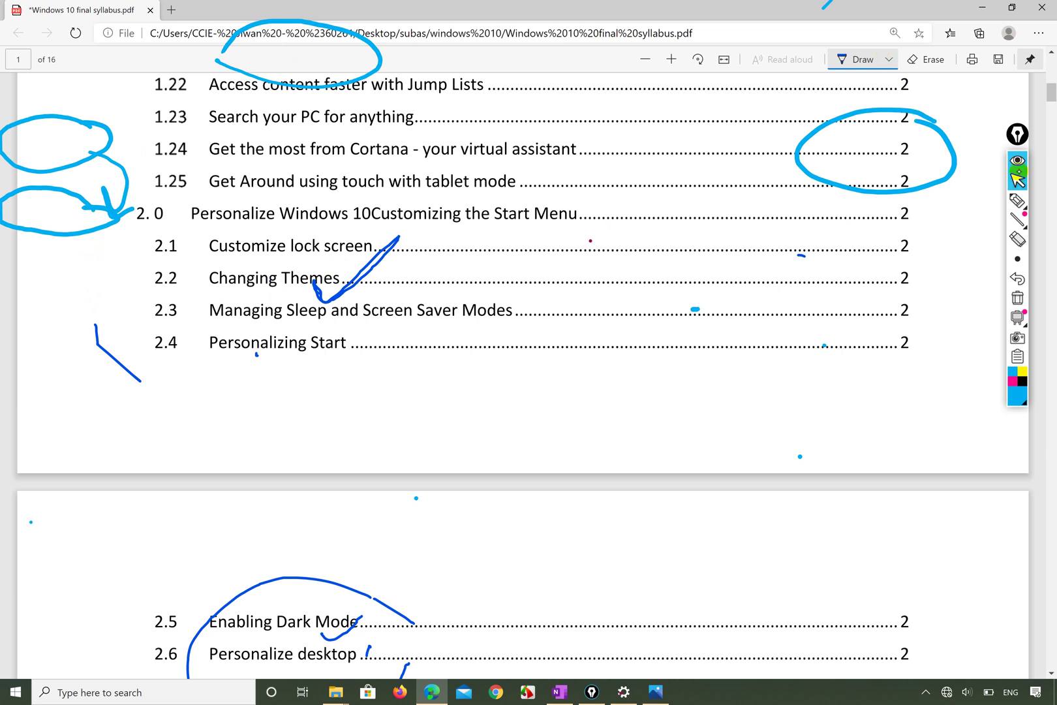
click(933, 53)
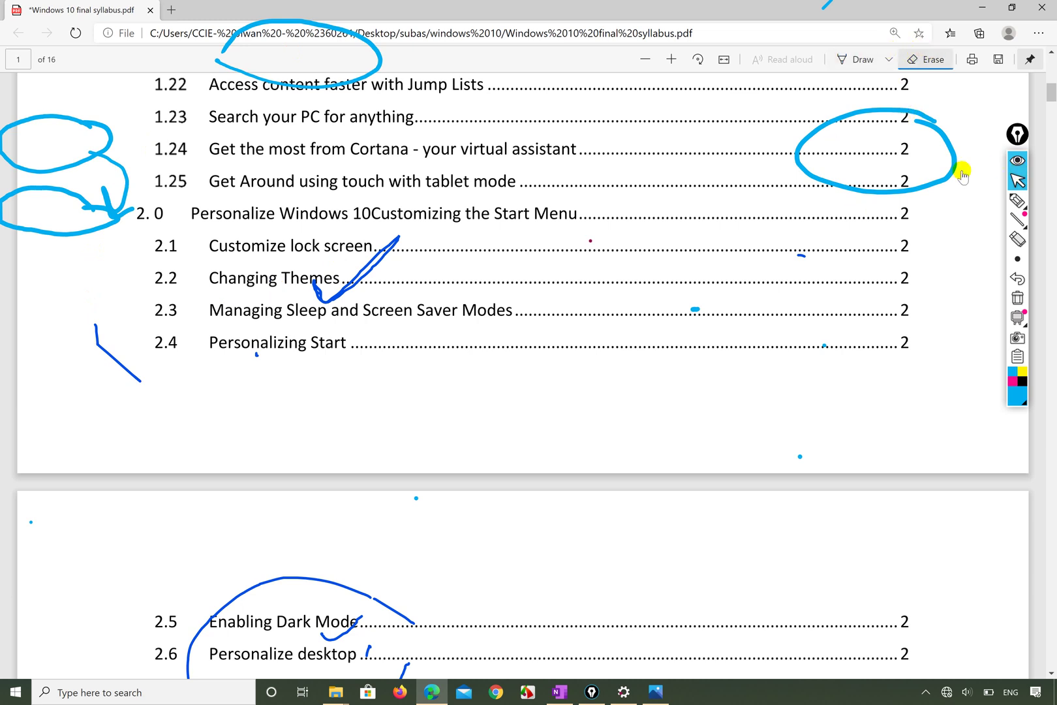
- Erase the light-blue circles and arrow annotated over the screen and return to the normal cursor
click(1017, 200)
click(804, 193)
mouse_move(475, 79)
mouse_down()
mouse_move(19, 253)
mouse_move(24, 277)
mouse_up()
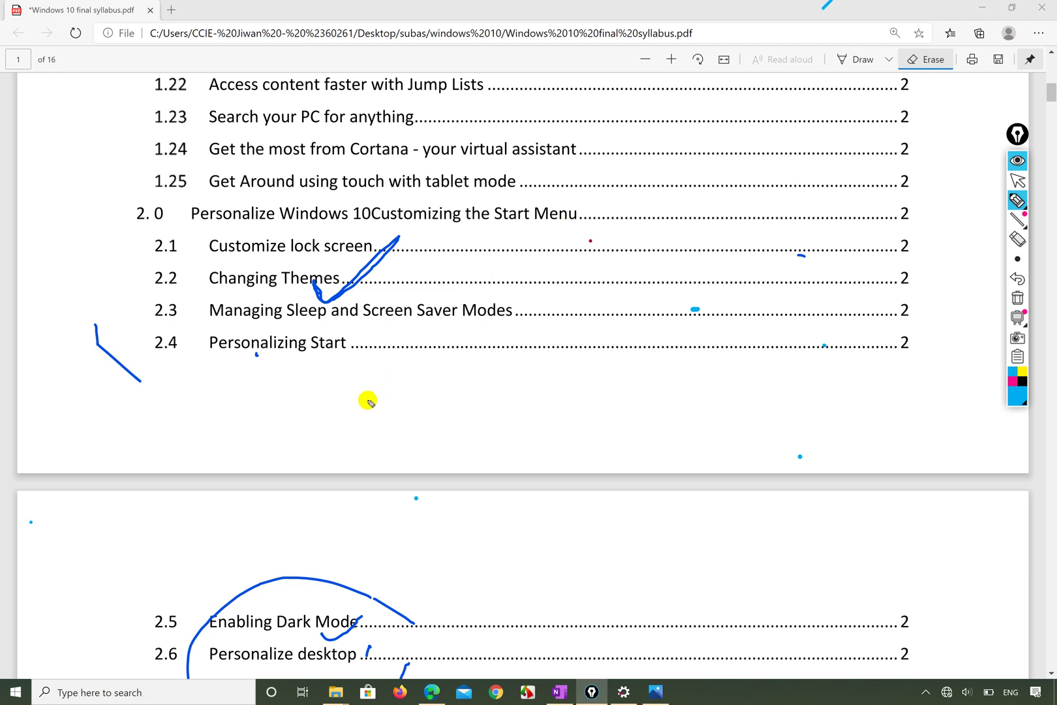
click(1017, 181)
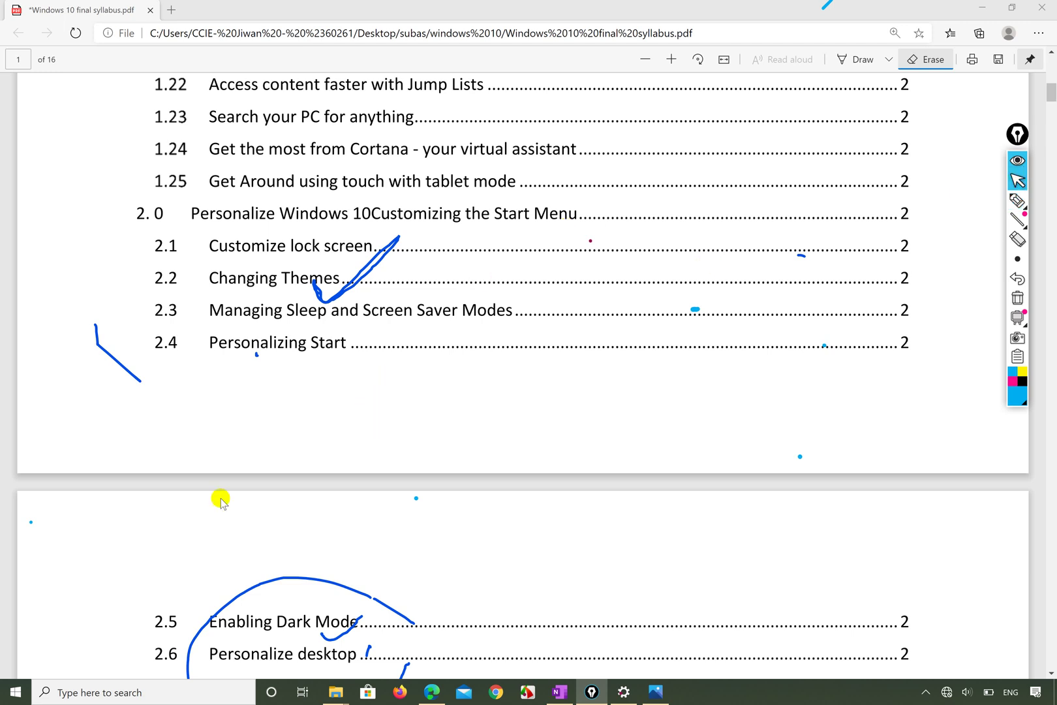
- Look over the app list and tiles in the Start menu and close it
click(16, 691)
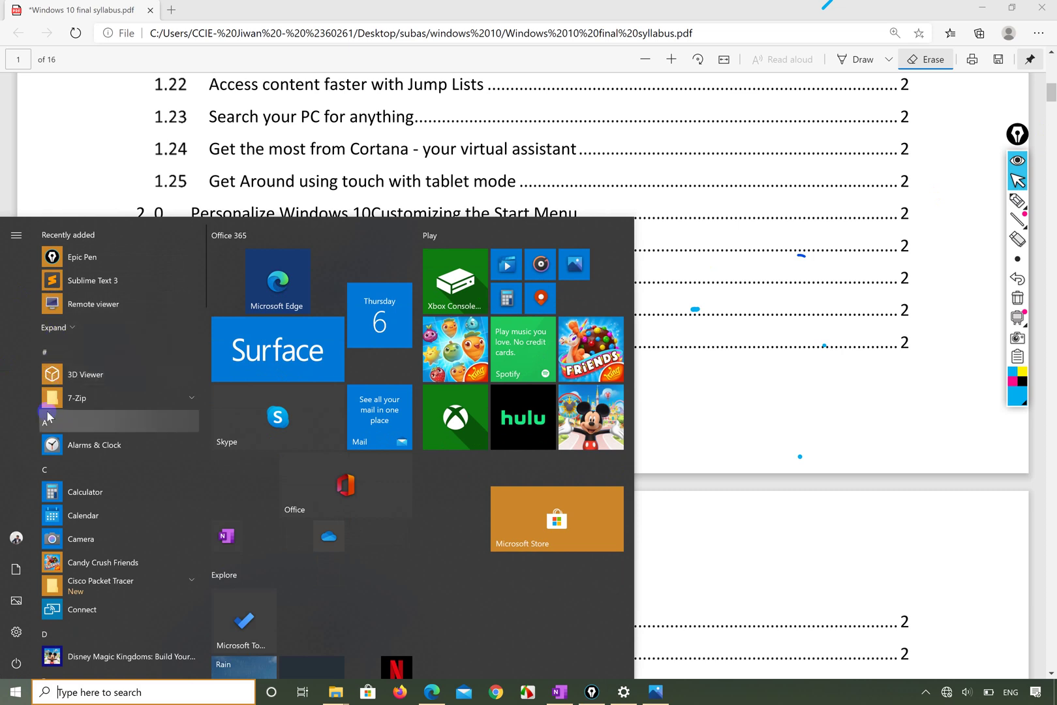
click(156, 267)
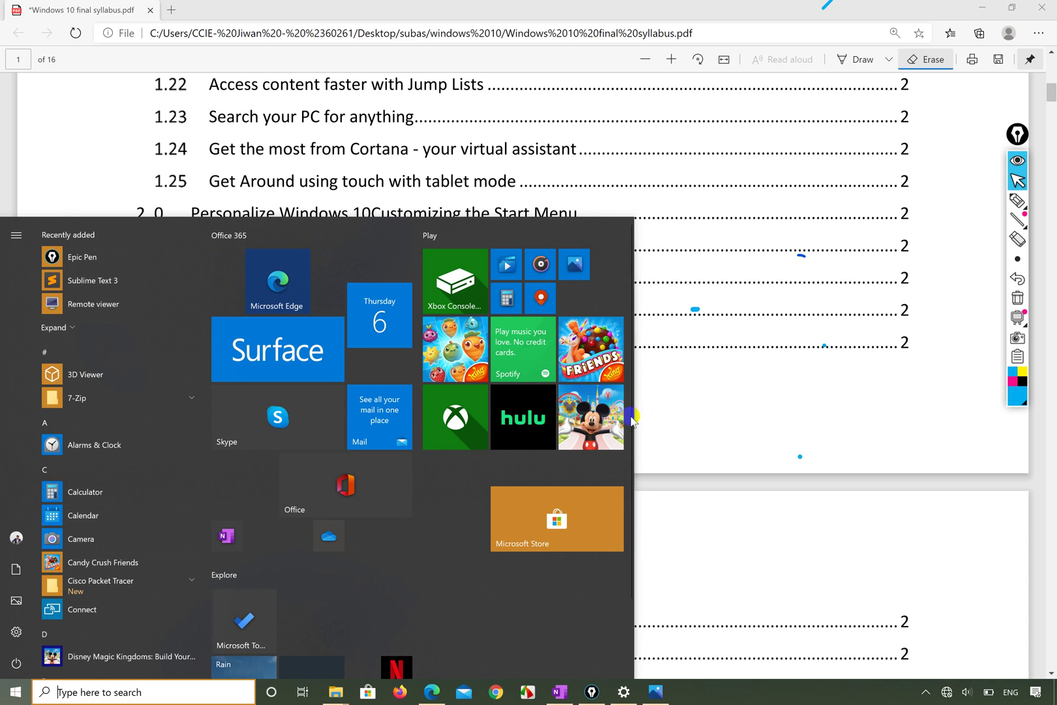
click(736, 556)
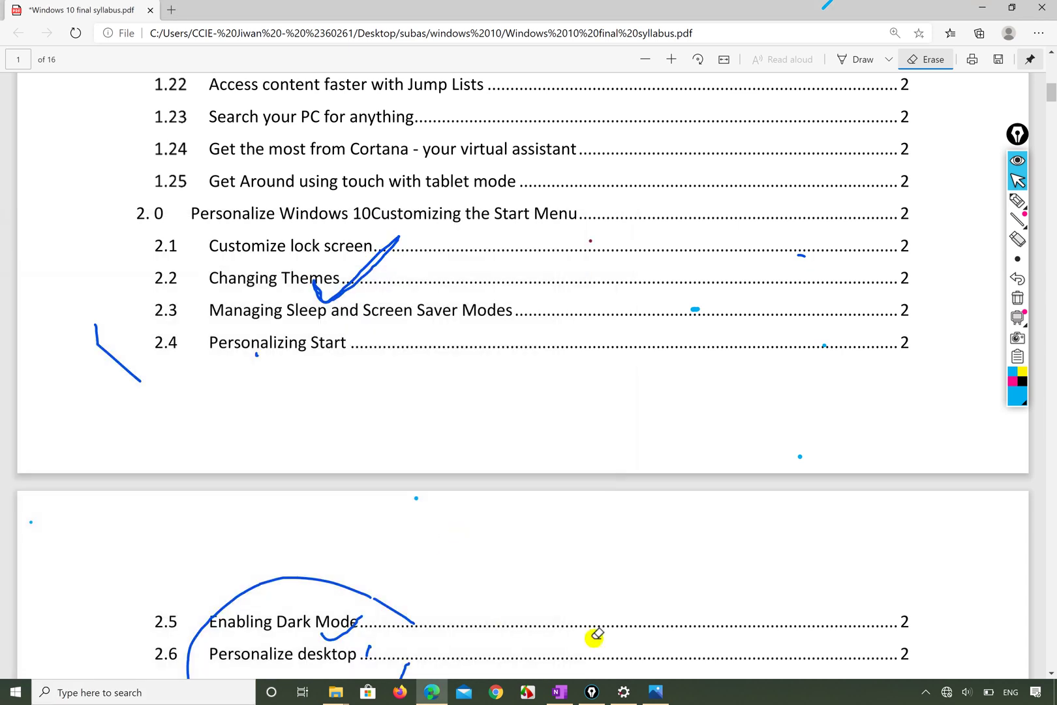
- Minimize the syllabus PDF and clear away the other open windows, including Settings, to reach the desktop
click(980, 9)
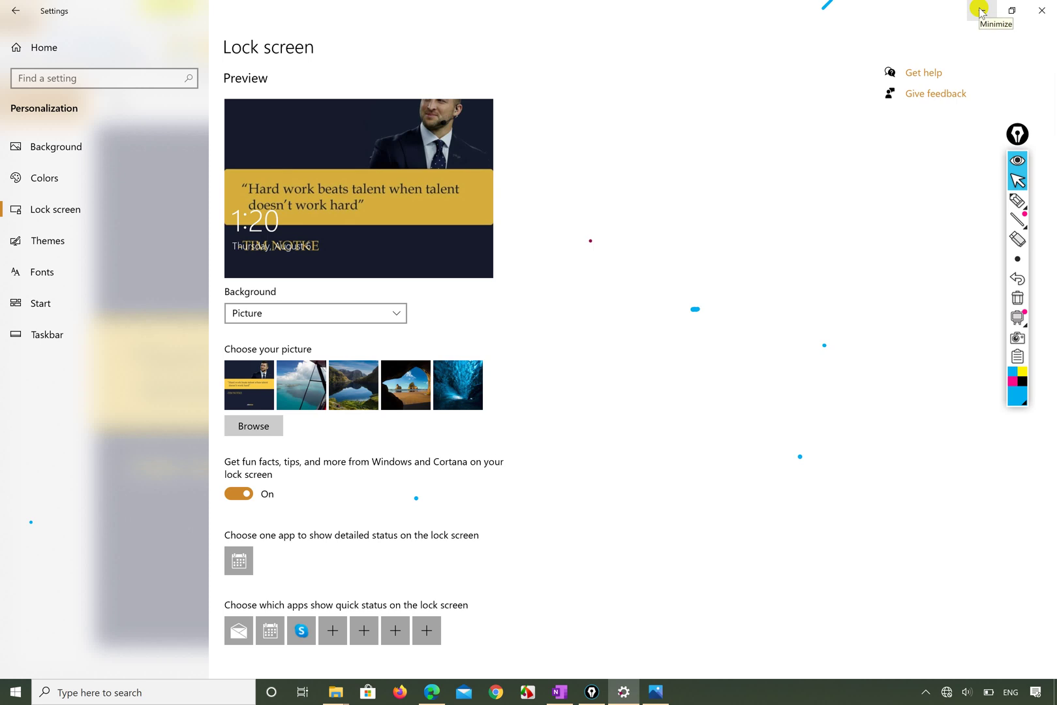
click(1056, 1)
click(693, 74)
click(1041, 7)
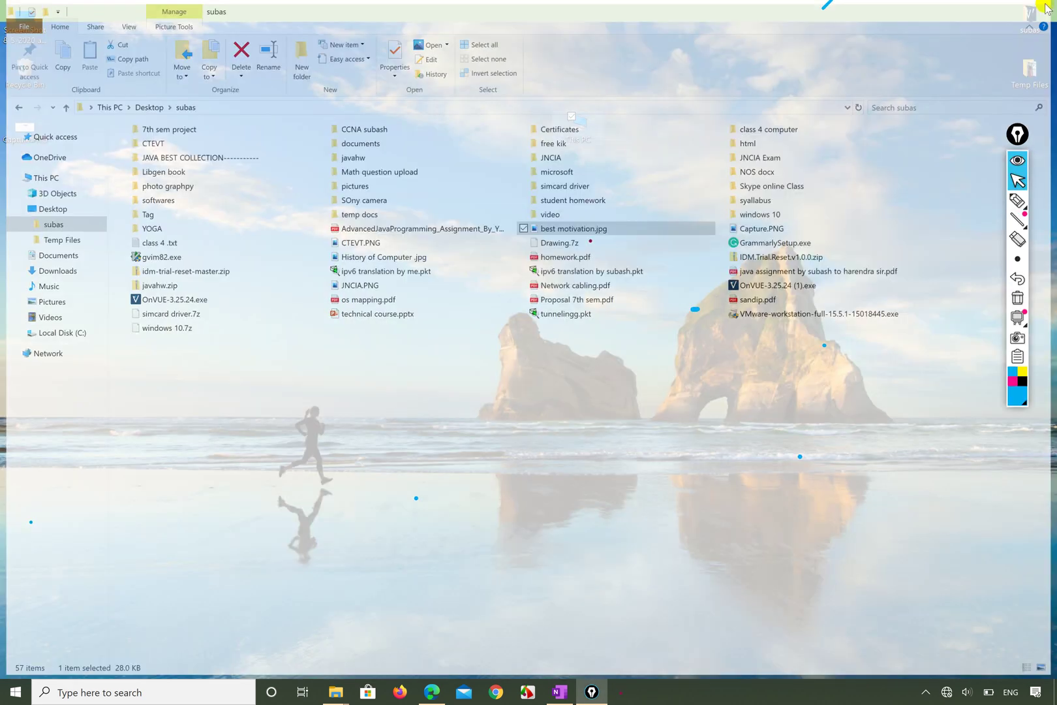
click(497, 270)
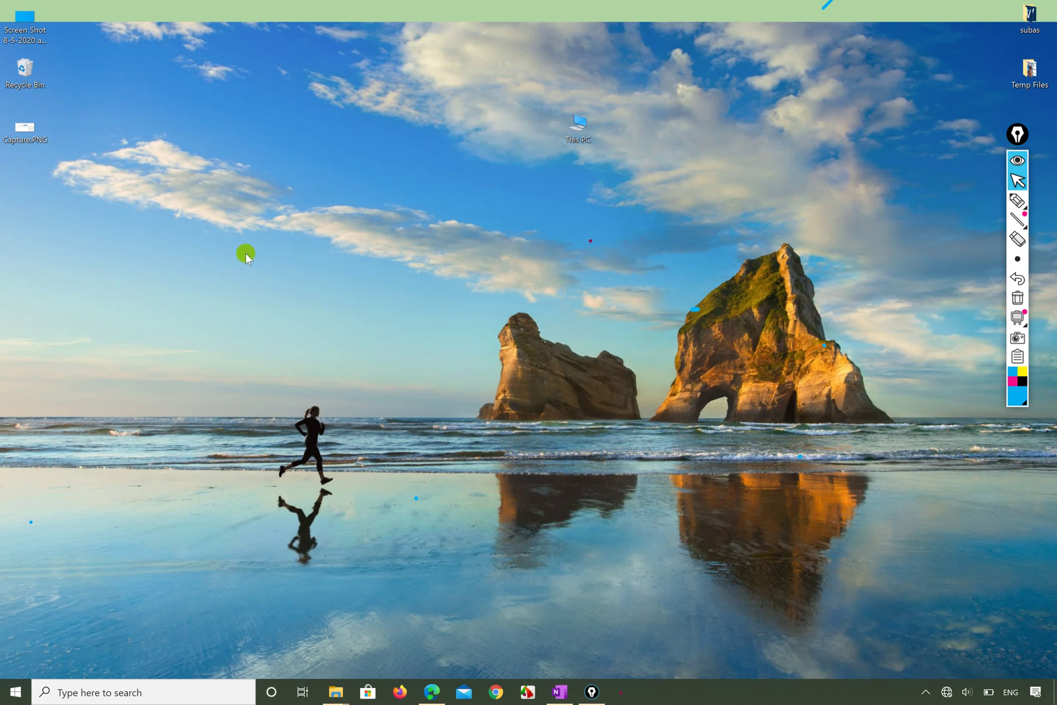
- Open the desktop's Personalization settings and annotate the categories, circling Background and Lock screen and adding a check mark at Themes
right_click(122, 234)
click(101, 391)
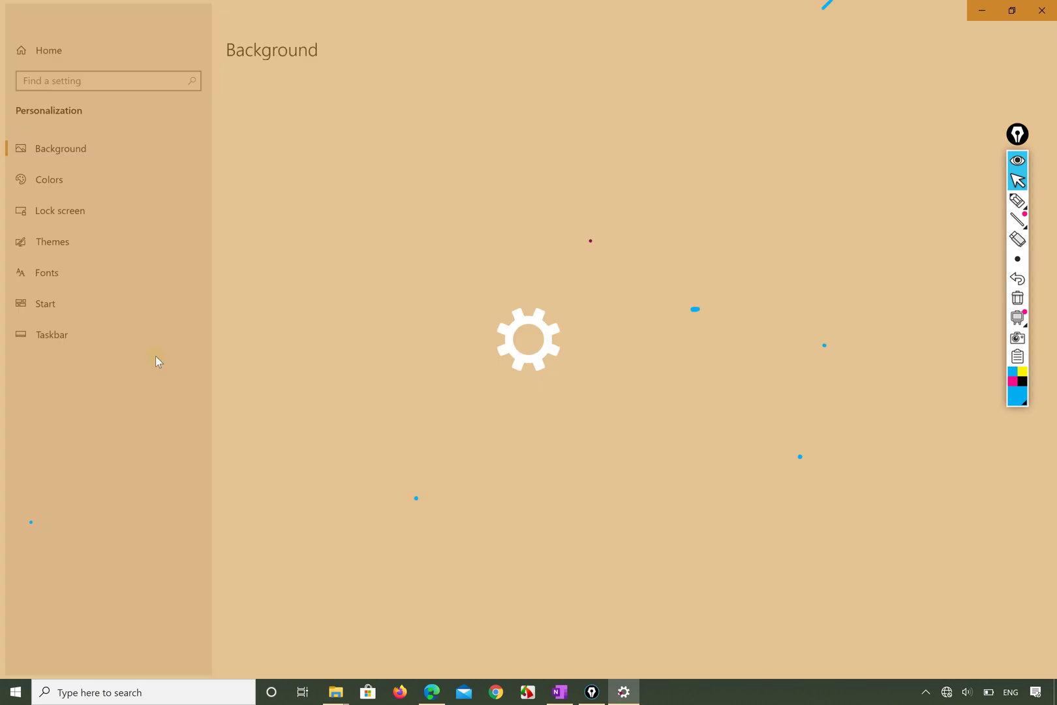
mouse_move(1024, 201)
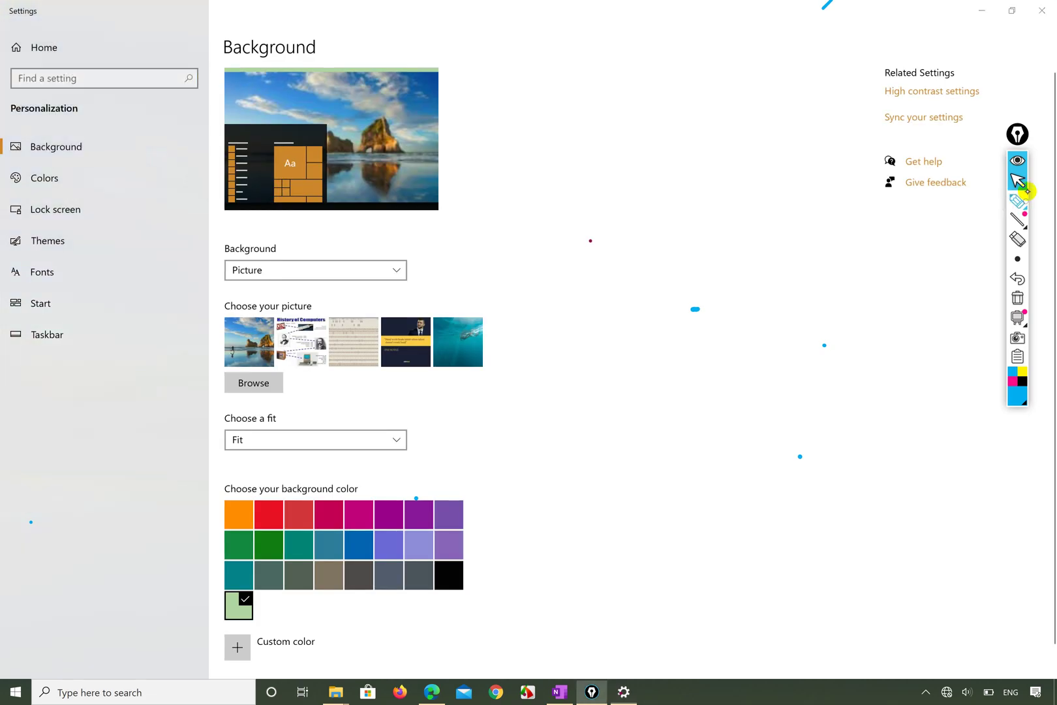
click(957, 201)
mouse_move(26, 158)
mouse_down()
mouse_move(15, 124)
mouse_move(24, 160)
mouse_up()
mouse_move(80, 192)
mouse_down()
mouse_move(24, 192)
mouse_move(88, 219)
mouse_move(70, 198)
mouse_up()
drag(79, 249, 122, 223)
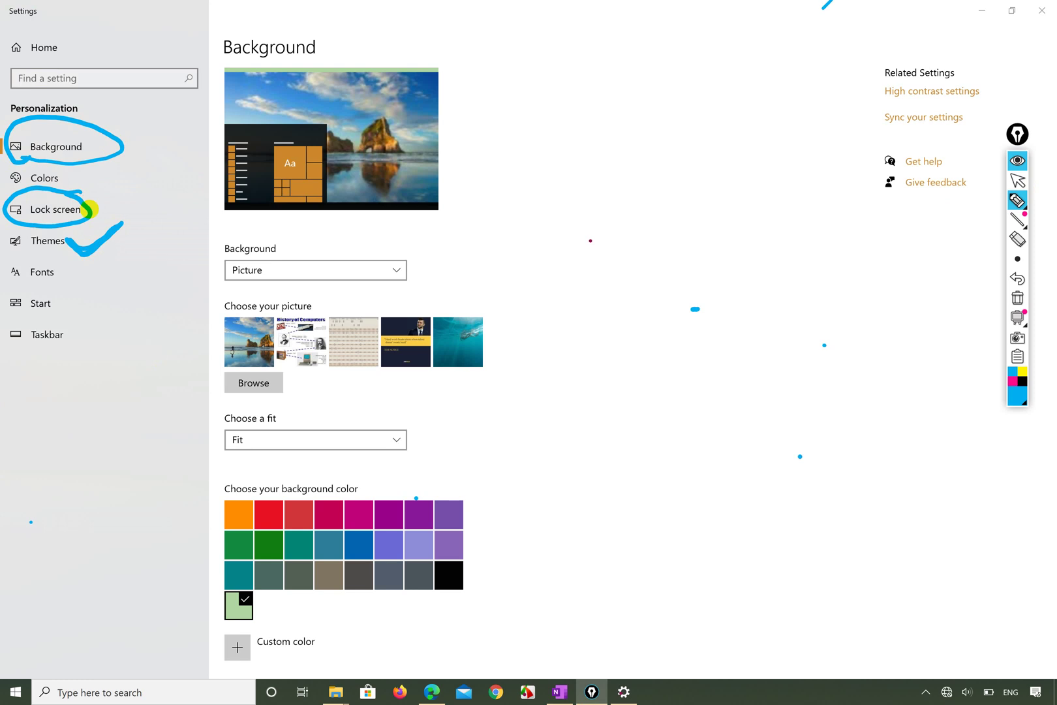
click(1018, 180)
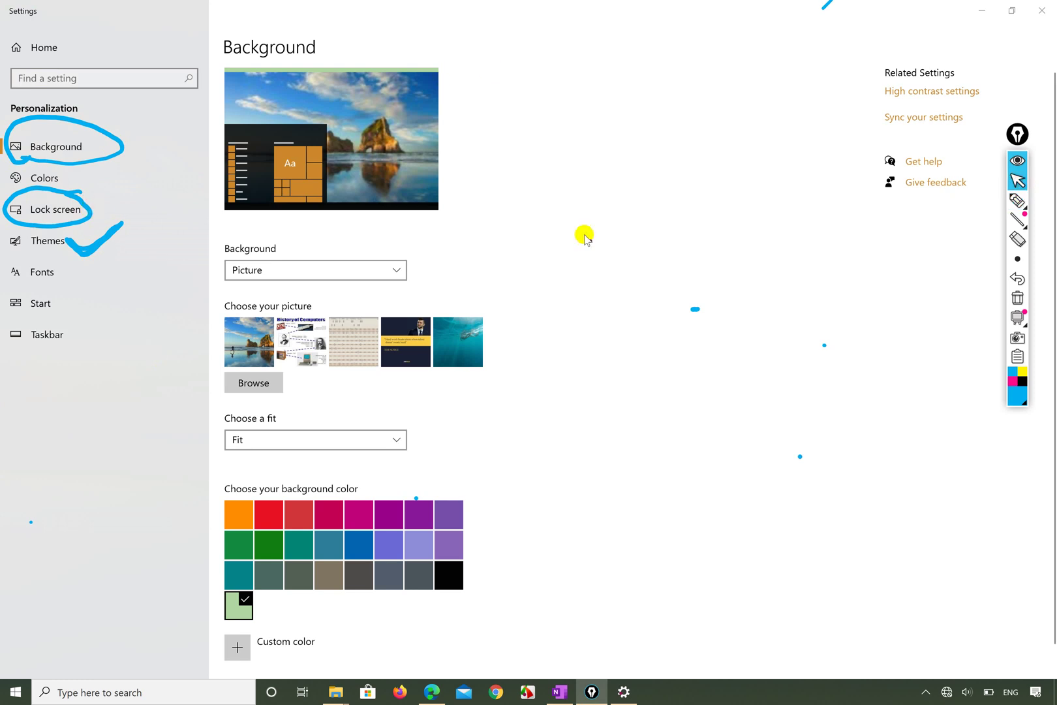
- Apply the "Windows" theme from the Themes settings and check its look in the Start menu
click(30, 245)
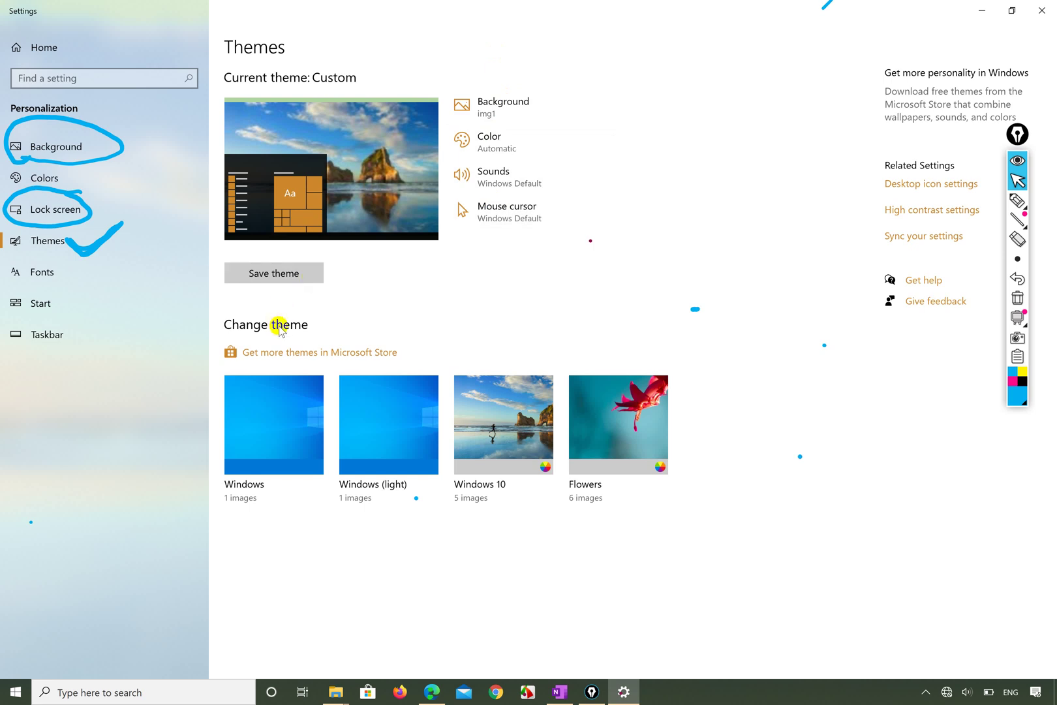
click(273, 427)
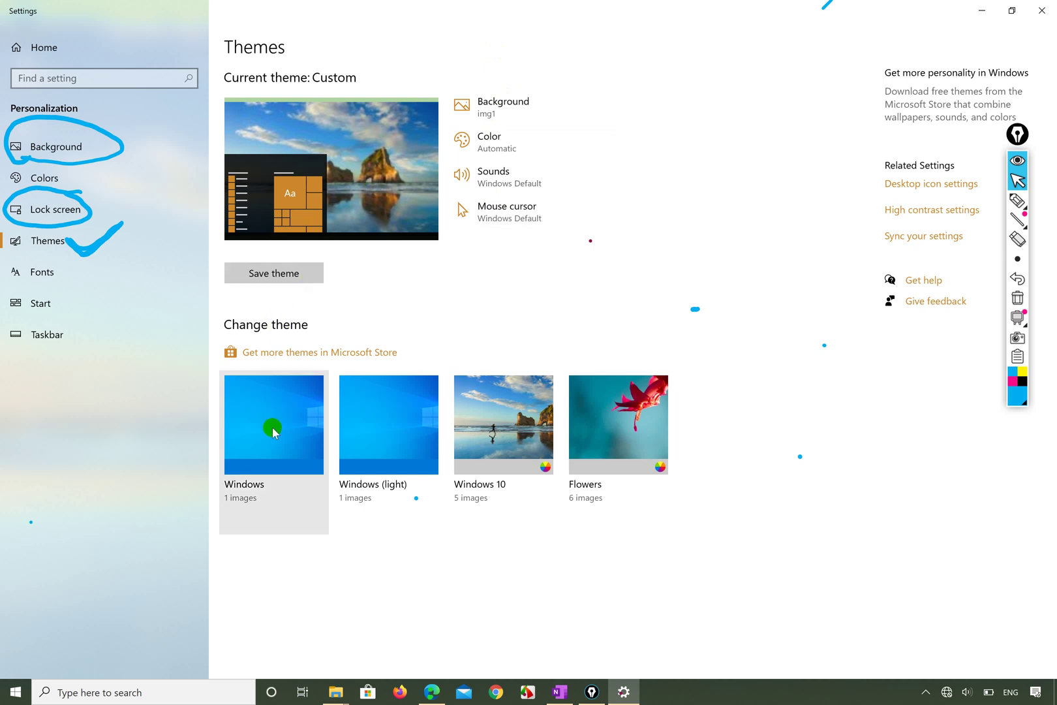
click(285, 429)
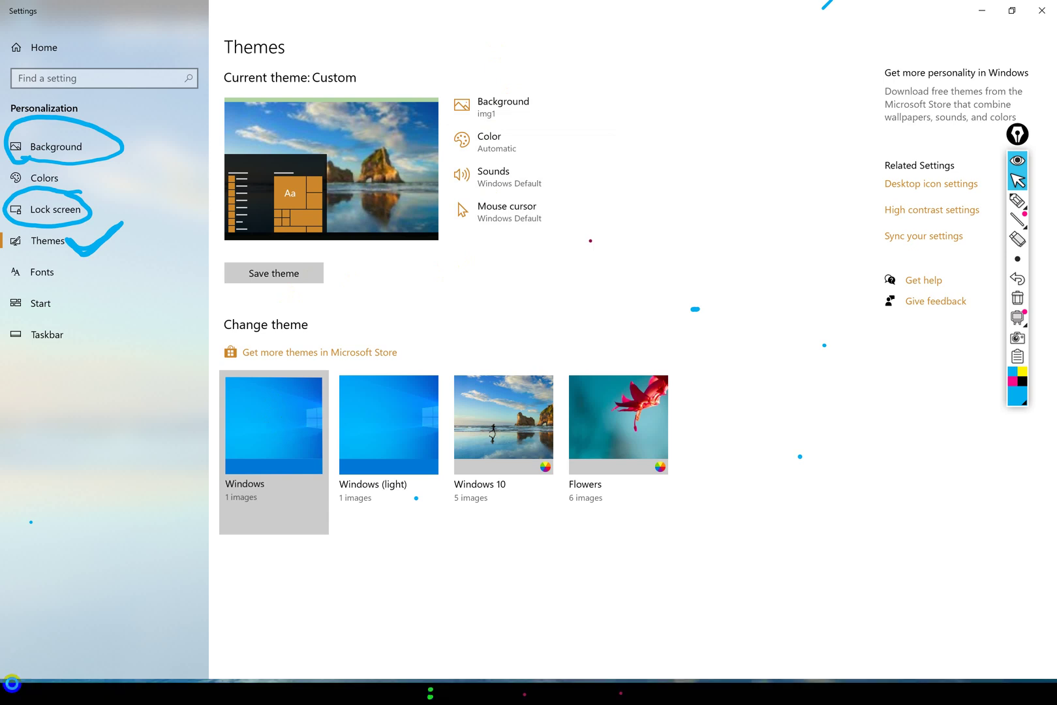
click(13, 689)
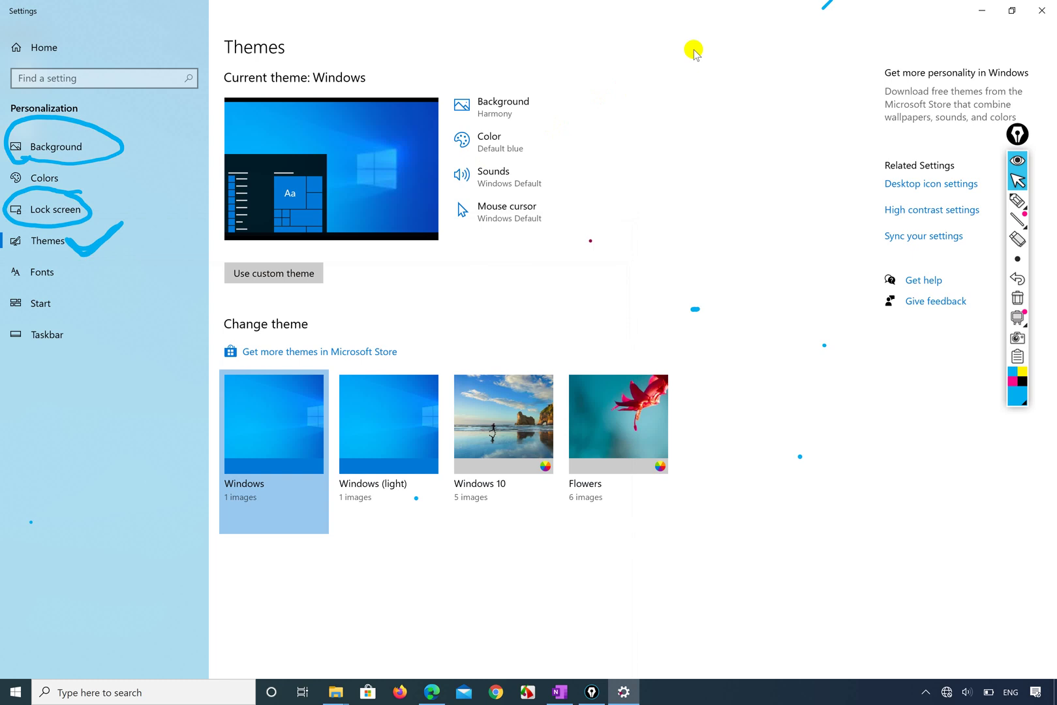
click(330, 191)
- Set the theme's accent color to the red in the second row of Windows colors and check it in the Start menu
click(500, 147)
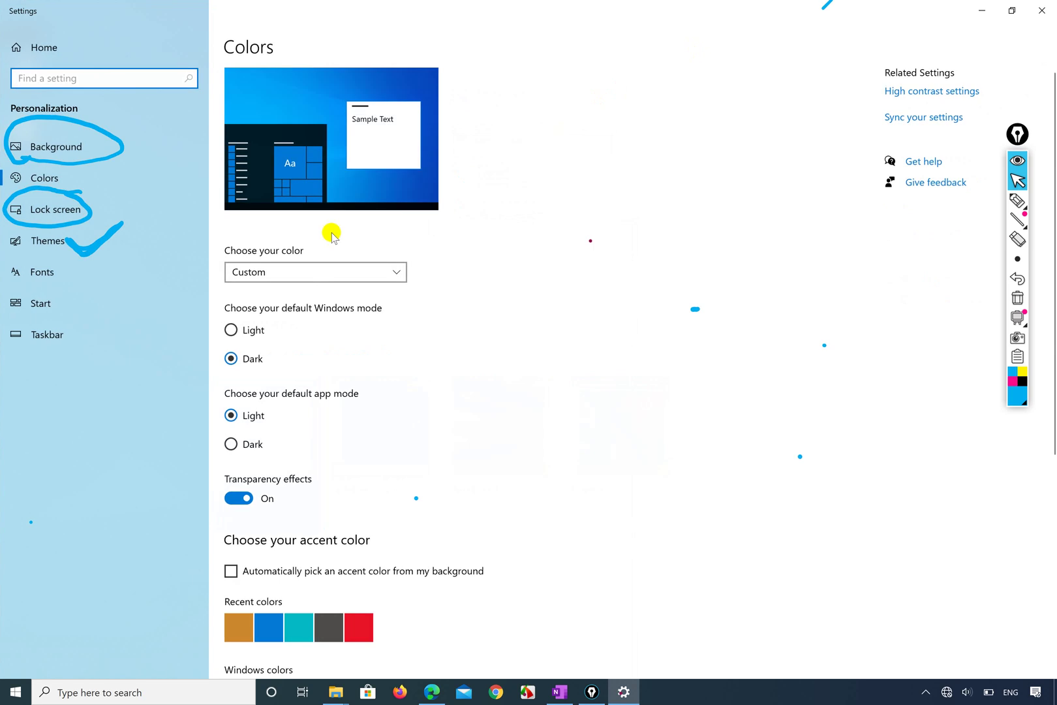
scroll(287, 411, down, 3)
scroll(287, 429, down, 3)
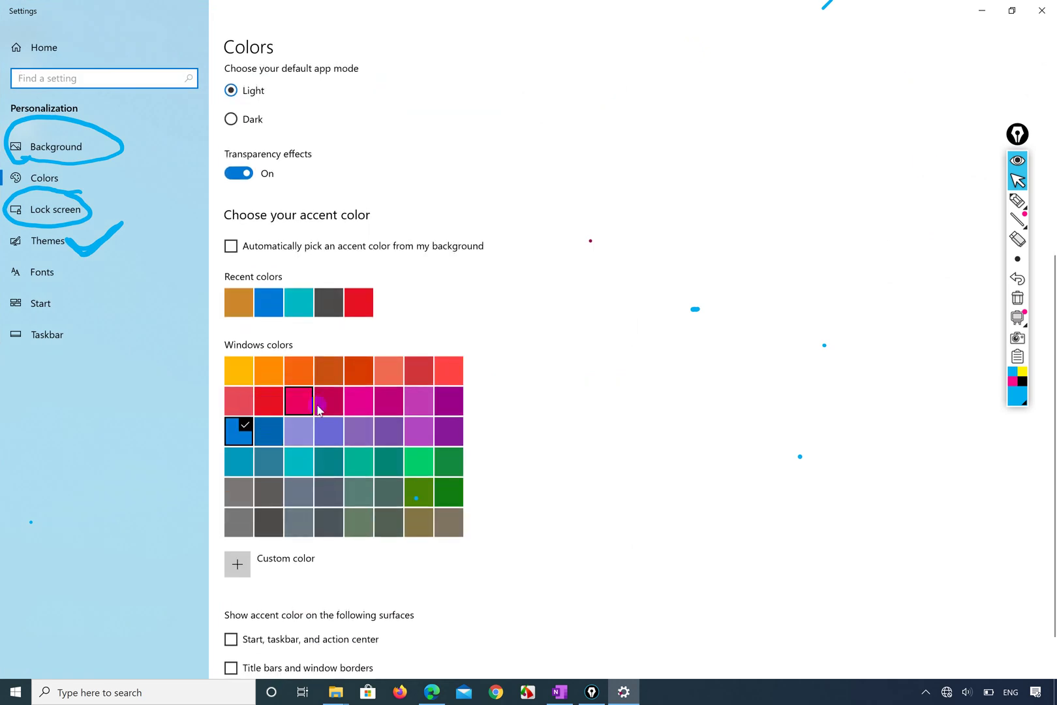
click(273, 407)
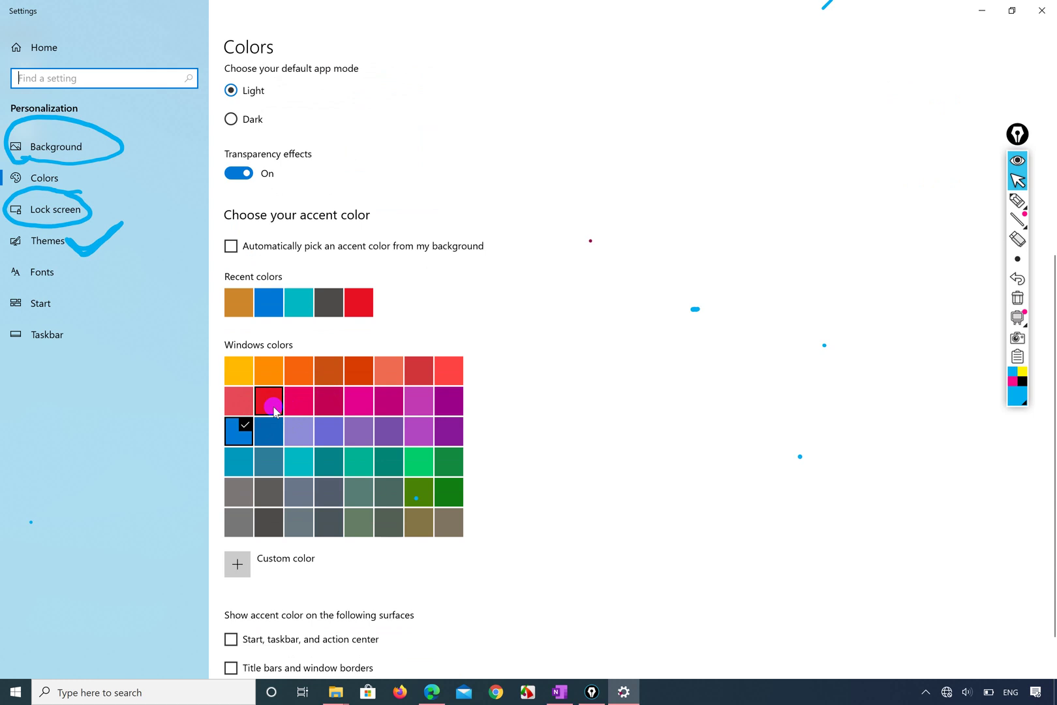
scroll(418, 281, up, 5)
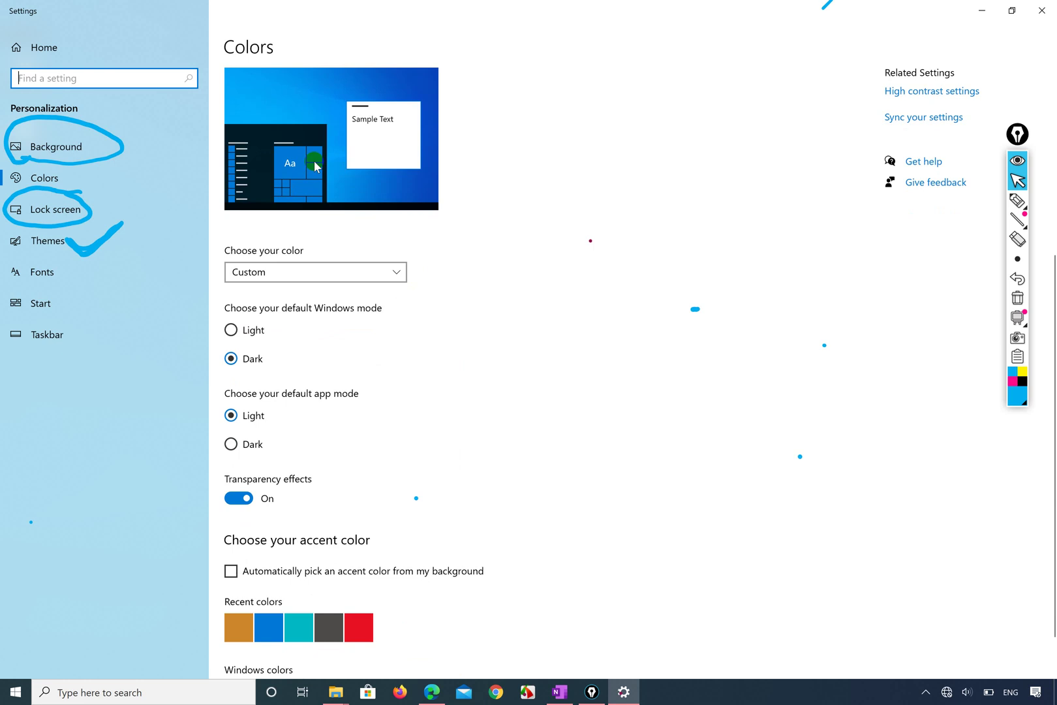
scroll(423, 431, down, 3)
click(273, 538)
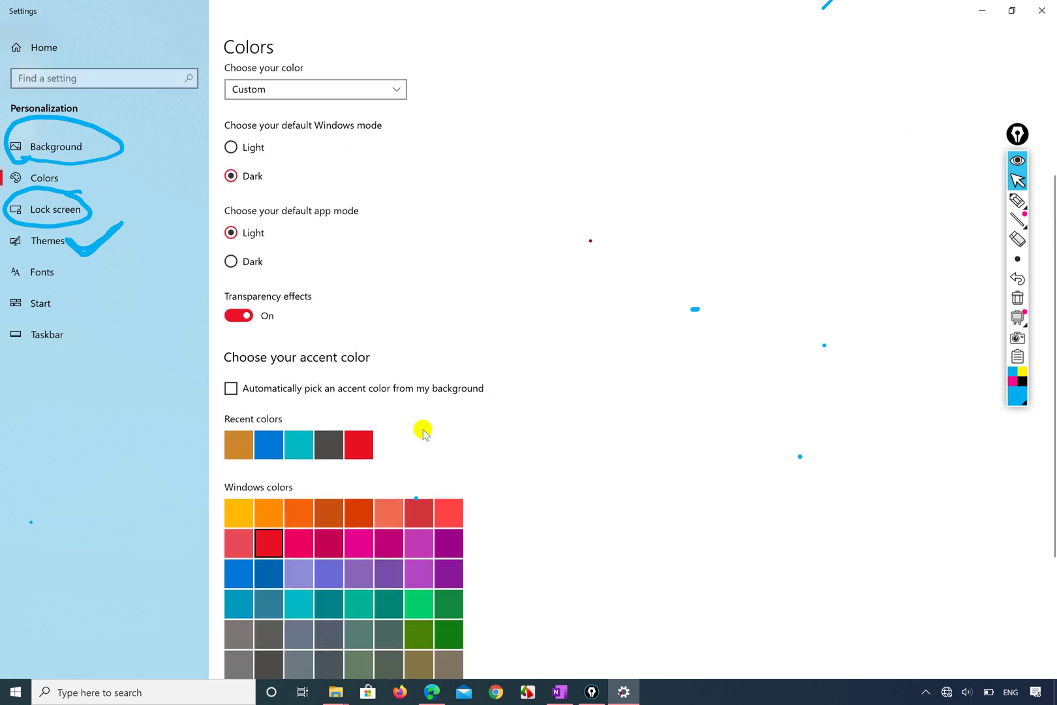
scroll(420, 429, up, 3)
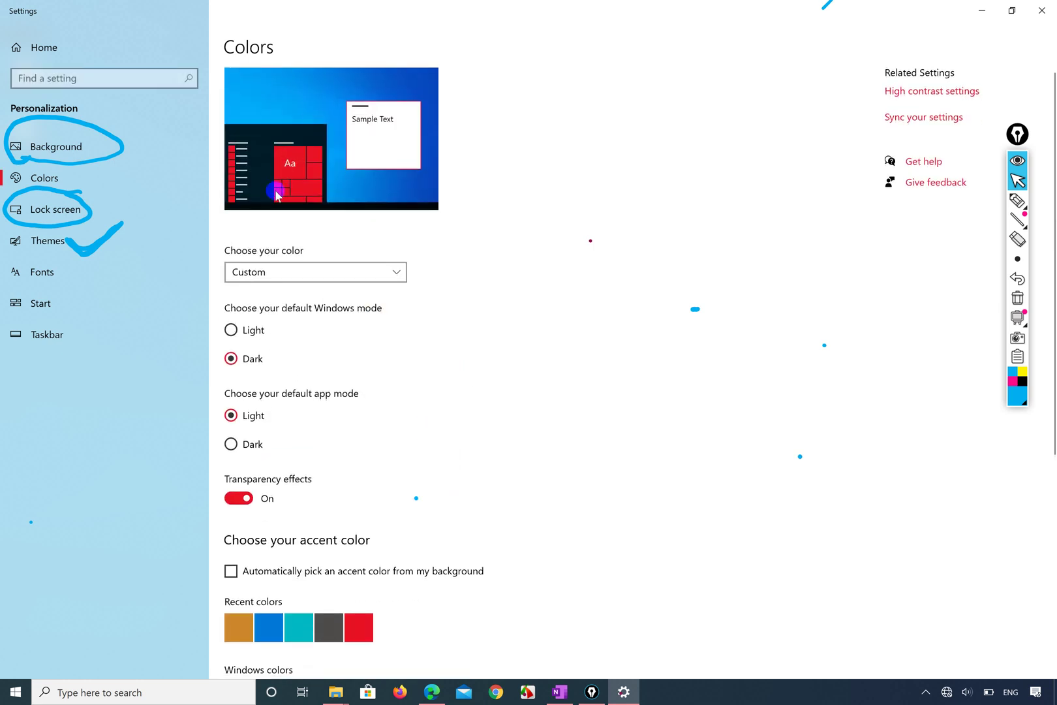
click(13, 696)
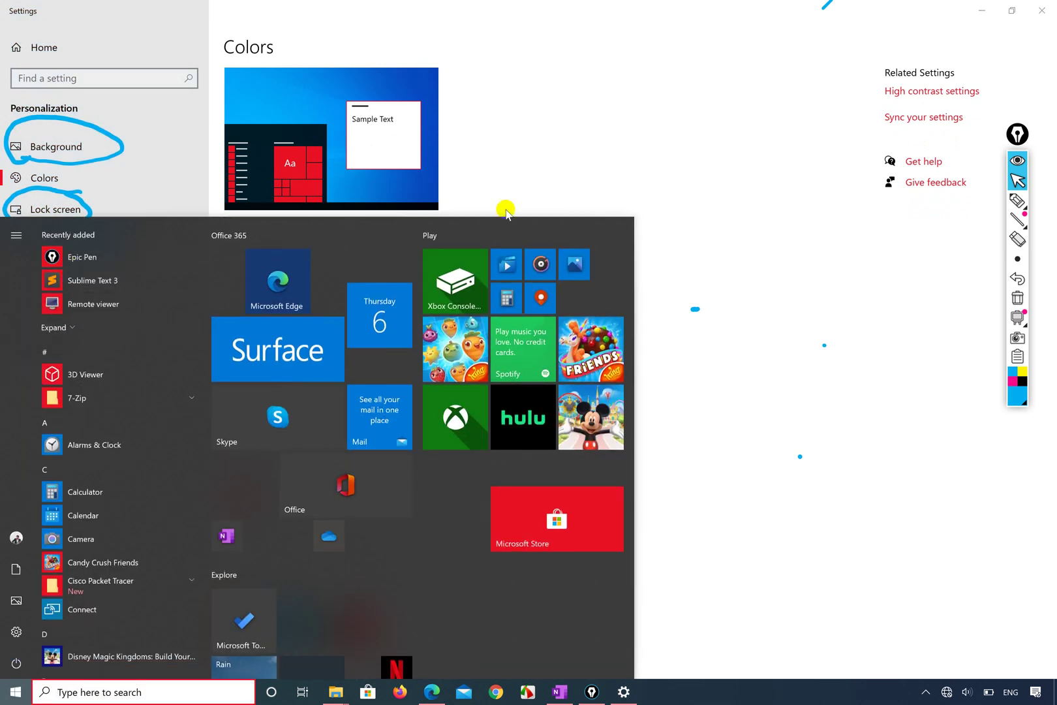
click(663, 101)
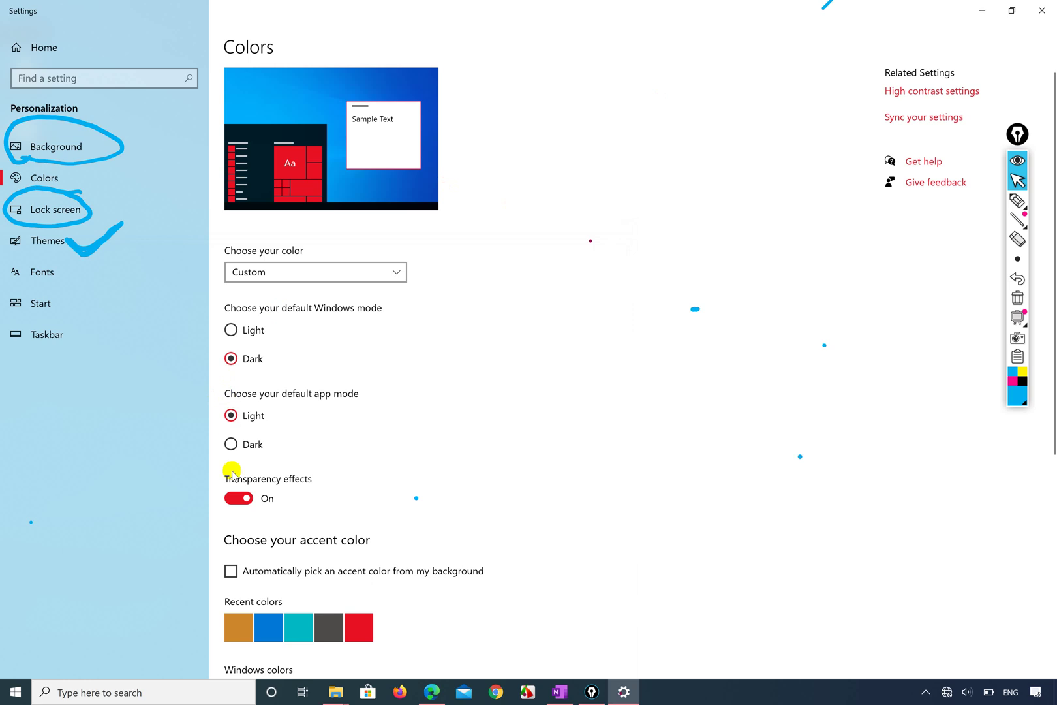
- Circle the Light and Dark options of the default Windows and app modes on screen, and remove those circles
scroll(259, 498, down, 1)
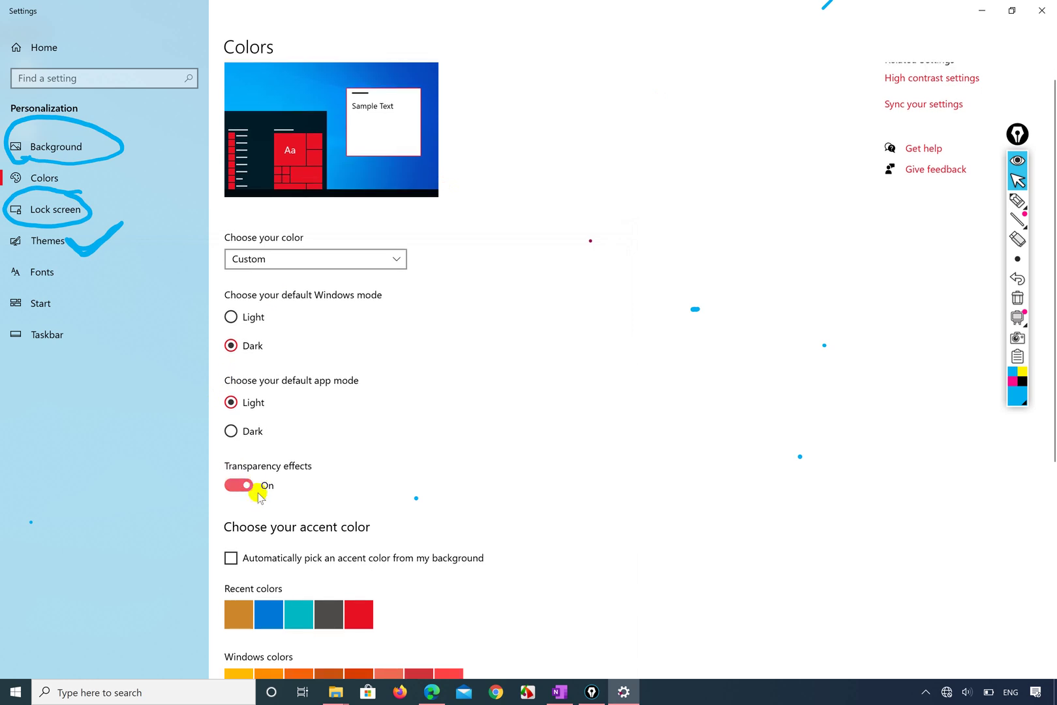
click(1017, 200)
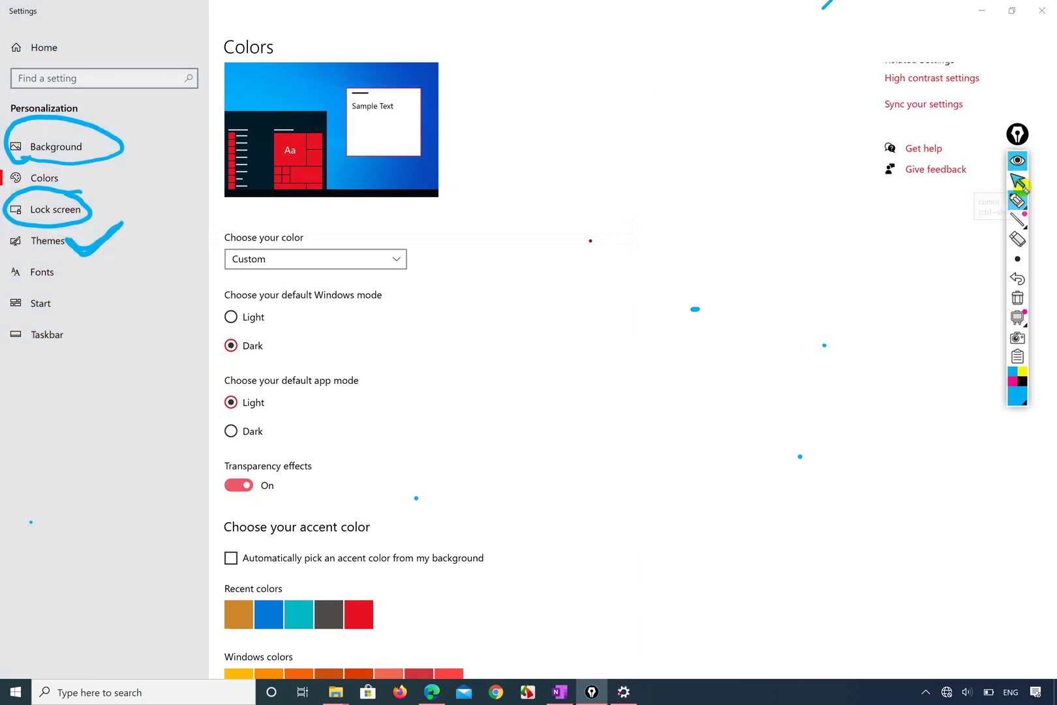
mouse_move(274, 457)
mouse_down()
mouse_move(222, 476)
mouse_move(277, 460)
mouse_up()
mouse_move(248, 394)
mouse_down()
mouse_move(215, 363)
mouse_move(227, 345)
mouse_up()
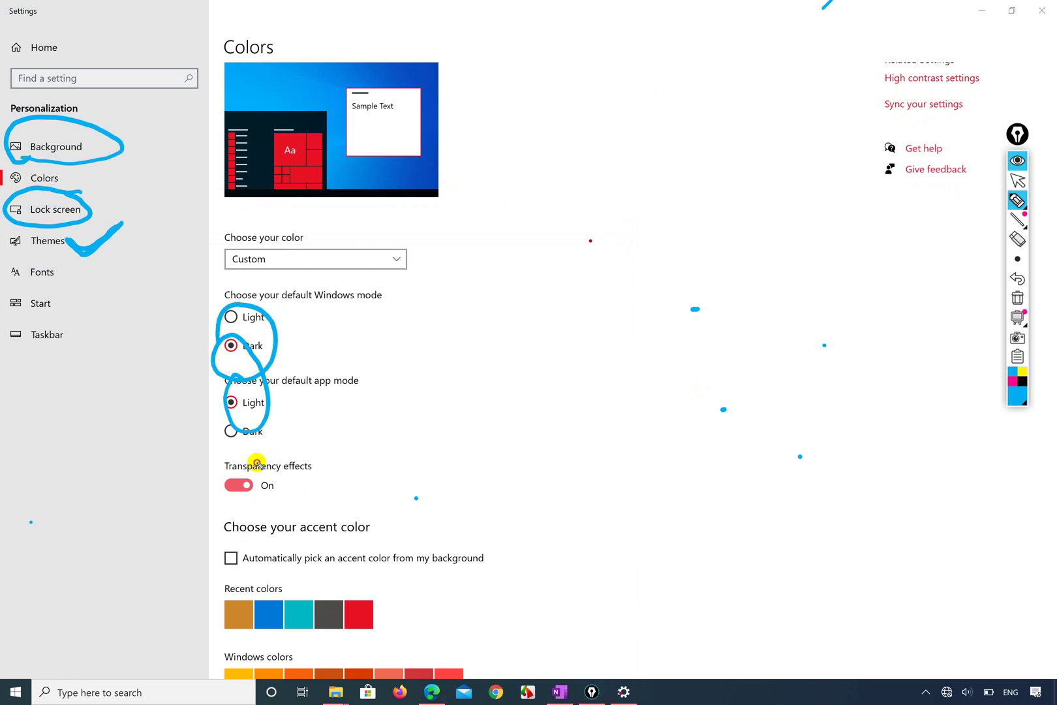
click(377, 184)
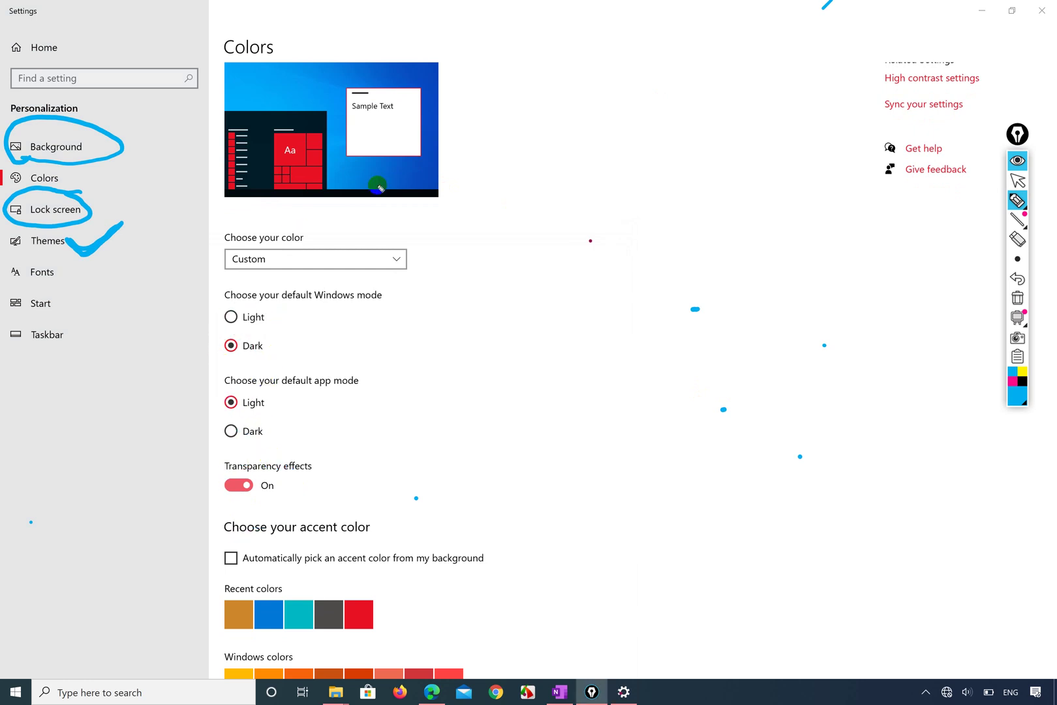
click(1018, 181)
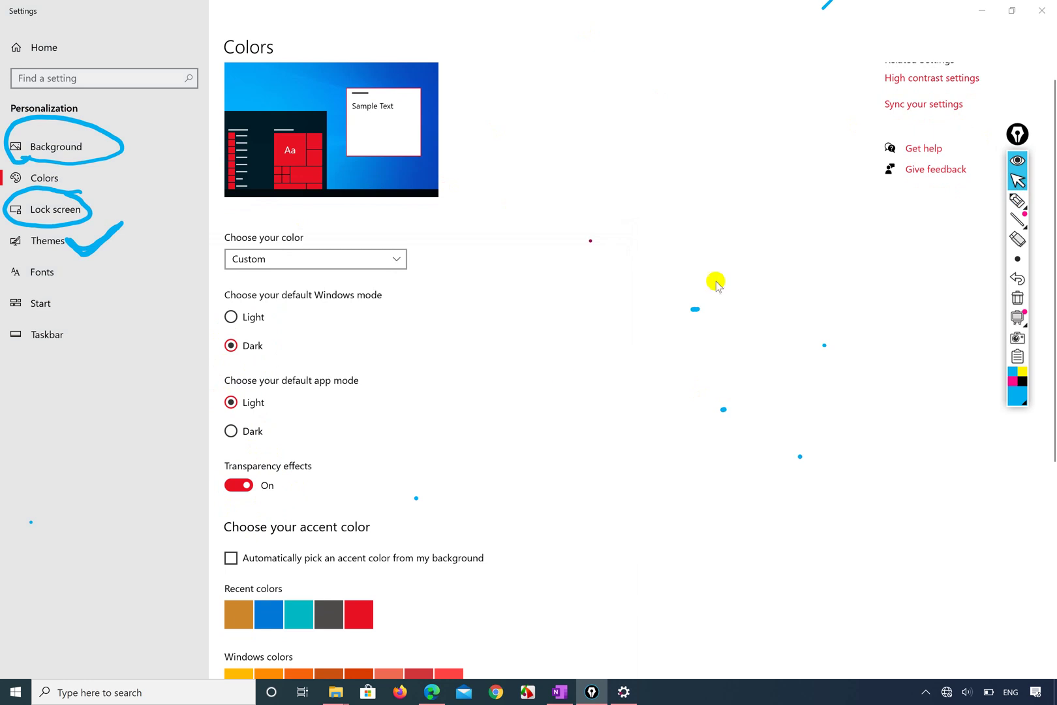
- Change the accent color to the green at the end of the fourth row of Windows colors
scroll(564, 376, down, 5)
click(448, 531)
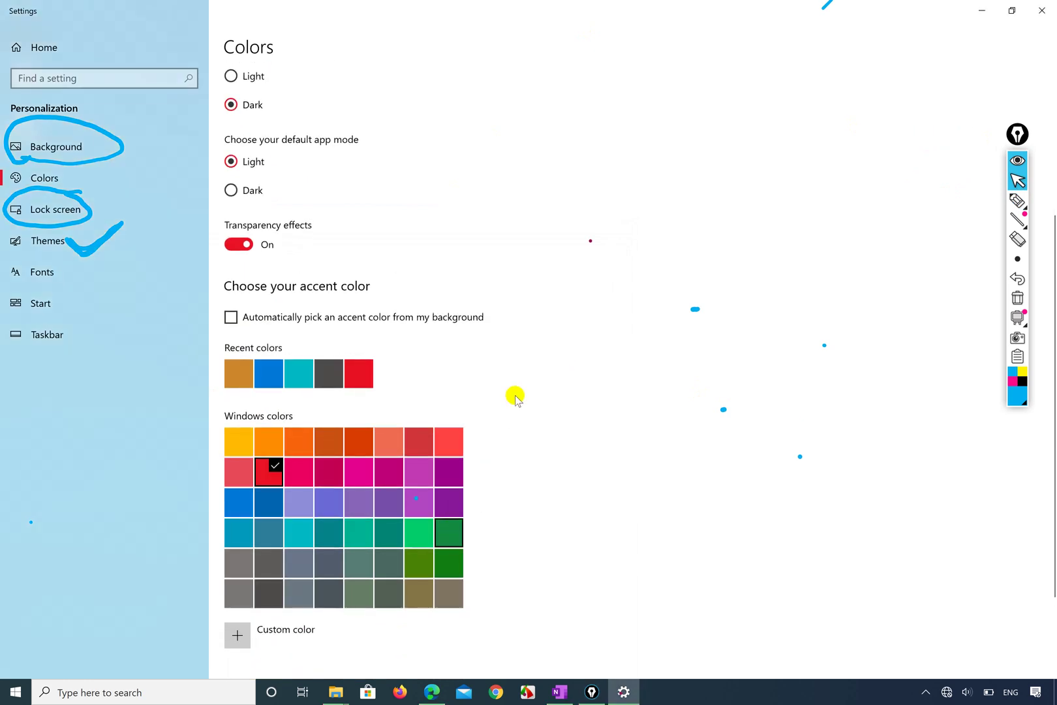
- Clear the blue marks over Background, Lock screen and Themes, and circle the Themes and Colors entries in blue
scroll(515, 399, up, 3)
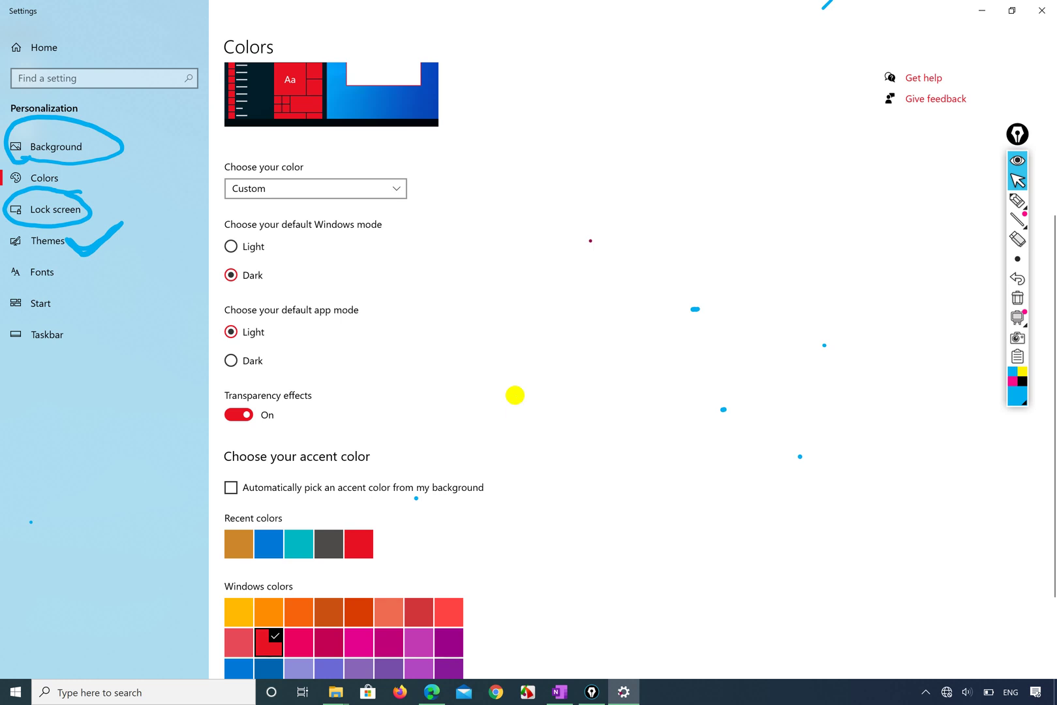
click(1017, 202)
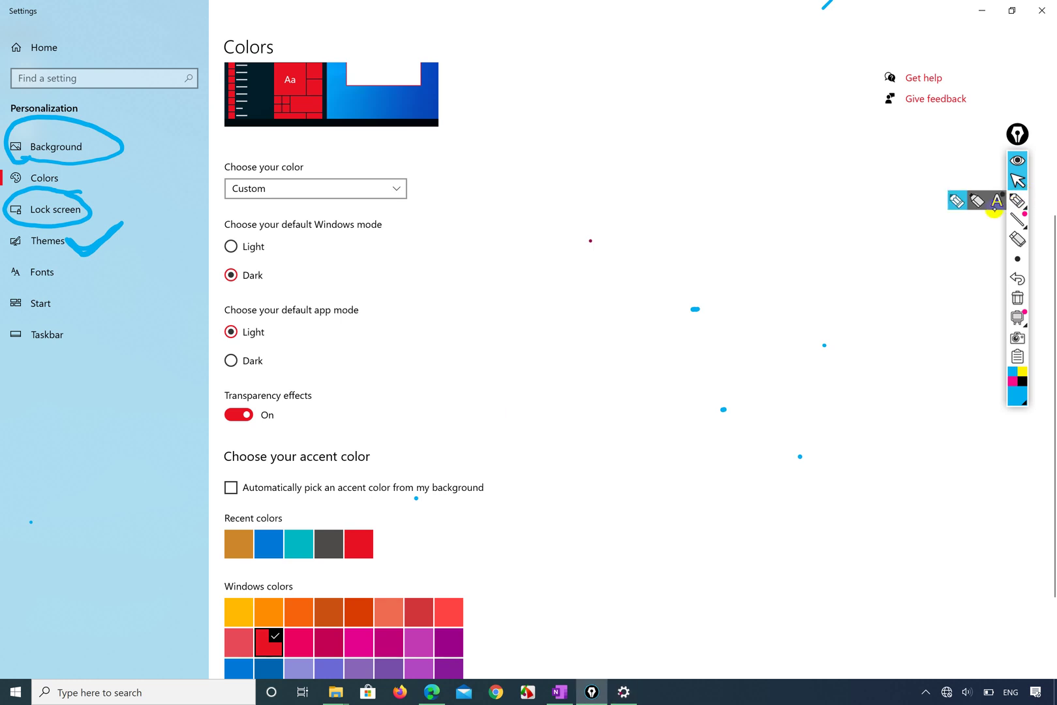
click(995, 209)
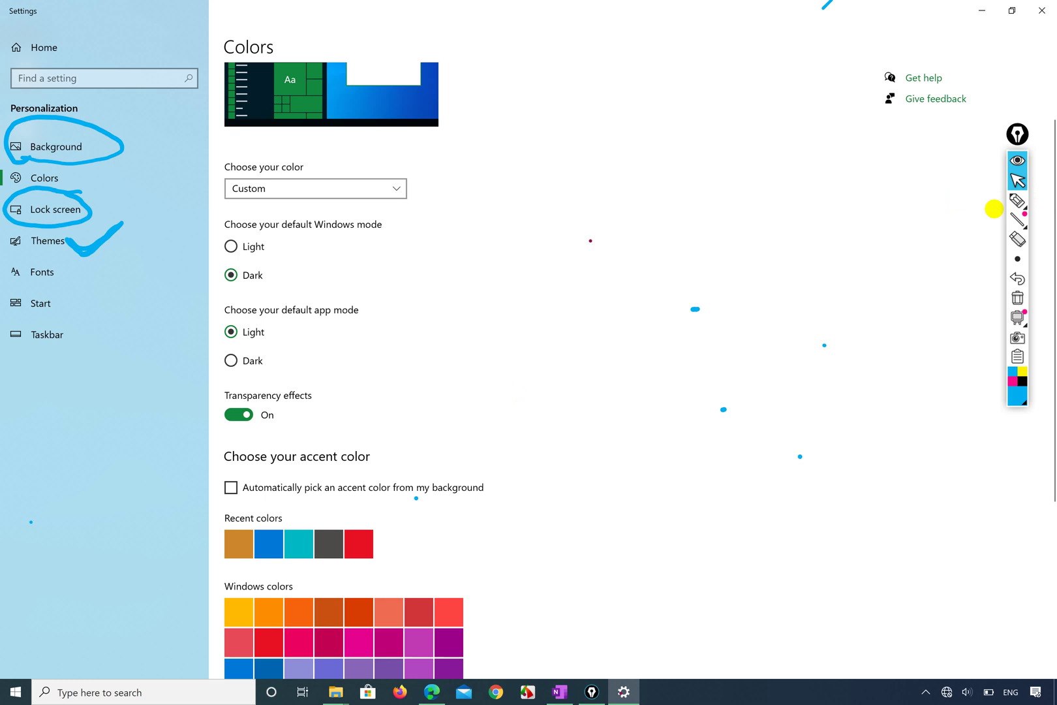
scroll(634, 336, up, 2)
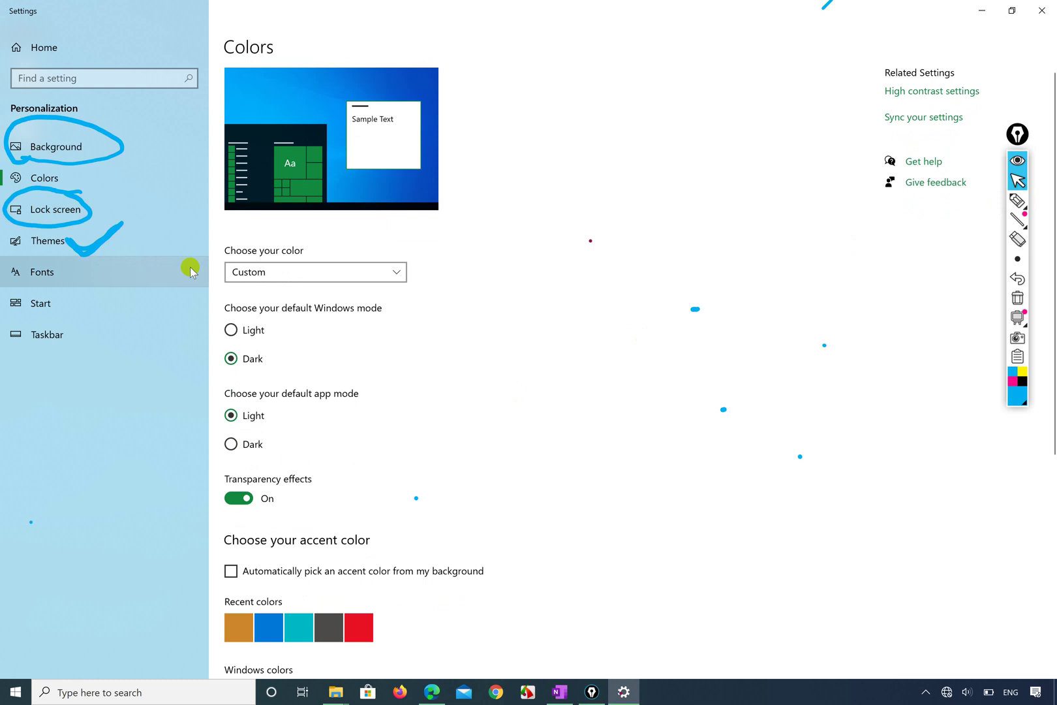
click(1018, 200)
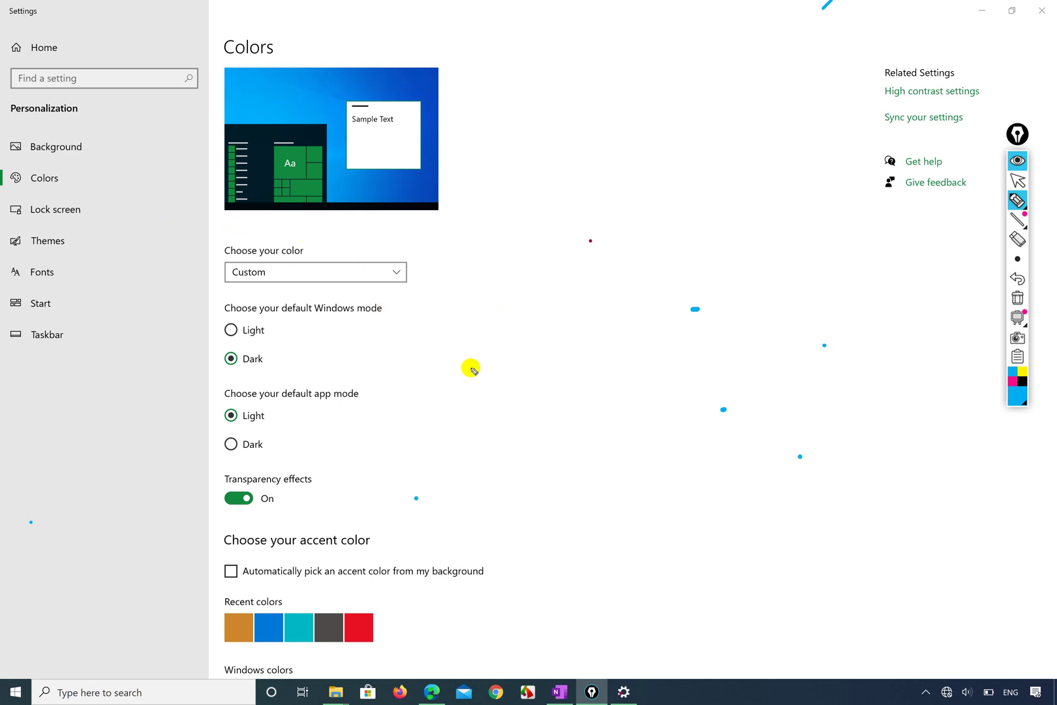
click(1018, 180)
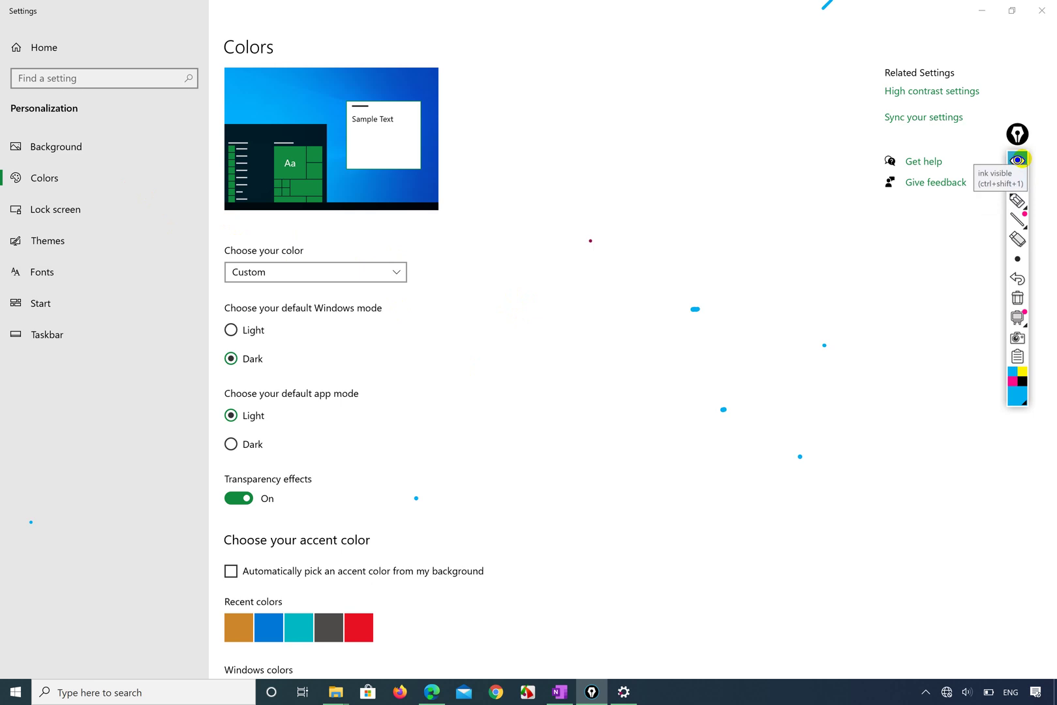
click(1018, 201)
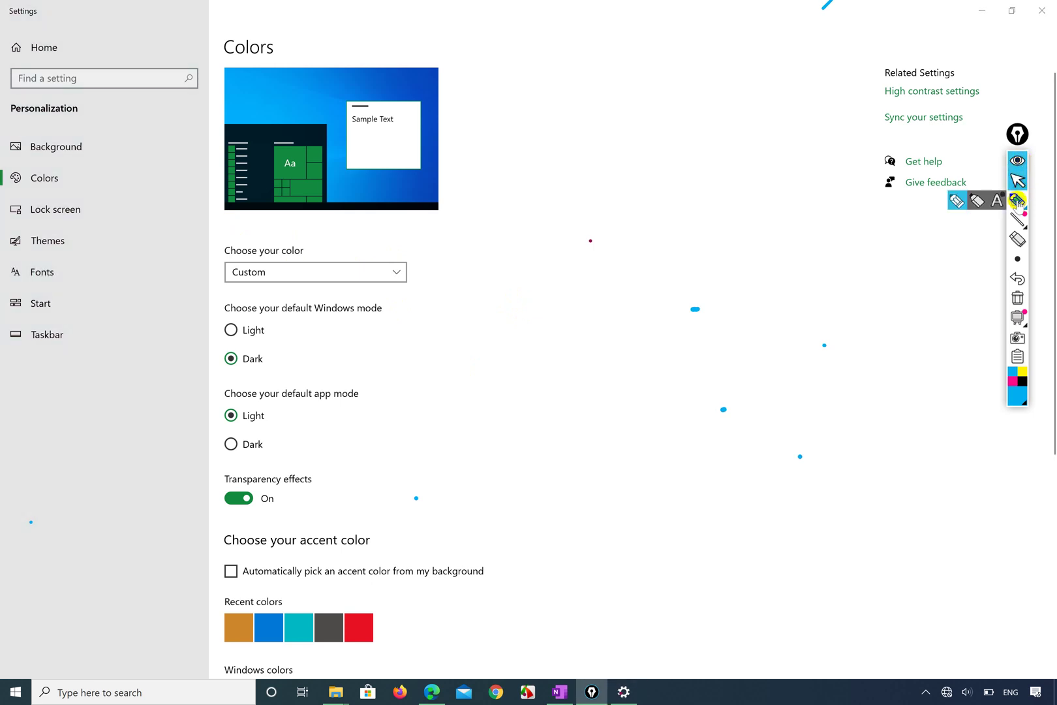
mouse_move(5, 227)
mouse_down()
mouse_move(93, 236)
mouse_move(66, 264)
mouse_move(19, 229)
mouse_move(34, 196)
mouse_move(19, 165)
mouse_move(11, 191)
mouse_up()
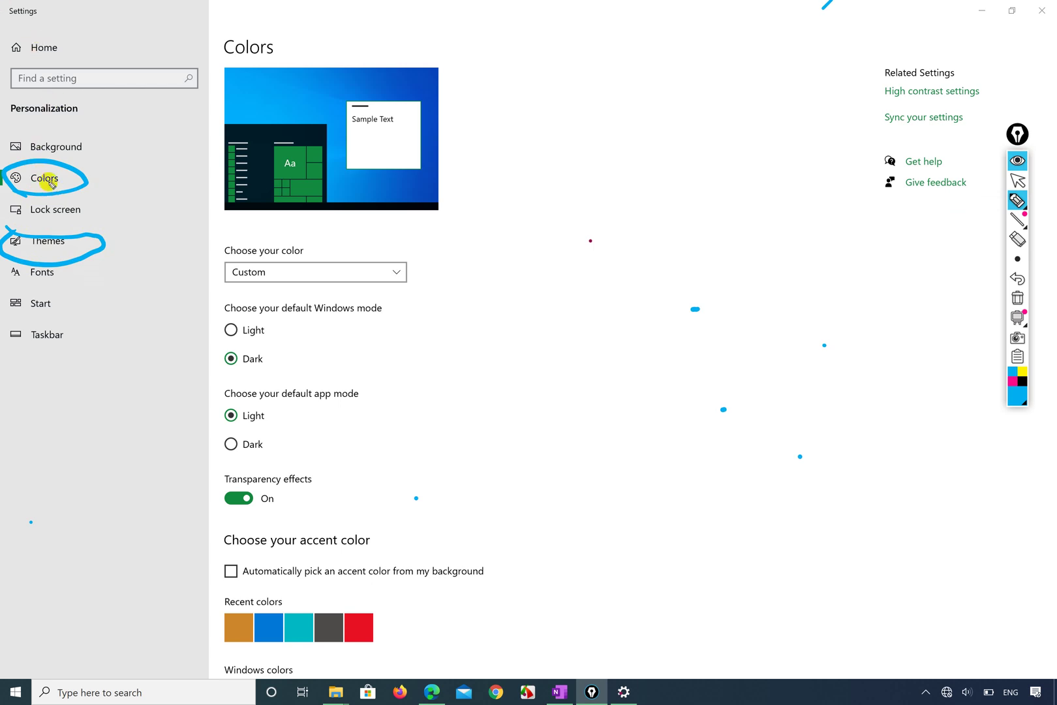
click(1018, 181)
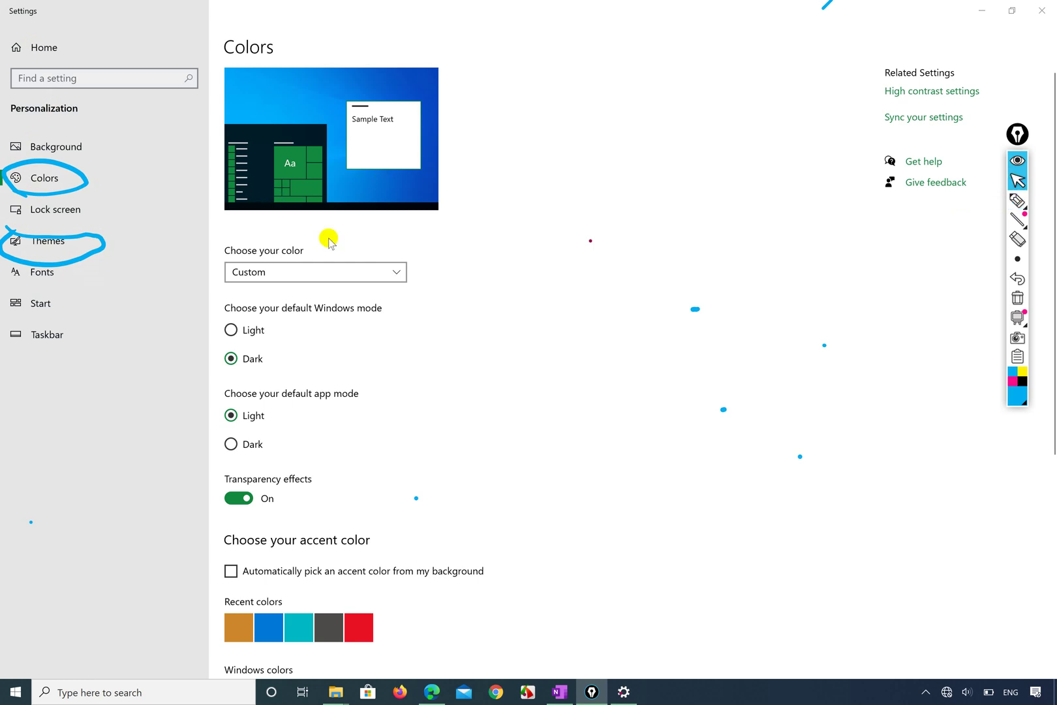
- Open the Color setting of the current theme from the Themes settings
click(50, 243)
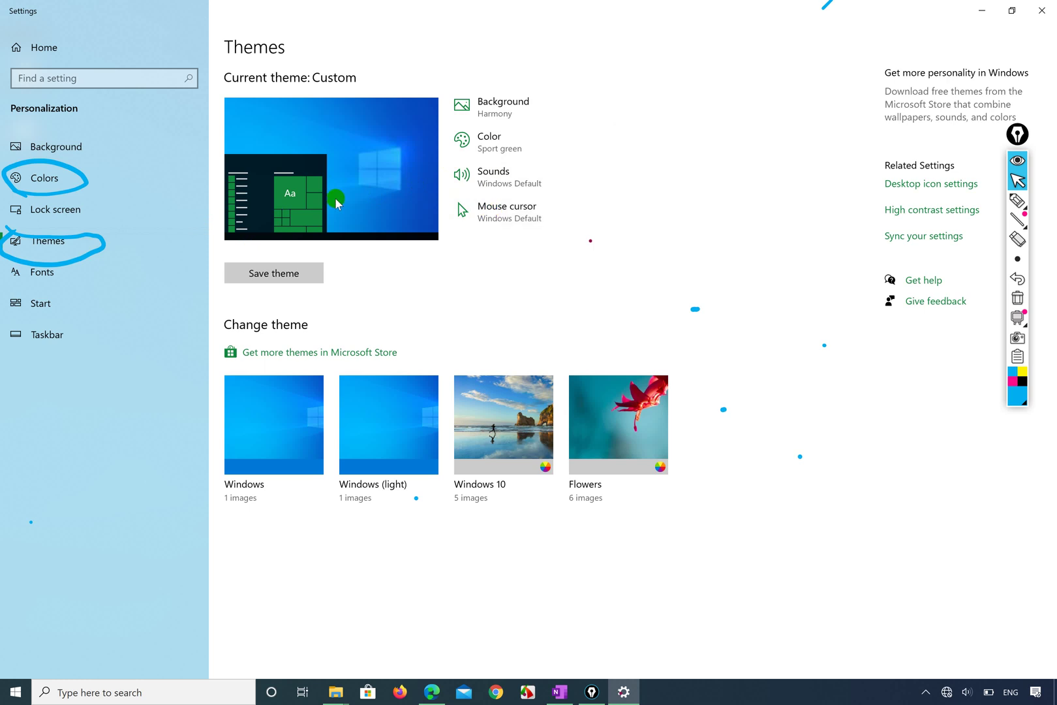
click(483, 145)
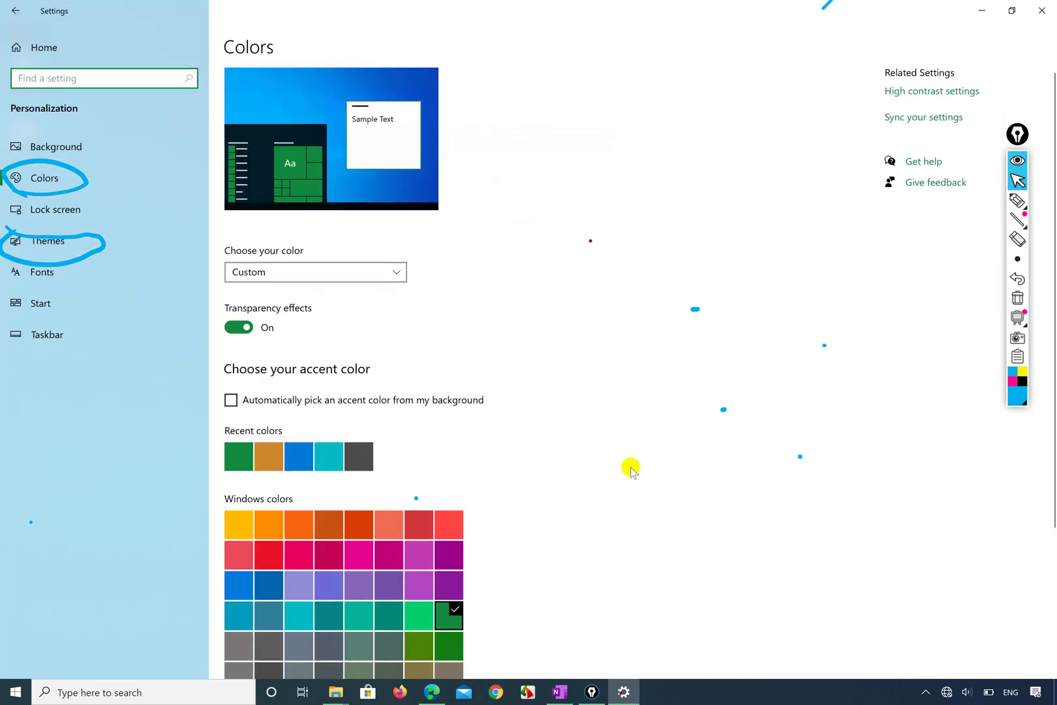
- Draw a thick blue arch in the empty lower area of the Colors page with a larger pen size
click(1018, 201)
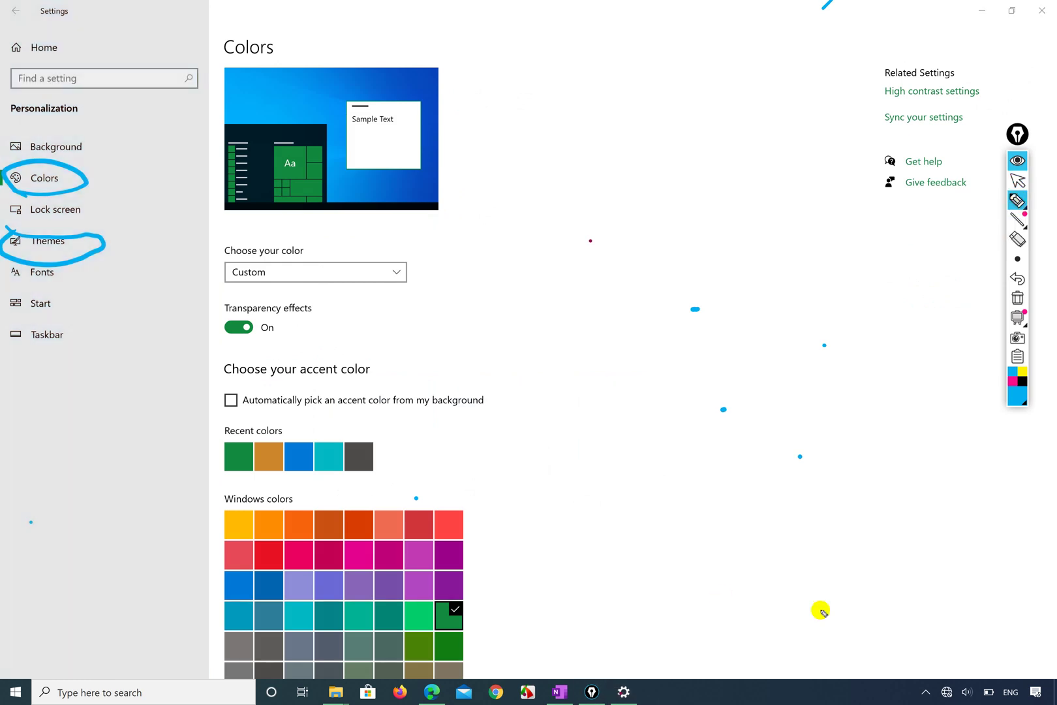
click(1018, 200)
mouse_move(1017, 259)
click(782, 614)
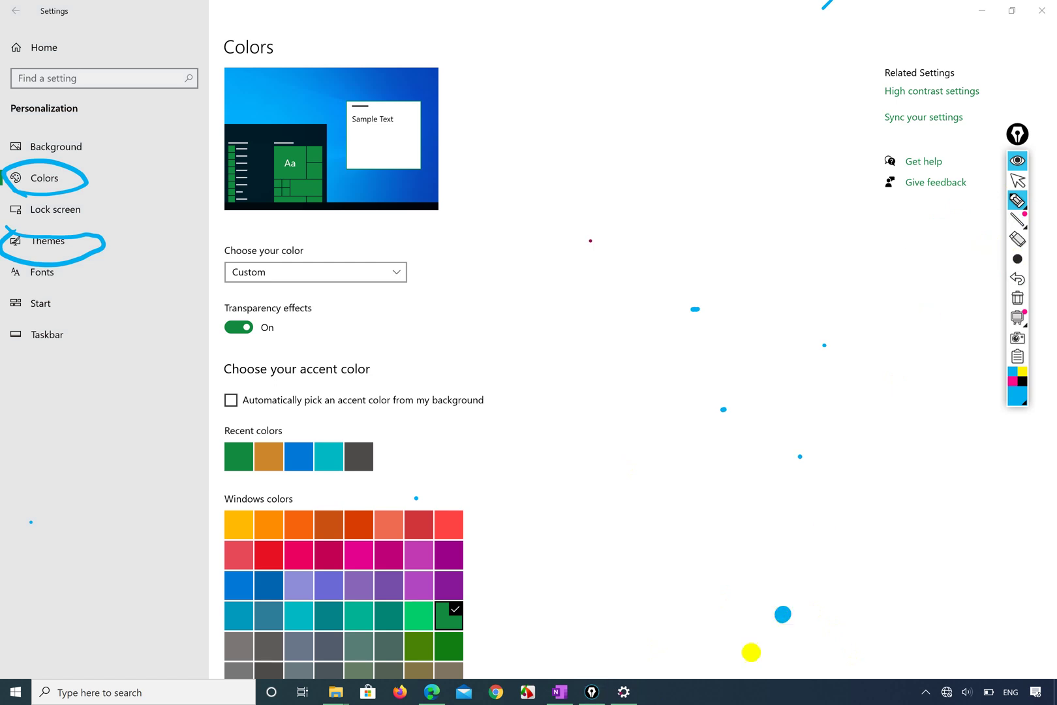
mouse_move(820, 606)
mouse_down()
mouse_move(748, 613)
mouse_move(698, 698)
mouse_move(859, 628)
mouse_move(881, 702)
mouse_up()
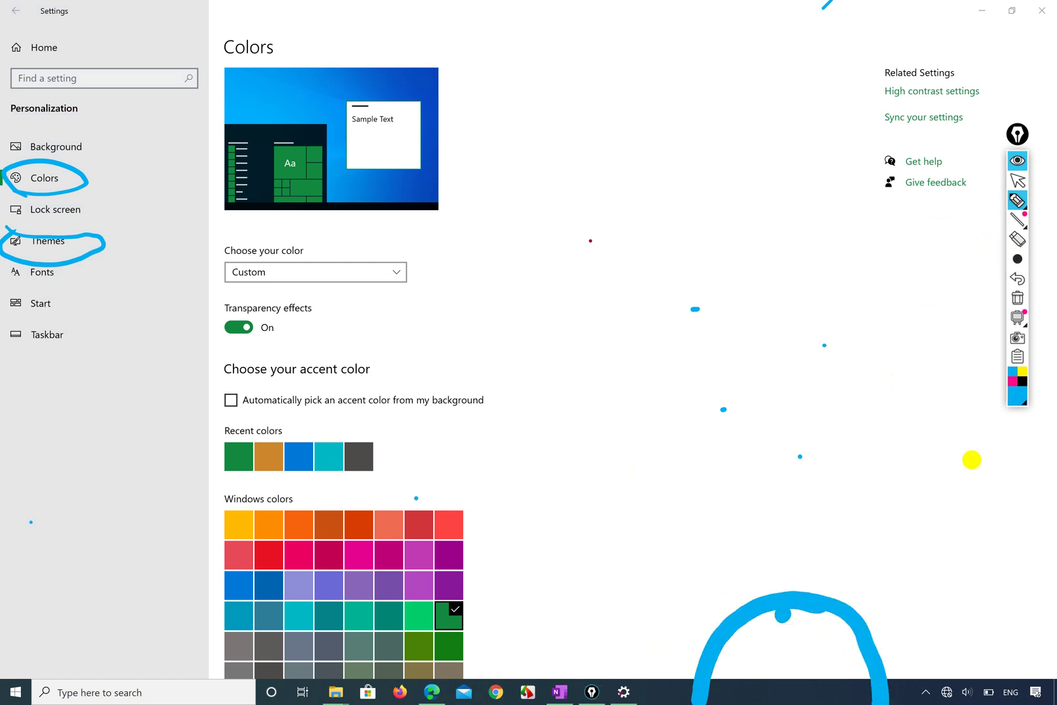
click(1017, 180)
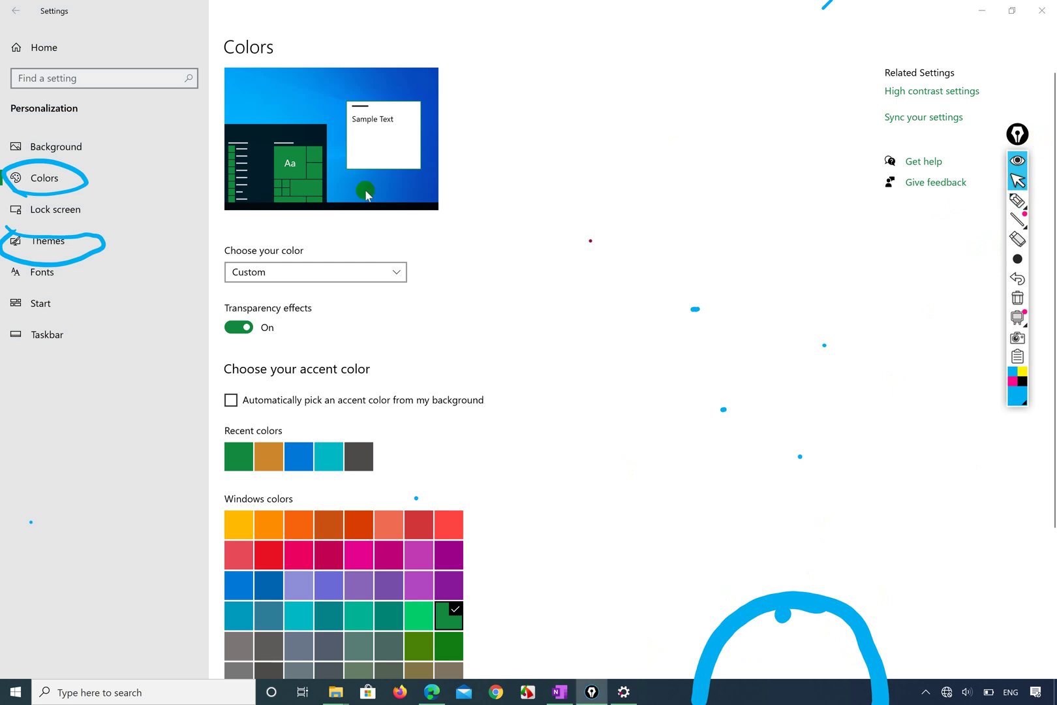
- Show the Light, Dark and Custom choices of "Choose your color" on the Colors page and keep Custom
click(65, 177)
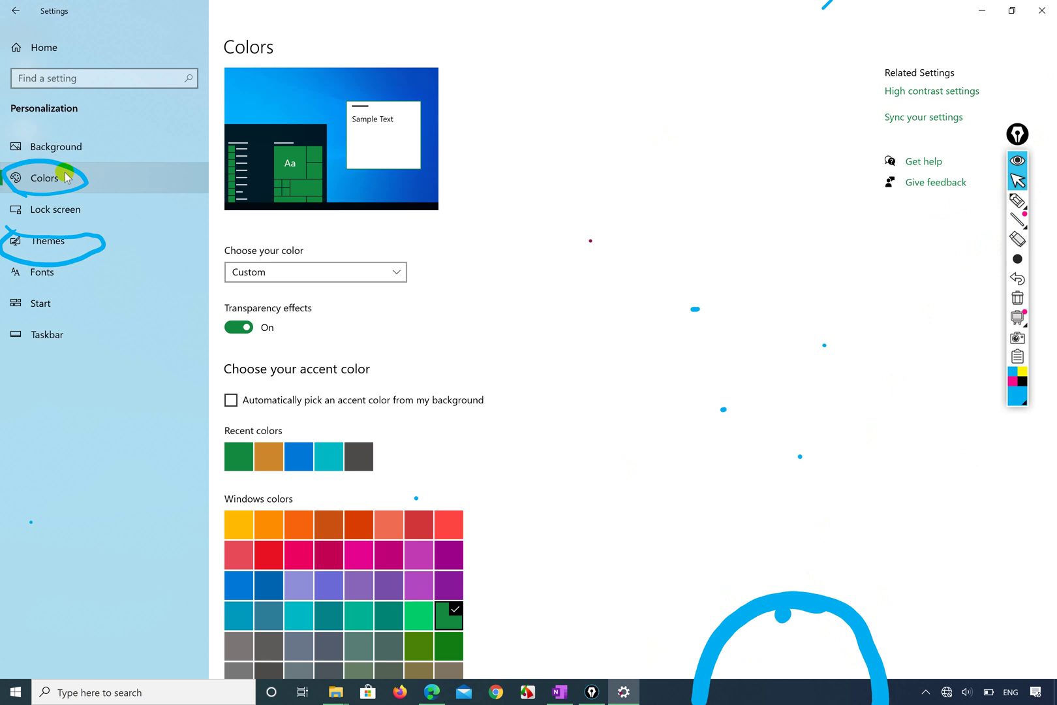
scroll(345, 327, down, 2)
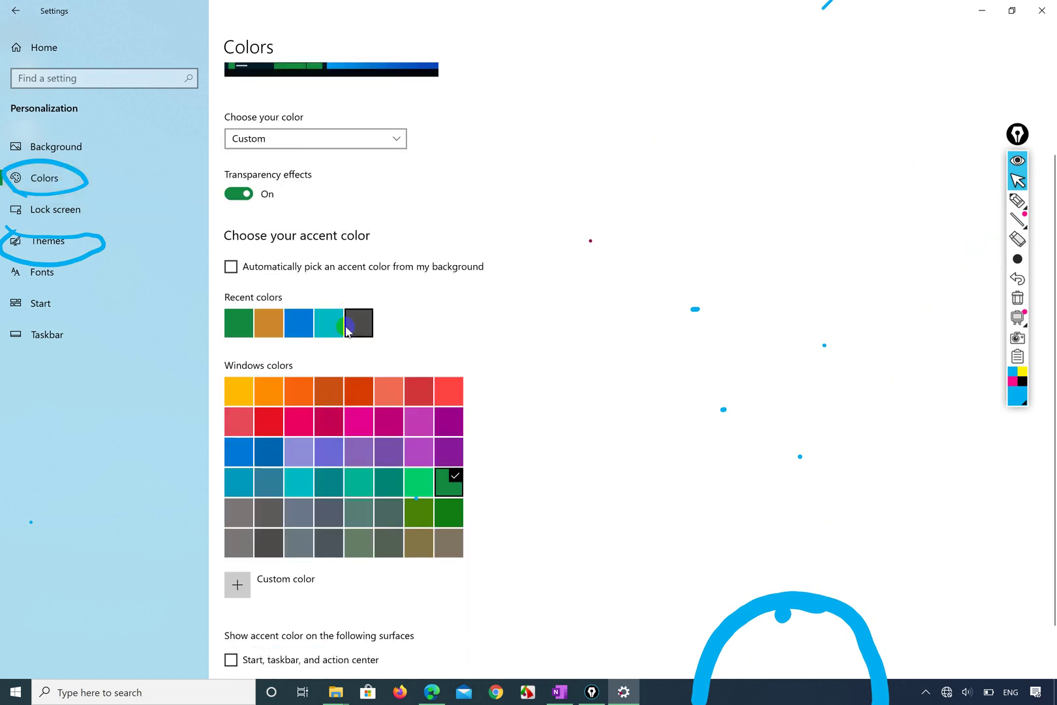
scroll(348, 323, up, 2)
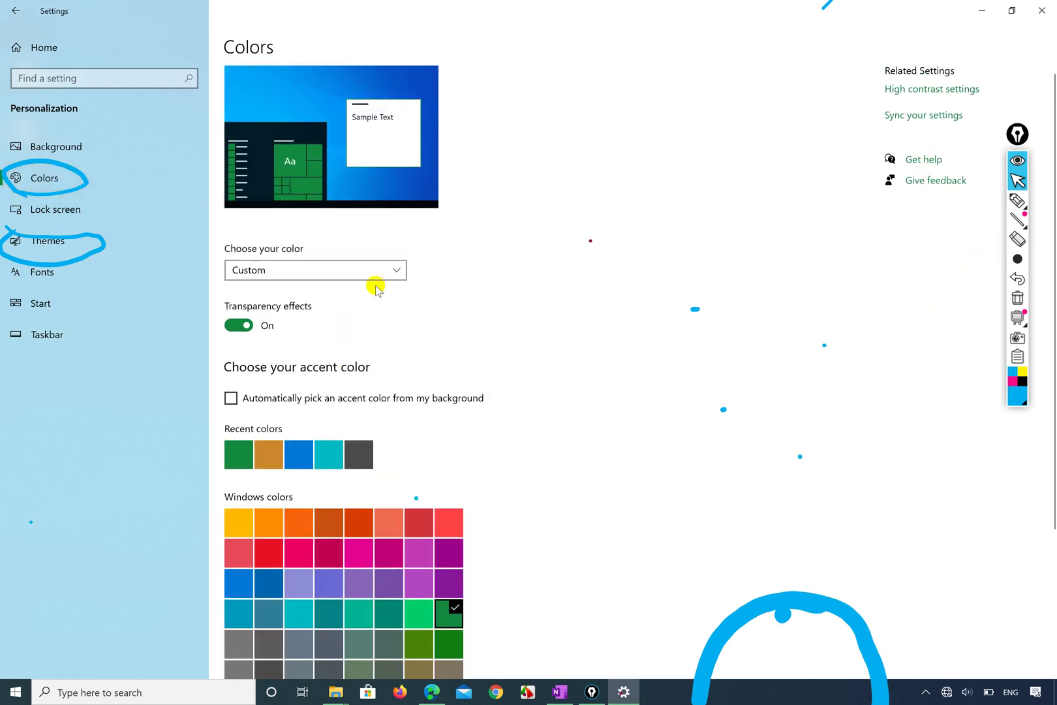
click(396, 271)
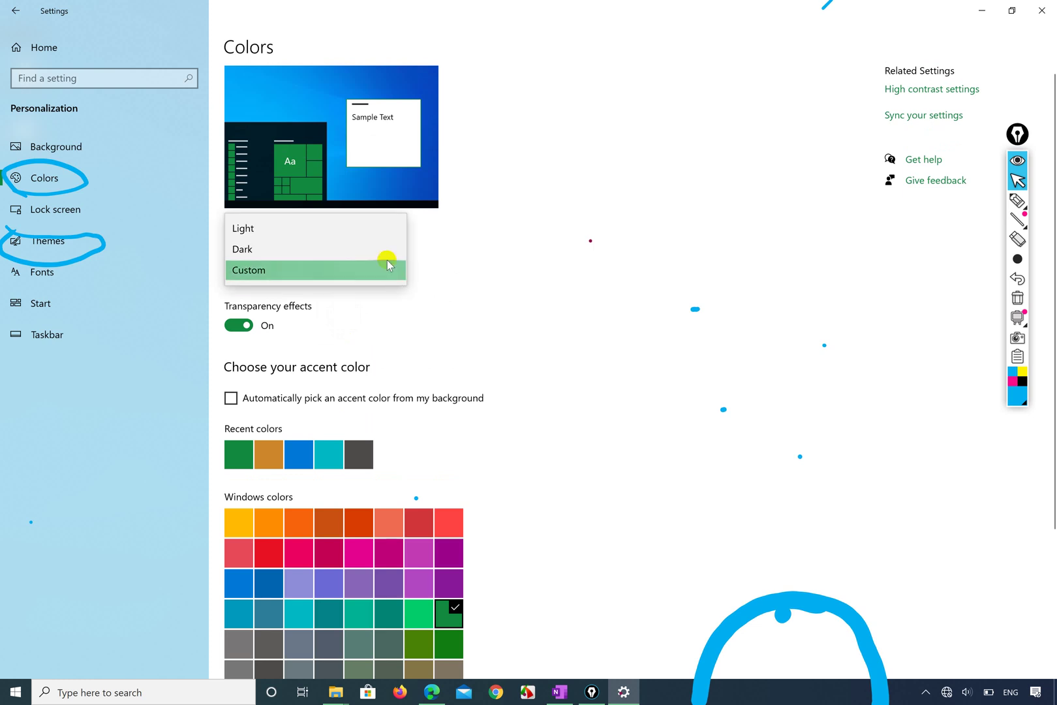
click(317, 270)
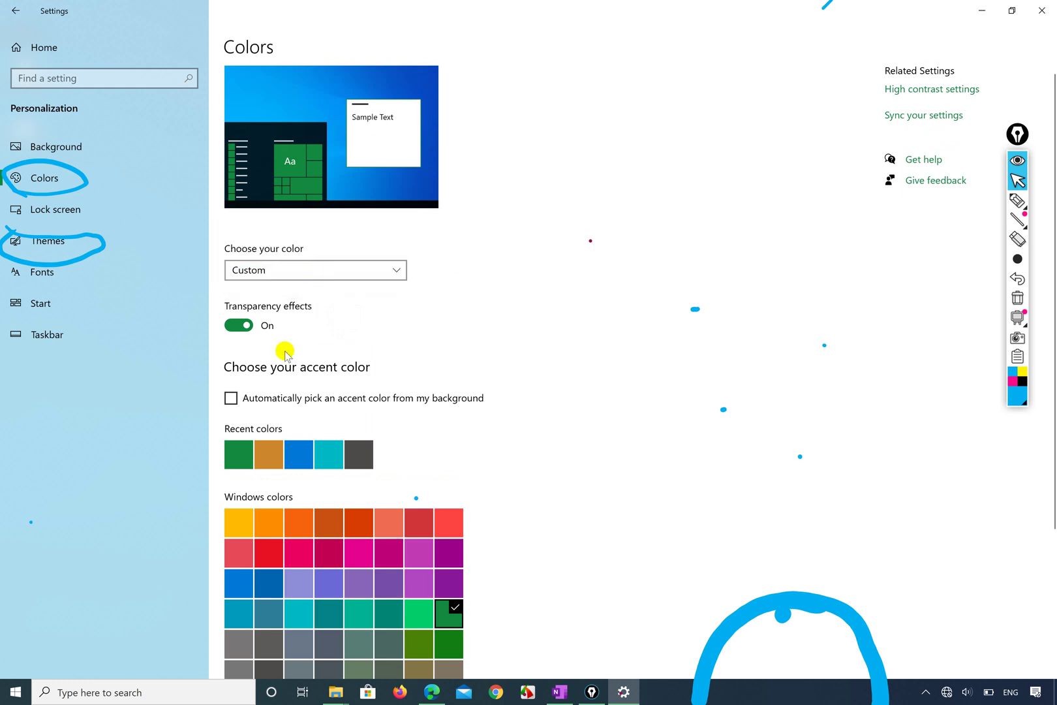
- Arrange the Settings window on the right half of the screen and File Explorer's "windows 10" folder on the left half
scroll(285, 351, down, 3)
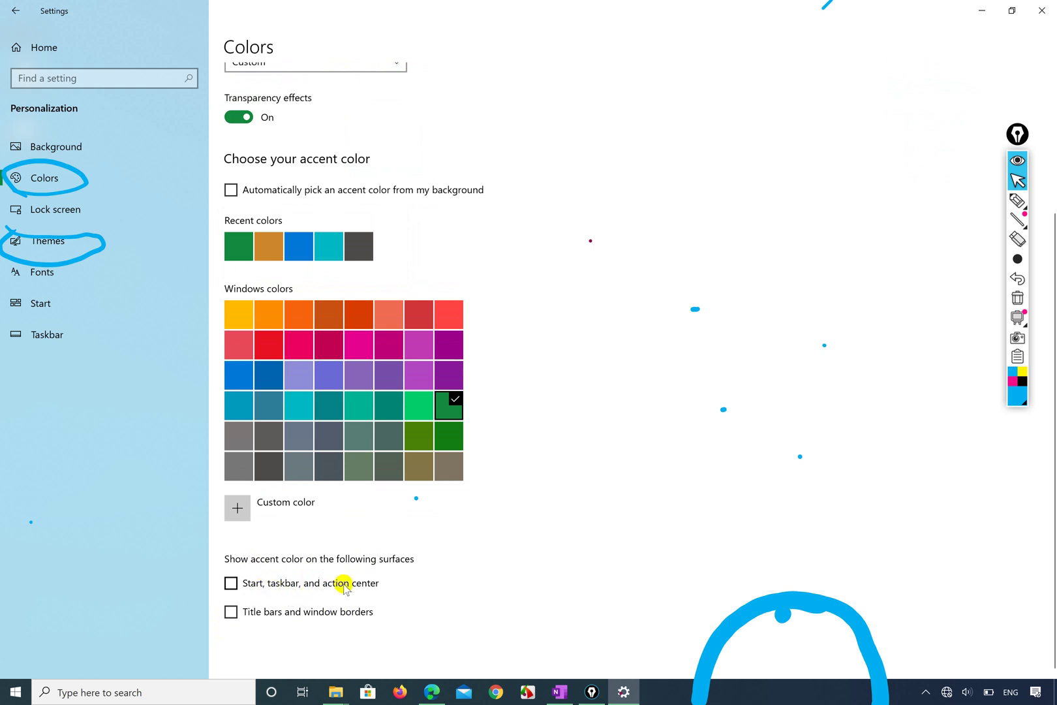
key(super+Right)
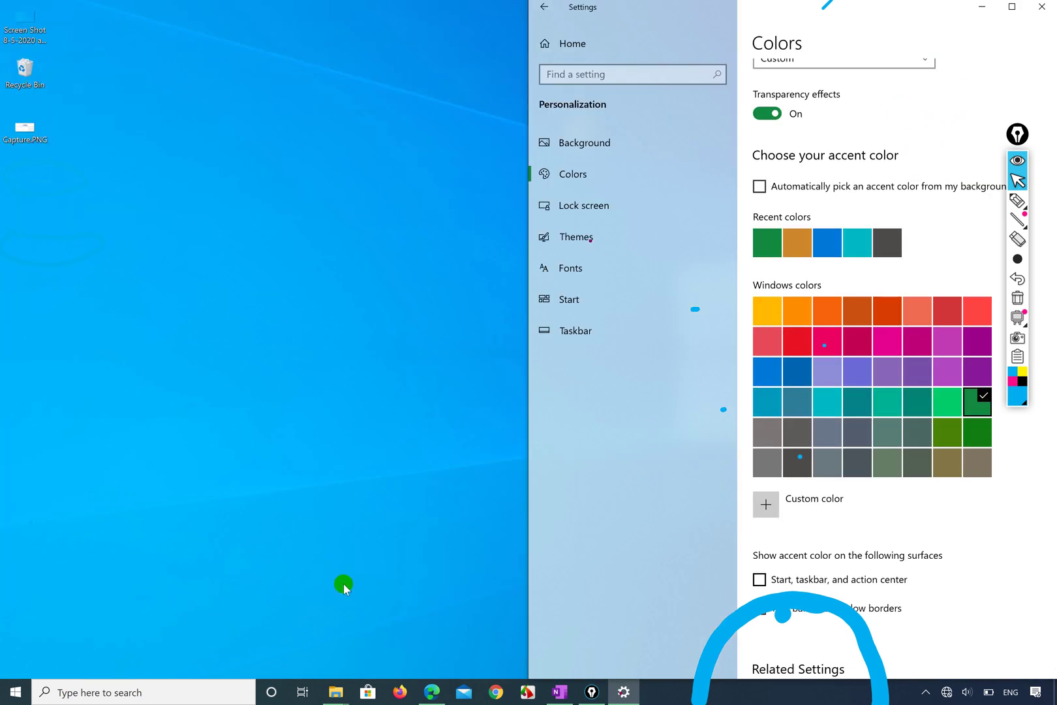
mouse_move(341, 694)
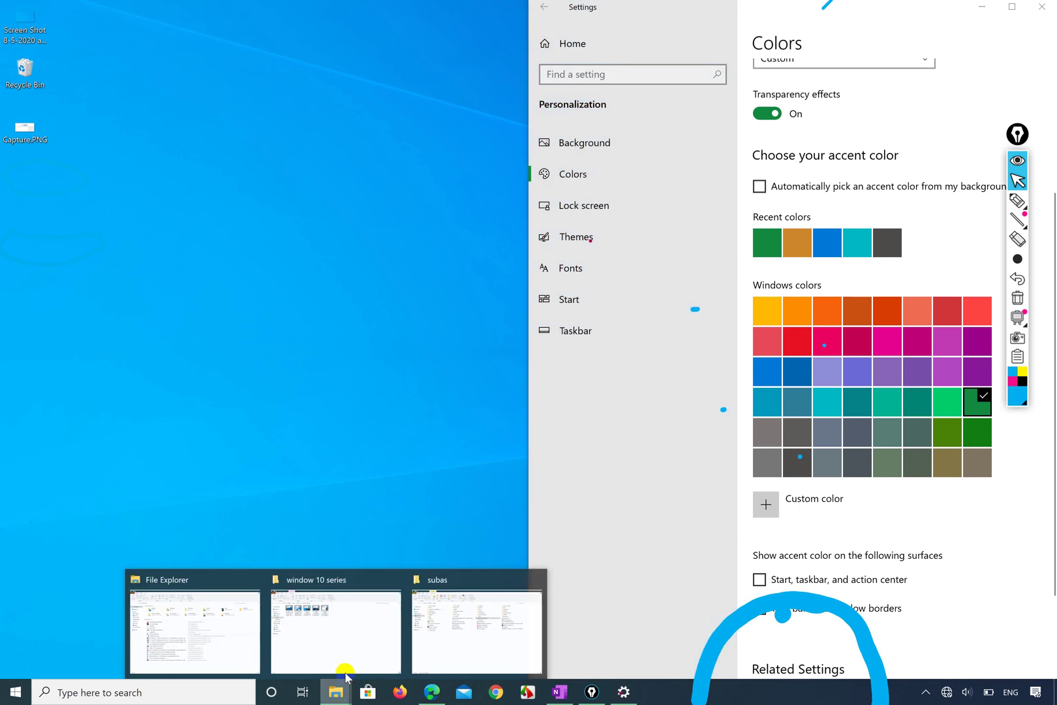
click(353, 625)
key(BackSpace)
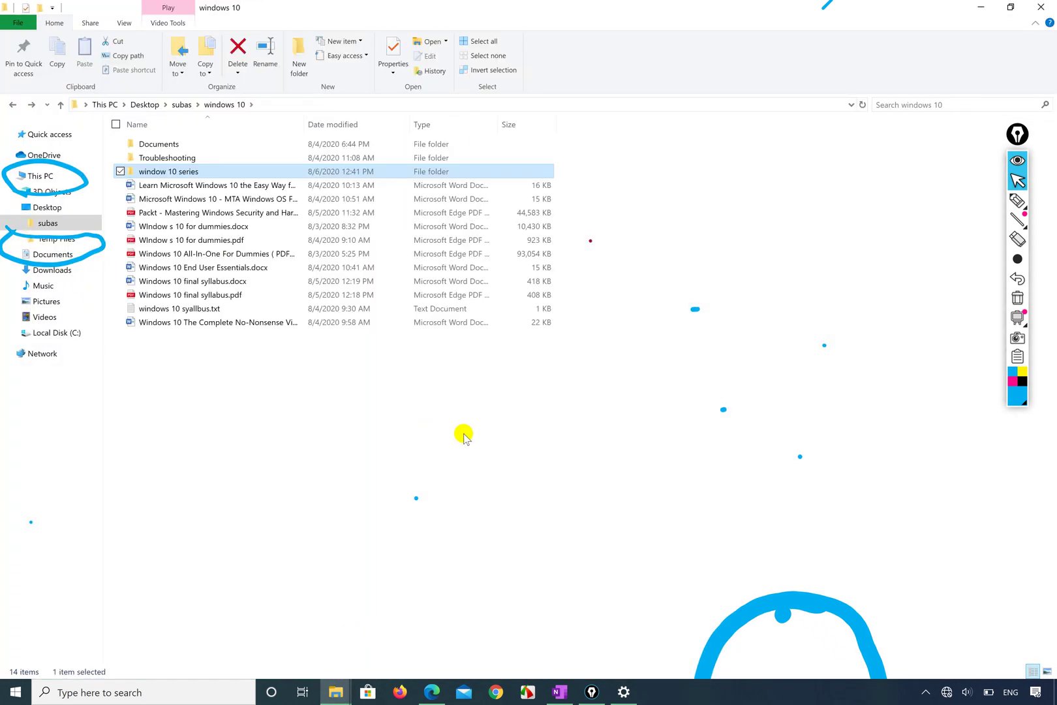
key(super+Left)
click(660, 436)
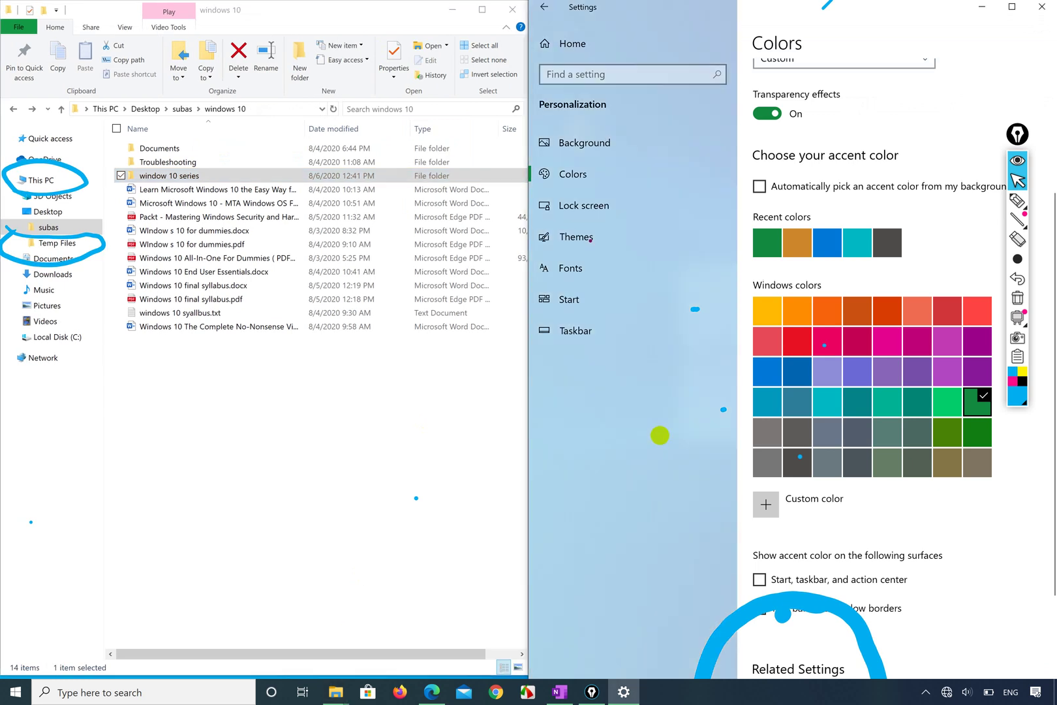
- Set the pen color to green and circle the title bar of the File Explorer window
click(1017, 395)
click(997, 254)
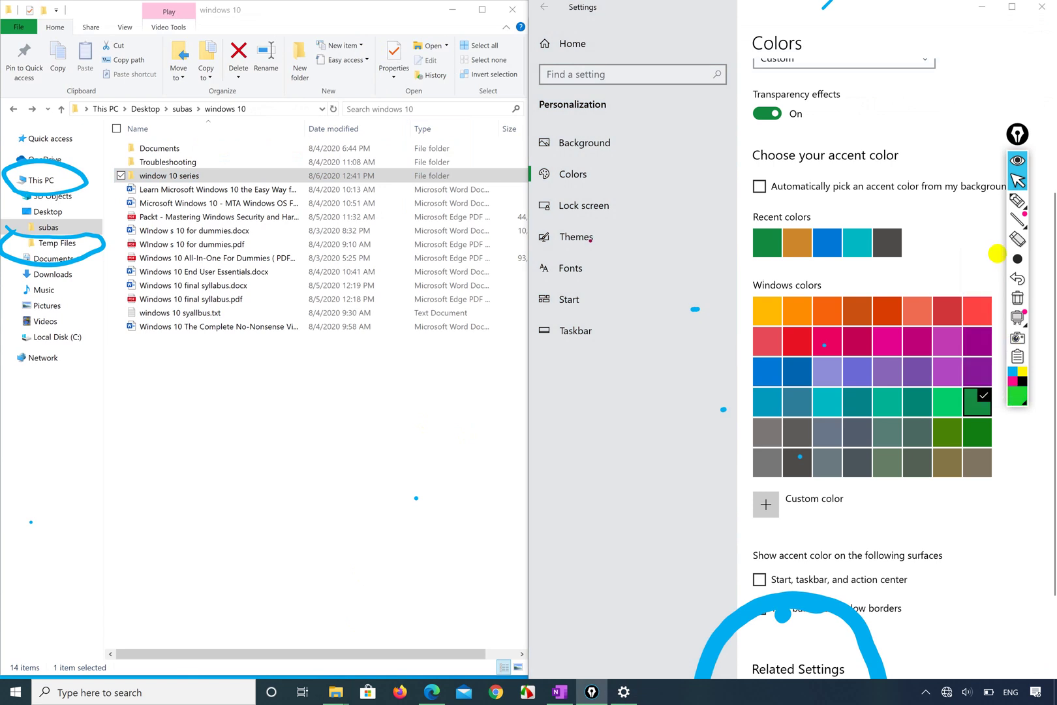
click(18, 43)
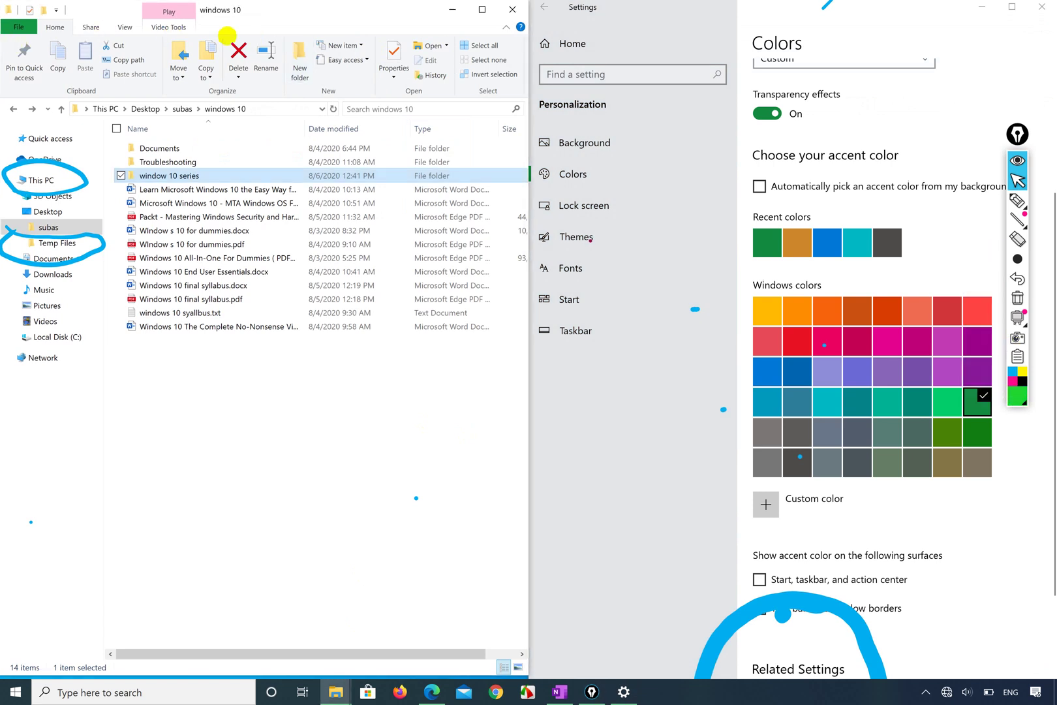
click(1018, 199)
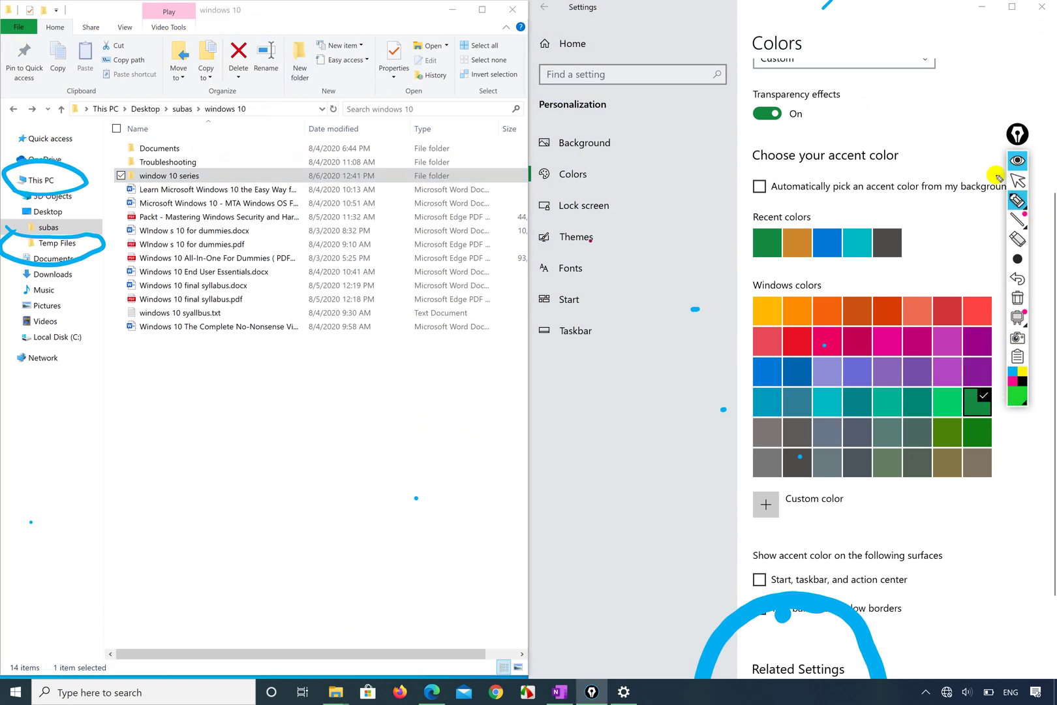
mouse_move(13, 41)
mouse_down()
mouse_move(507, 42)
mouse_move(508, 7)
mouse_up()
mouse_move(36, 7)
mouse_down()
mouse_move(6, 33)
mouse_move(8, 47)
mouse_up()
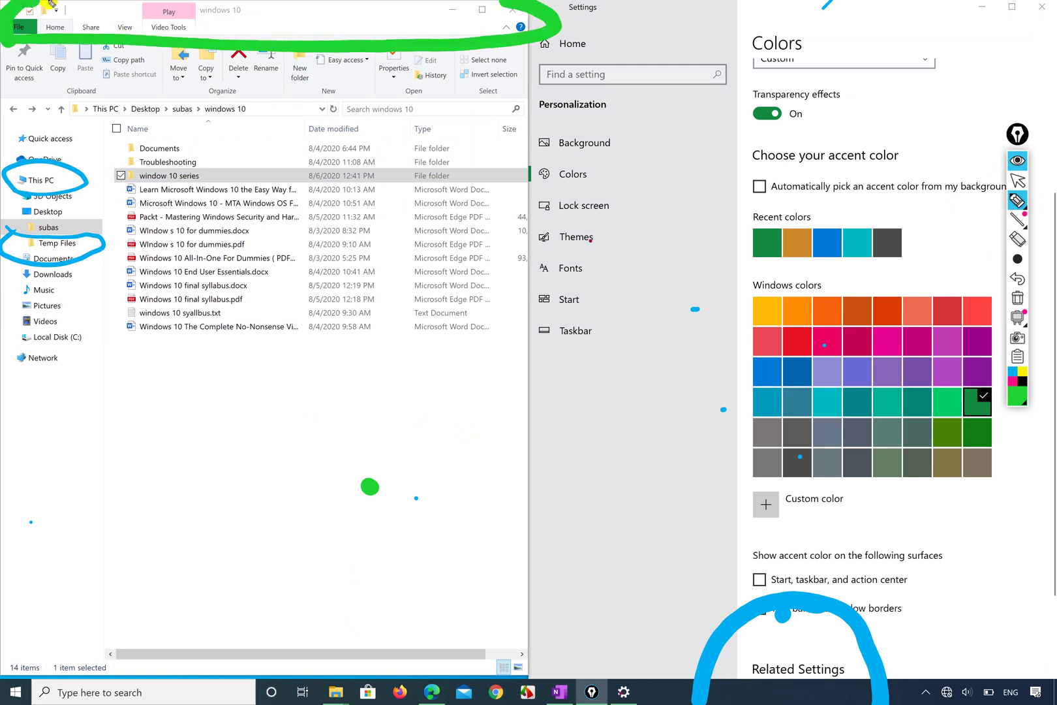
click(1018, 180)
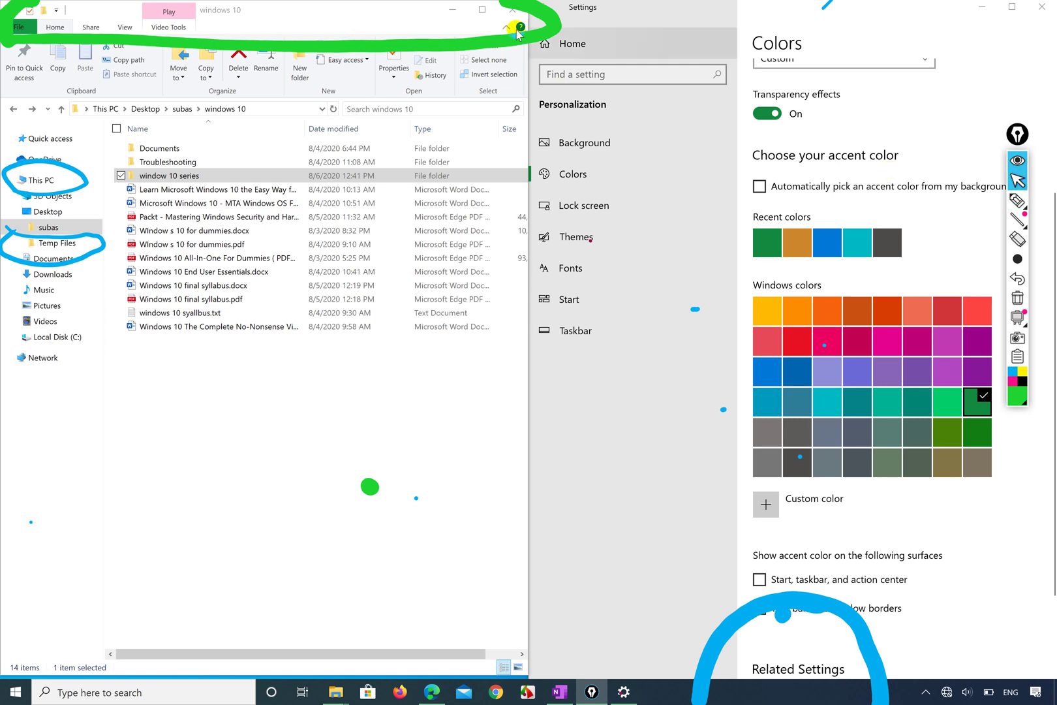
- Move the File Explorer window down from the top of the screen and erase most of the green outline left behind
drag(387, 7, 384, 102)
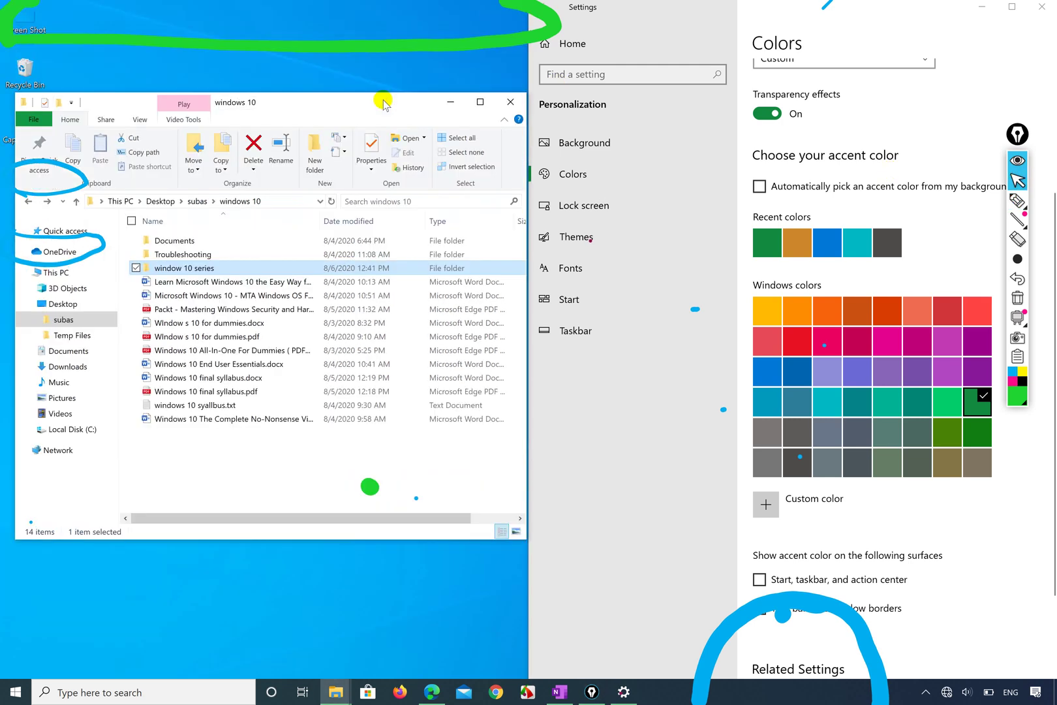
click(336, 62)
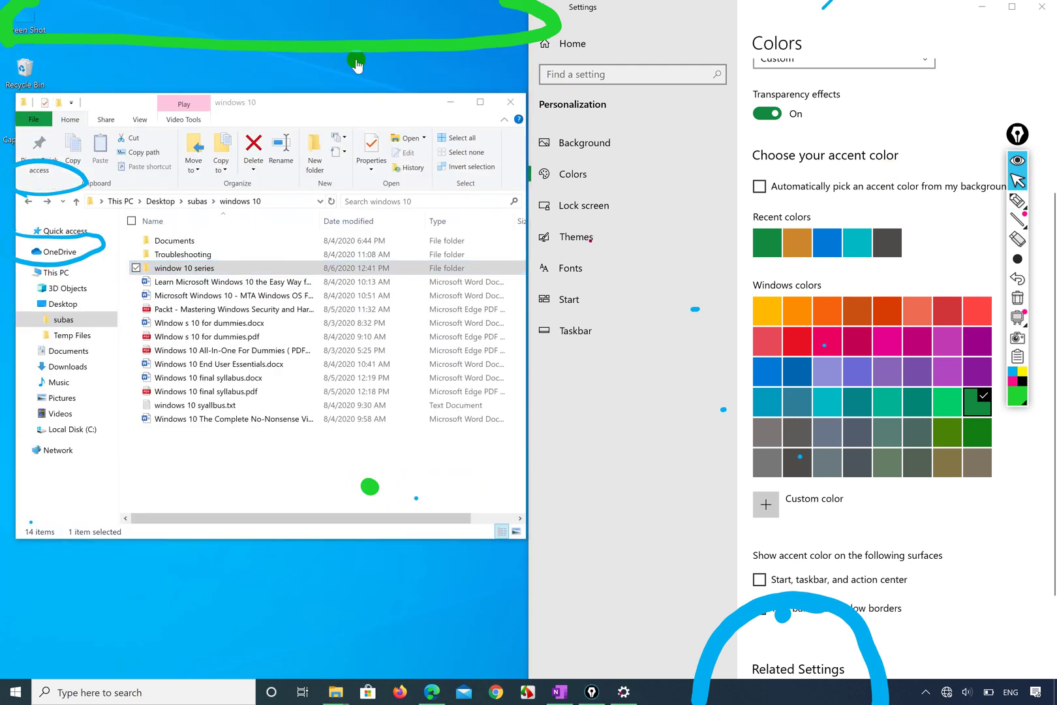
key(ctrl+shift+h)
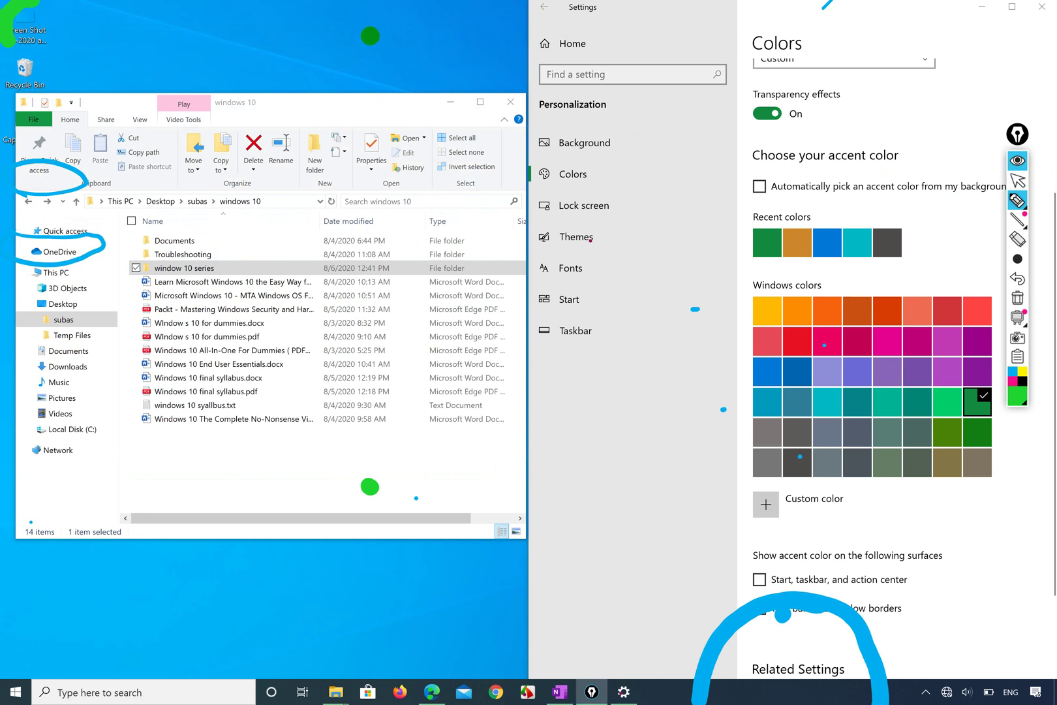
- Reduce the pen size and draw a thin green outline around the title bar of the File Explorer window
click(1018, 200)
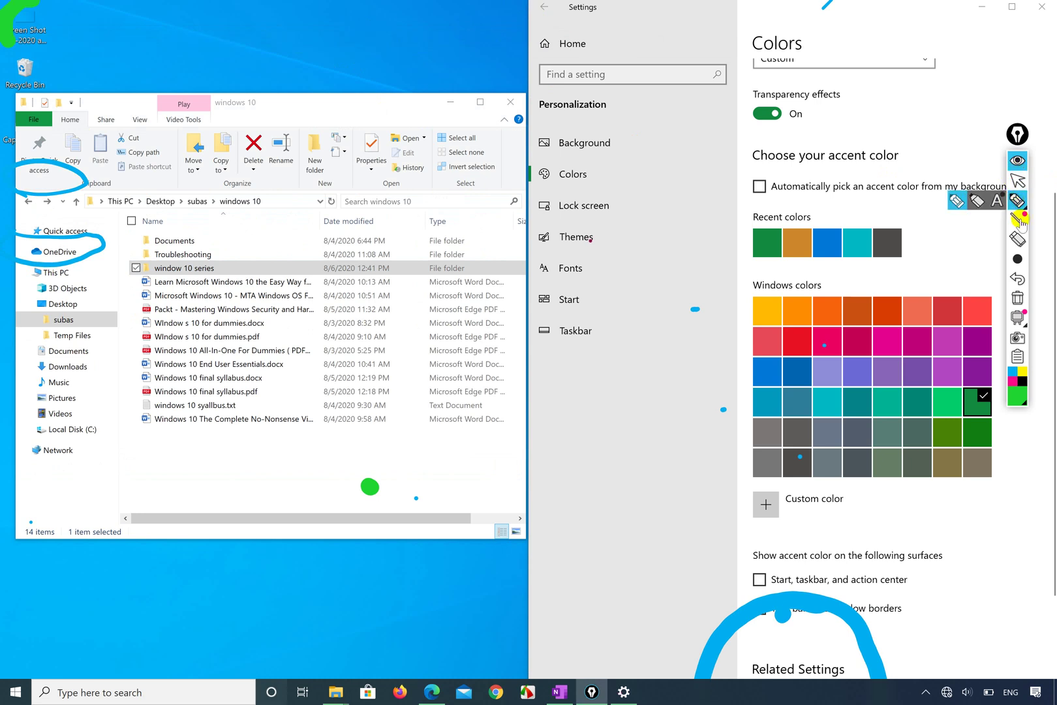
mouse_move(1017, 259)
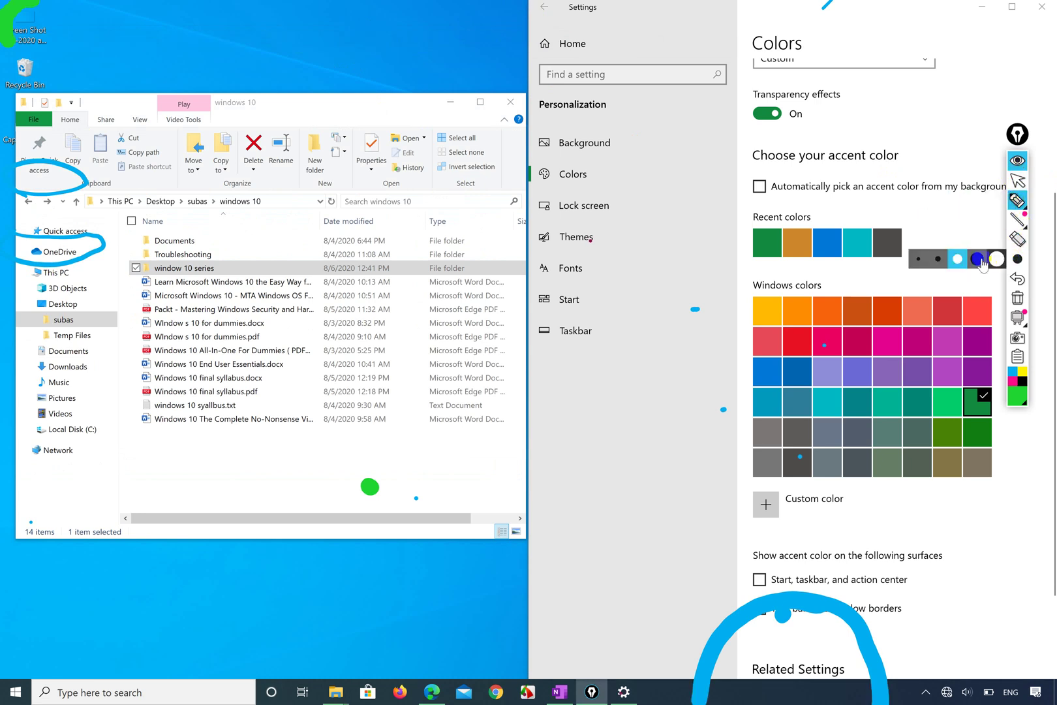
click(938, 259)
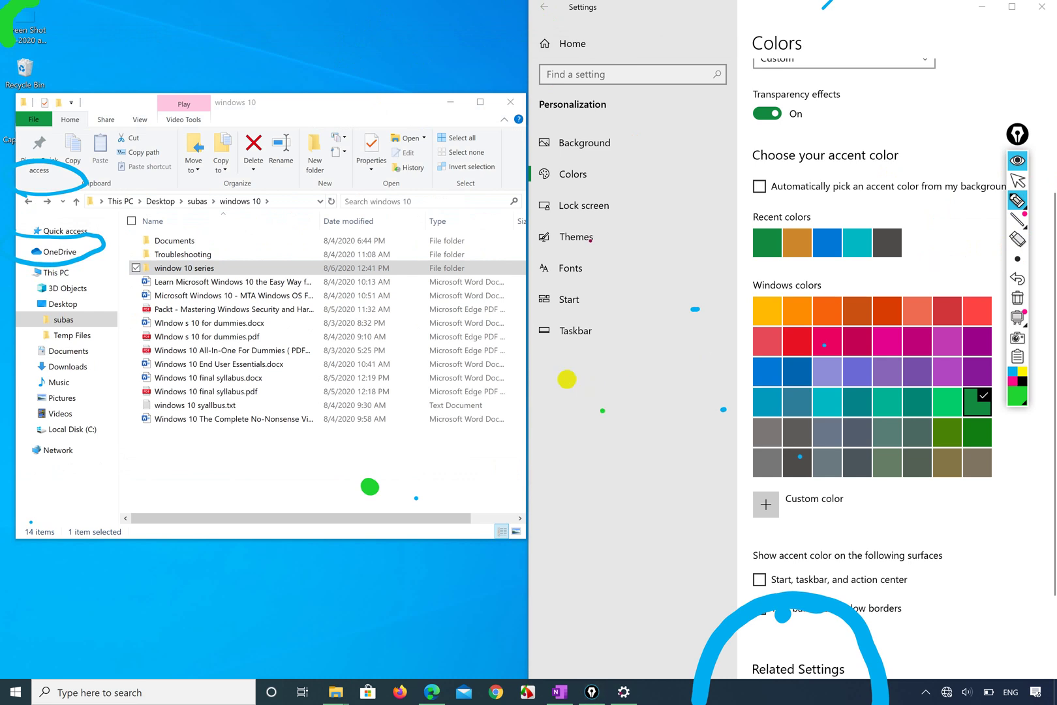
mouse_move(18, 120)
mouse_down()
mouse_move(479, 123)
mouse_move(449, 66)
mouse_move(26, 81)
mouse_move(10, 119)
mouse_up()
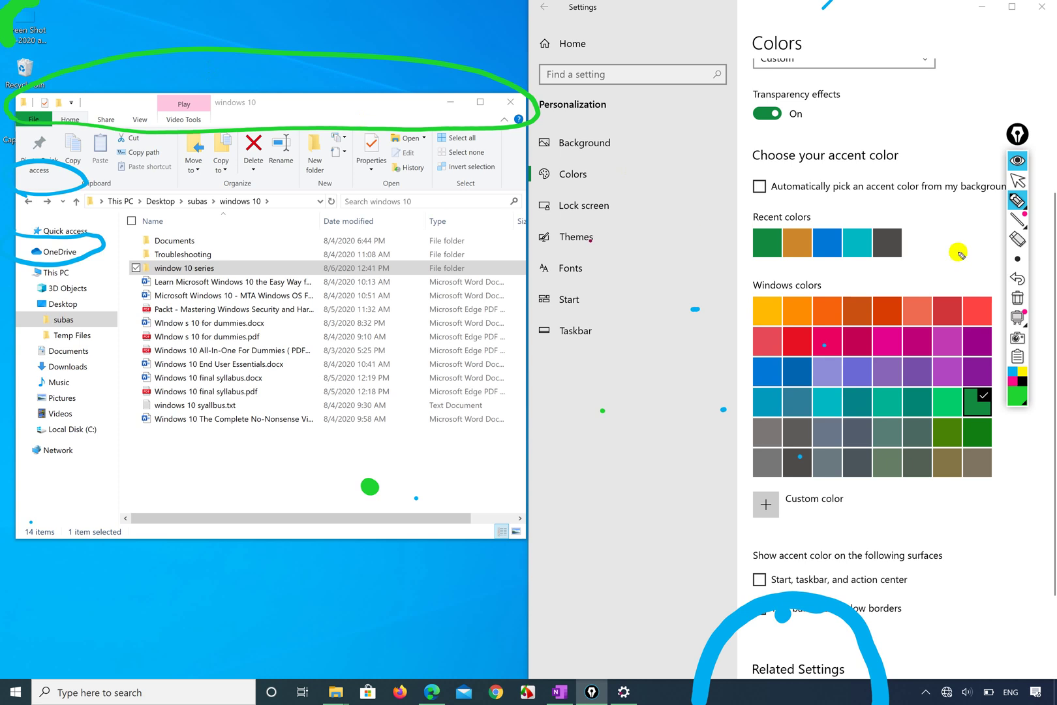
- Leave drawing mode and show the accent color on title bars and window borders
click(1018, 181)
scroll(904, 196, down, 2)
scroll(904, 195, up, 1)
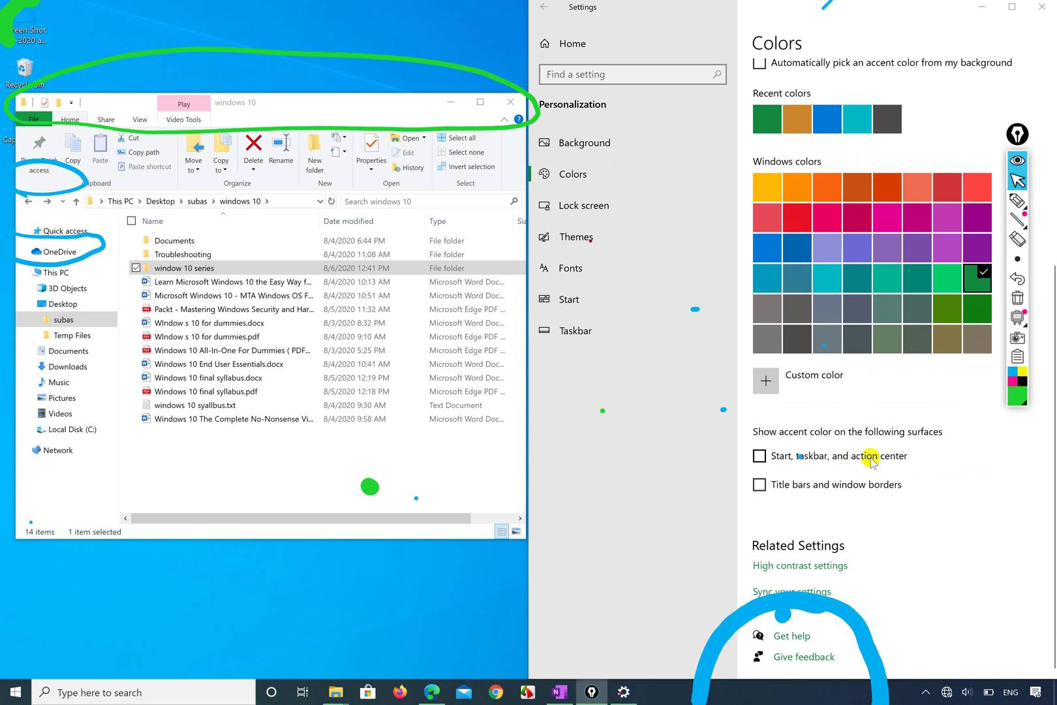
click(760, 484)
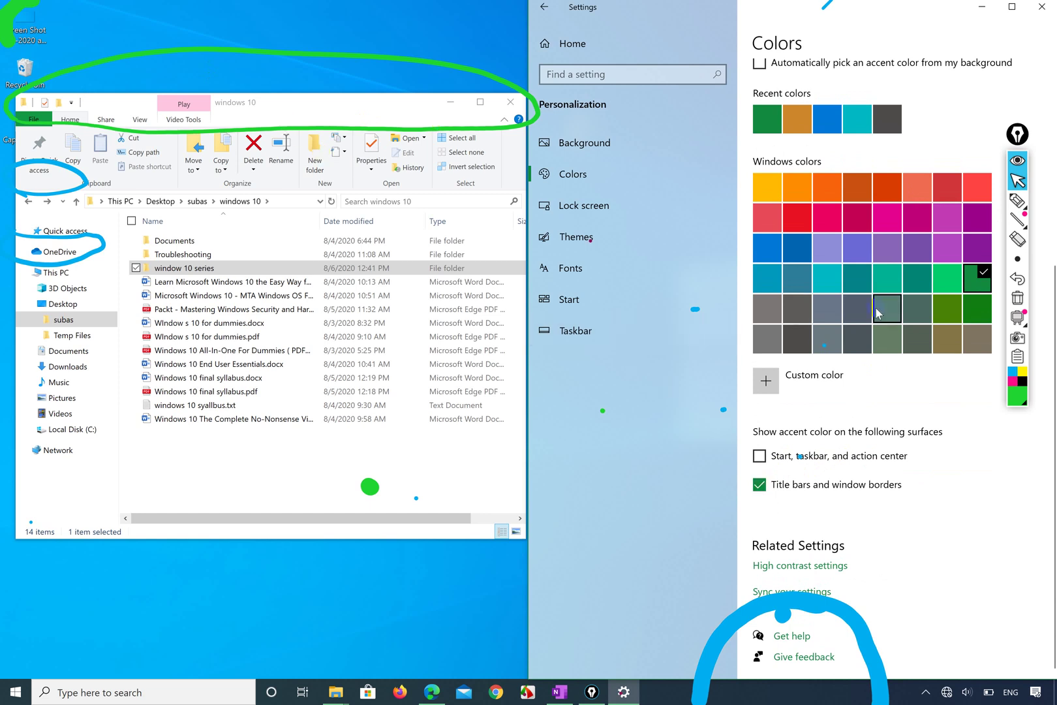
- Set the accent color to the pinkish red in the second row of Windows colors
scroll(854, 262, up, 1)
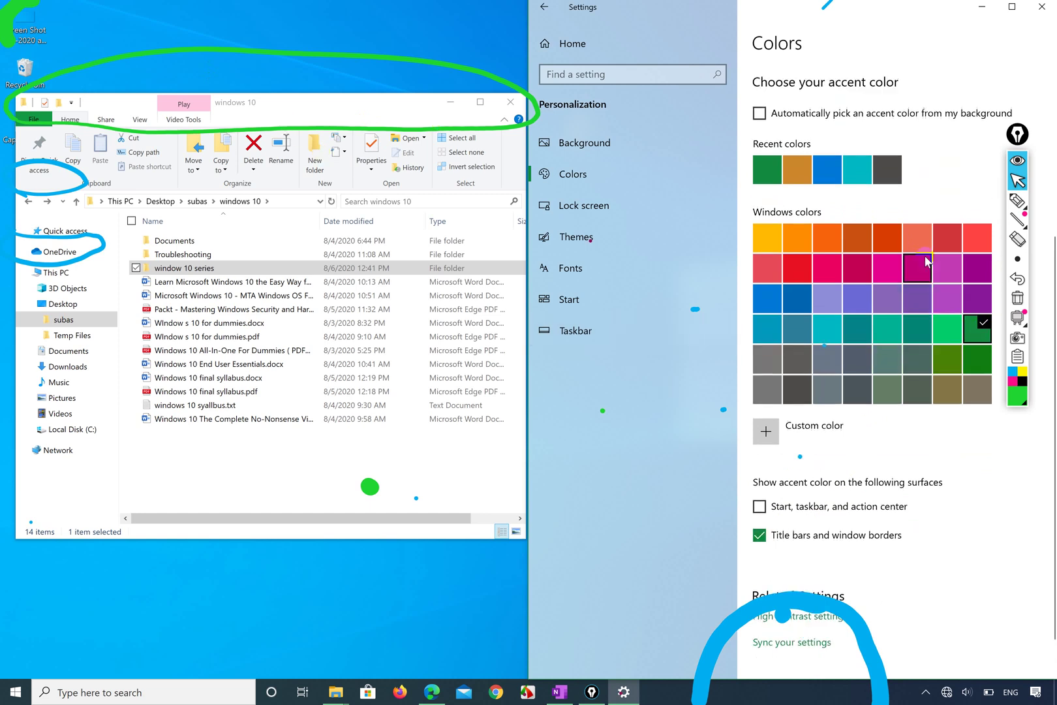
click(823, 279)
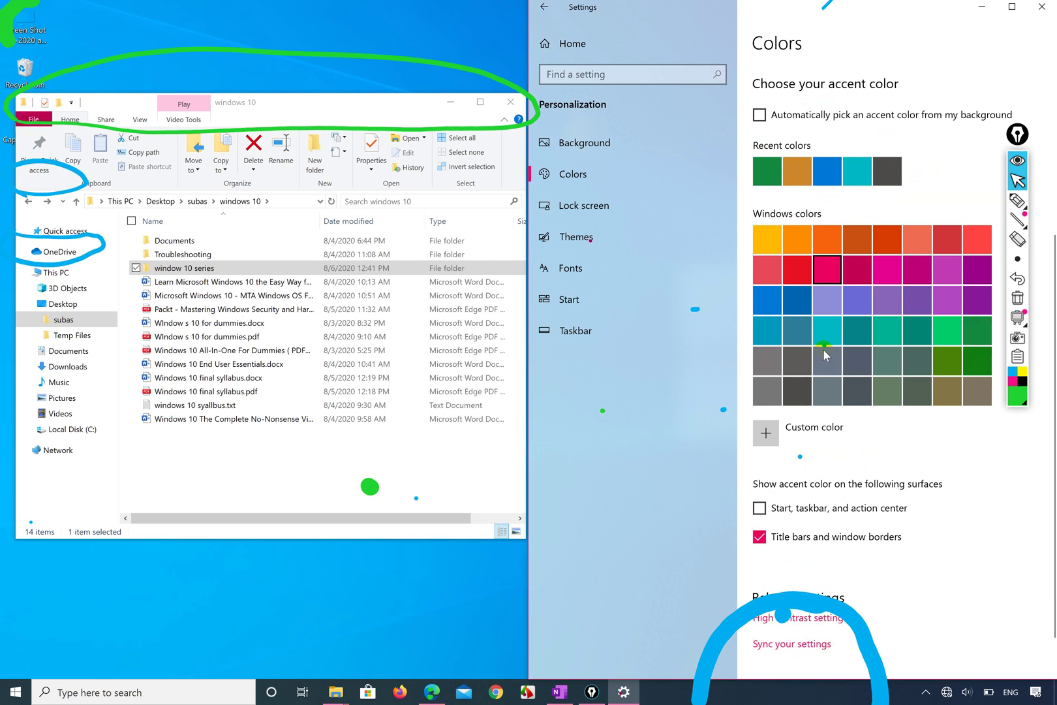
scroll(842, 375, down, 1)
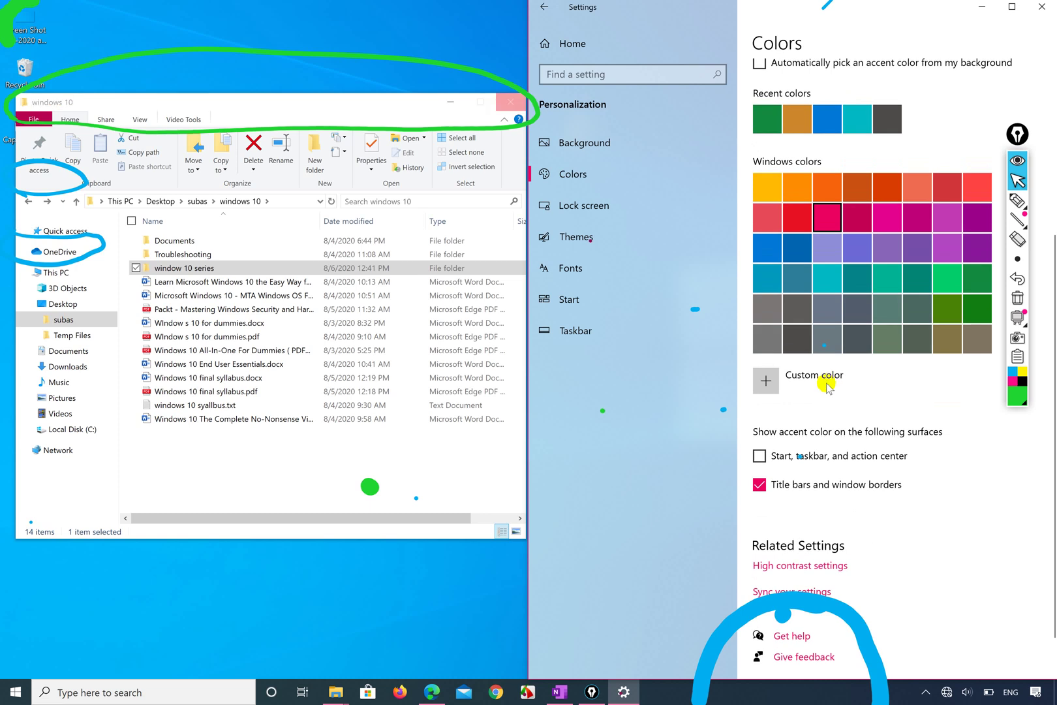
- Set "Choose your color" to Light and check the options for showing the accent color on surfaces
scroll(828, 387, up, 5)
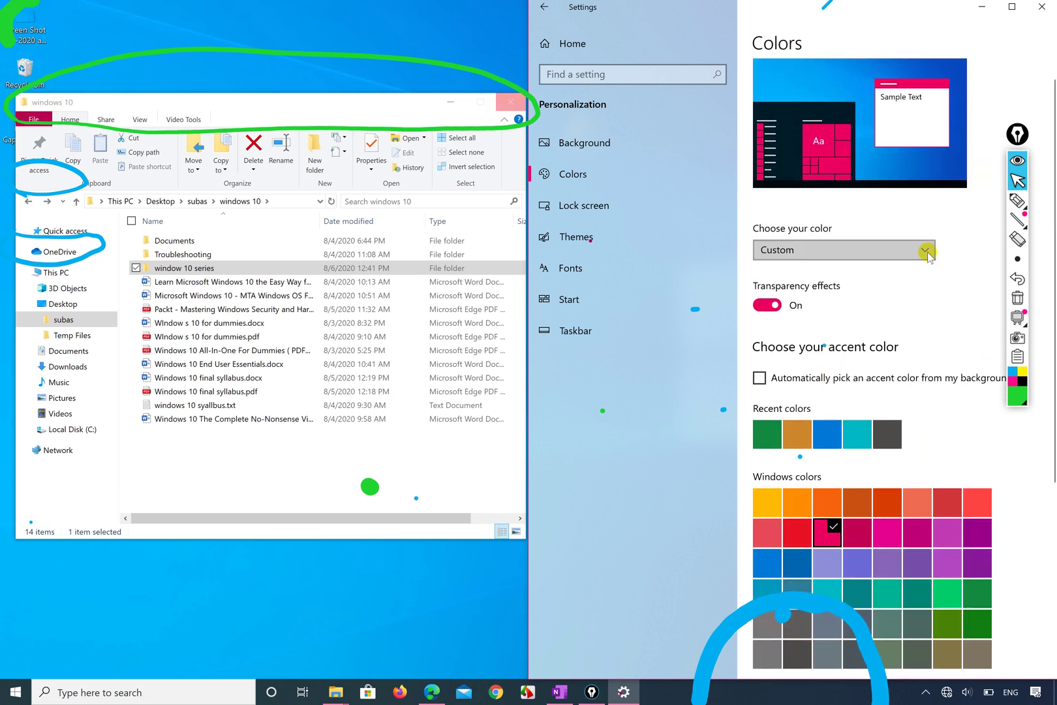
click(929, 251)
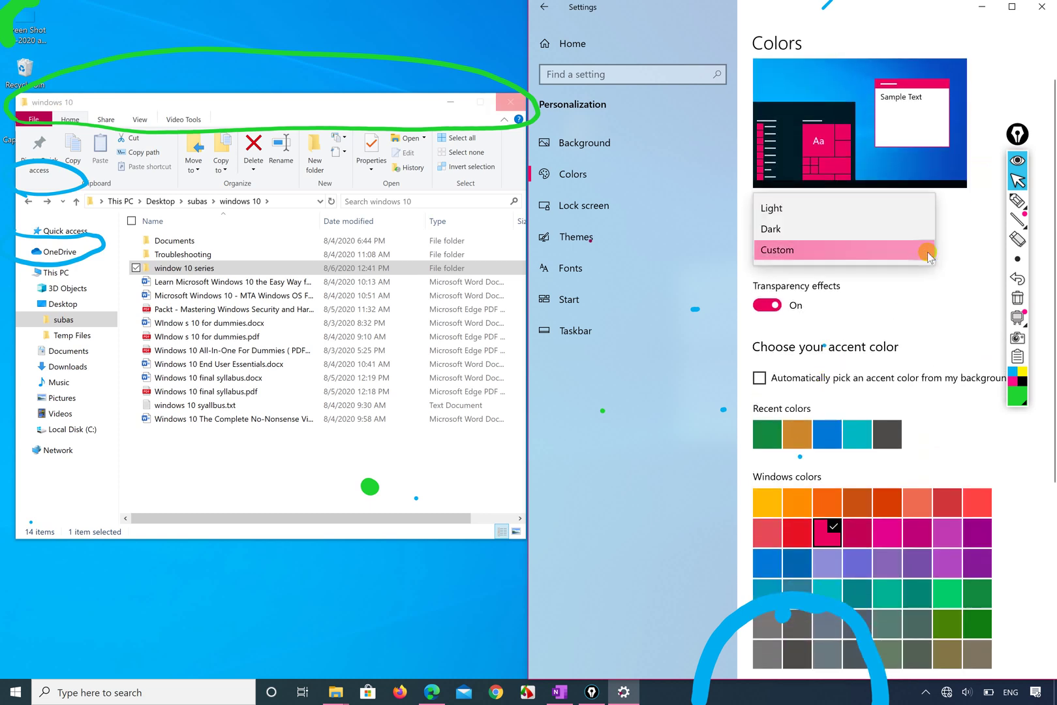
click(848, 209)
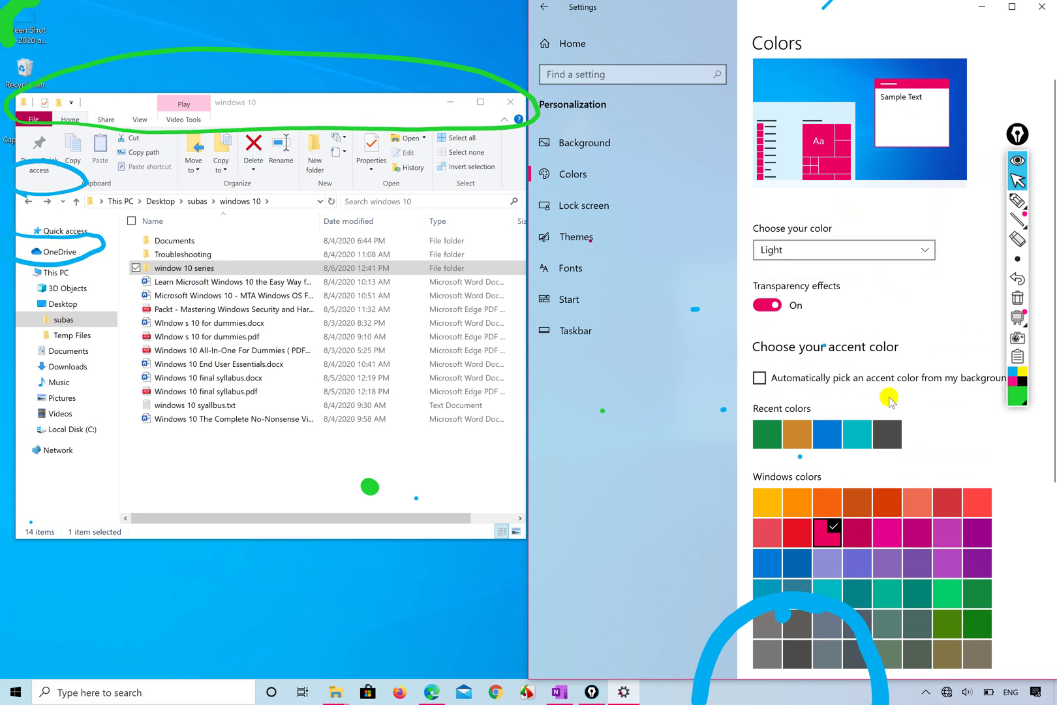
scroll(889, 397, down, 1)
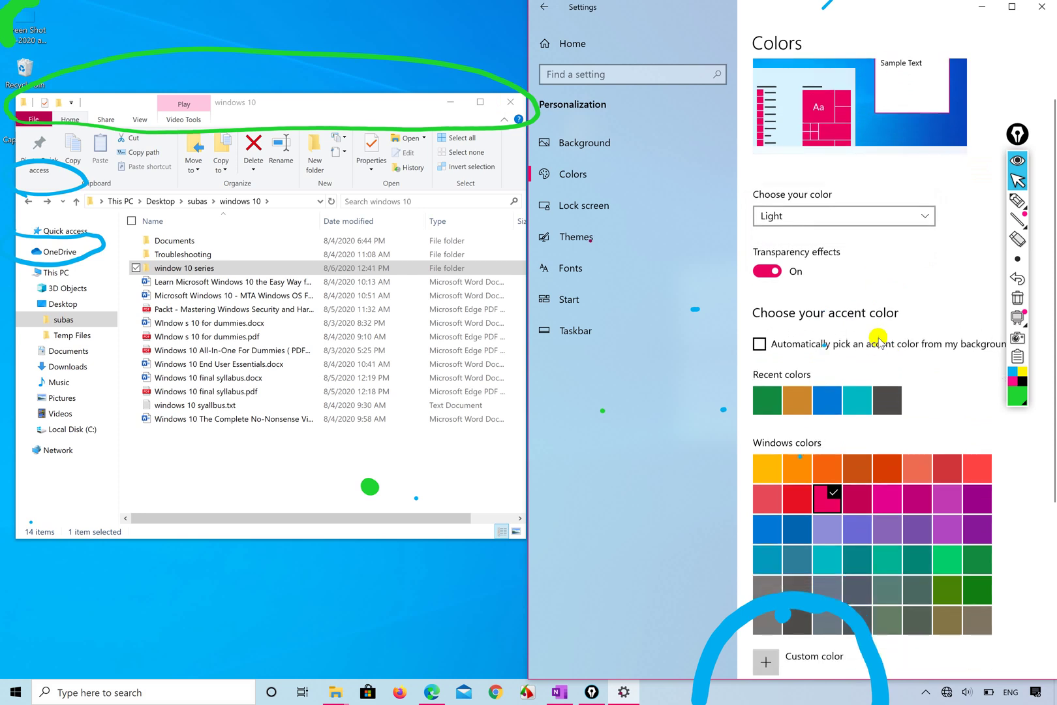
scroll(873, 335, down, 4)
scroll(880, 337, down, 1)
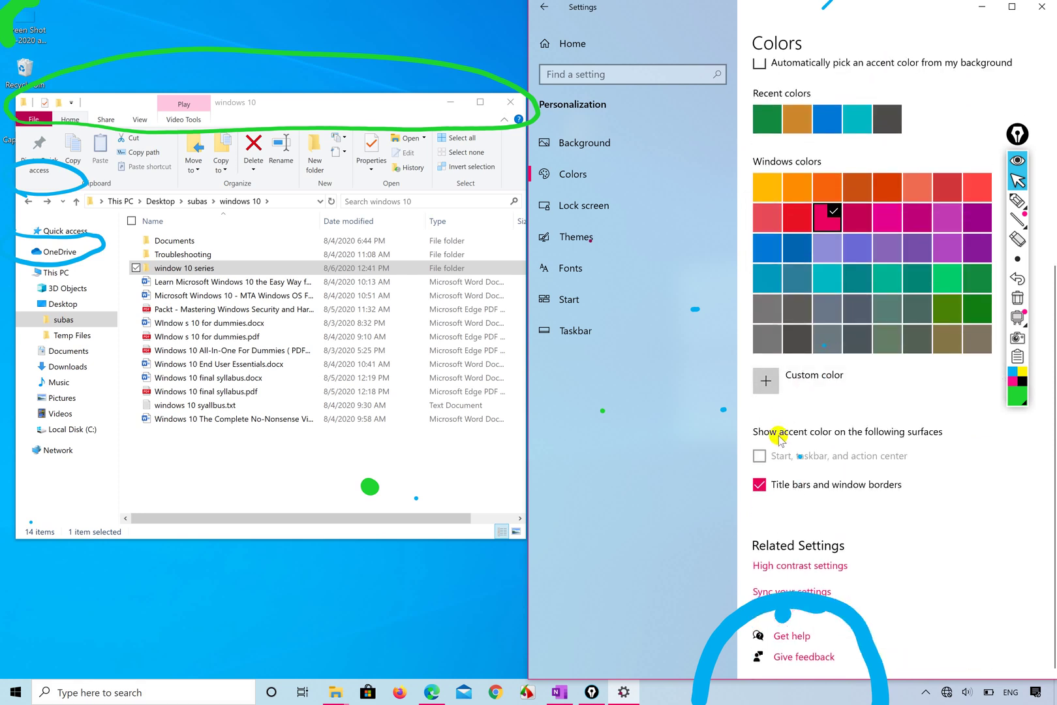
- Enable automatic accent color picking from the background and bring Settings back beside File Explorer to view its title bar
click(1012, 7)
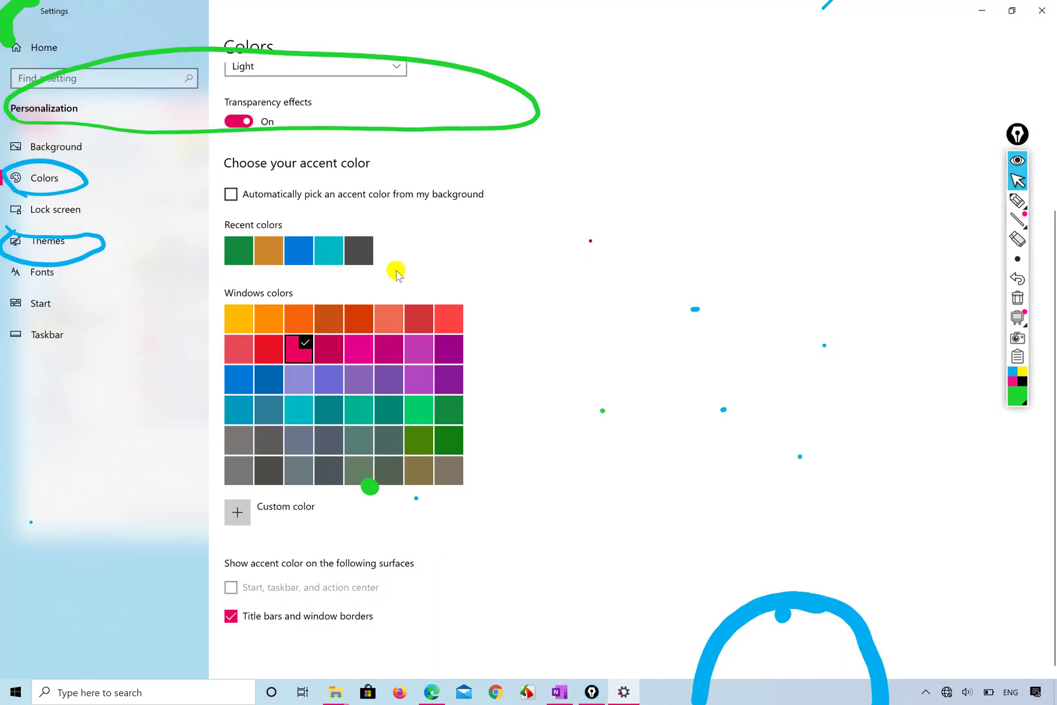
click(231, 194)
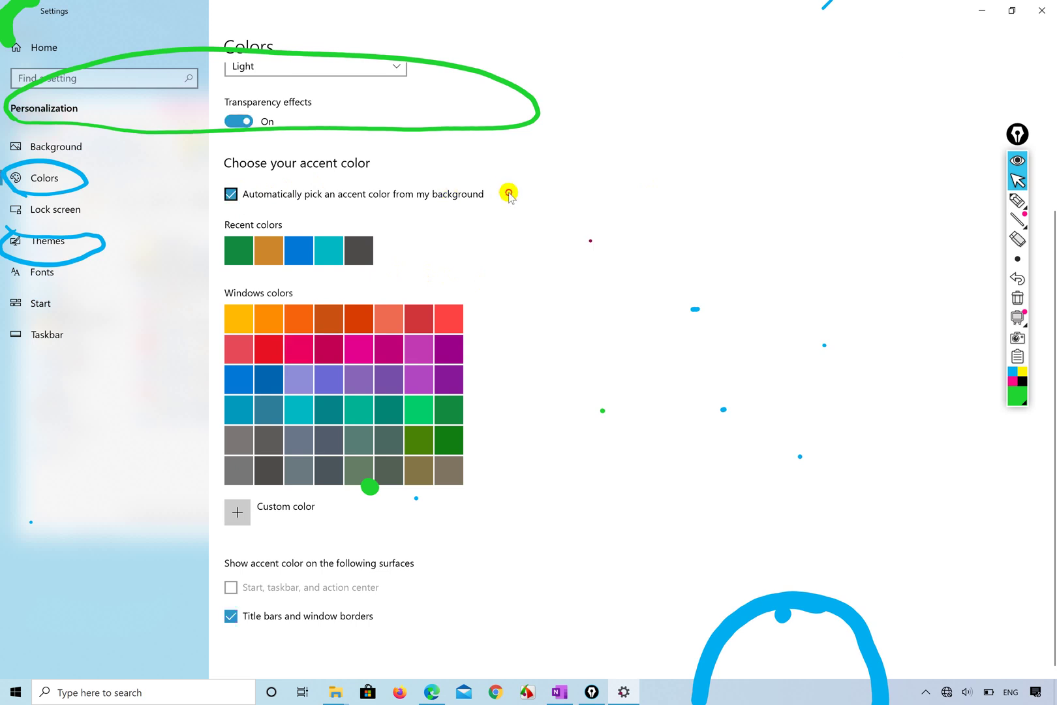
key(super+Right)
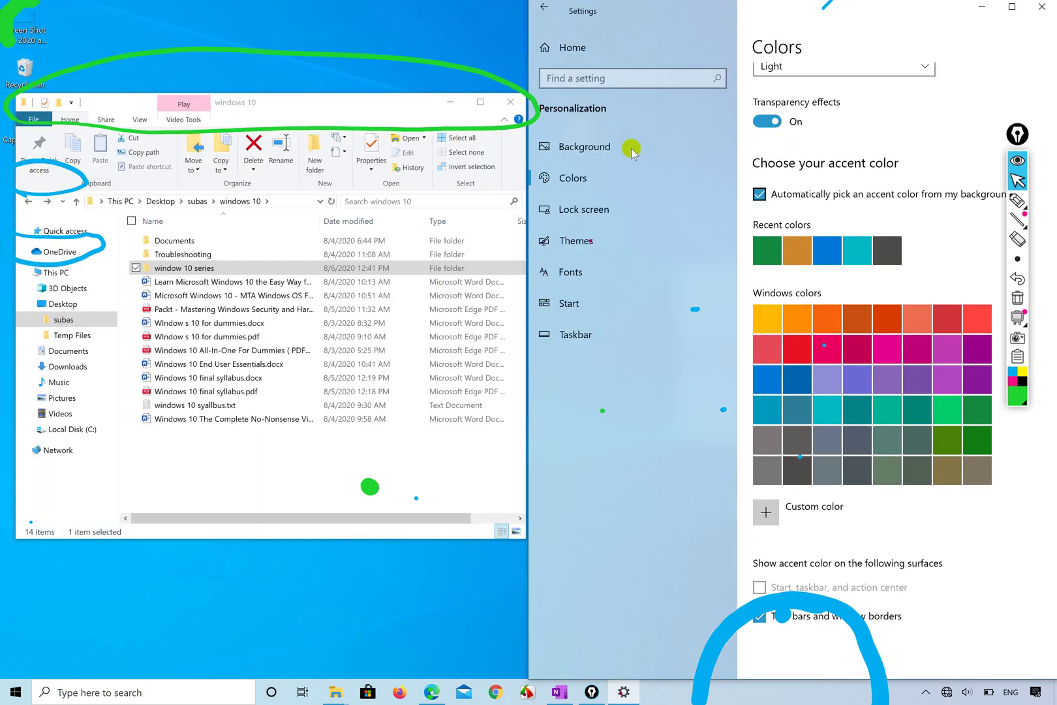
click(406, 100)
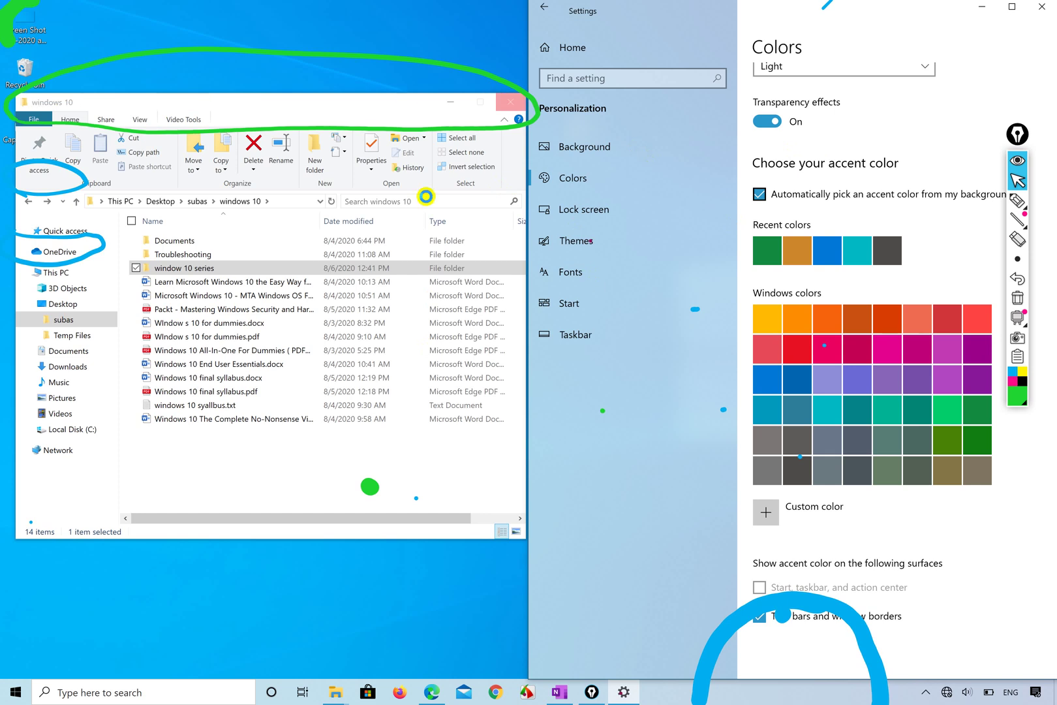
mouse_move(338, 692)
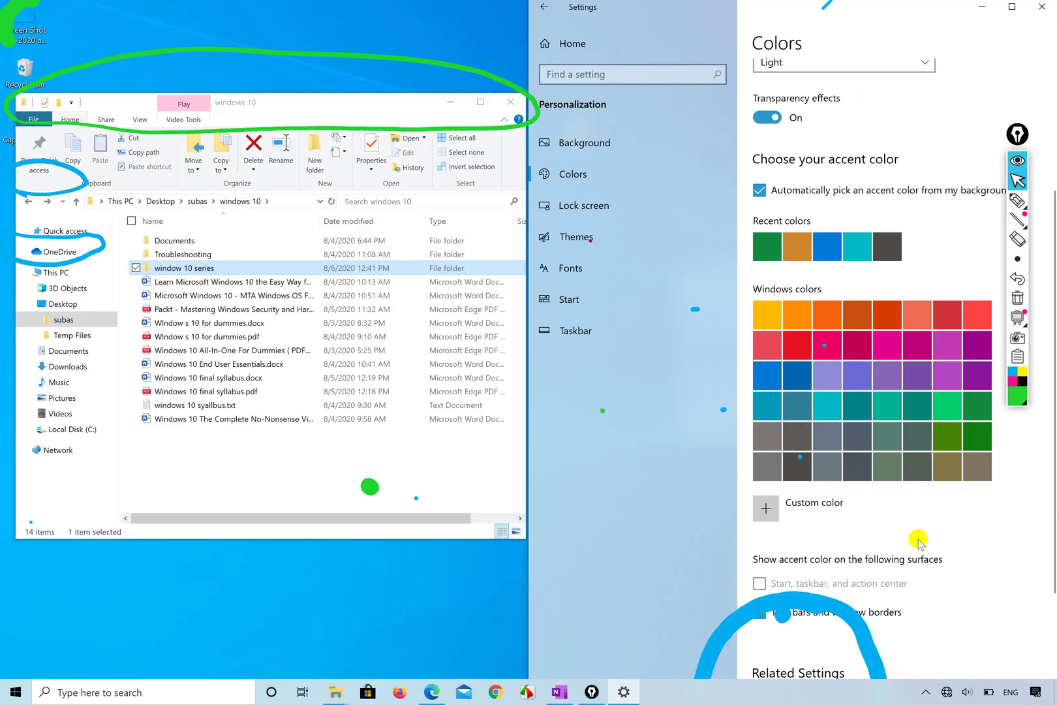
- Maximize Settings and turn off automatic accent color picking from the background
click(1013, 6)
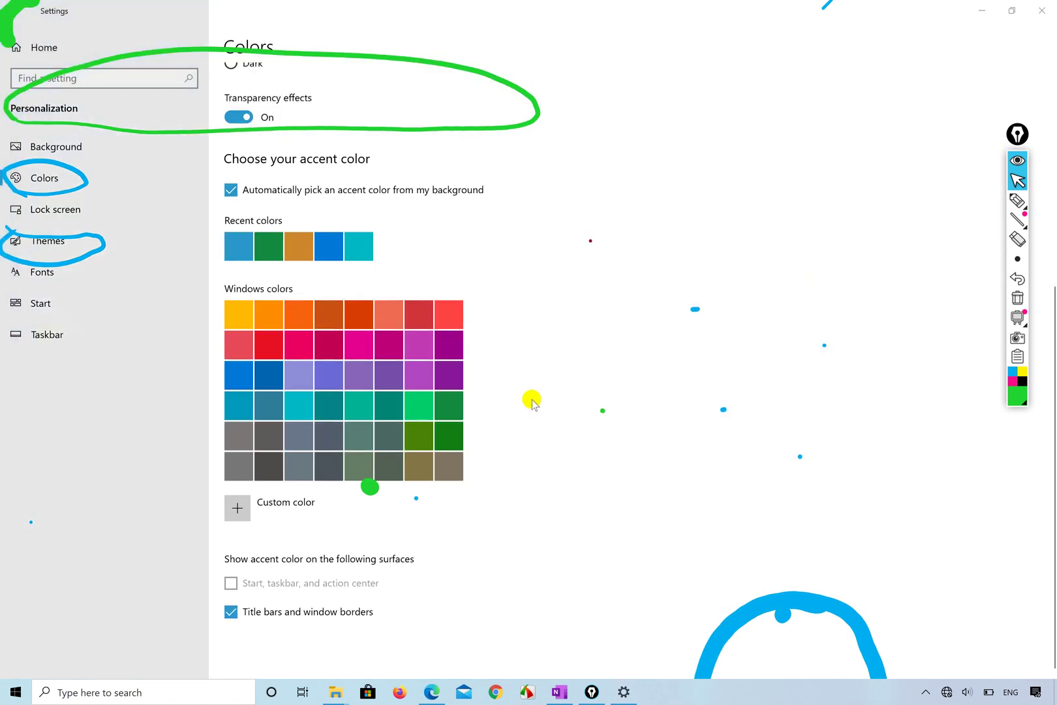
scroll(522, 359, up, 1)
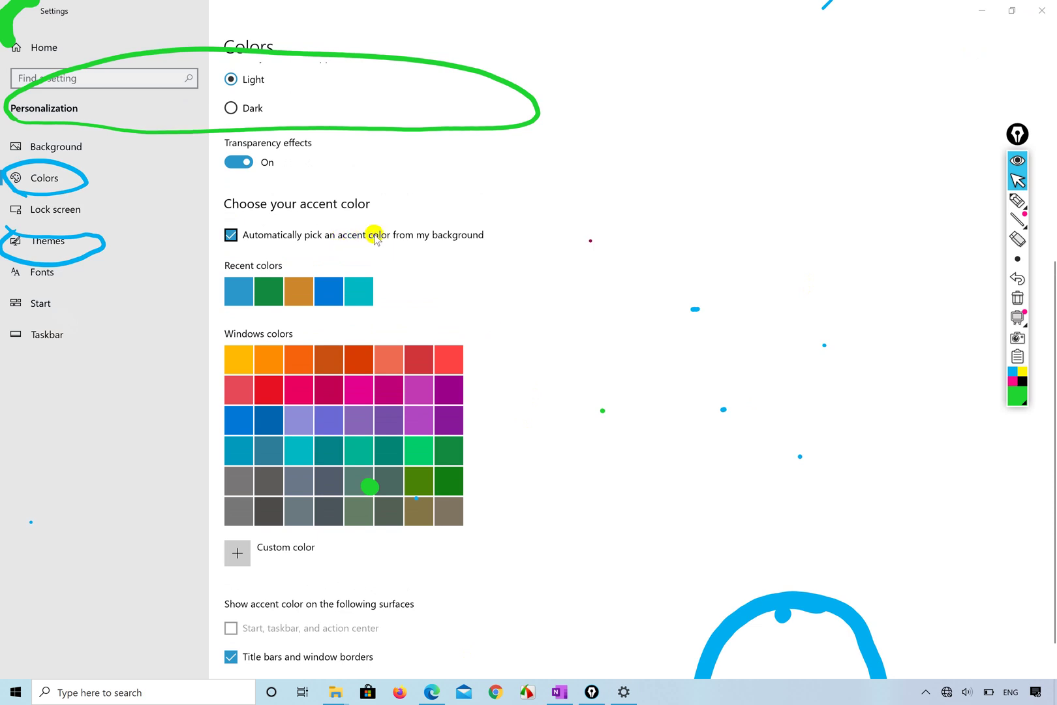
click(448, 236)
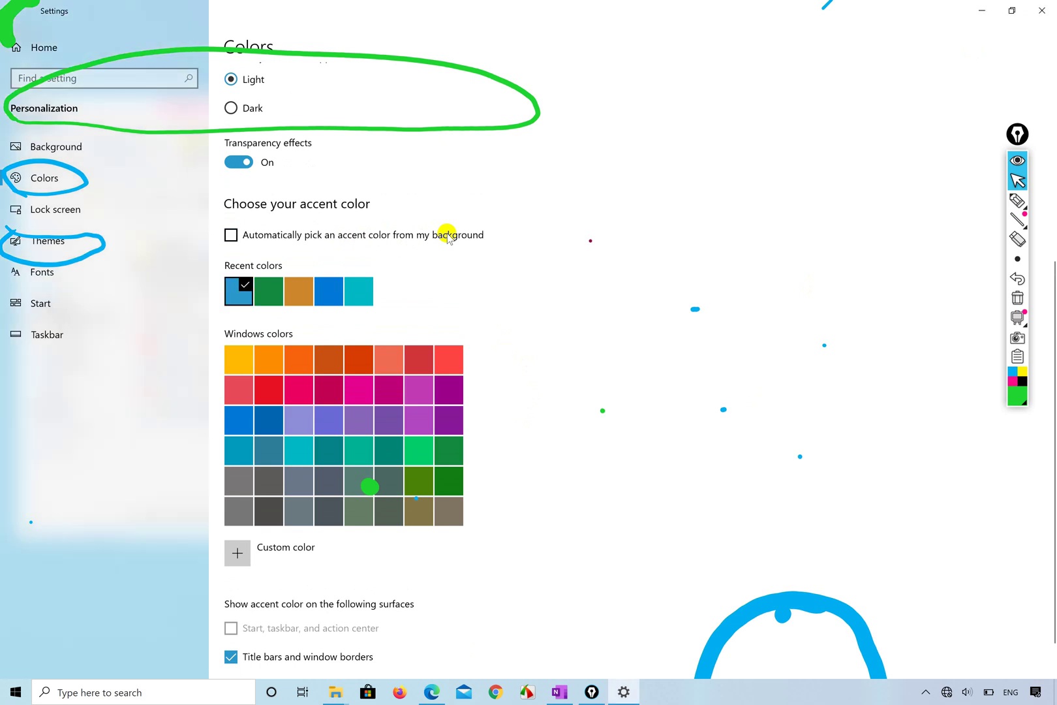
- Review the Colors page, place Settings on the right half, and compare File Explorer's title bar when active and inactive
scroll(463, 366, down, 1)
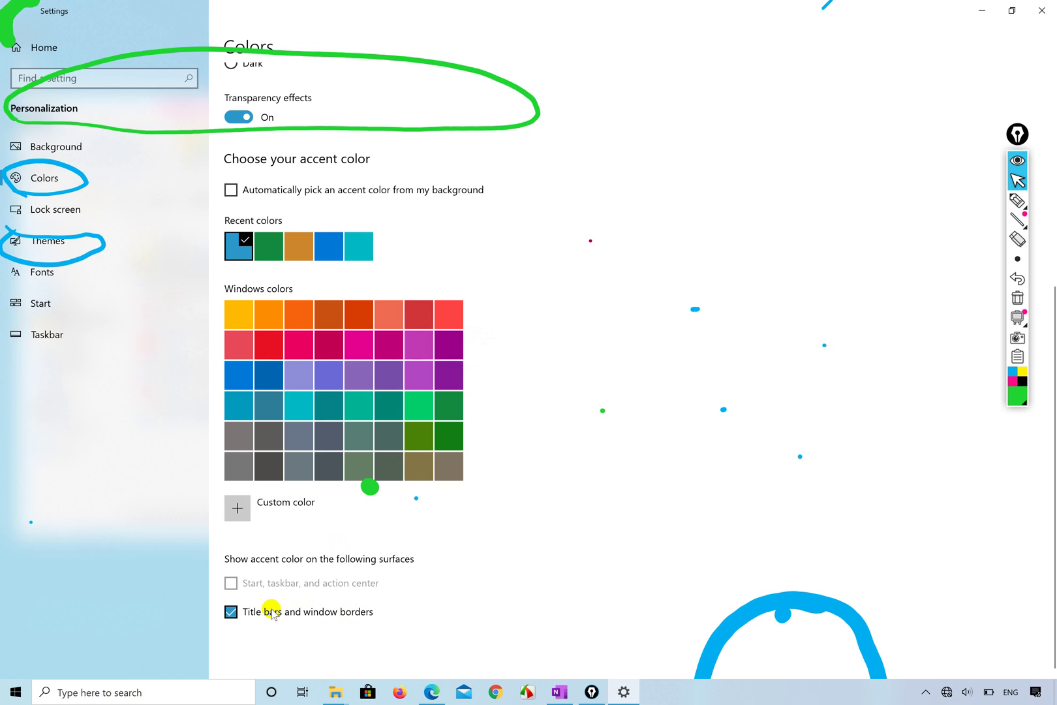
scroll(366, 620, up, 5)
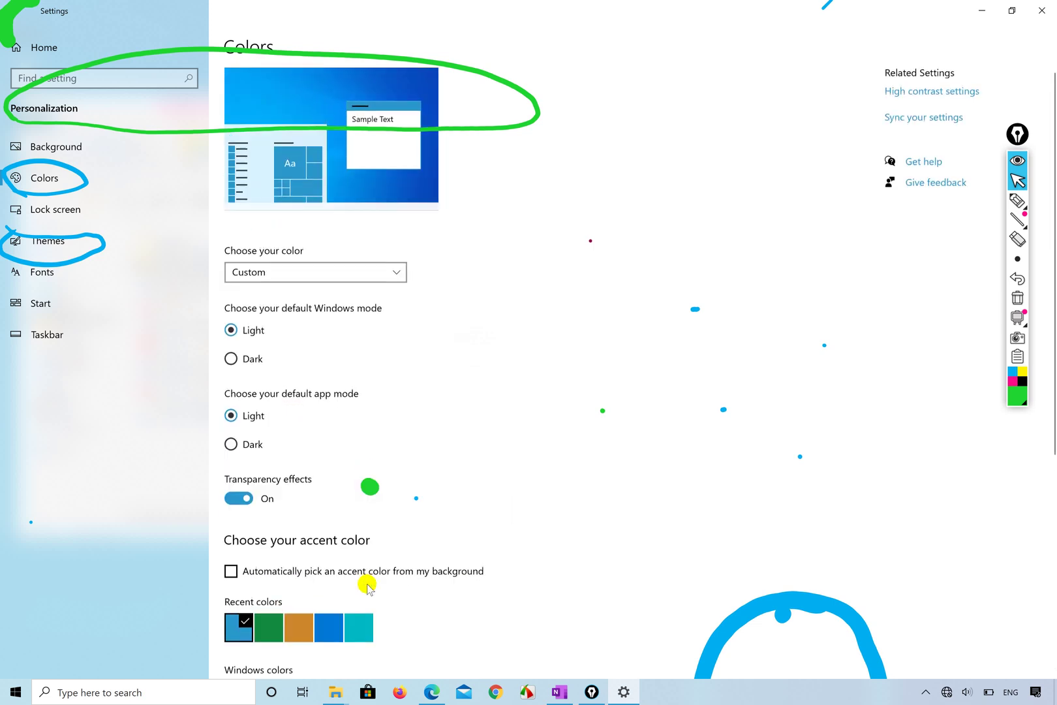
scroll(368, 586, down, 1)
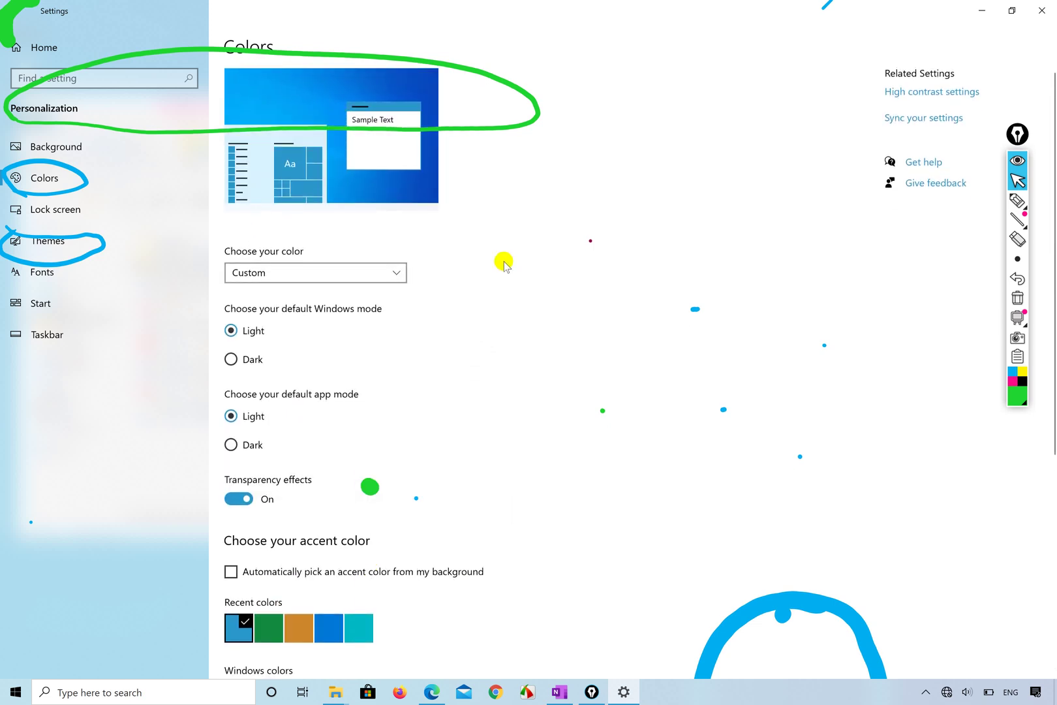
key(super+Right)
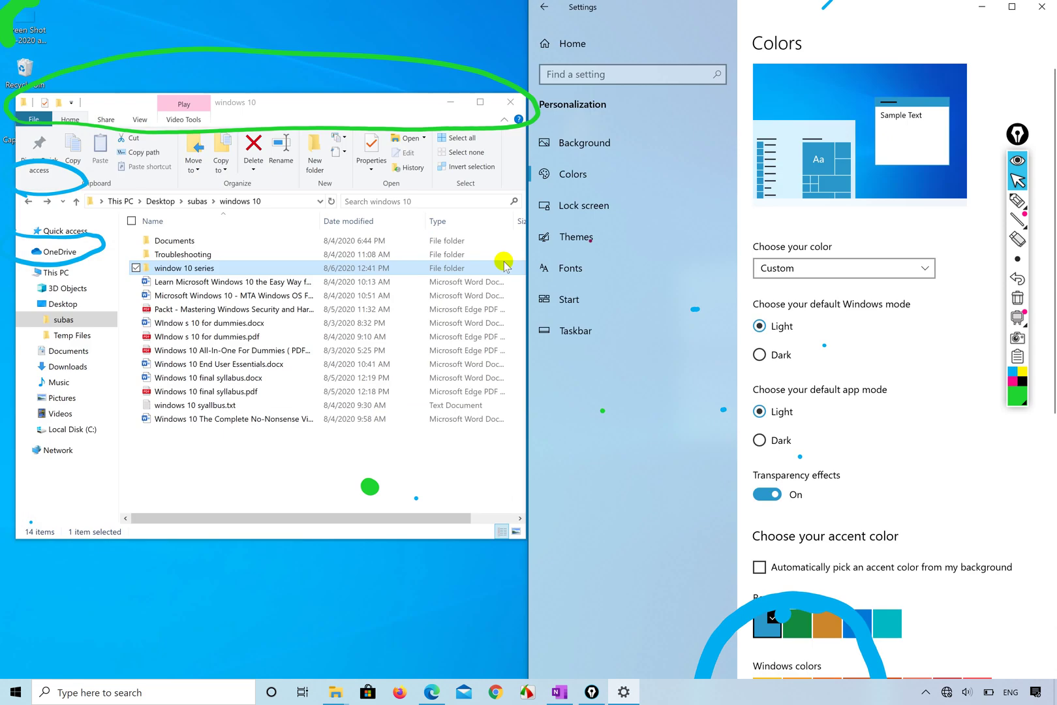
click(361, 103)
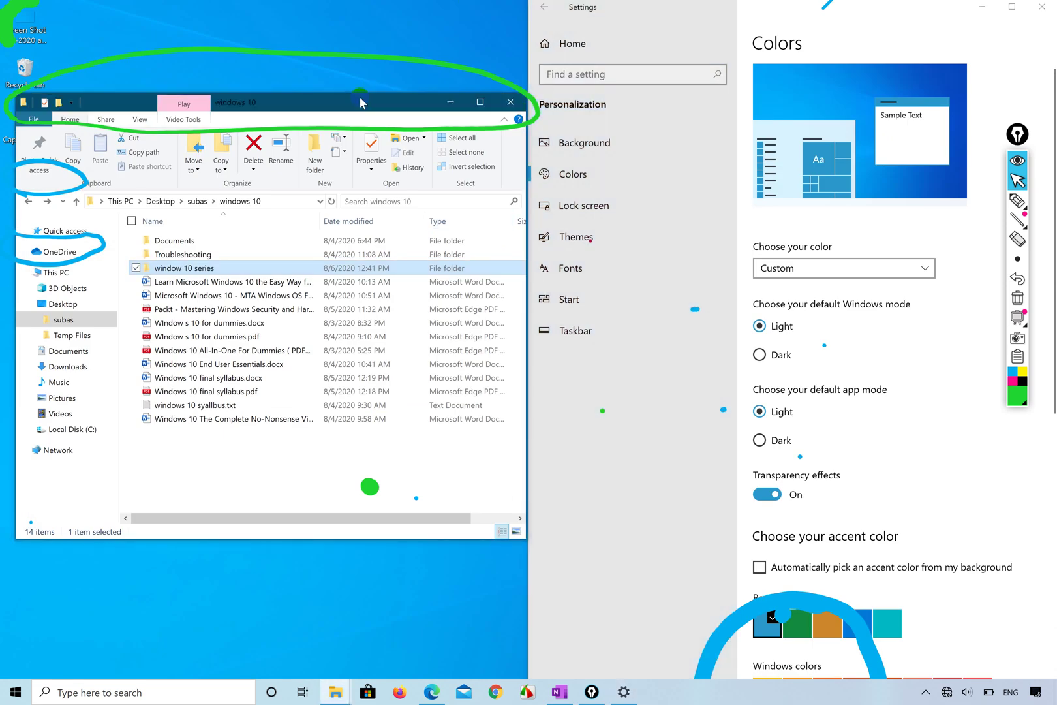
click(259, 471)
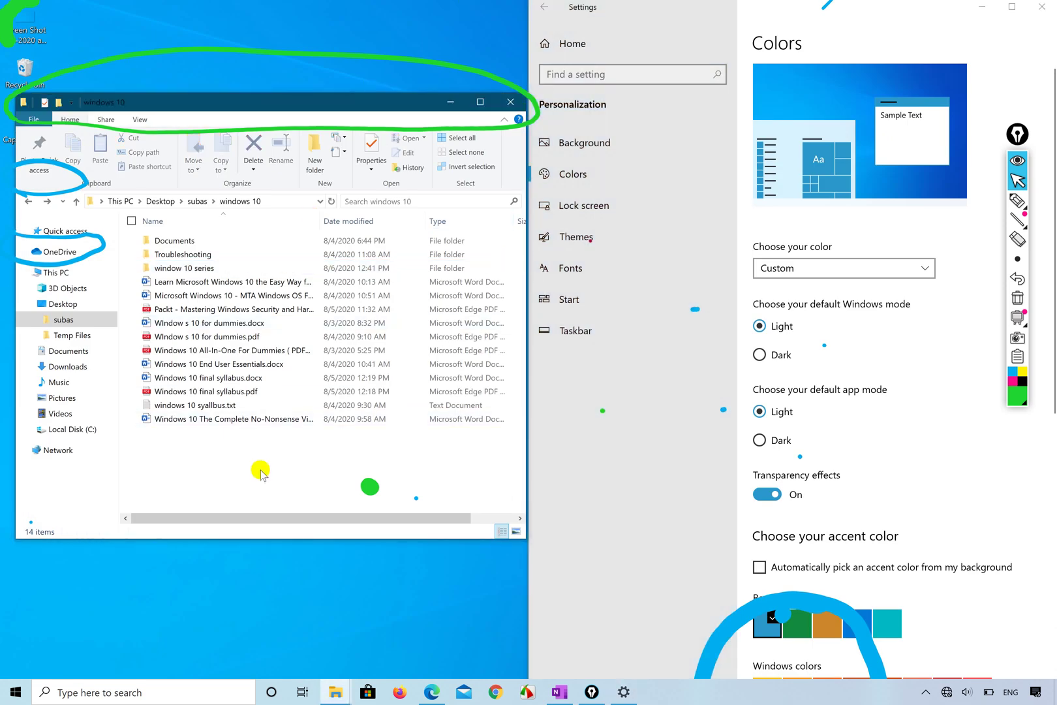
click(1018, 53)
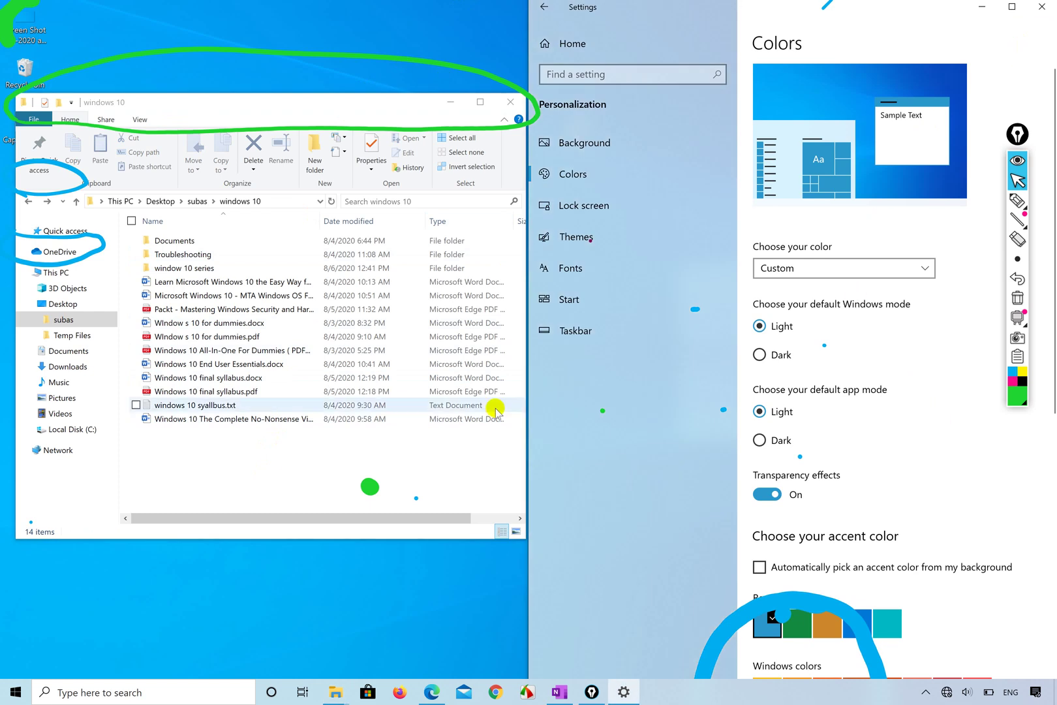
click(283, 462)
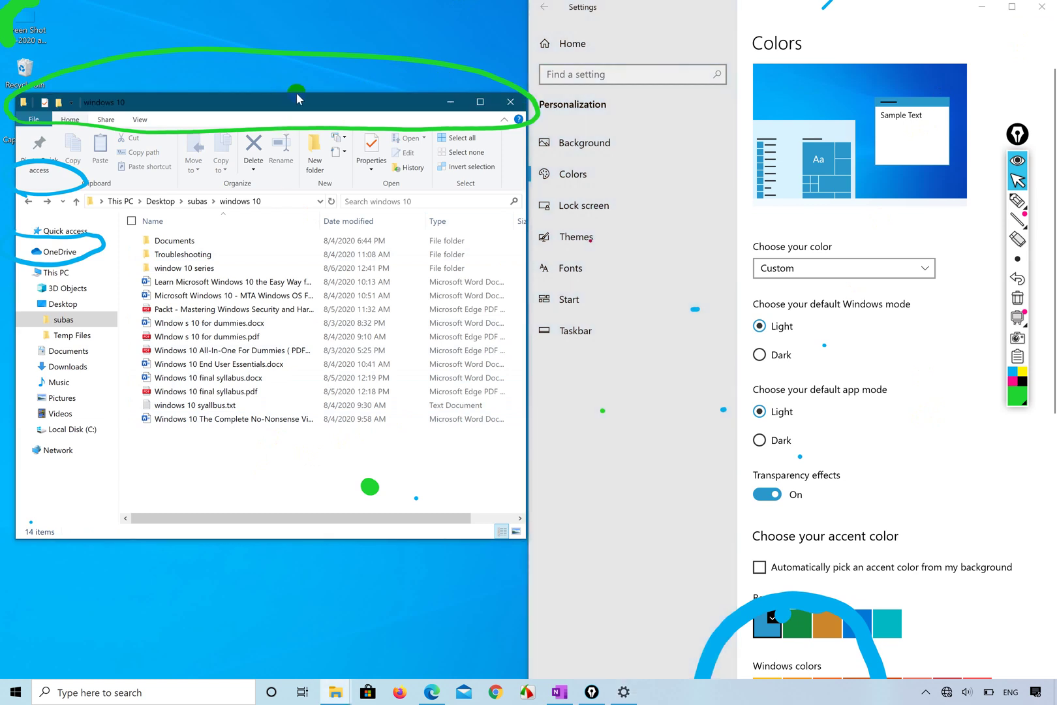
- Set the accent color to Sport green and activate File Explorer to view its title bar color
scroll(838, 449, down, 4)
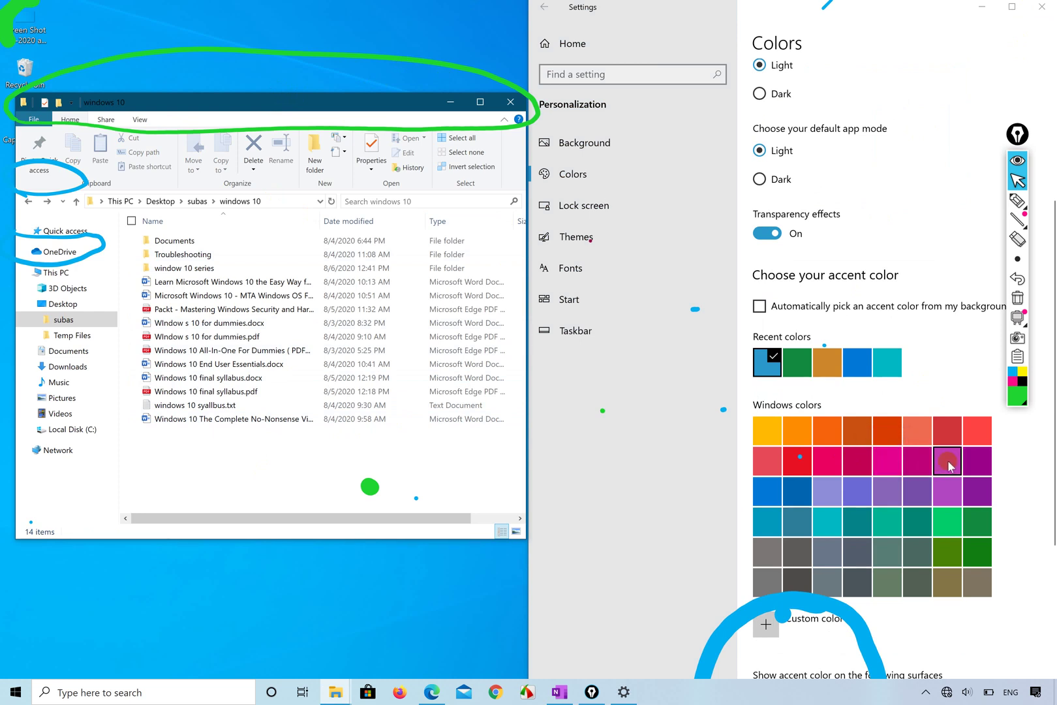
click(976, 536)
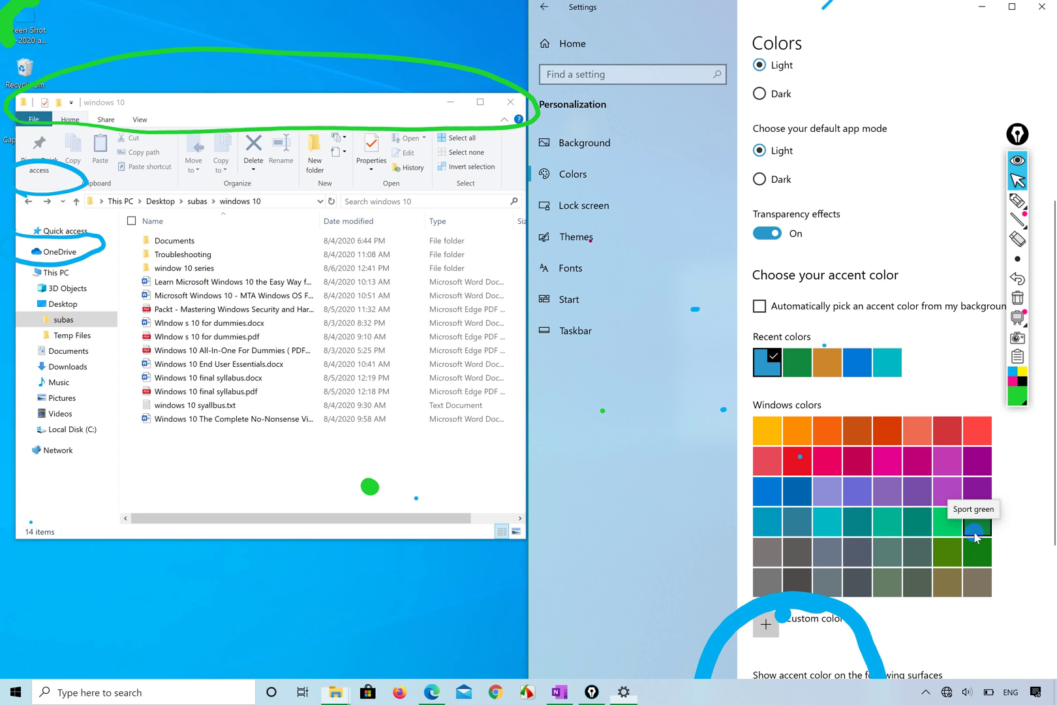
click(896, 352)
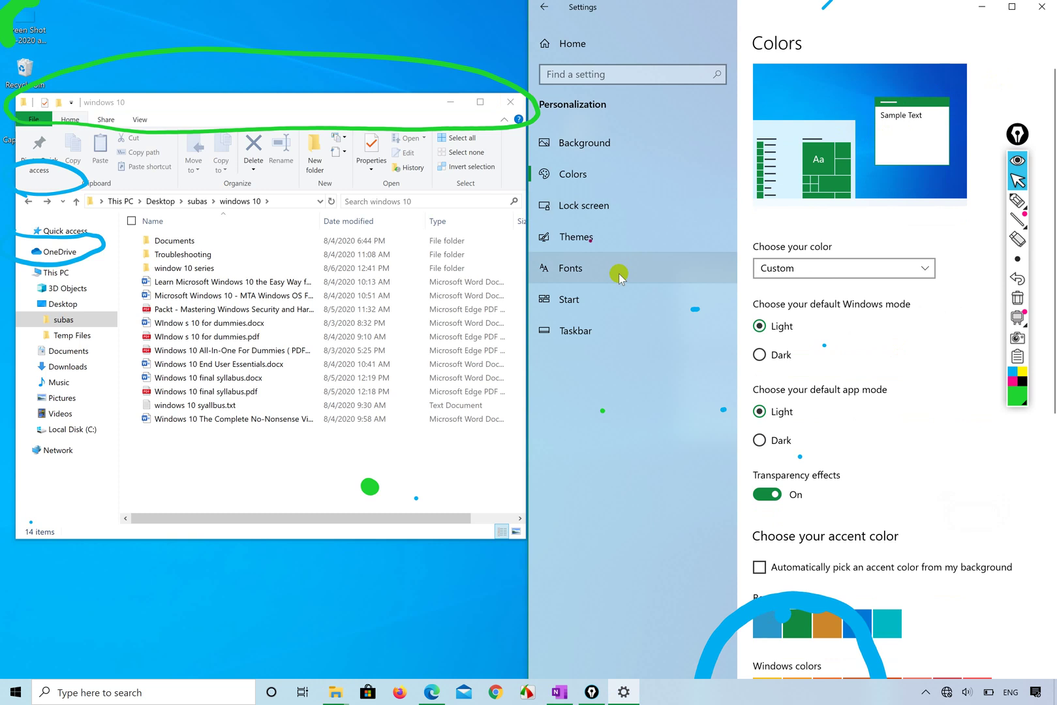
click(306, 463)
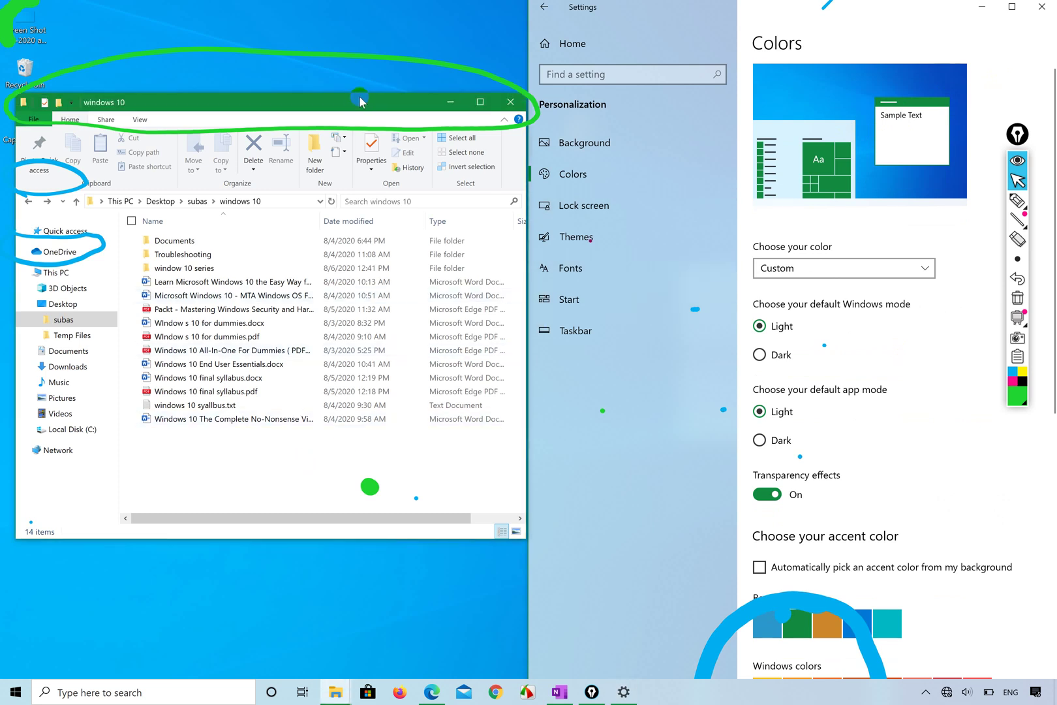
scroll(905, 474, down, 5)
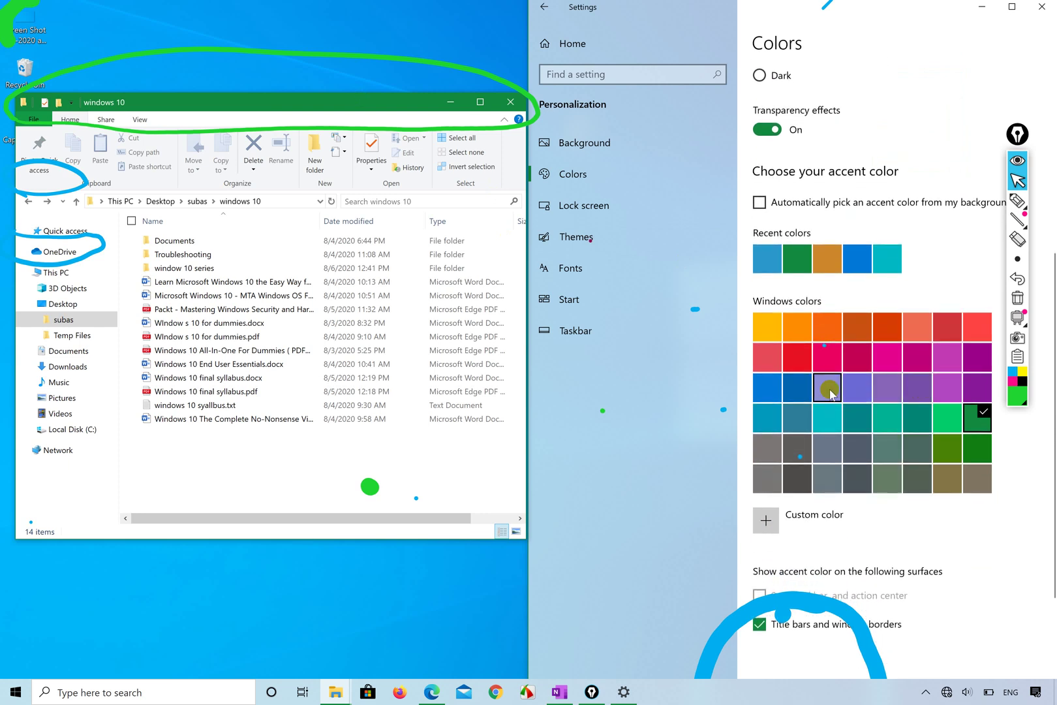
- Set the accent color to the dark blue in the third row of Windows colors and check the color preview
click(798, 387)
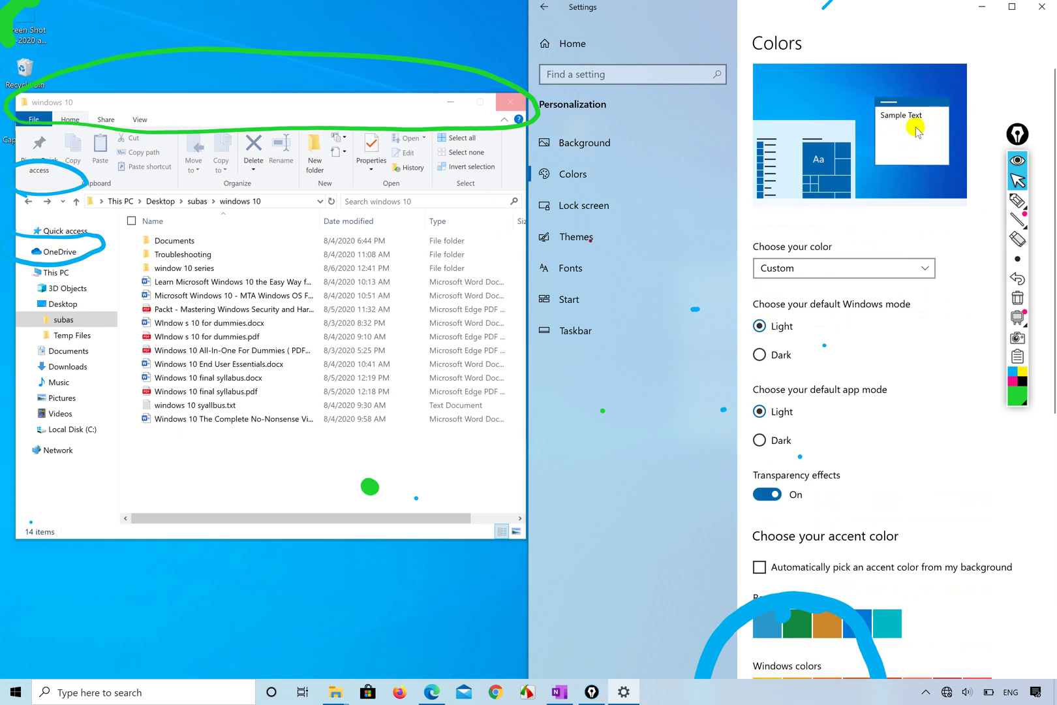
scroll(862, 300, down, 6)
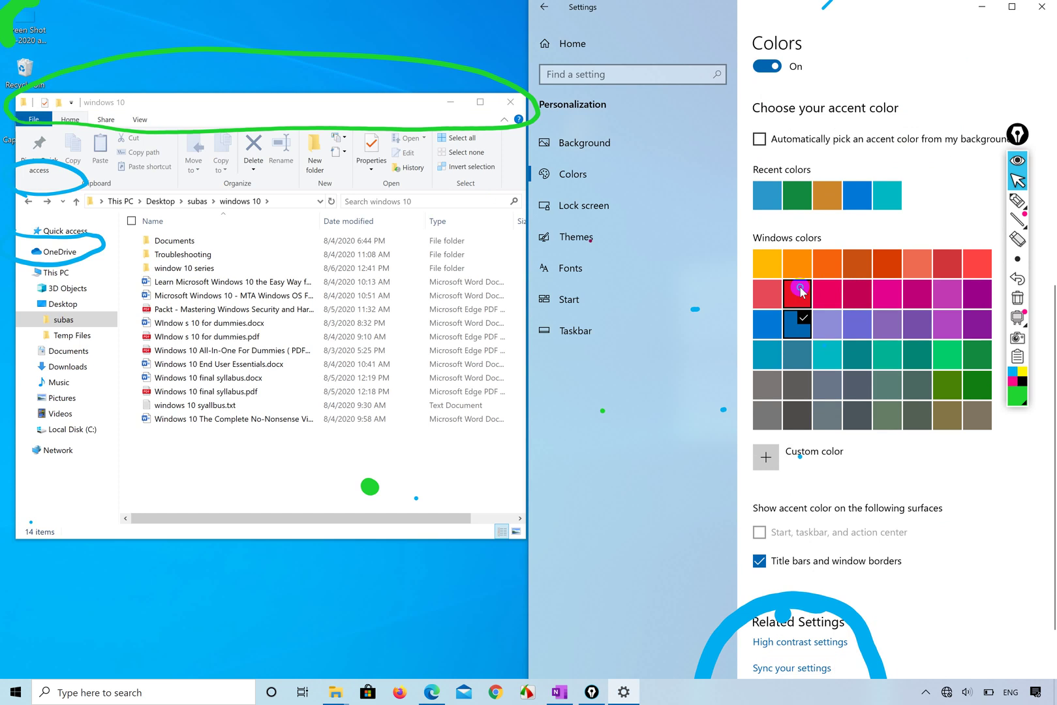
scroll(927, 117, up, 6)
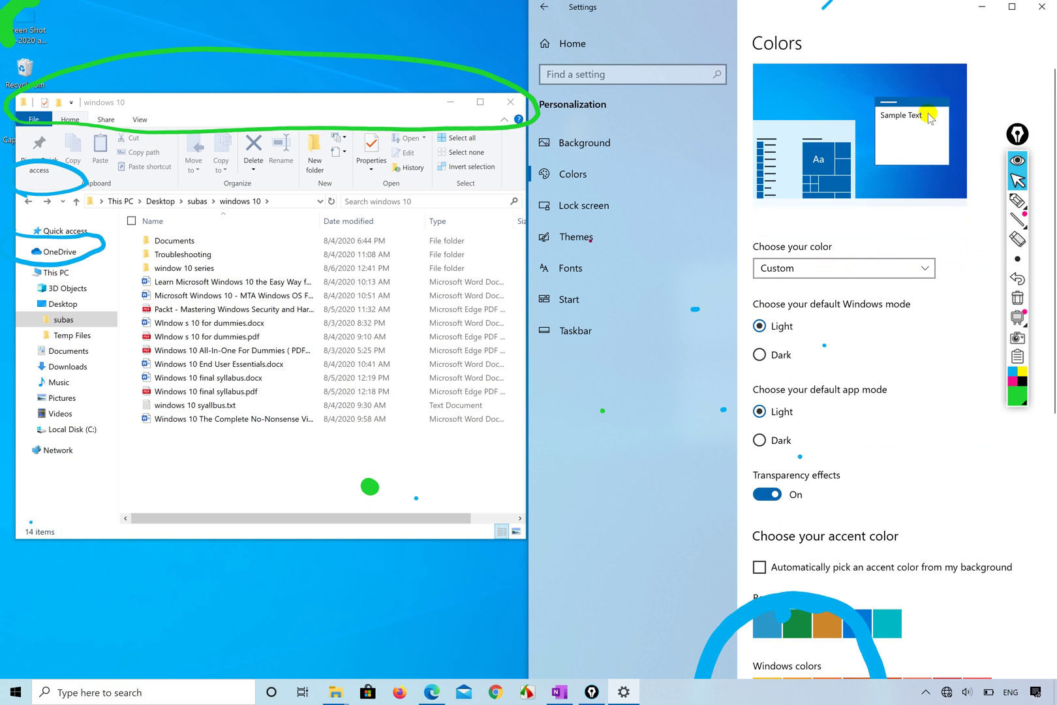
- Set the accent color to the bright red in the second row and activate File Explorer to view its title bar color
scroll(930, 118, down, 5)
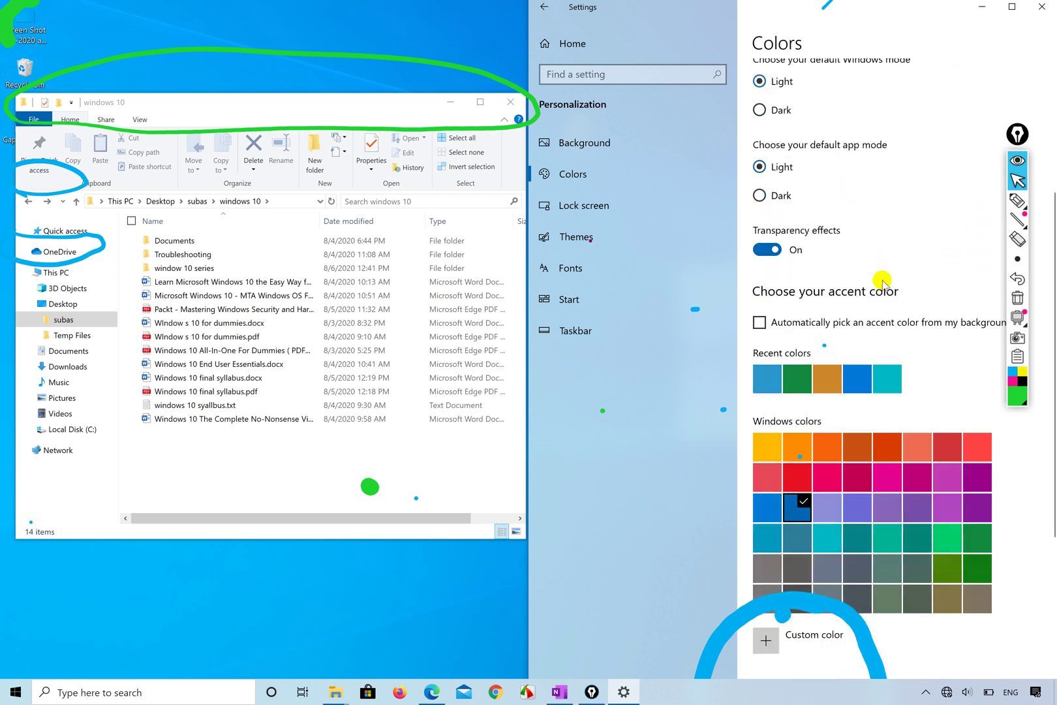
click(800, 479)
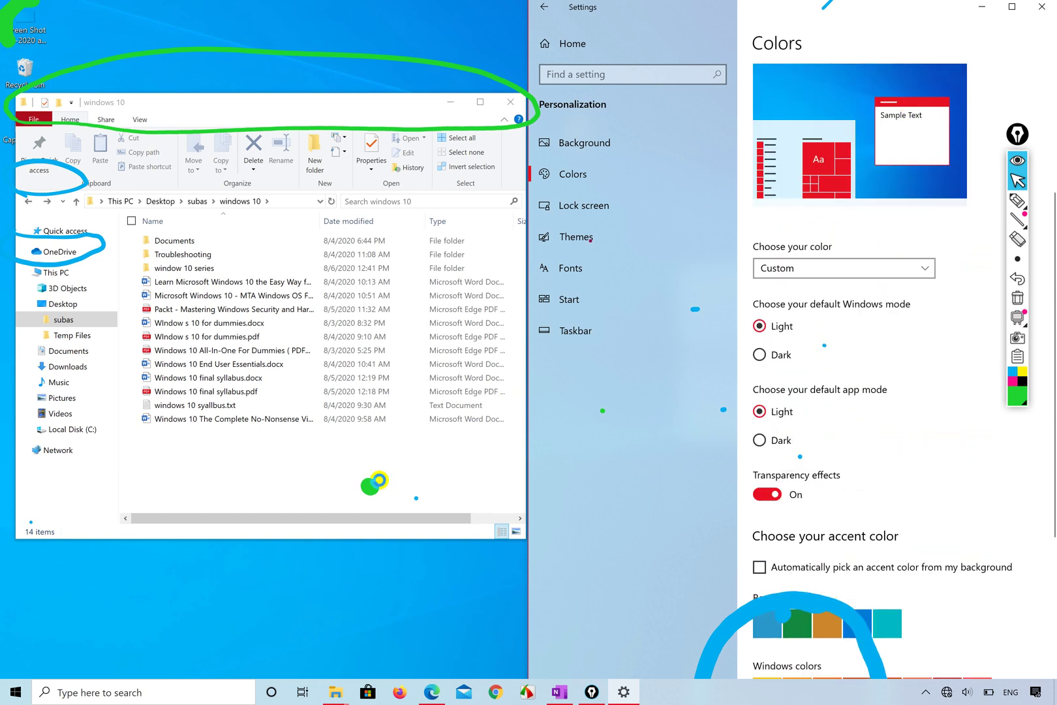
key(alt+F4)
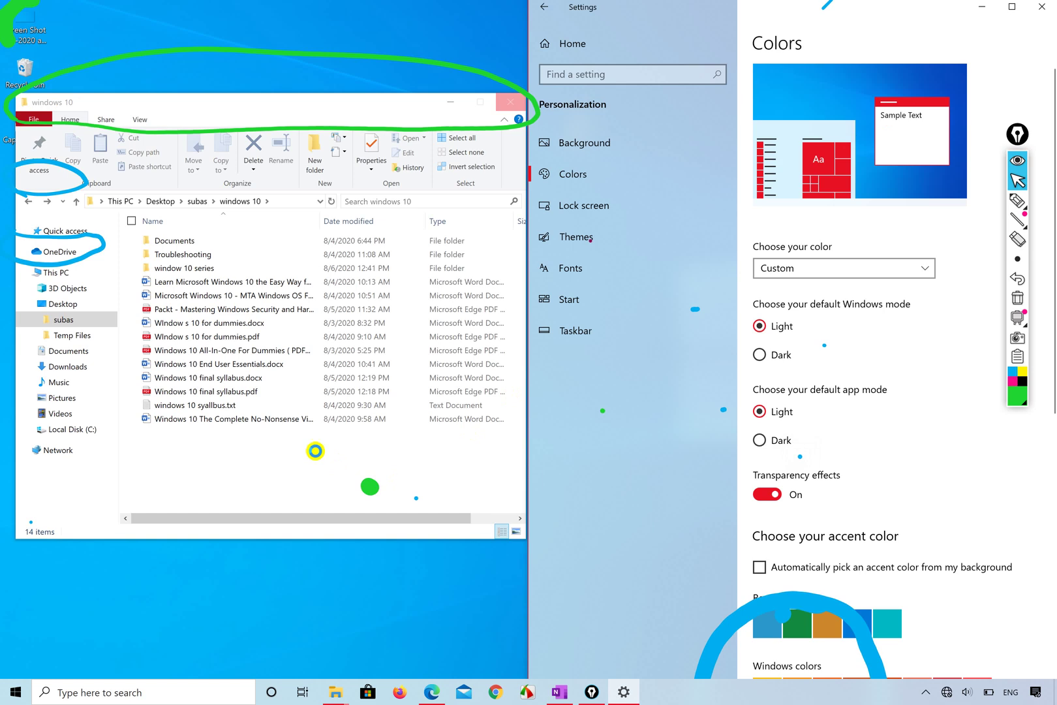
click(301, 458)
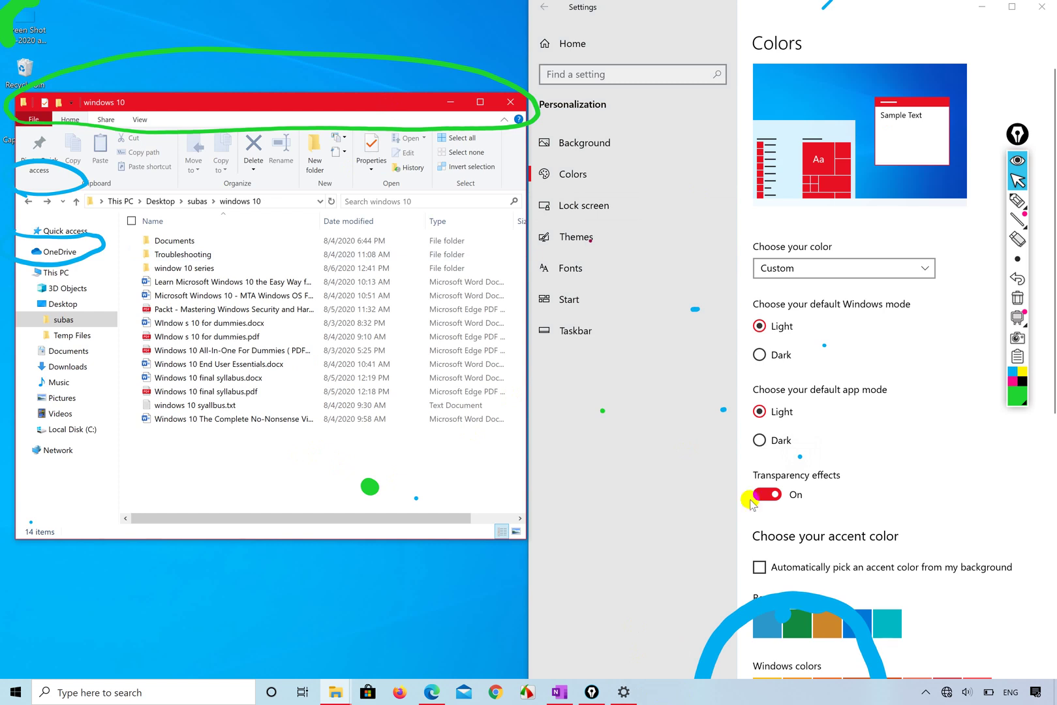
- Maximize Settings and erase the large freehand marks drawn over the Colors page, keeping the pointer active
click(1012, 7)
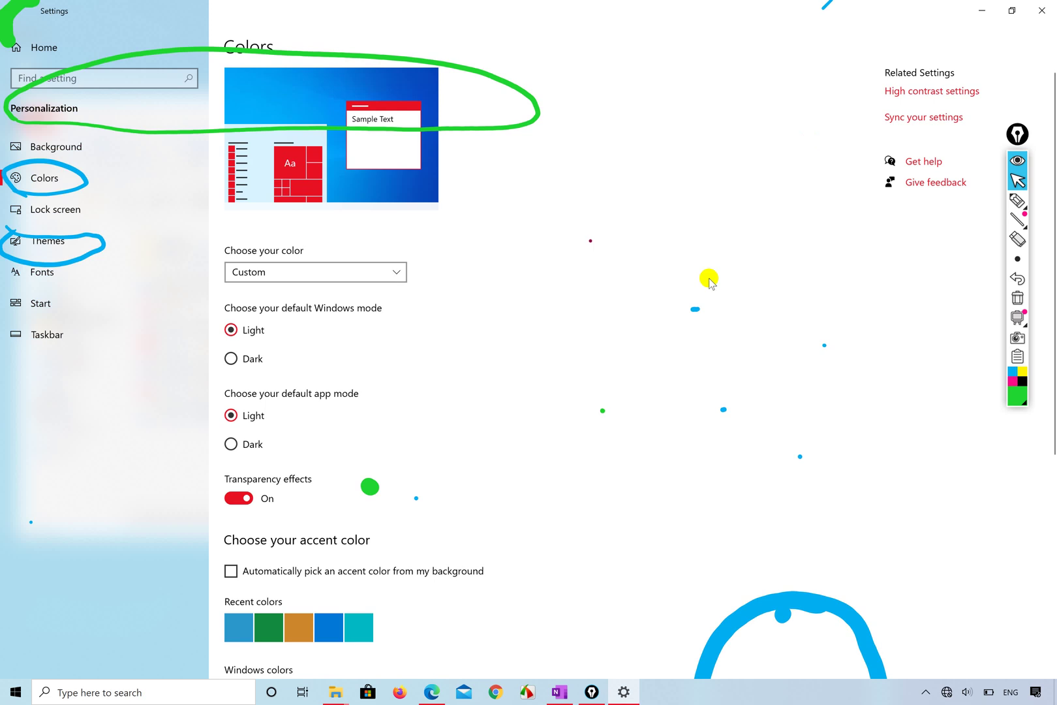
mouse_move(1017, 200)
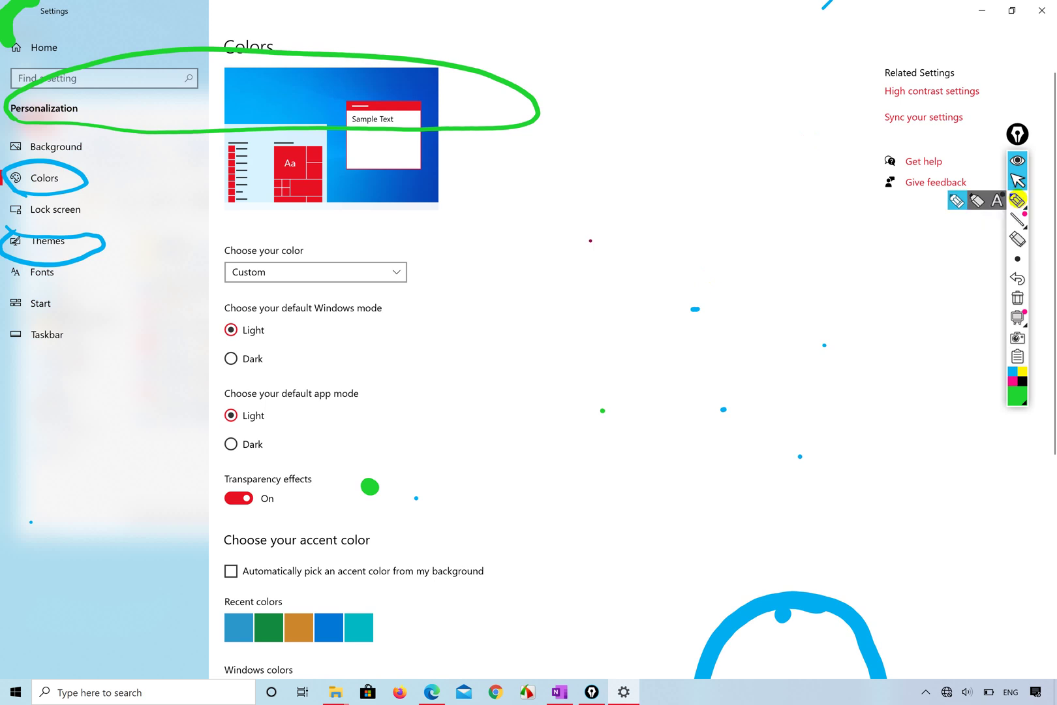
click(1017, 200)
mouse_move(807, 581)
mouse_down()
mouse_move(701, 605)
mouse_move(282, 162)
mouse_move(47, 137)
mouse_move(176, 321)
mouse_up()
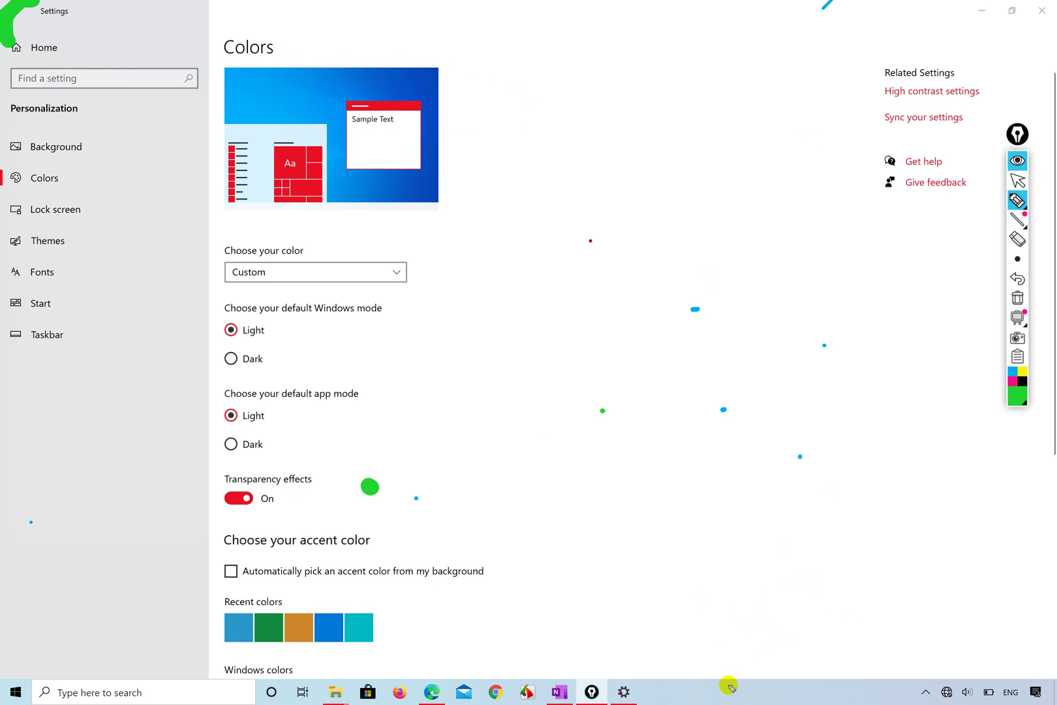
mouse_move(1010, 206)
click(1018, 181)
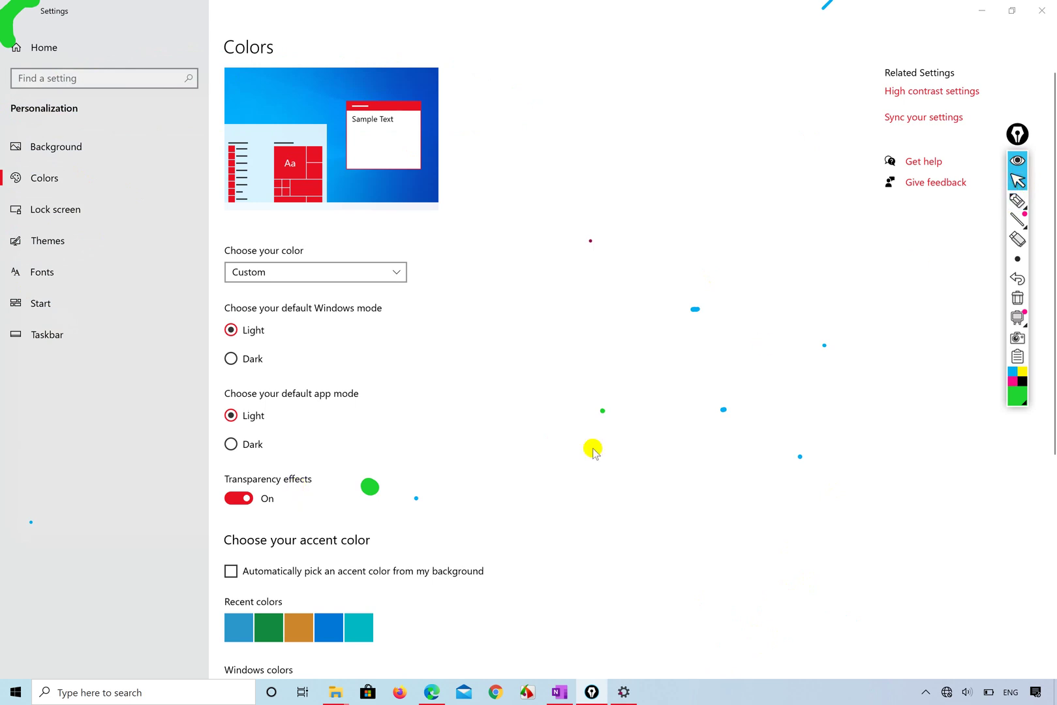
- Turn off transparency effects on the Colors page
scroll(592, 449, down, 5)
scroll(593, 449, down, 1)
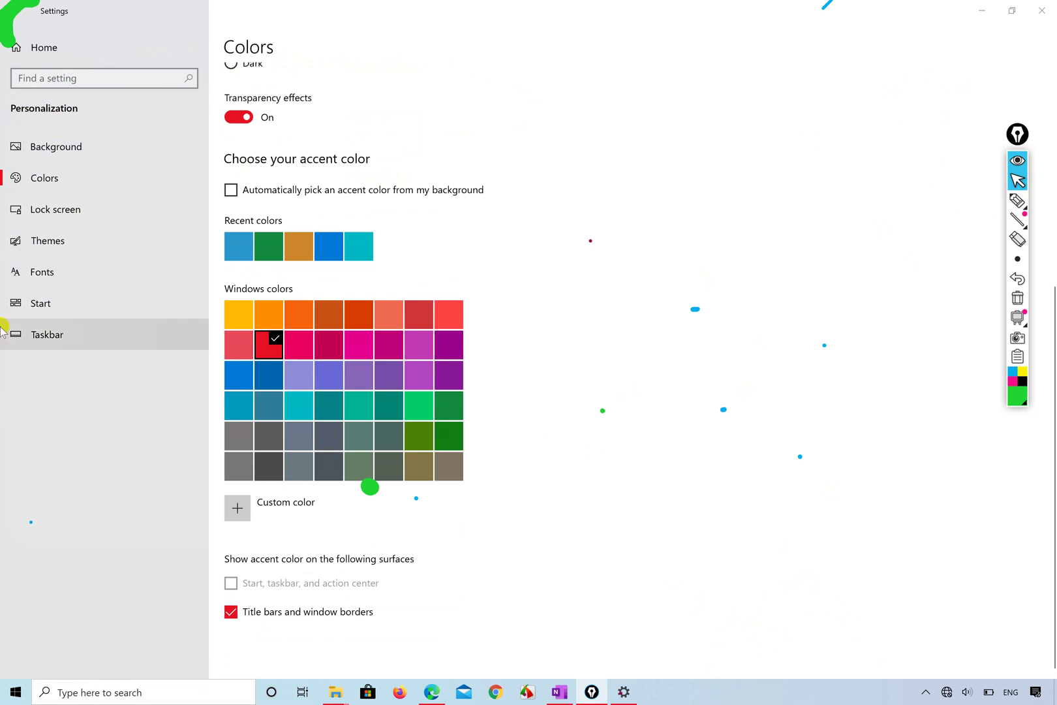
click(244, 118)
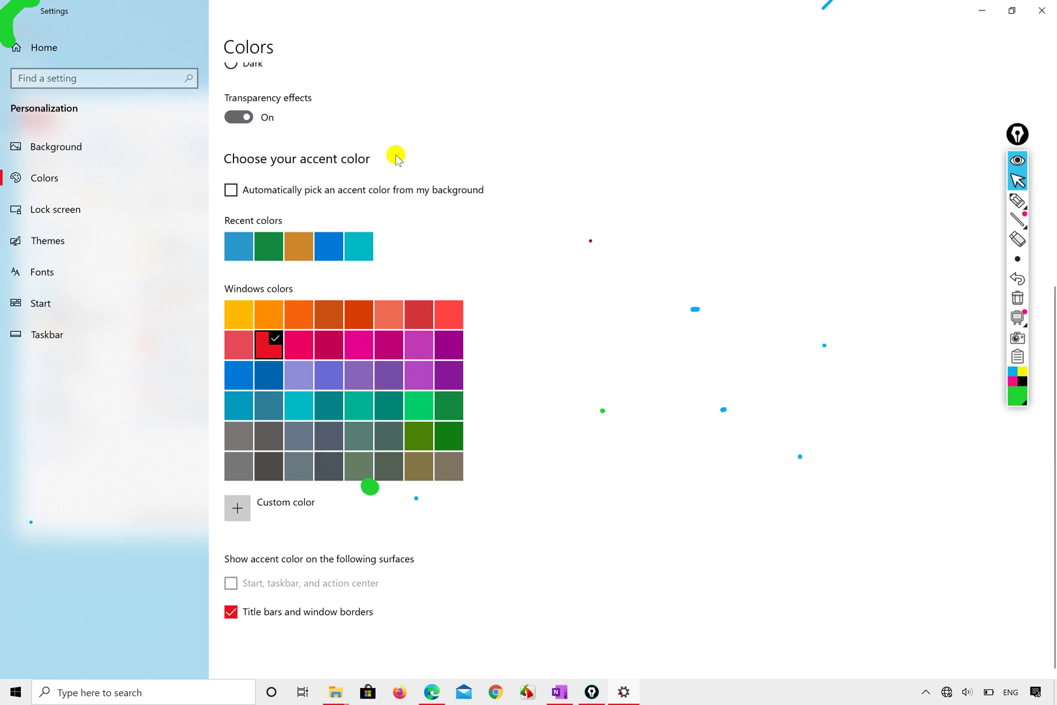
key(space)
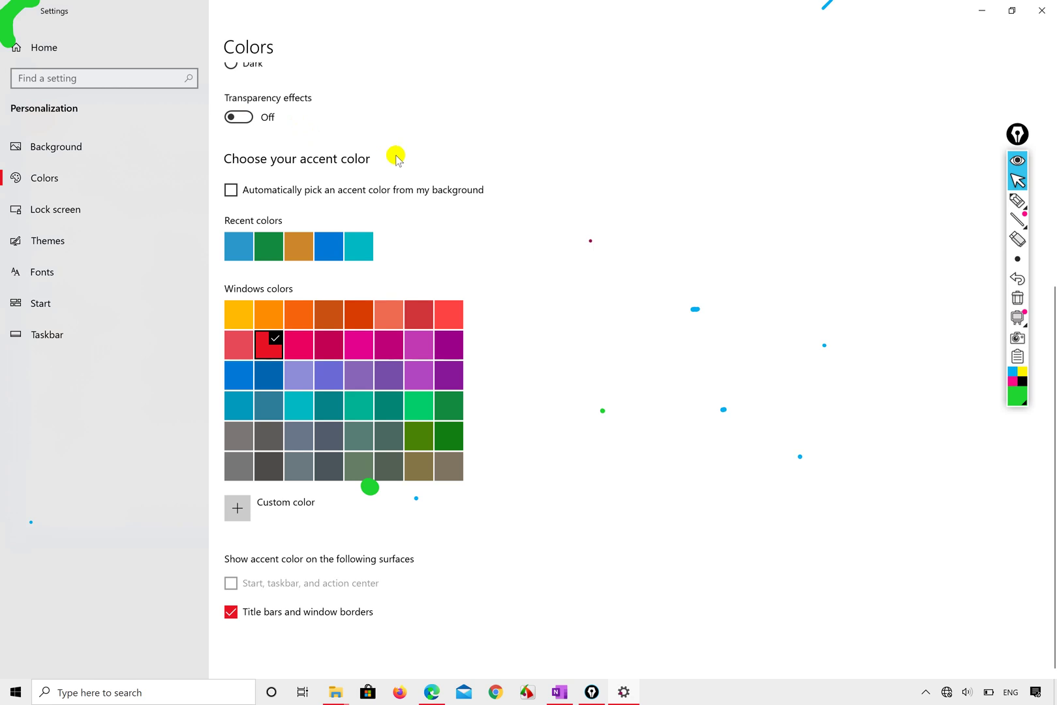
scroll(395, 160, up, 5)
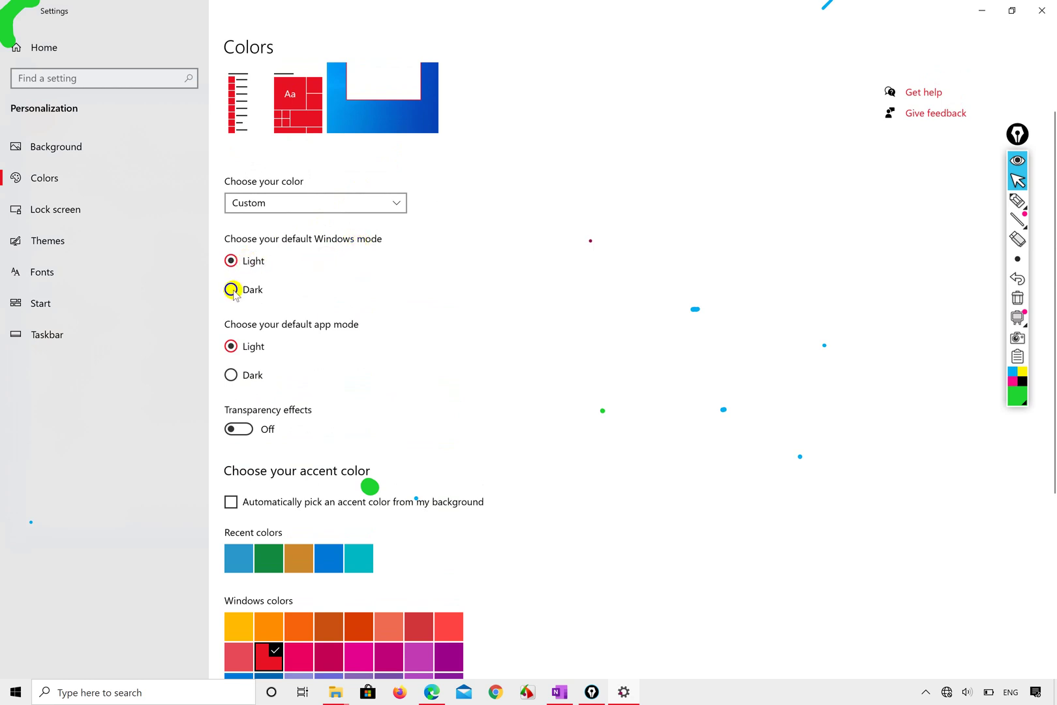
- Switch to the Windows 10 syllabus PDF in Edge and draw a circle around topic 2.5 Enabling Dark Mode
click(433, 690)
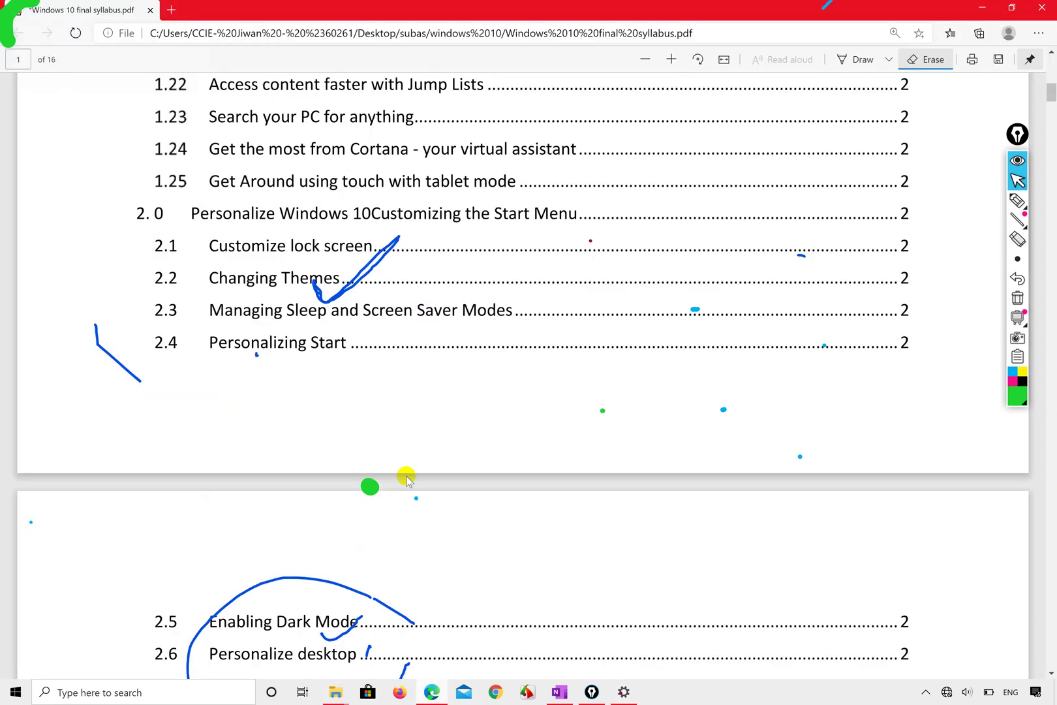
click(861, 57)
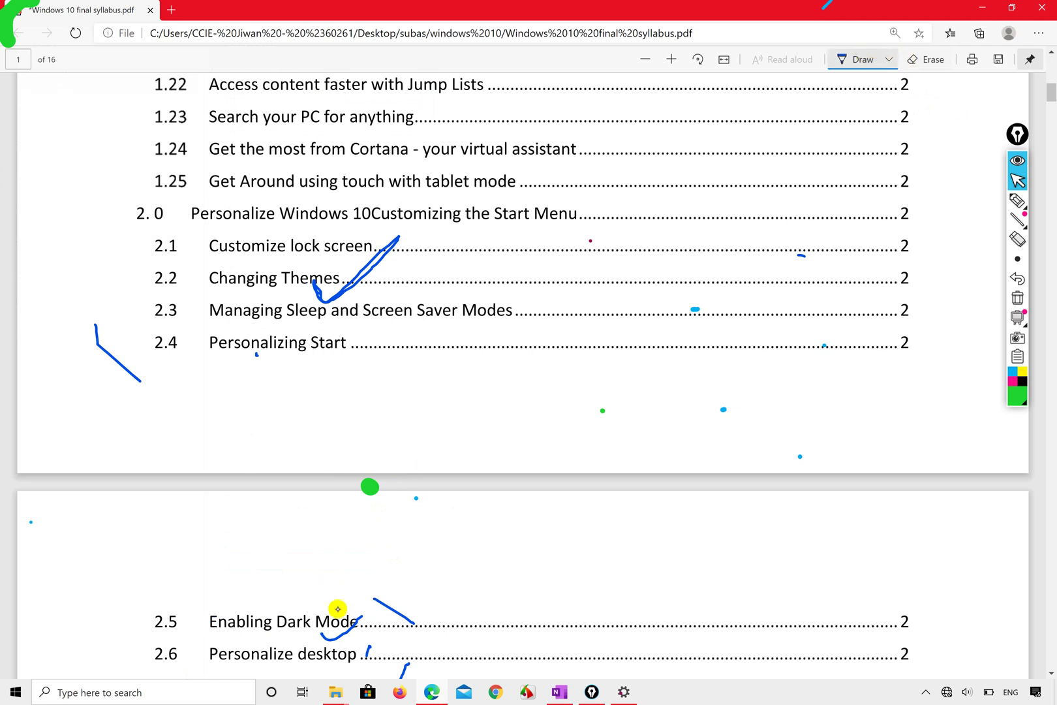
drag(225, 559, 275, 558)
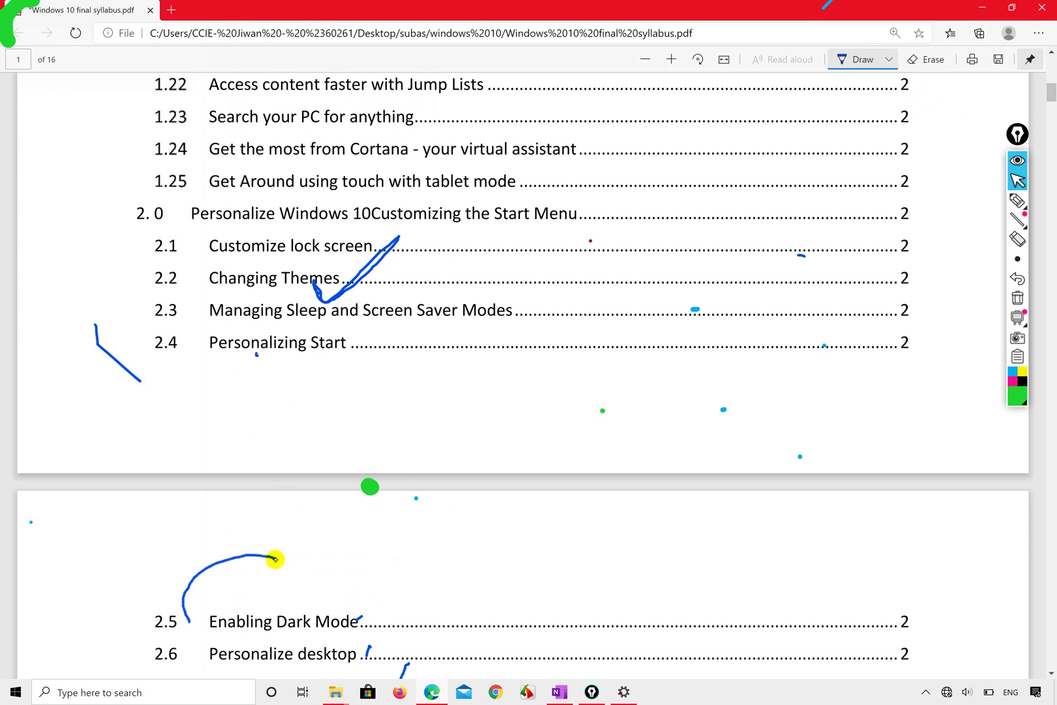
mouse_move(370, 616)
mouse_down()
mouse_move(293, 558)
mouse_move(315, 561)
mouse_up()
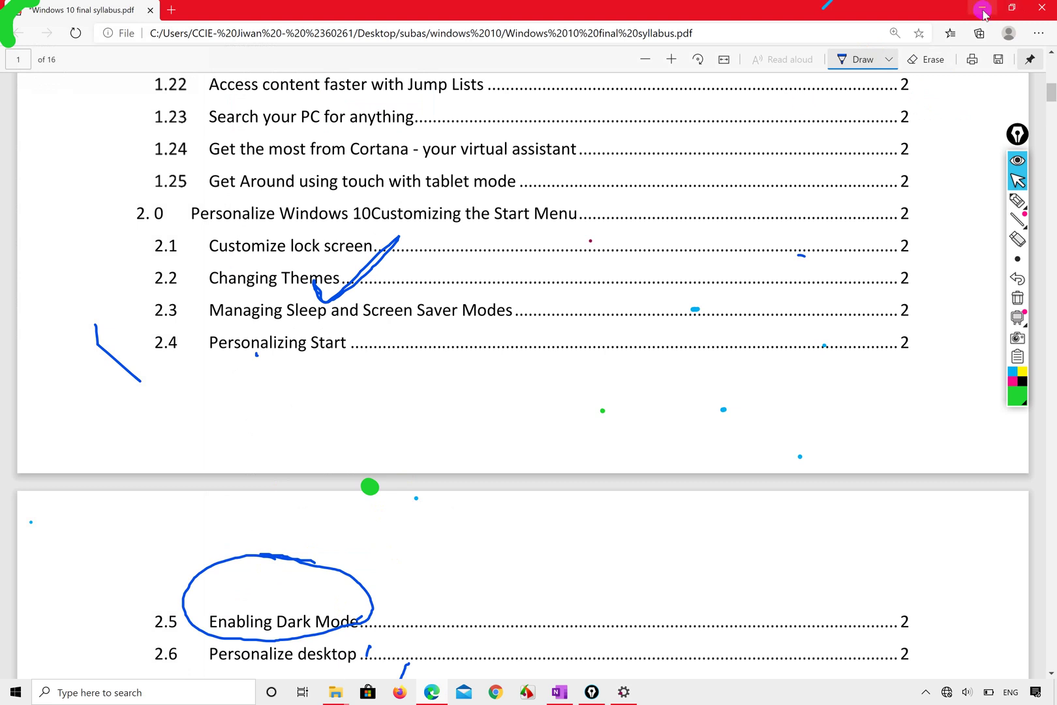
- Return to Settings and set both the default Windows mode and the default app mode to Dark
click(624, 693)
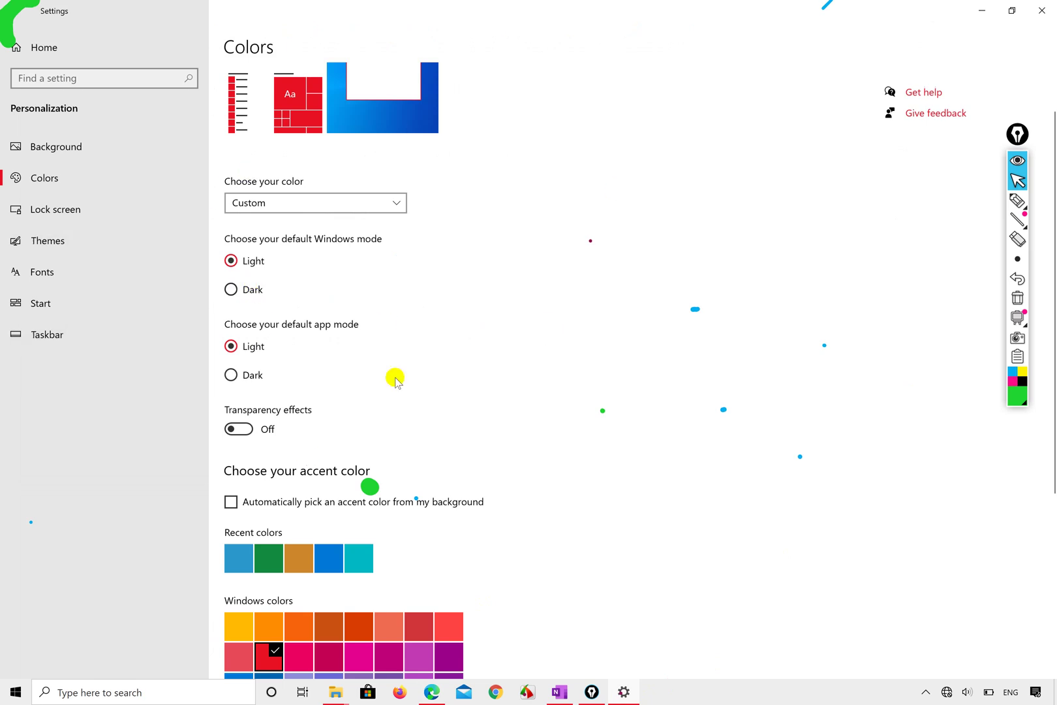
click(242, 291)
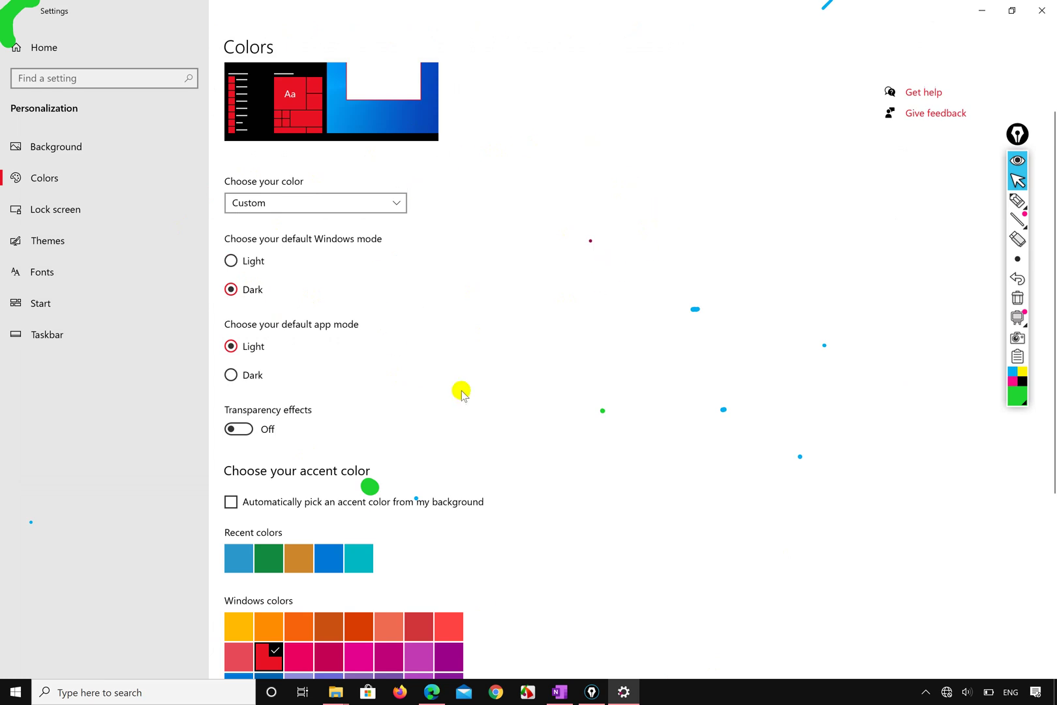
scroll(477, 399, down, 1)
scroll(478, 400, down, 5)
scroll(477, 398, up, 3)
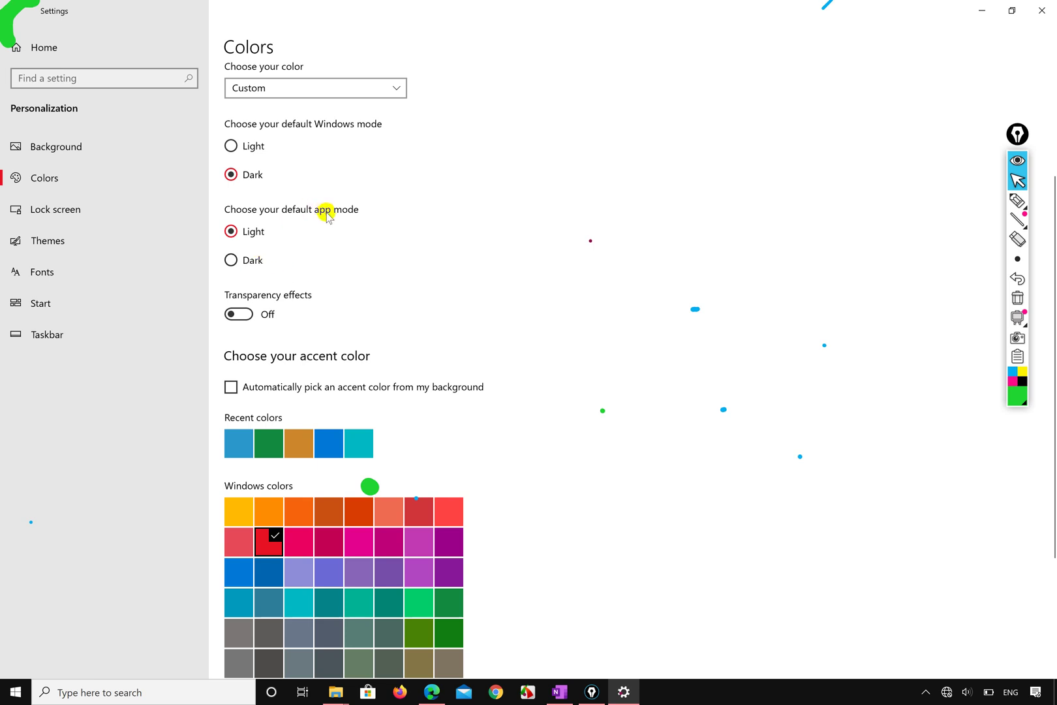
click(233, 259)
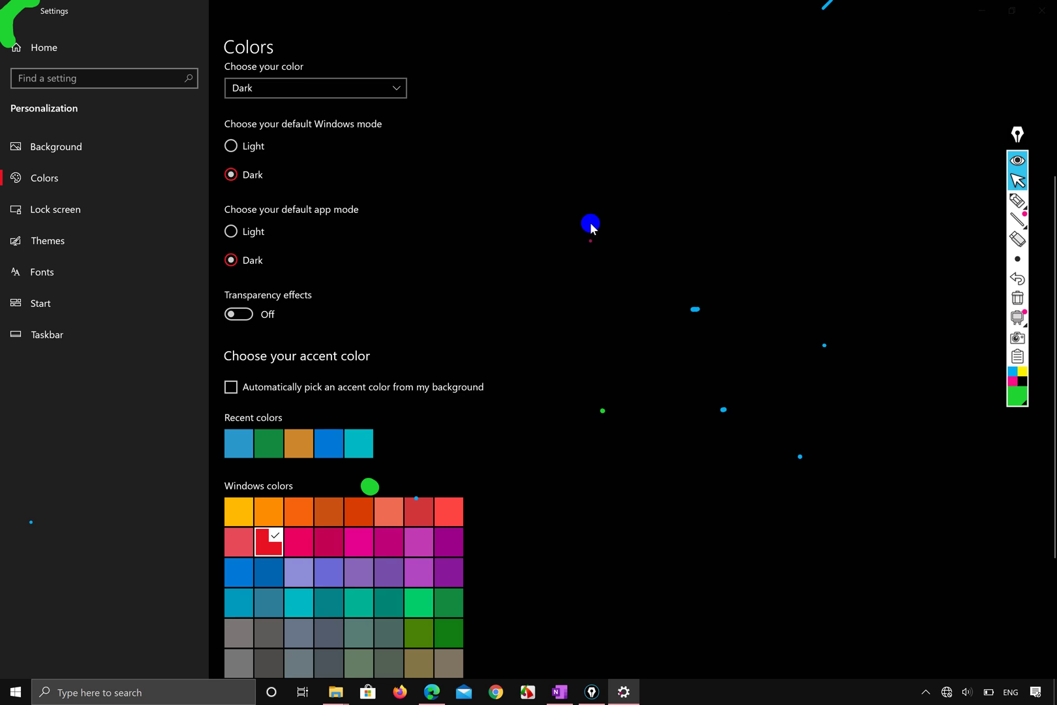
- Restore Settings to a smaller window and bring File Explorer forward over the syllabus PDF to view its dark appearance
click(1018, 9)
drag(550, 52, 705, 75)
click(188, 416)
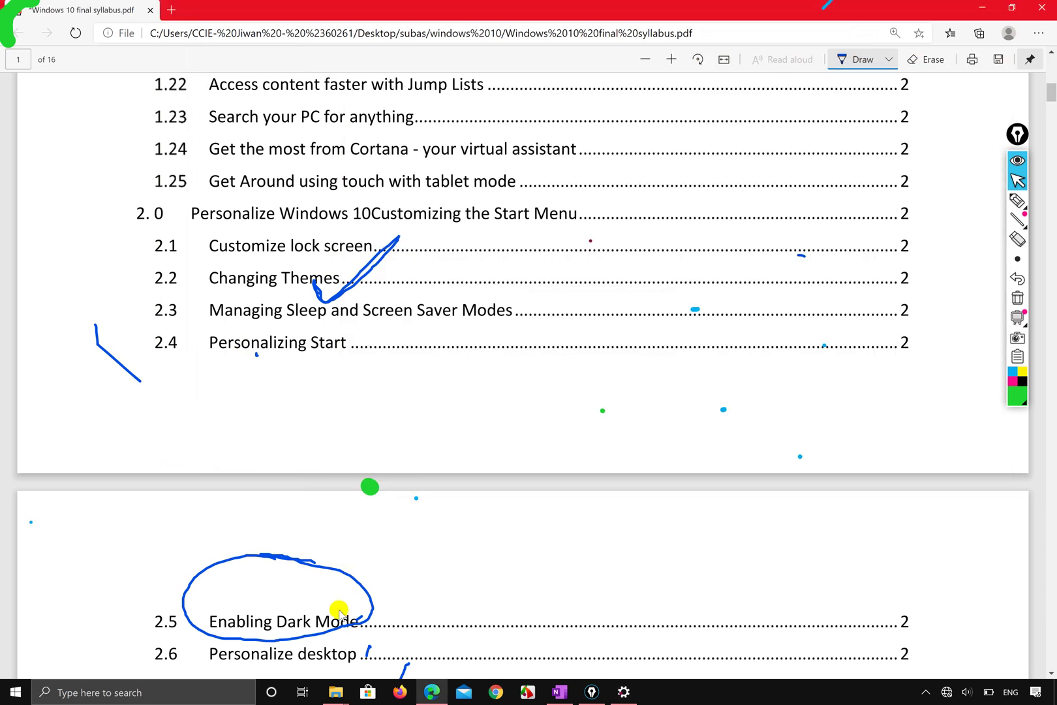
mouse_move(337, 695)
click(349, 654)
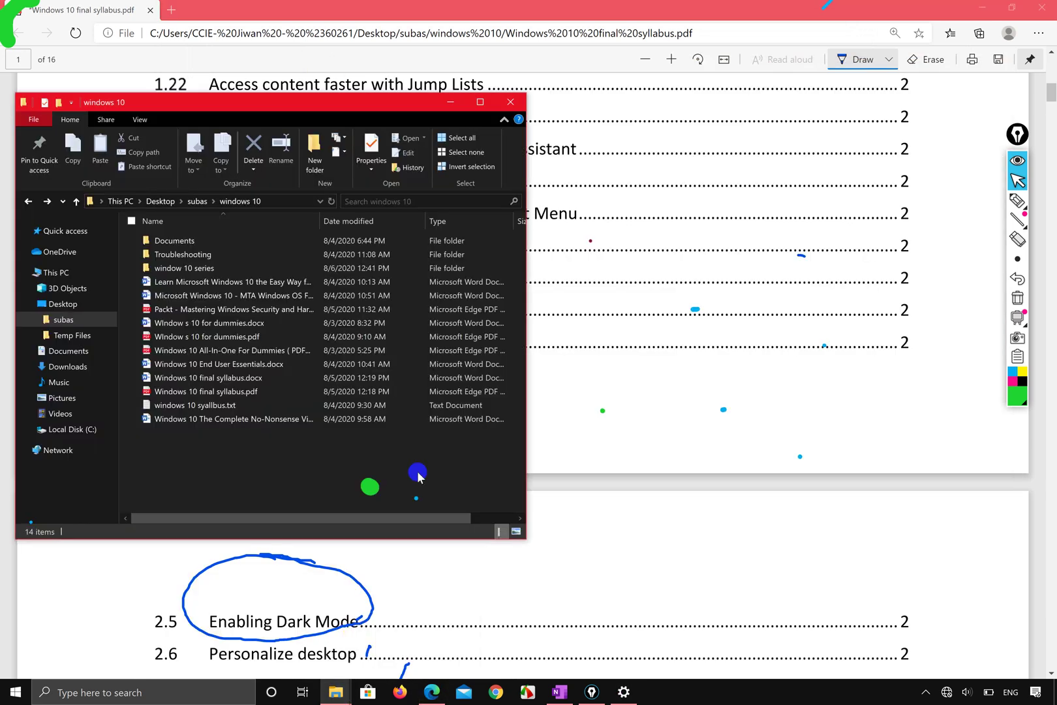
- Bring Settings forward, close it, and show the desktop
click(629, 694)
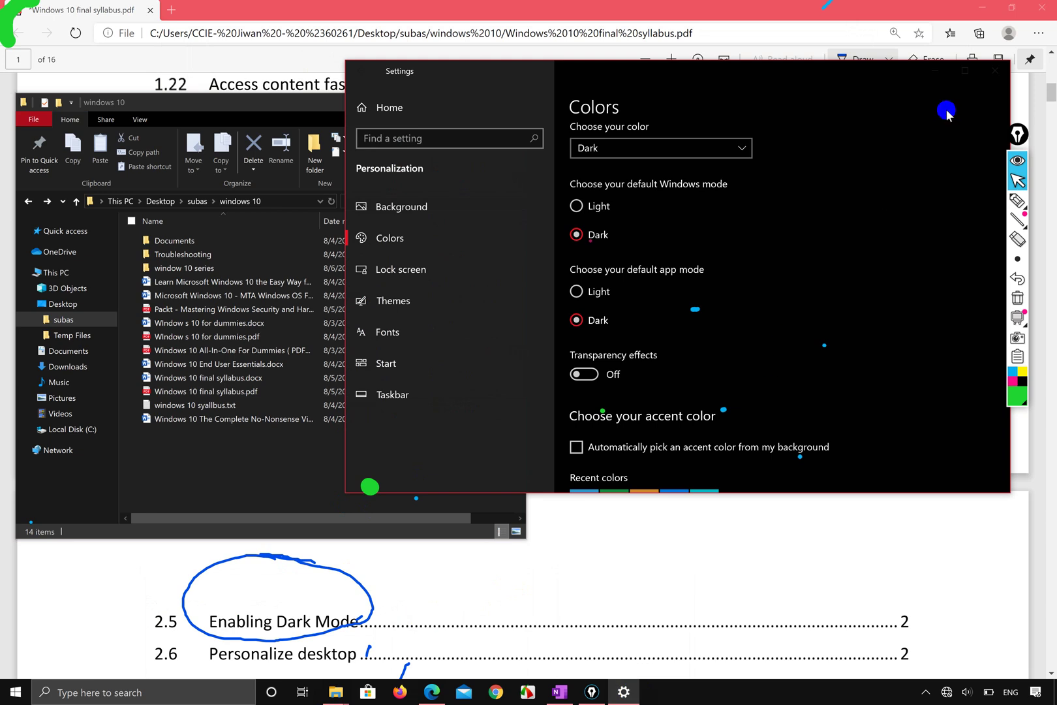
click(995, 72)
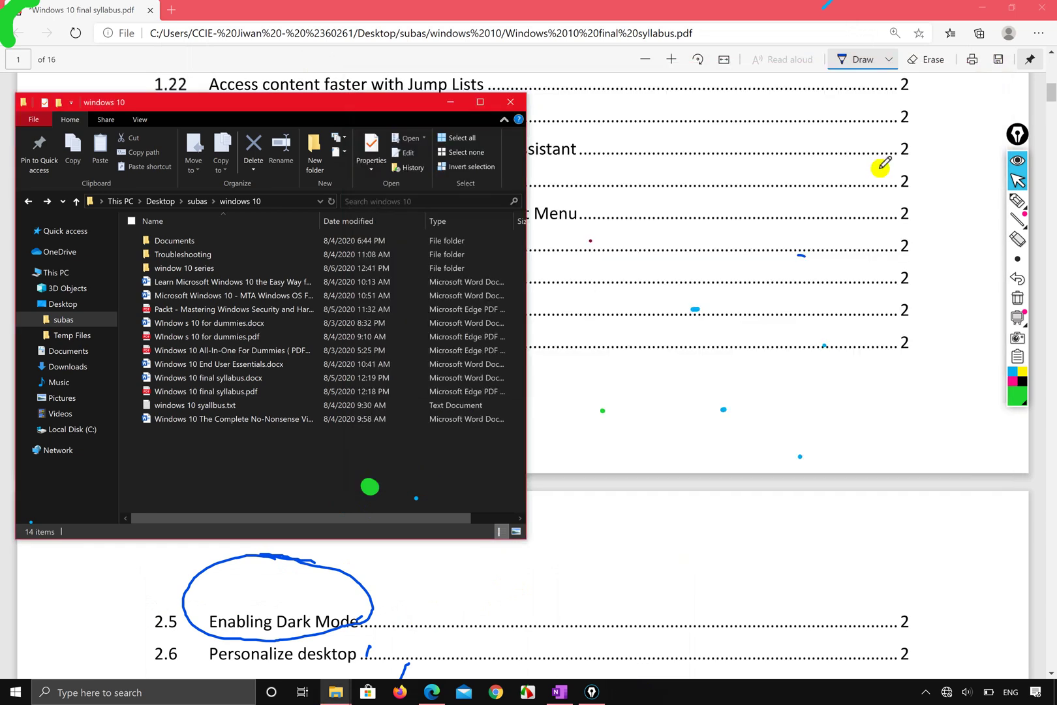
key(super+d)
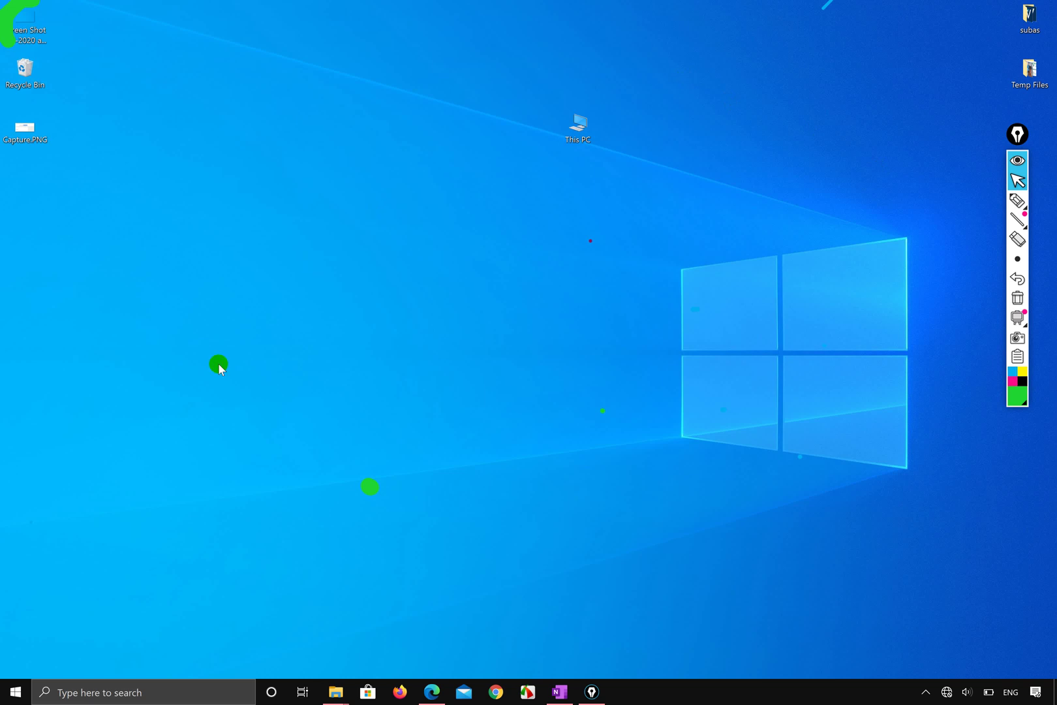
- Reopen Settings from Start, maximize it, and open the Colors page under Personalization
click(17, 690)
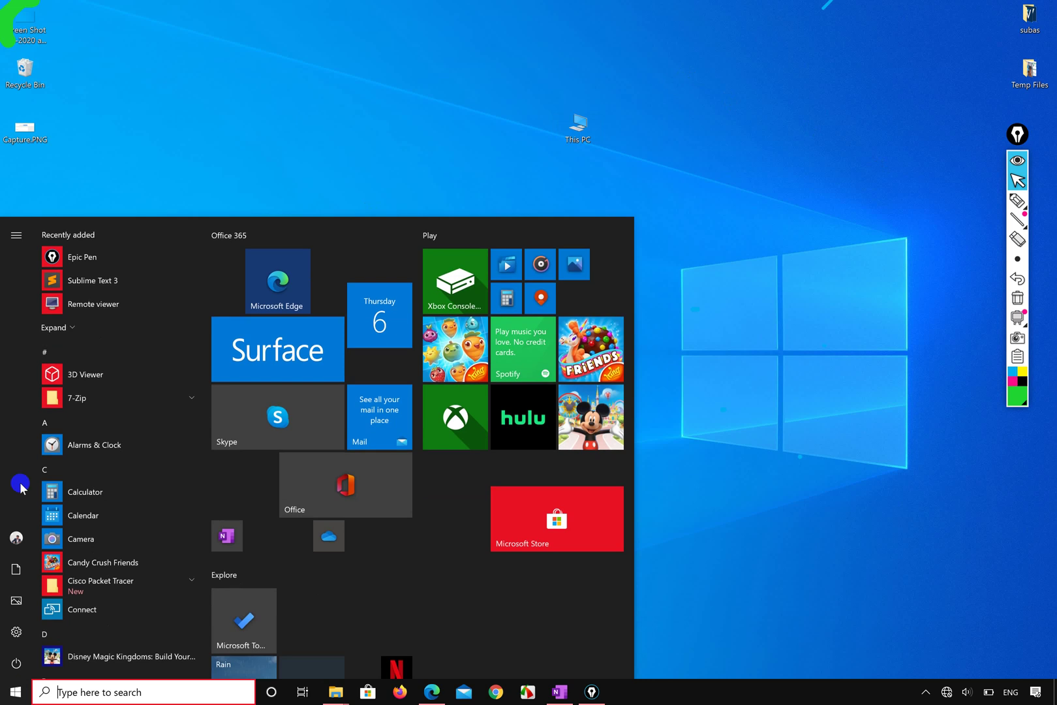
click(17, 235)
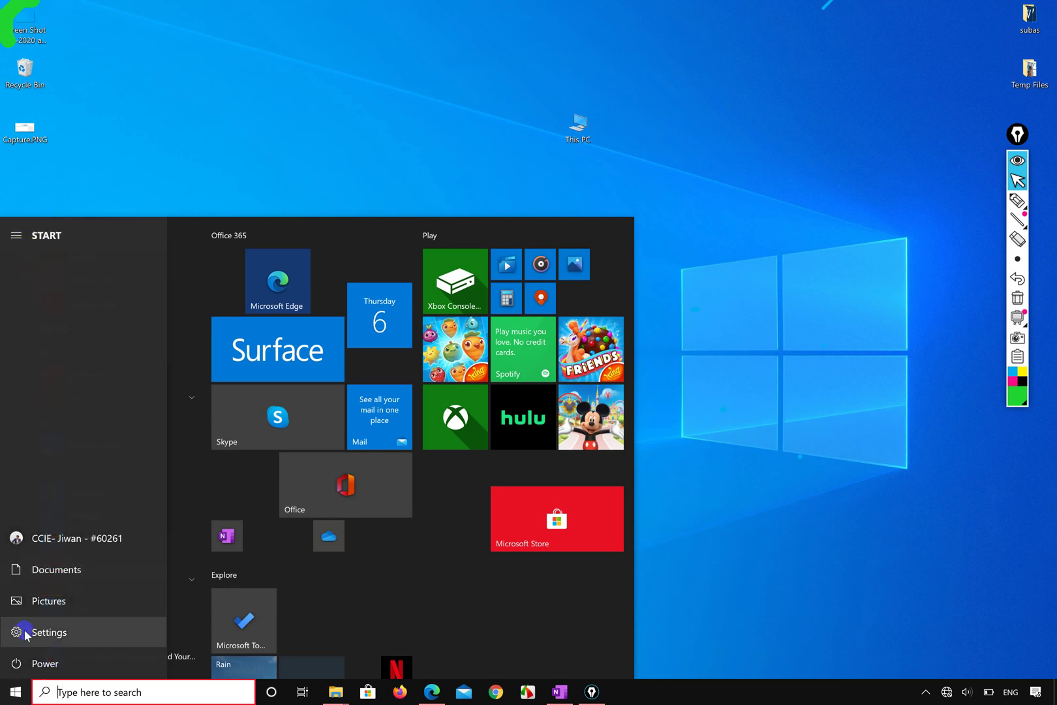
click(56, 628)
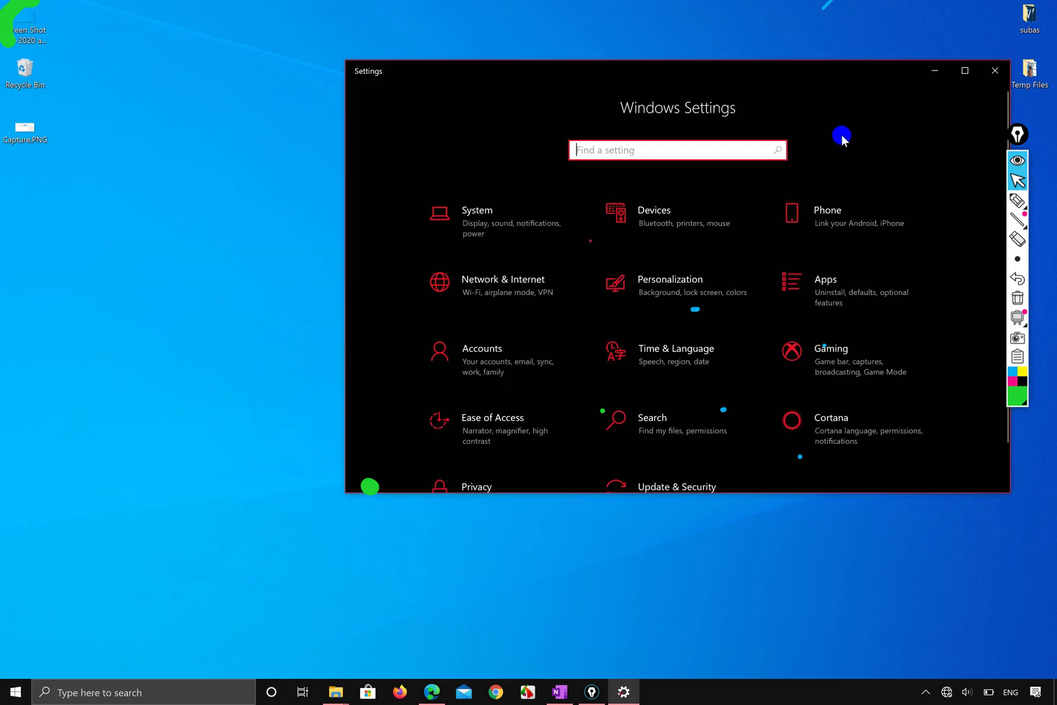
click(969, 68)
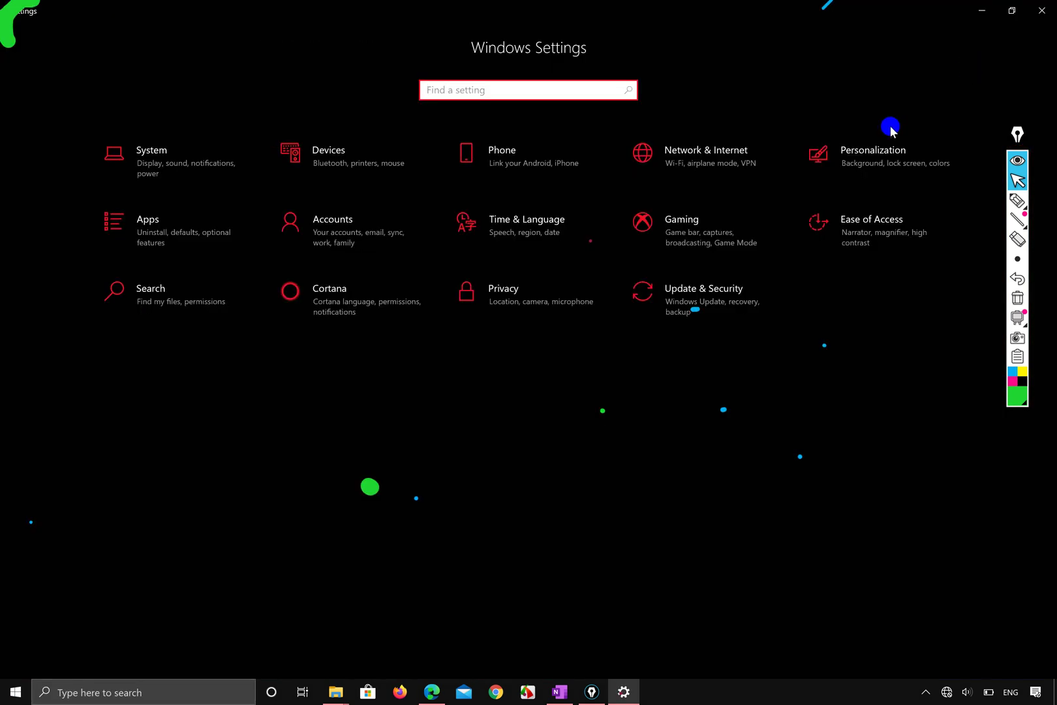
click(887, 157)
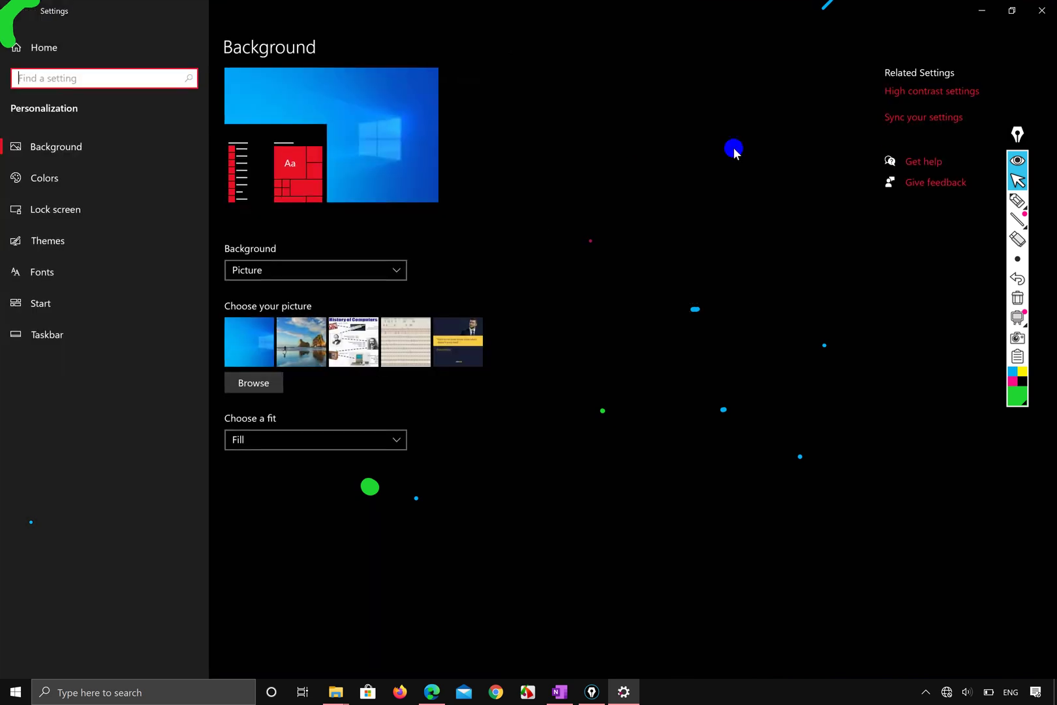
click(87, 184)
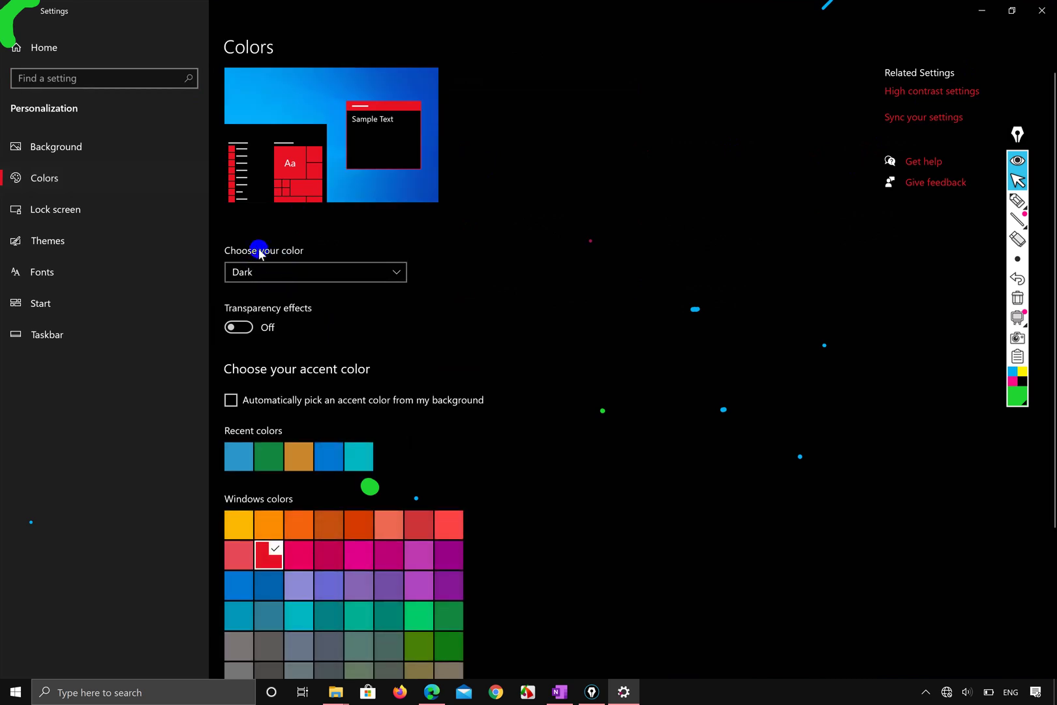
- Circle the Choose your color setting with the green Epic Pen
click(1017, 201)
mouse_move(225, 287)
mouse_down()
mouse_move(342, 297)
mouse_move(402, 237)
mouse_move(222, 276)
mouse_move(224, 287)
mouse_up()
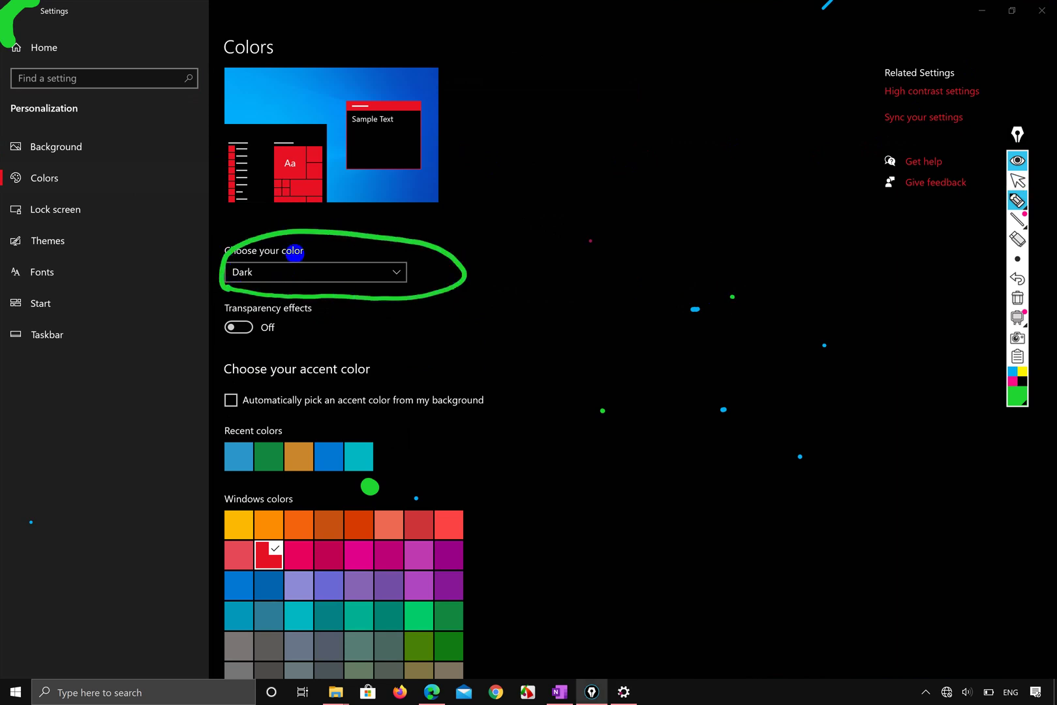
- Clear the green circle, set Choose your color to Custom, and make Light the default app mode
click(1018, 181)
click(392, 271)
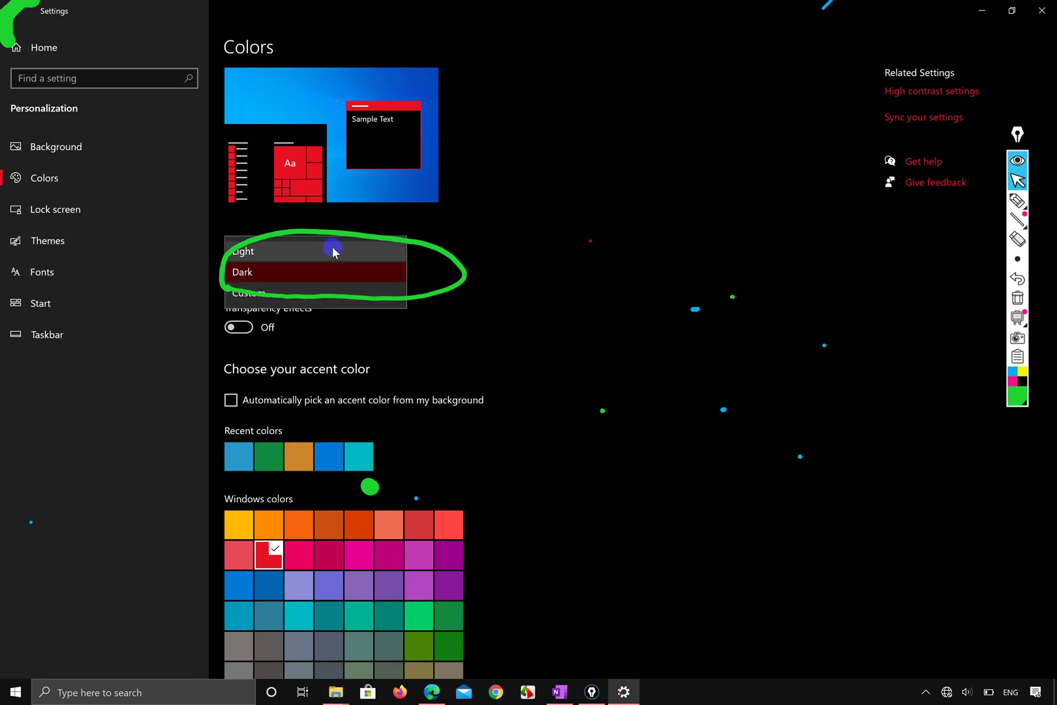
click(1017, 201)
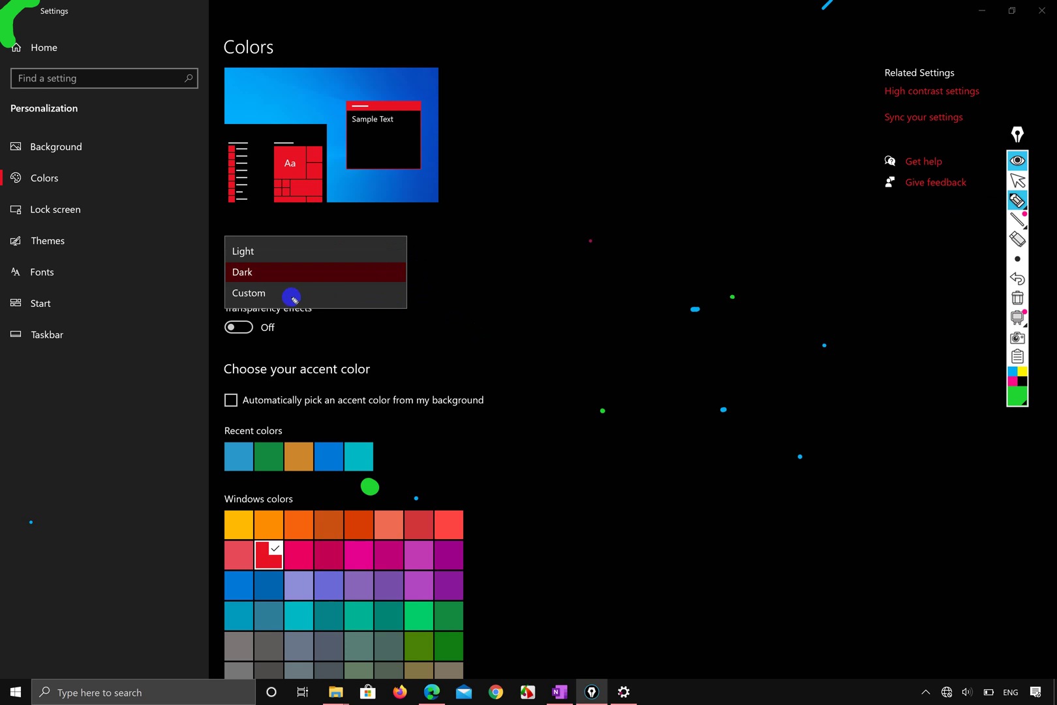
click(1023, 180)
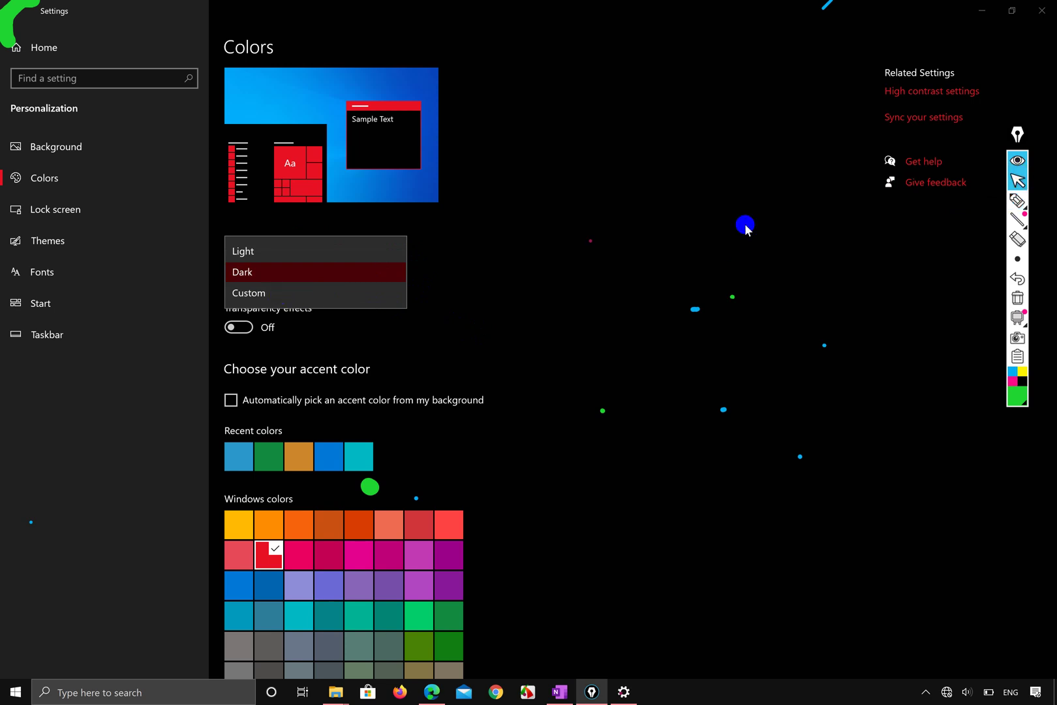
click(302, 294)
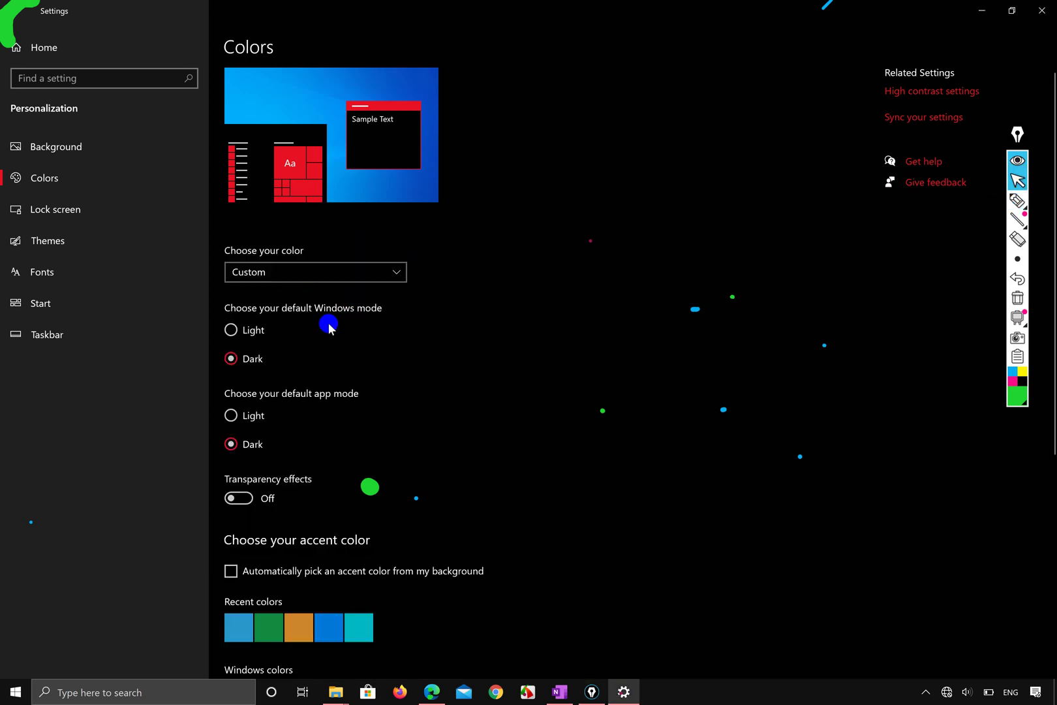
click(235, 416)
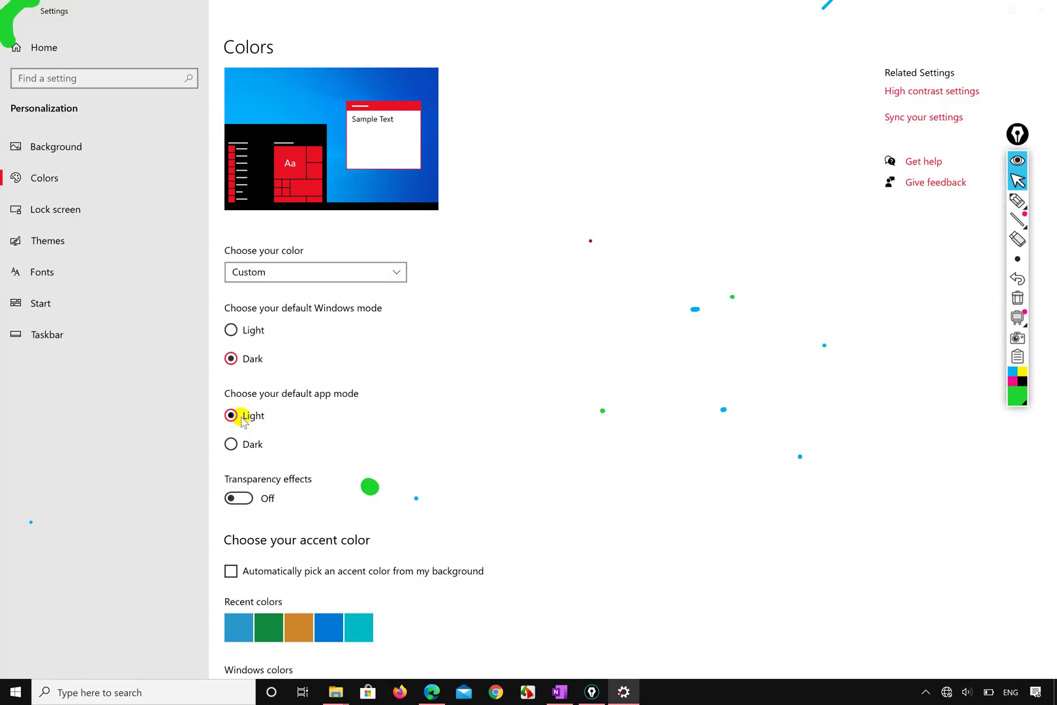
- Enable the accent color for Start, taskbar, and action center on the Colors page
scroll(435, 449, down, 5)
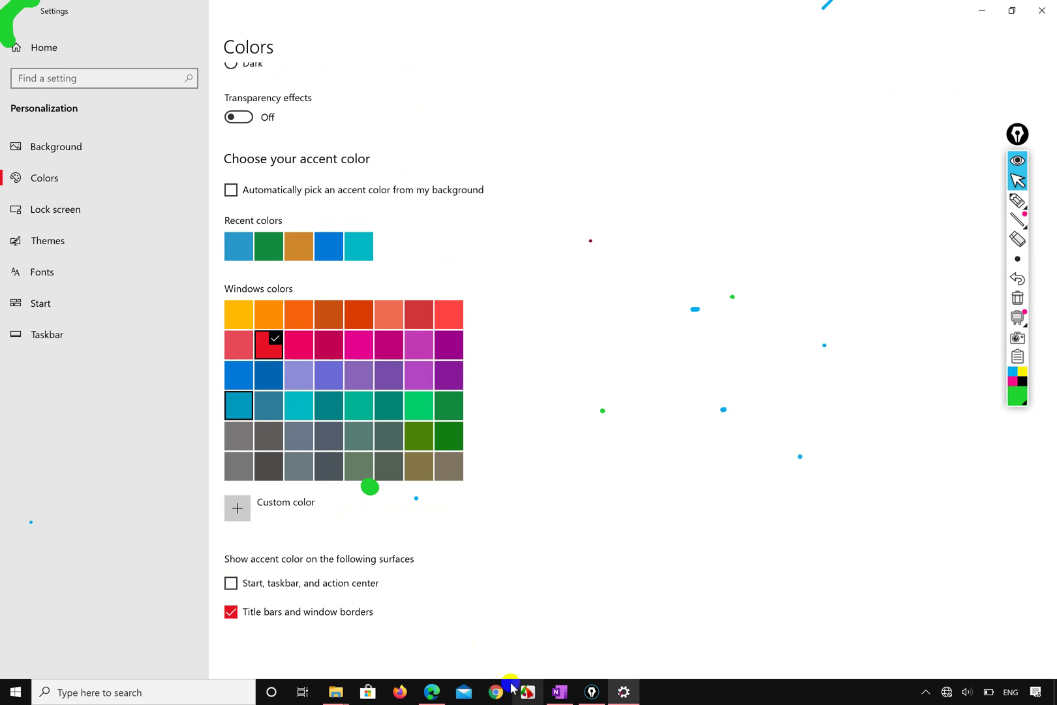
scroll(448, 415, up, 3)
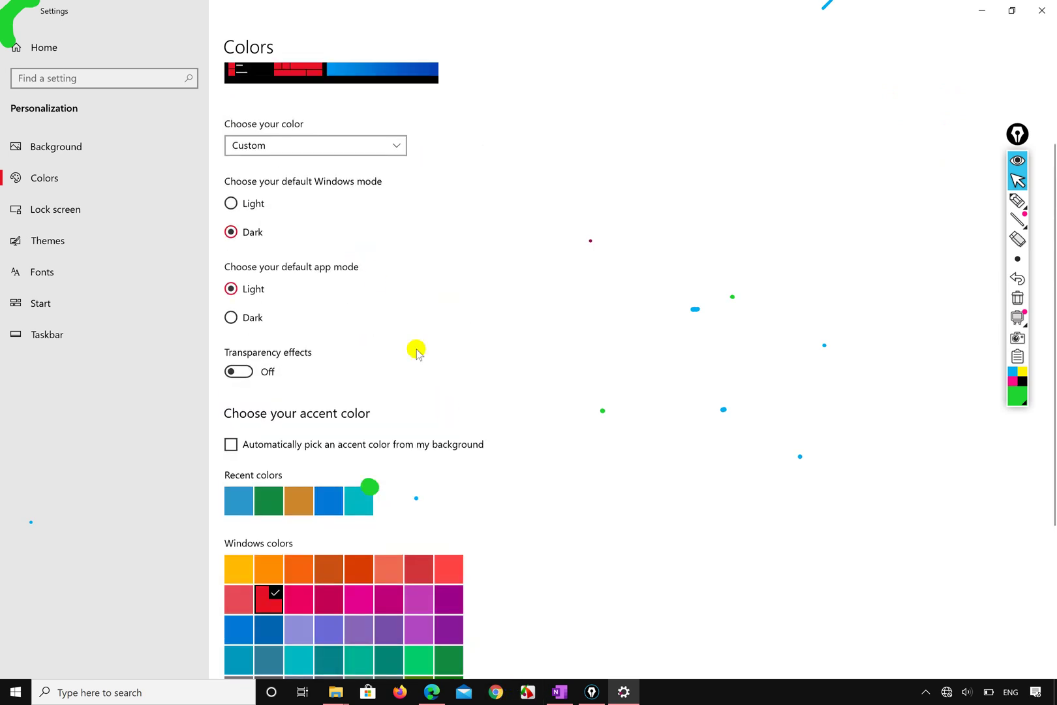
scroll(445, 274, down, 3)
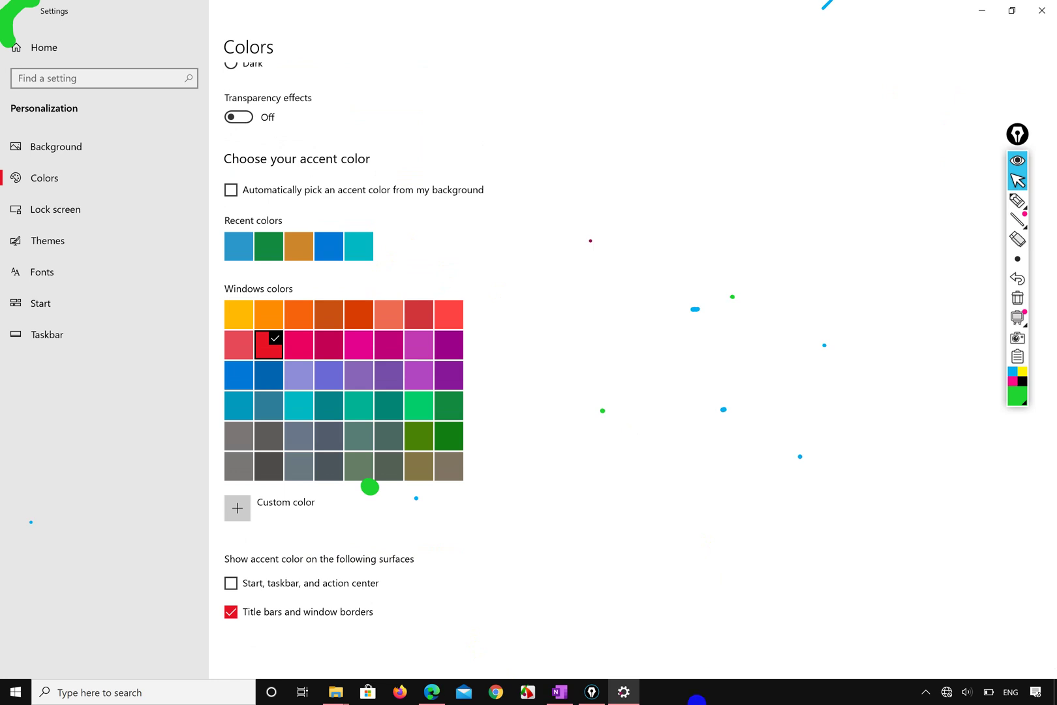
click(231, 583)
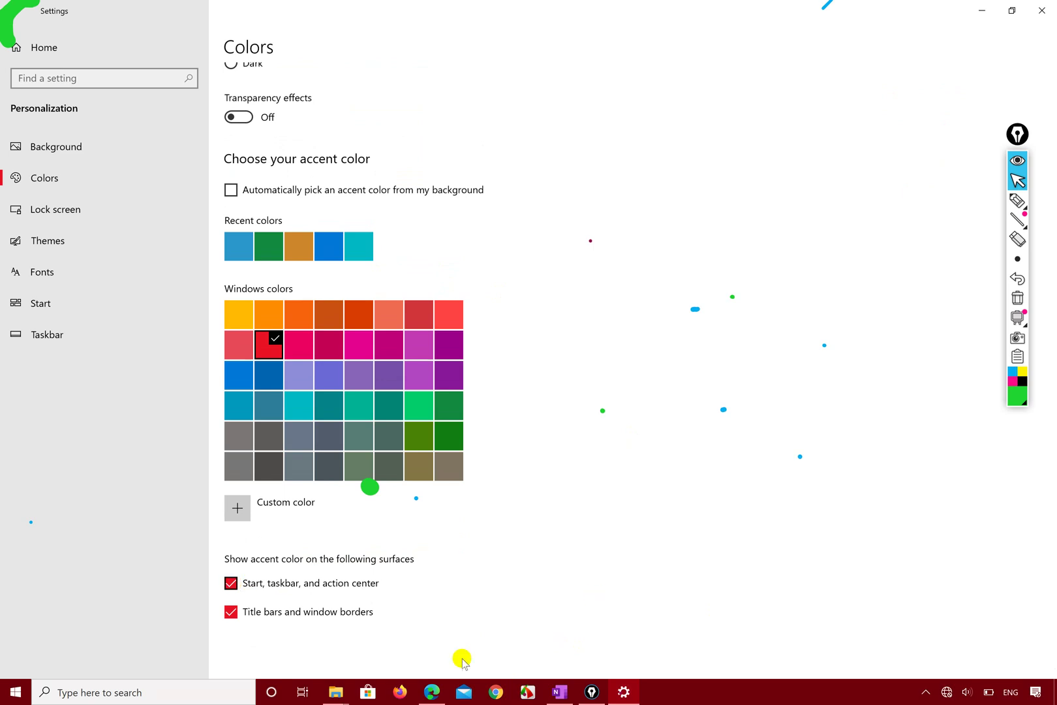
- View the red accent color on the syllabus PDF and File Explorer windows, closing the accidentally opened Microsoft Store
mouse_move(432, 691)
click(434, 640)
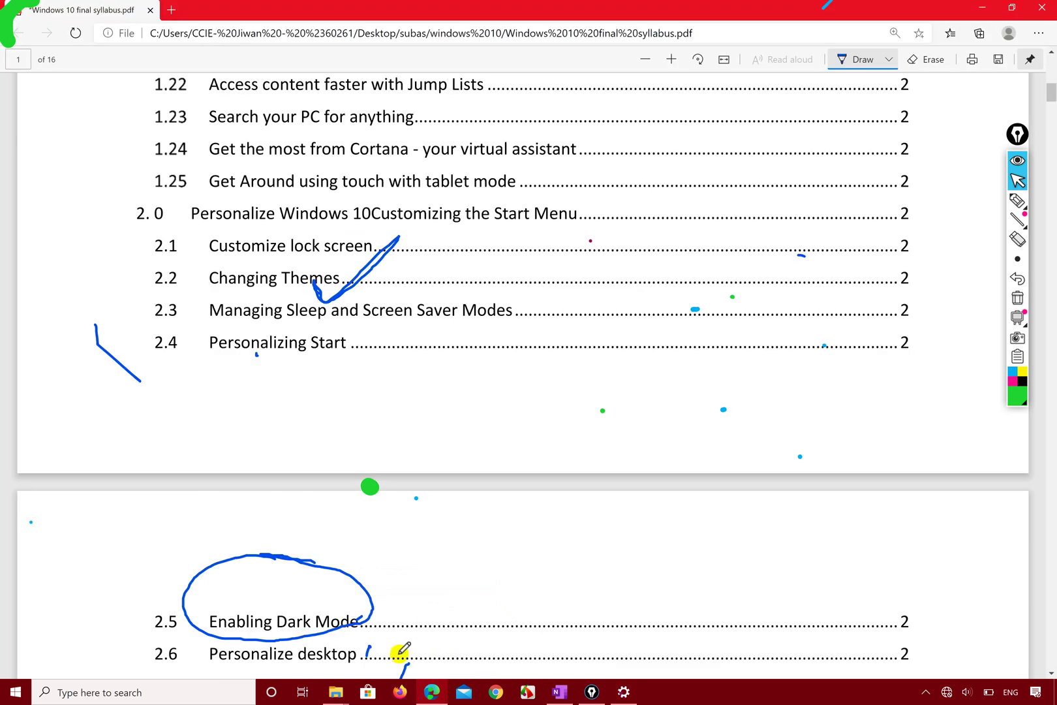
click(336, 693)
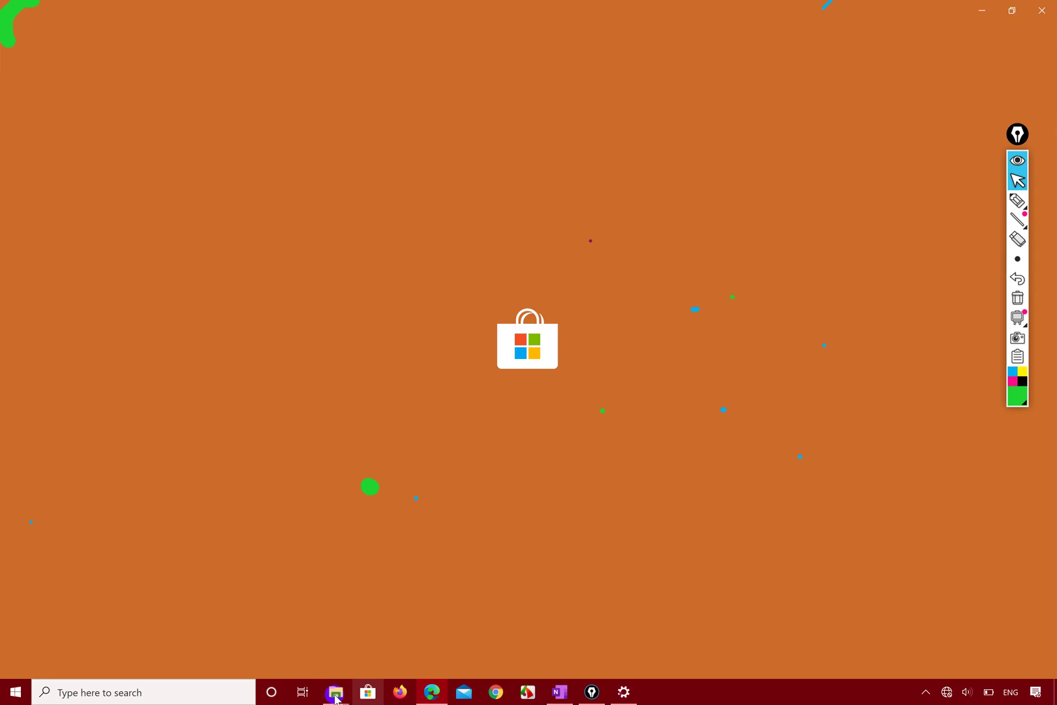
click(1043, 11)
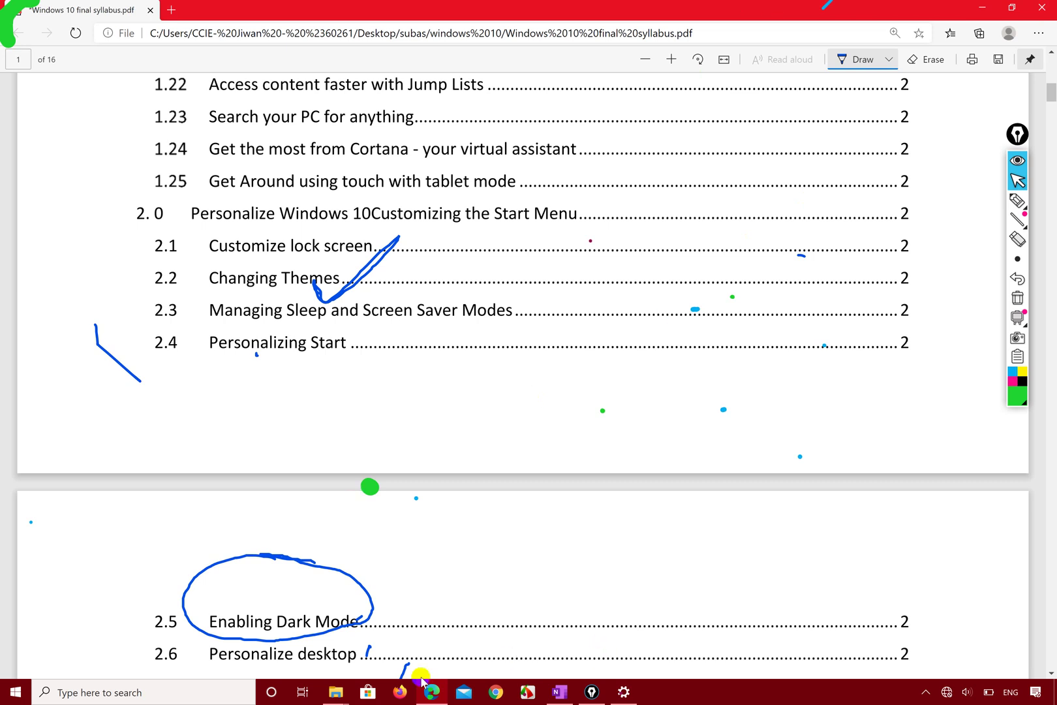
mouse_move(337, 699)
click(221, 658)
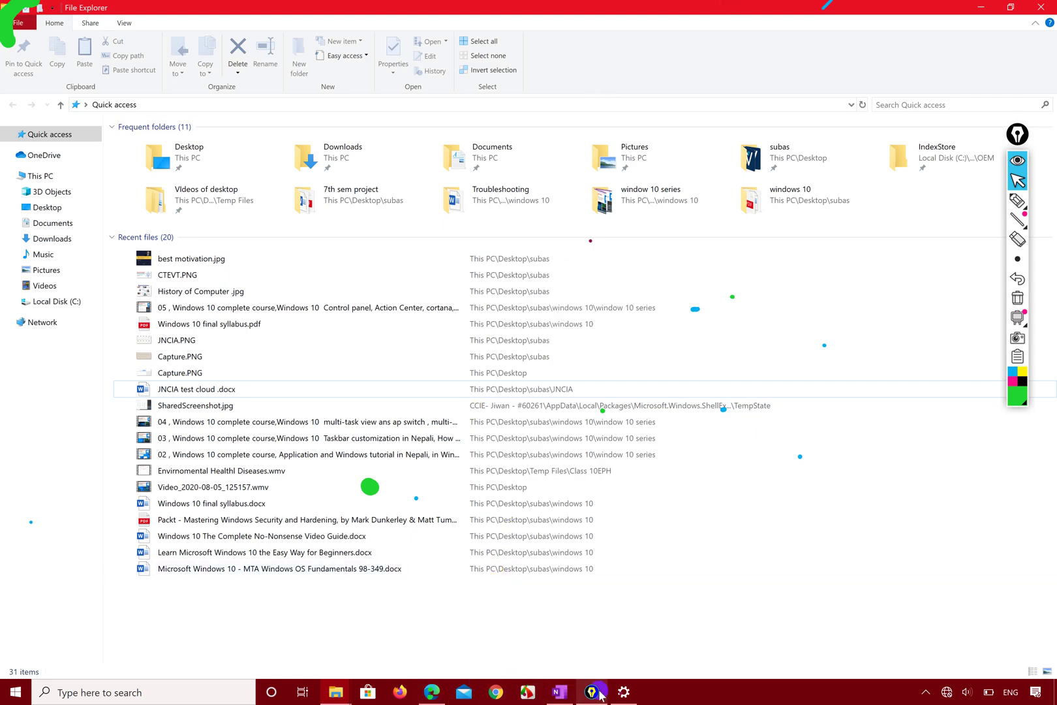
- Return to Settings and change the accent color to Turf green
click(618, 695)
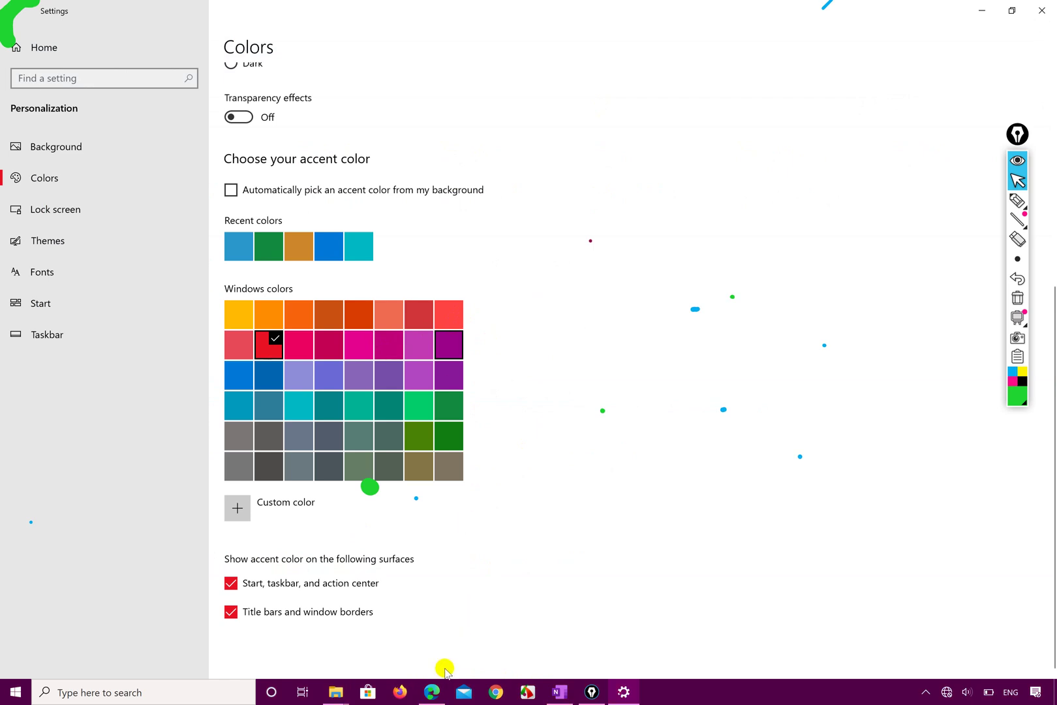
mouse_move(434, 694)
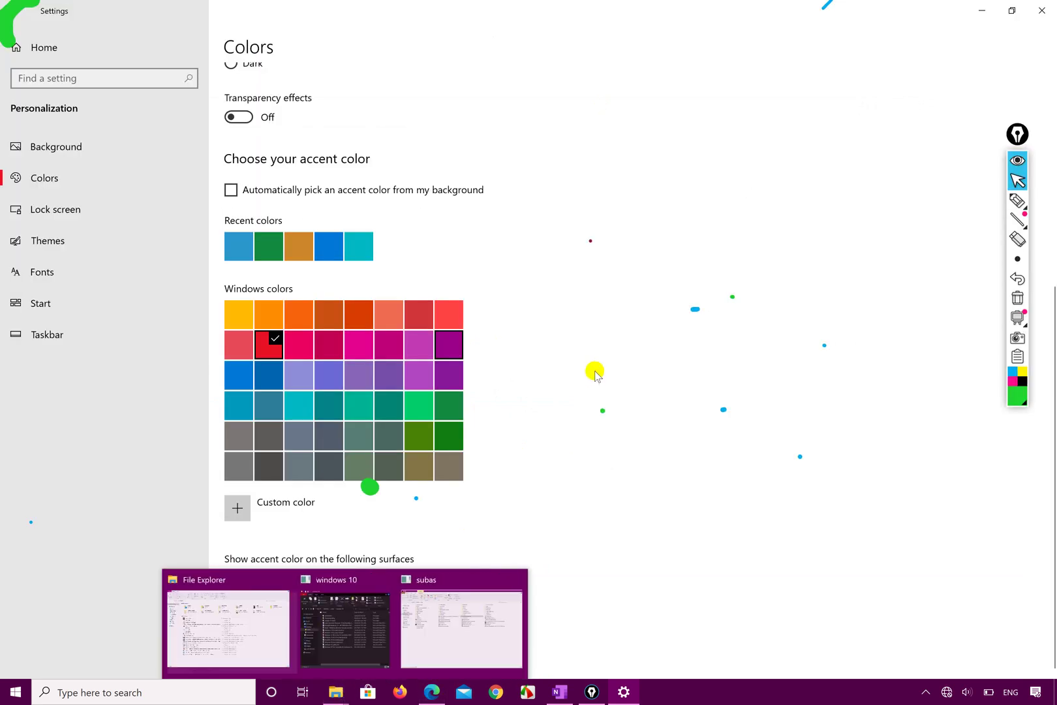
click(449, 414)
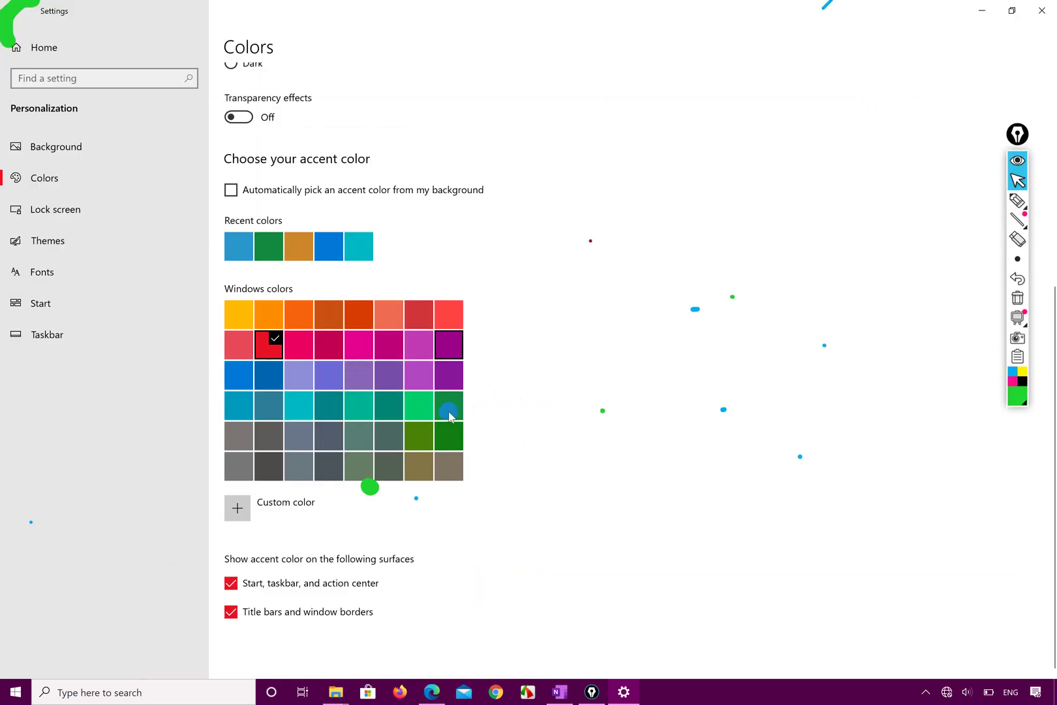
click(431, 406)
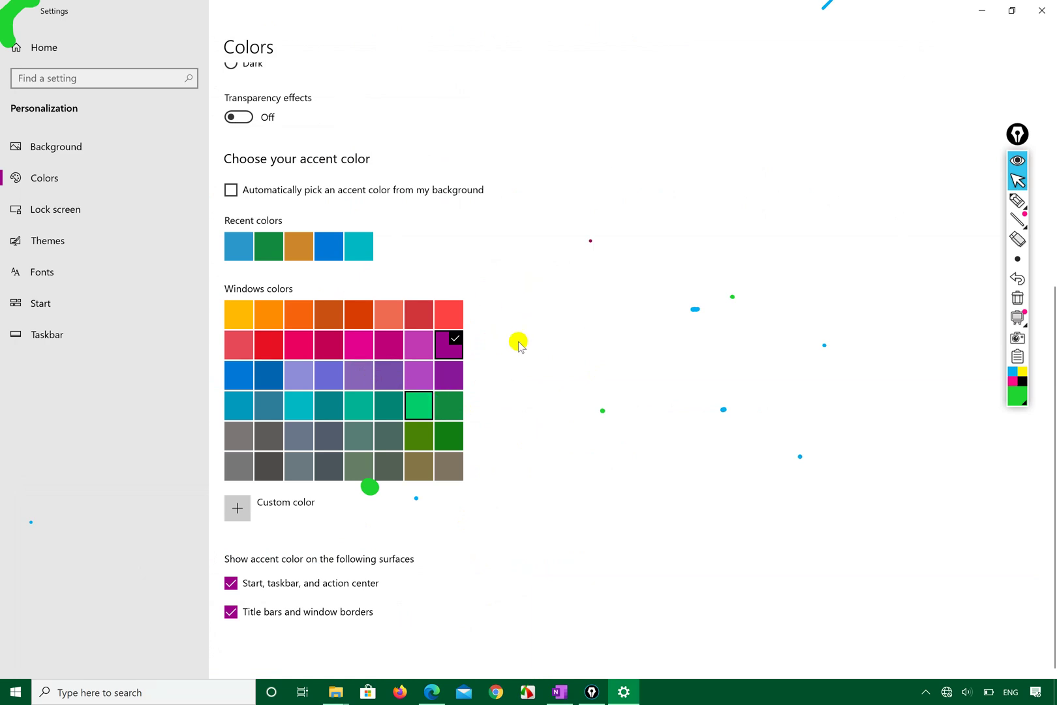
scroll(519, 346, up, 2)
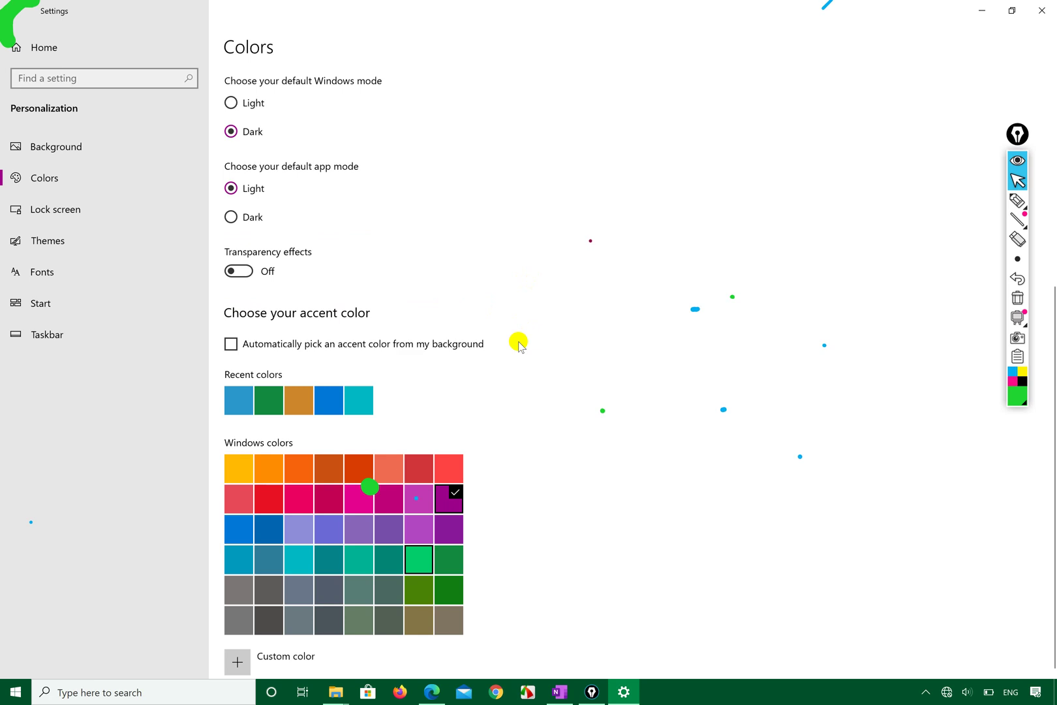
- In the syllabus PDF, undo the blue check mark and mark items 2.3 and 2.4 with the green Epic Pen
click(430, 693)
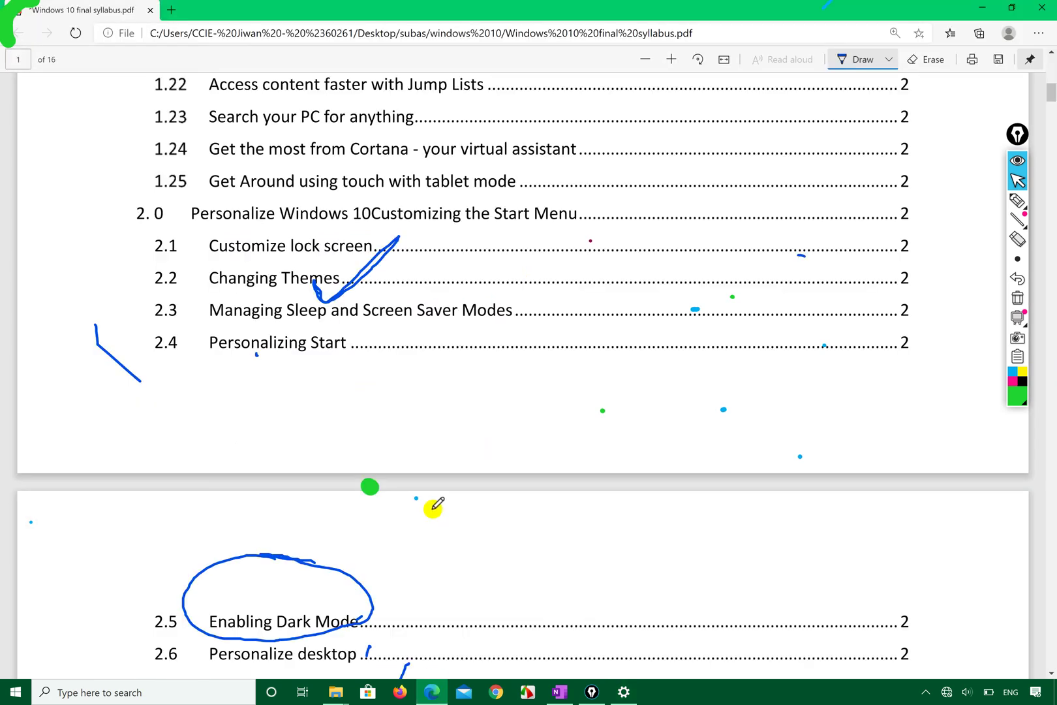
key(ctrl+z)
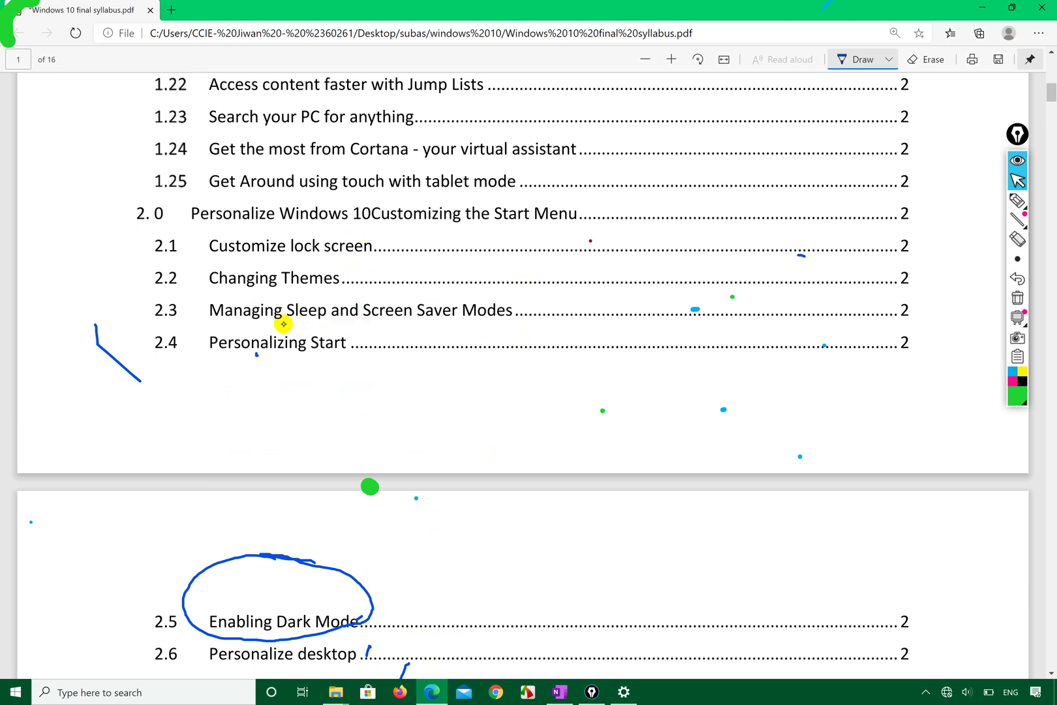
click(1018, 200)
drag(592, 397, 584, 399)
mouse_move(186, 322)
mouse_down()
mouse_move(330, 314)
mouse_move(295, 287)
mouse_move(201, 297)
mouse_move(194, 326)
mouse_move(170, 306)
mouse_move(258, 283)
mouse_move(310, 288)
mouse_up()
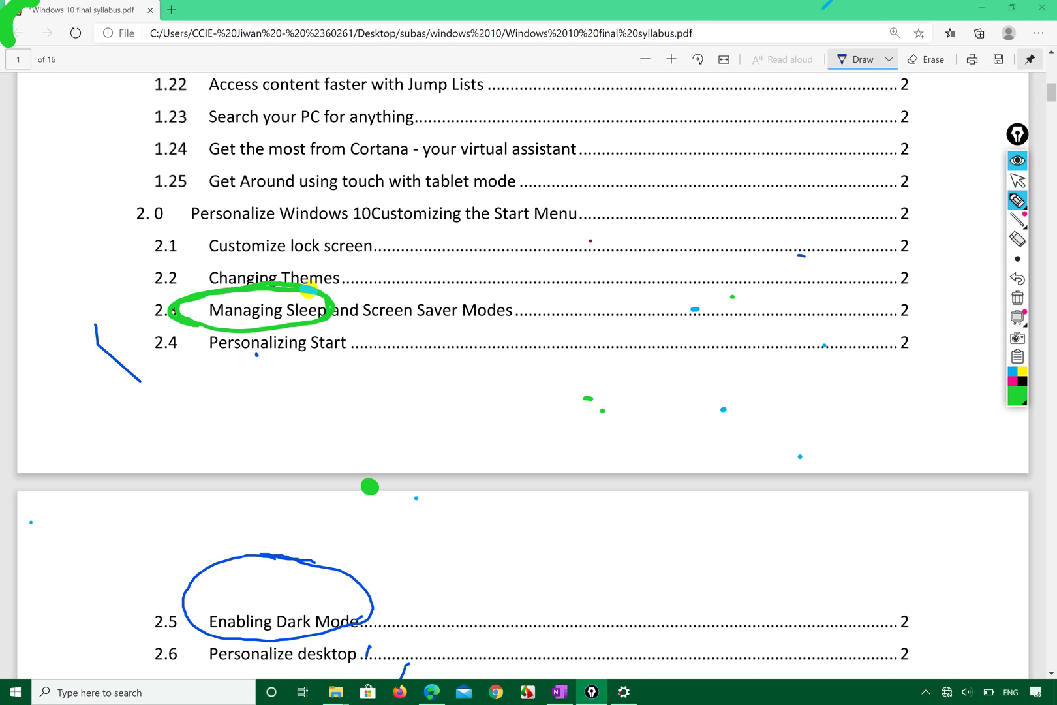
mouse_move(378, 321)
mouse_down()
mouse_move(380, 330)
mouse_move(452, 291)
mouse_up()
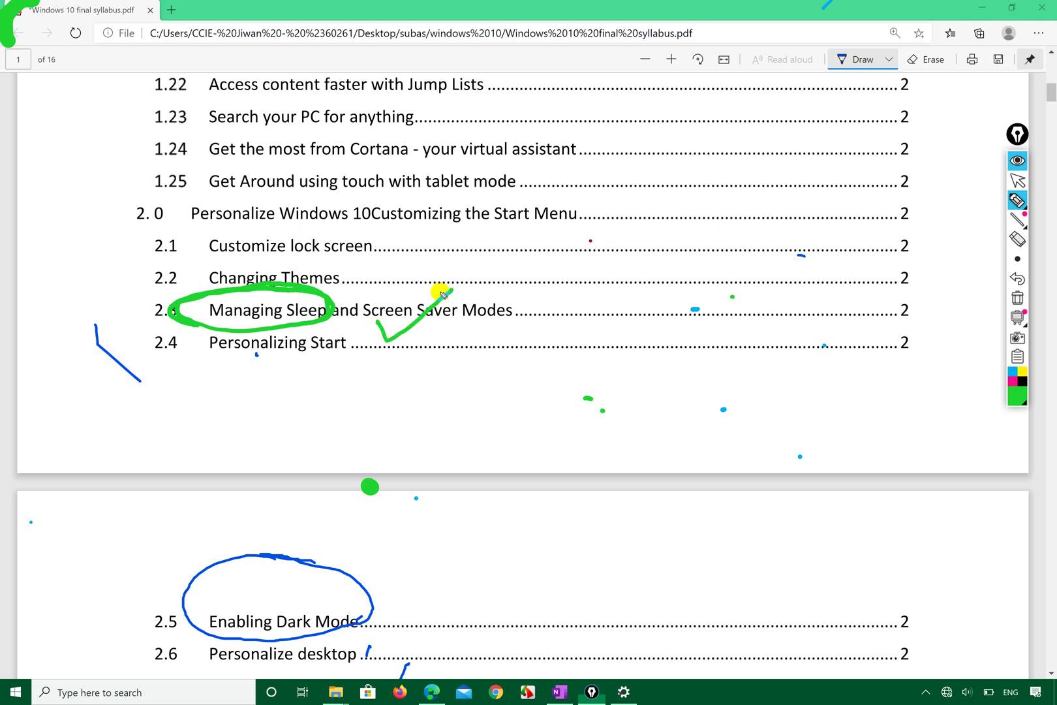
mouse_move(299, 365)
mouse_down()
mouse_move(344, 364)
mouse_move(375, 338)
mouse_up()
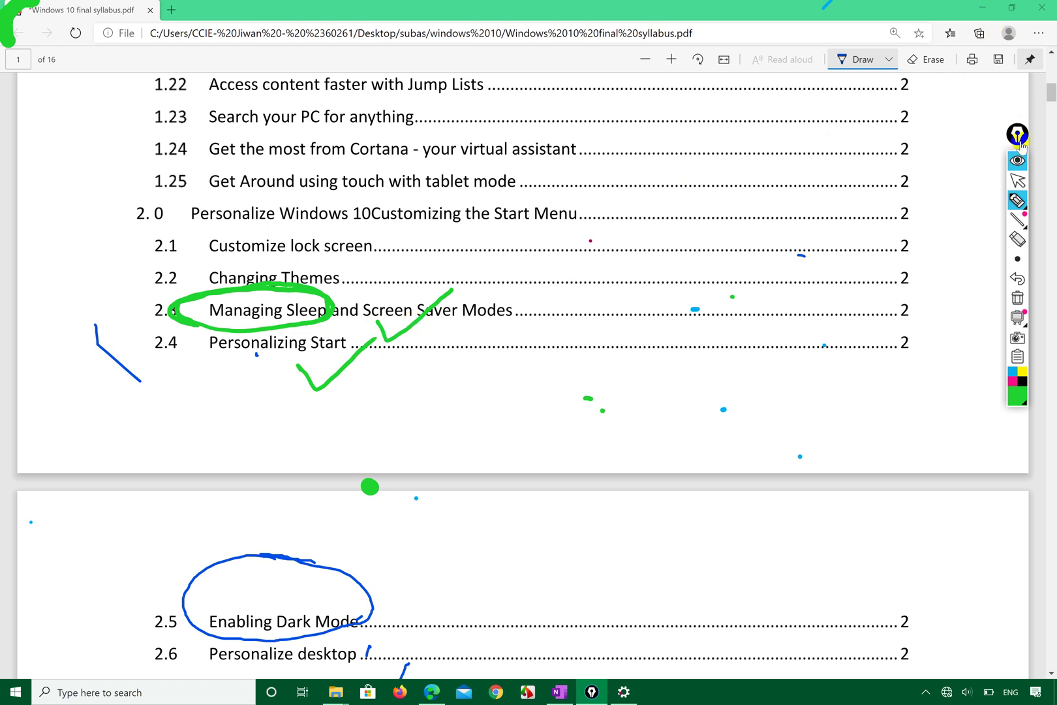
- Minimize the syllabus PDF, look through the Themes and Background pages in Settings, and open the Lock screen page down to its related links
click(1018, 180)
click(987, 10)
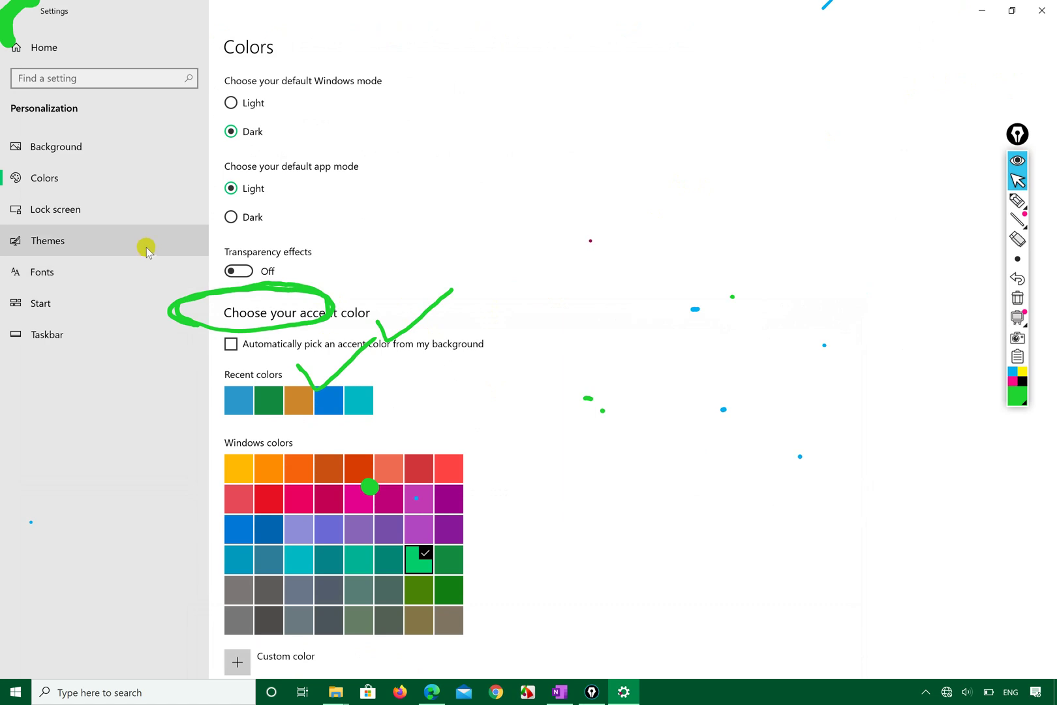
click(120, 242)
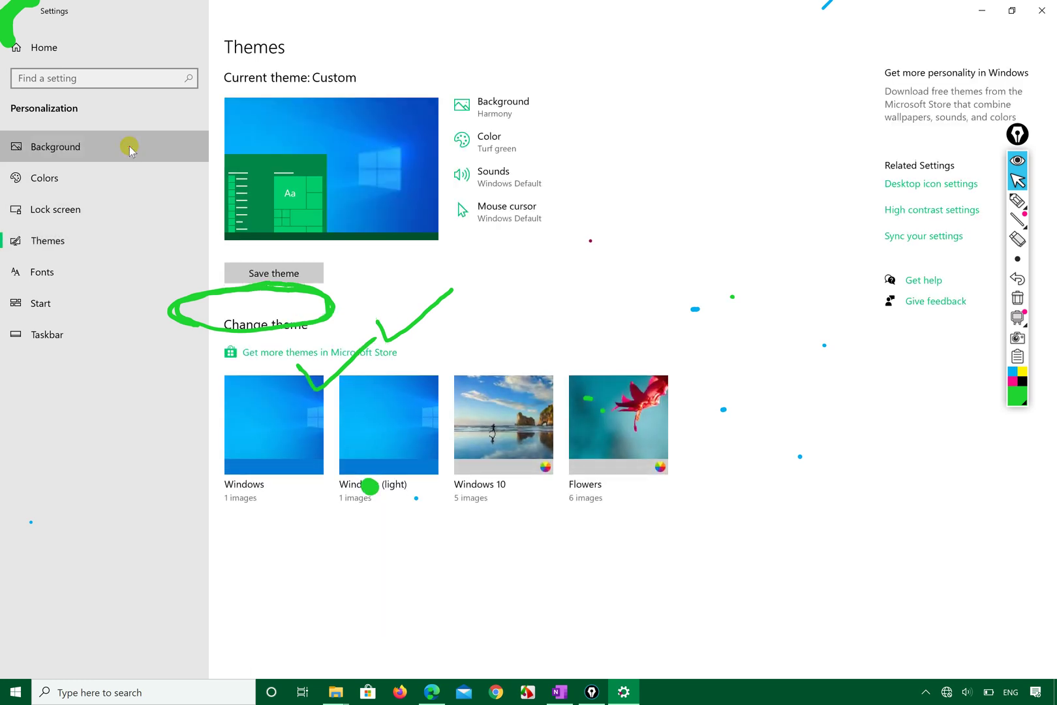
click(130, 149)
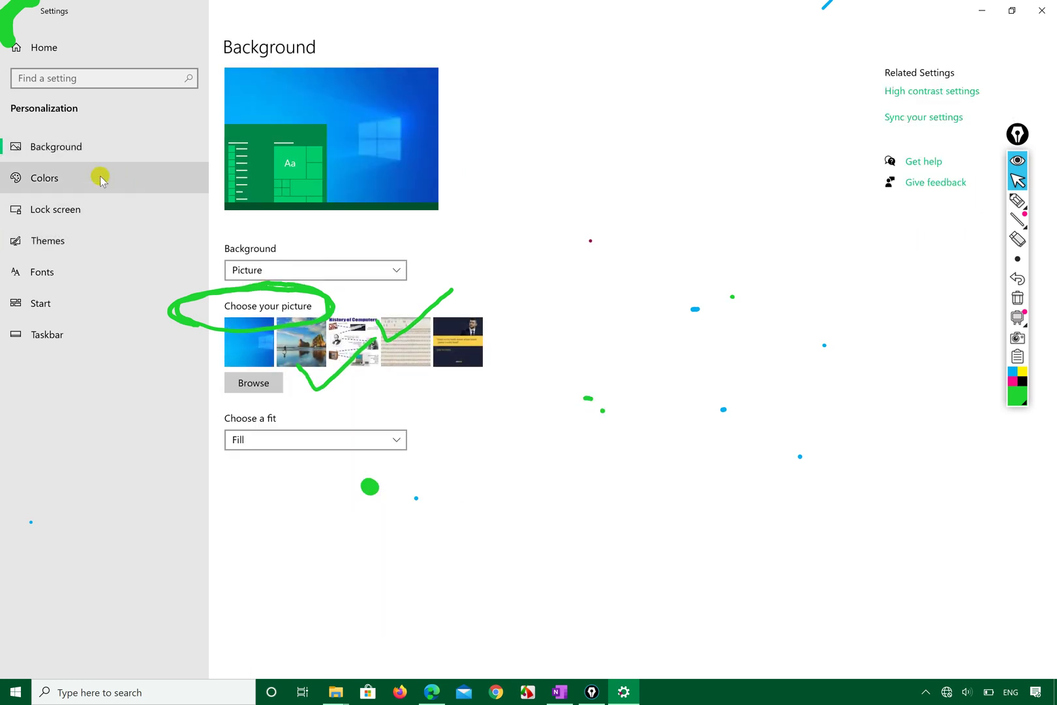
click(66, 242)
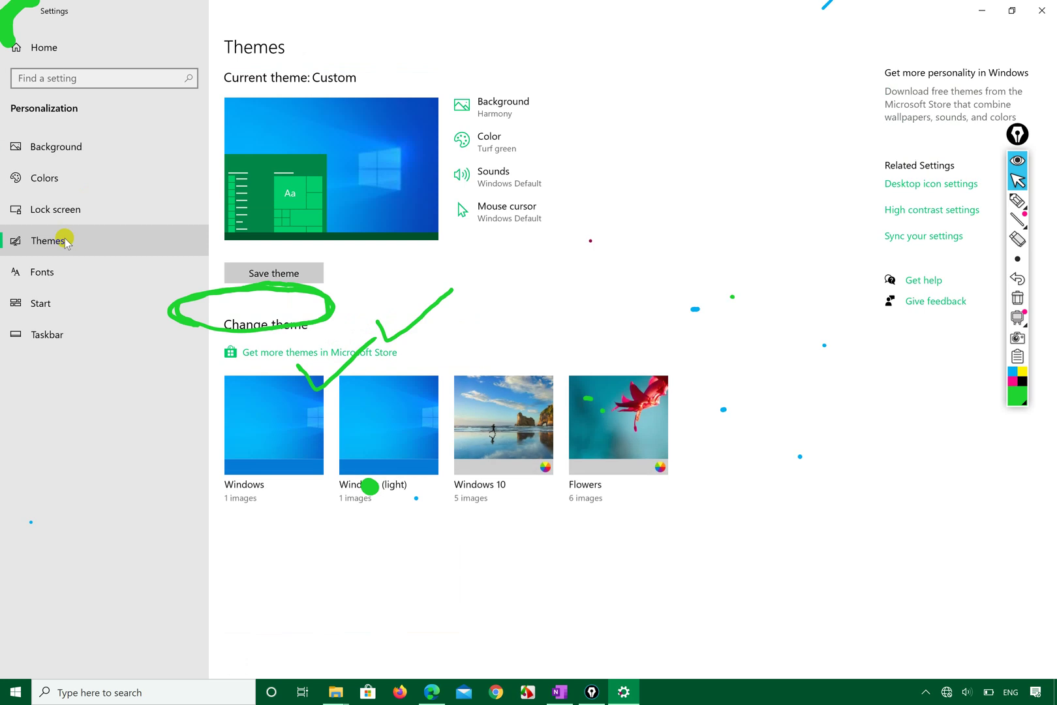
click(77, 212)
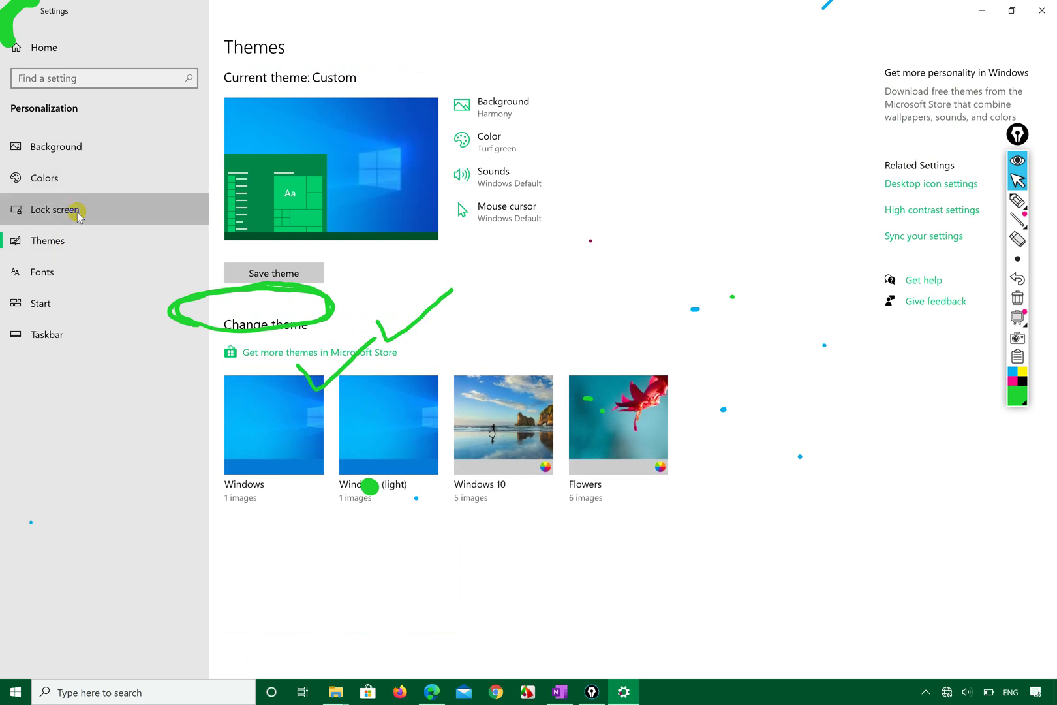
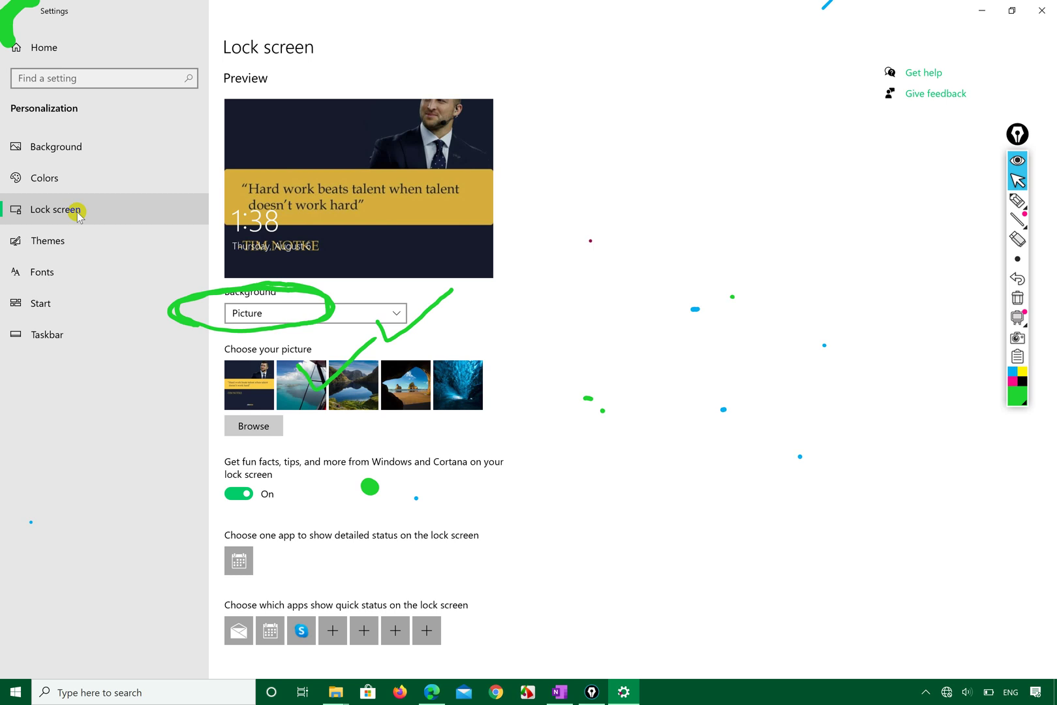
scroll(714, 512, down, 3)
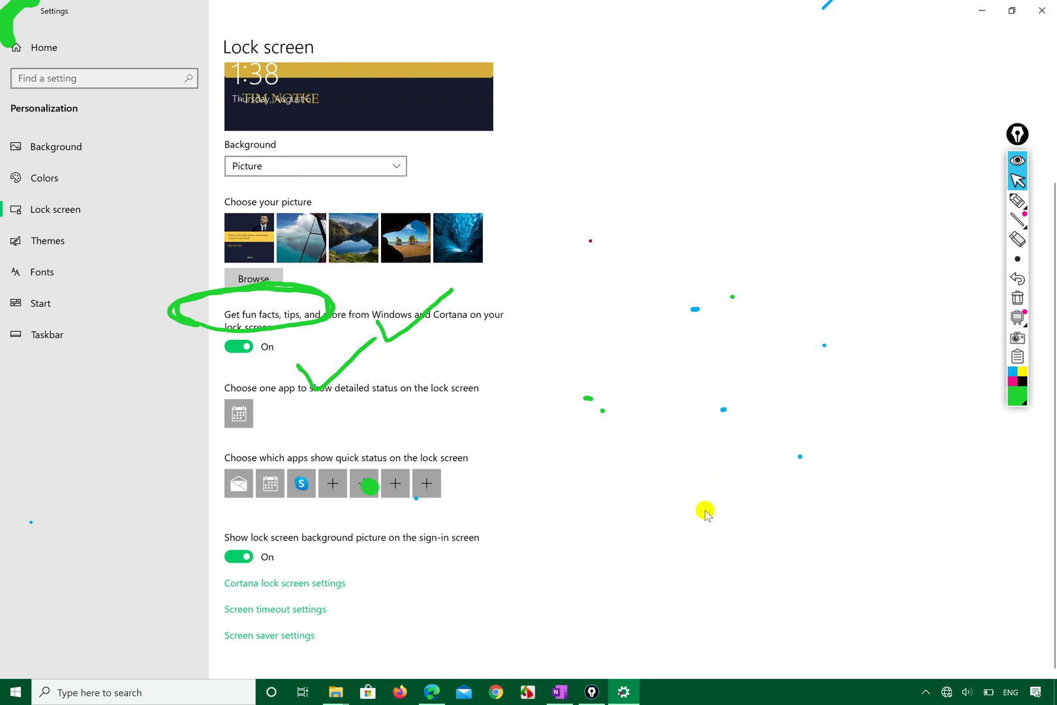
scroll(705, 512, up, 3)
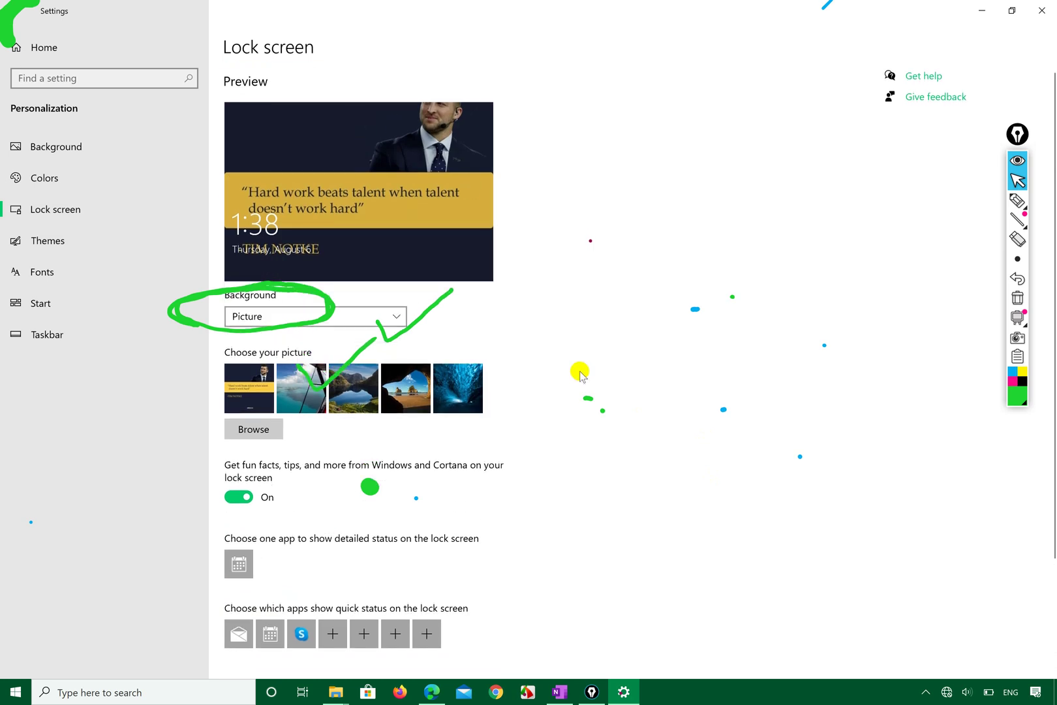
scroll(593, 247, down, 3)
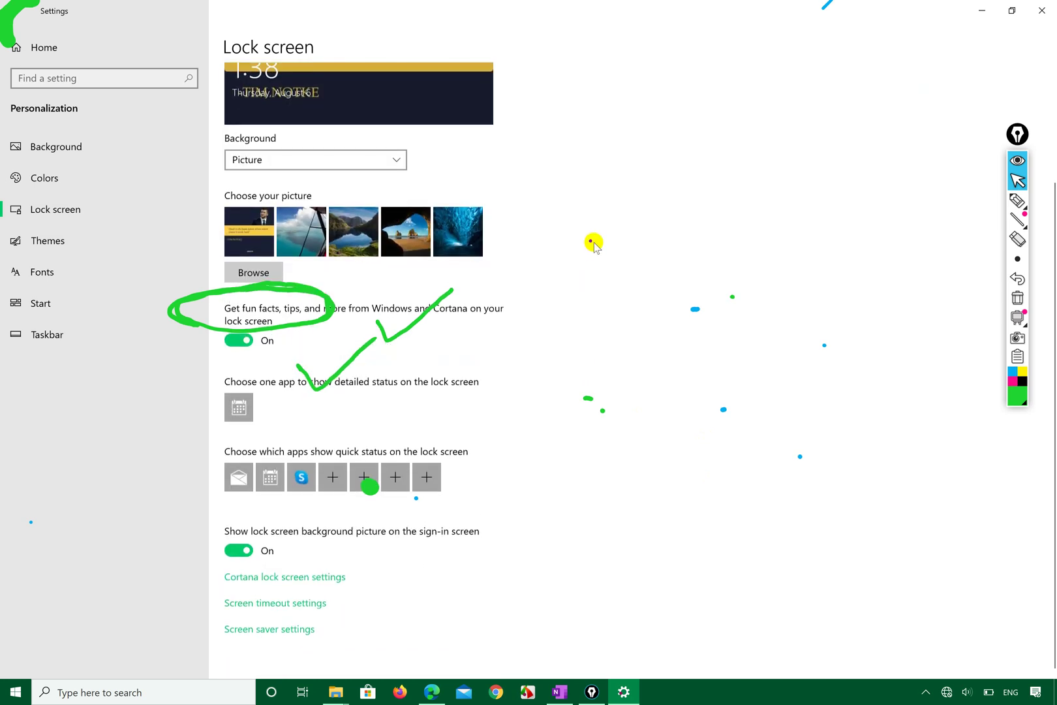
click(1018, 200)
click(530, 552)
mouse_move(210, 643)
mouse_down()
mouse_move(382, 589)
mouse_move(215, 532)
mouse_move(208, 646)
mouse_move(253, 520)
mouse_move(378, 601)
mouse_move(194, 618)
mouse_move(267, 538)
mouse_move(296, 533)
mouse_up()
key(ctrl+z)
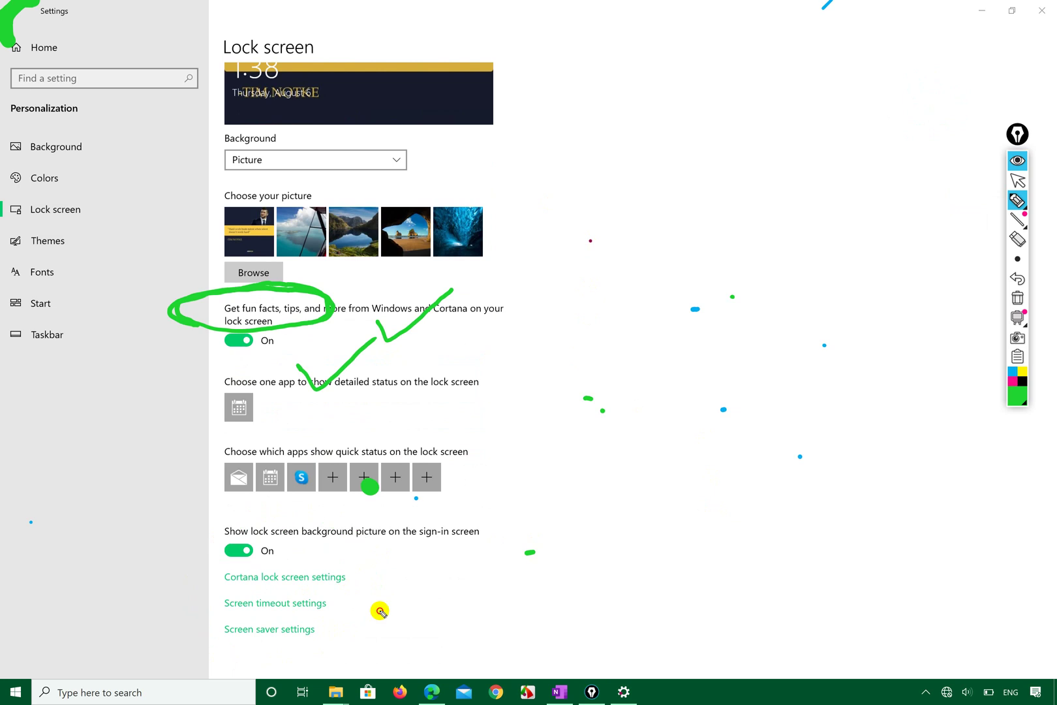
- Change the Epic Pen color to dark magenta and circle the Screen saver settings link
click(1018, 200)
mouse_move(1016, 395)
click(974, 321)
mouse_move(245, 665)
mouse_down()
mouse_move(218, 653)
mouse_move(294, 610)
mouse_move(204, 619)
mouse_move(242, 664)
mouse_up()
- Leave drawing mode and open Screen saver settings from the Lock screen page
click(1017, 180)
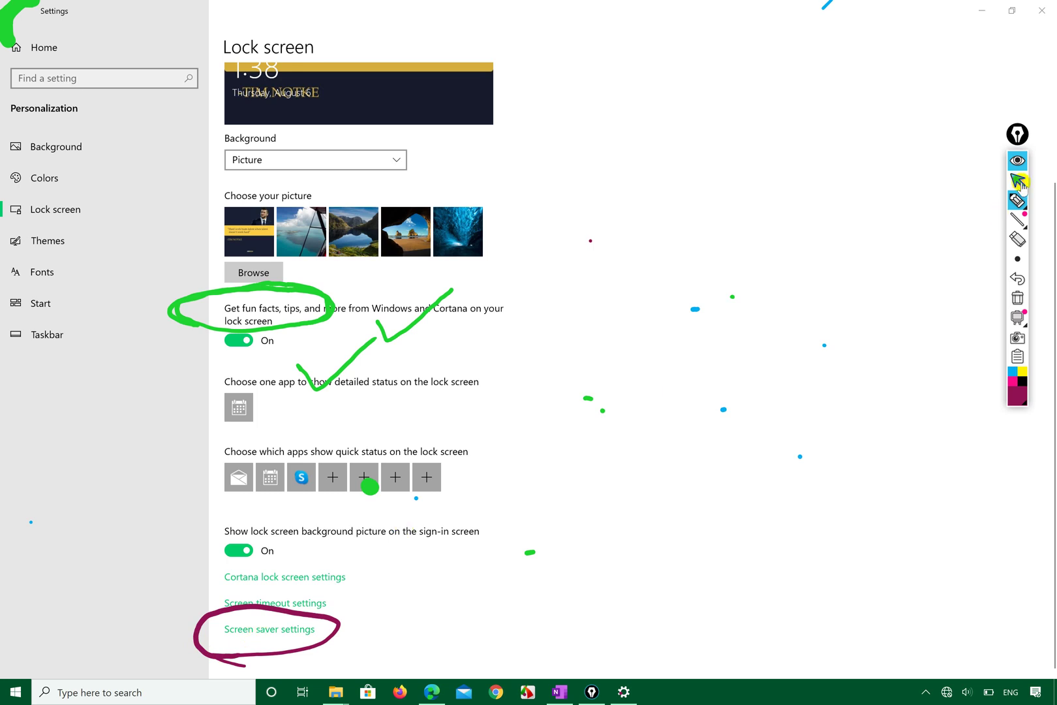
click(280, 630)
click(279, 630)
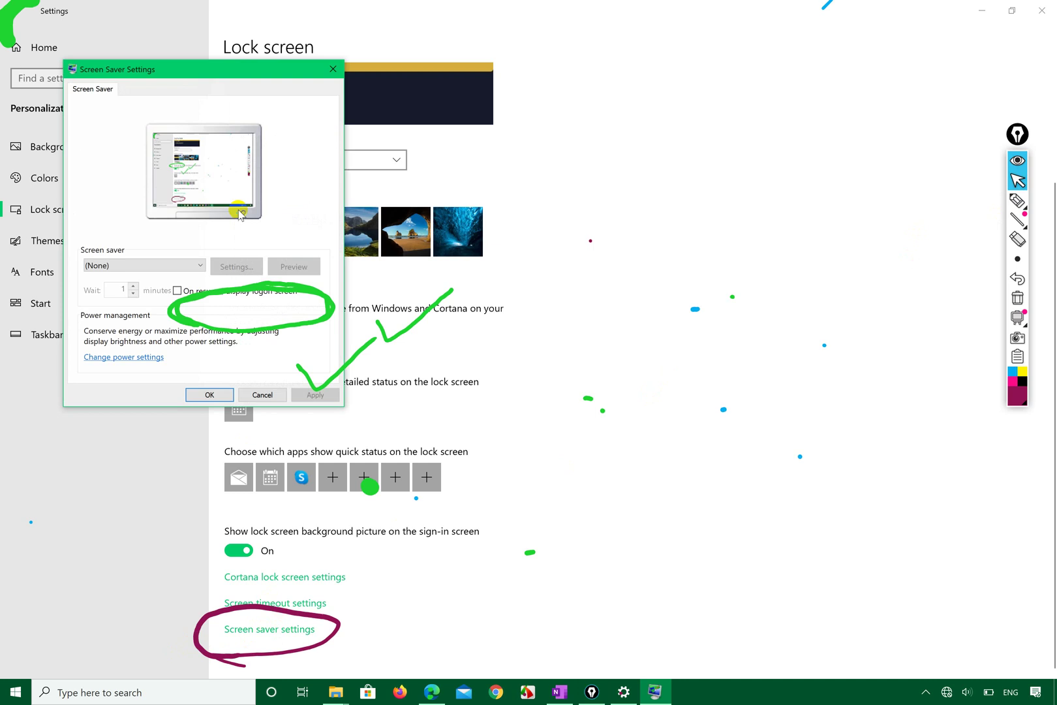
- Move the Screen Saver Settings dialog clear of the Lock screen options and preview the 3D Text screen saver
drag(259, 79, 740, 139)
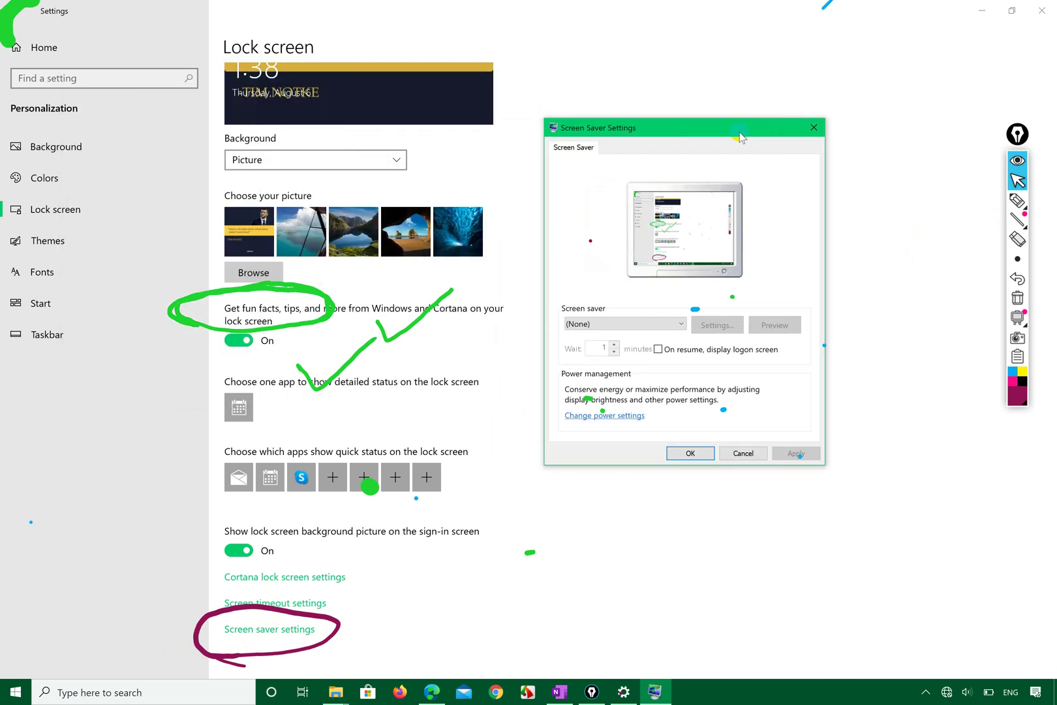
click(675, 324)
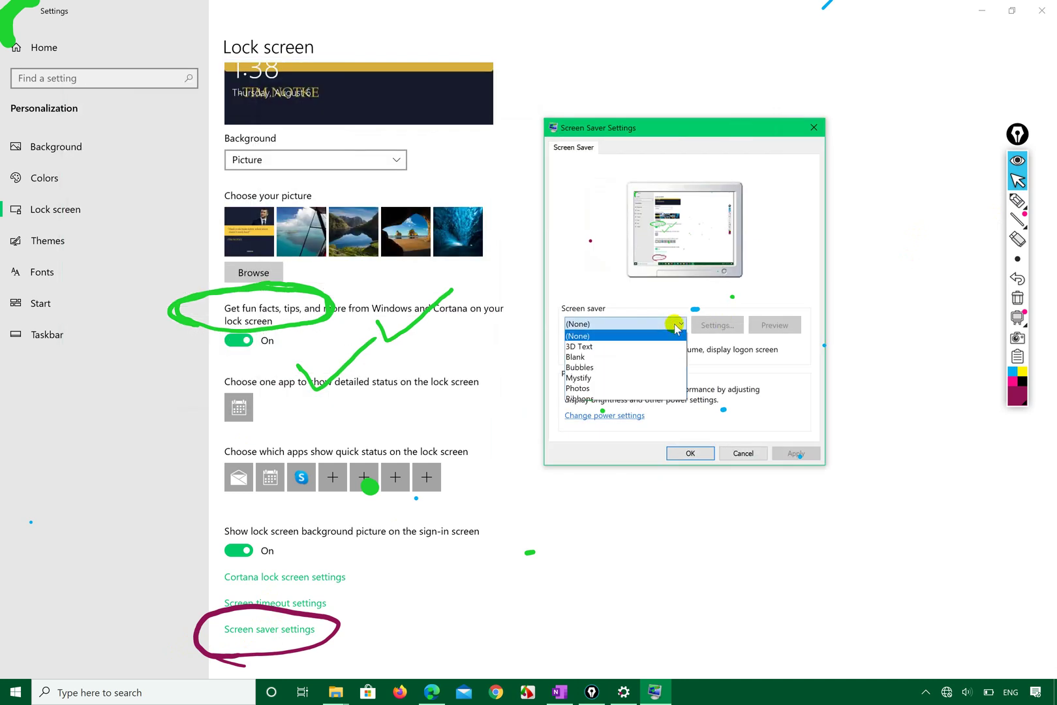
click(618, 346)
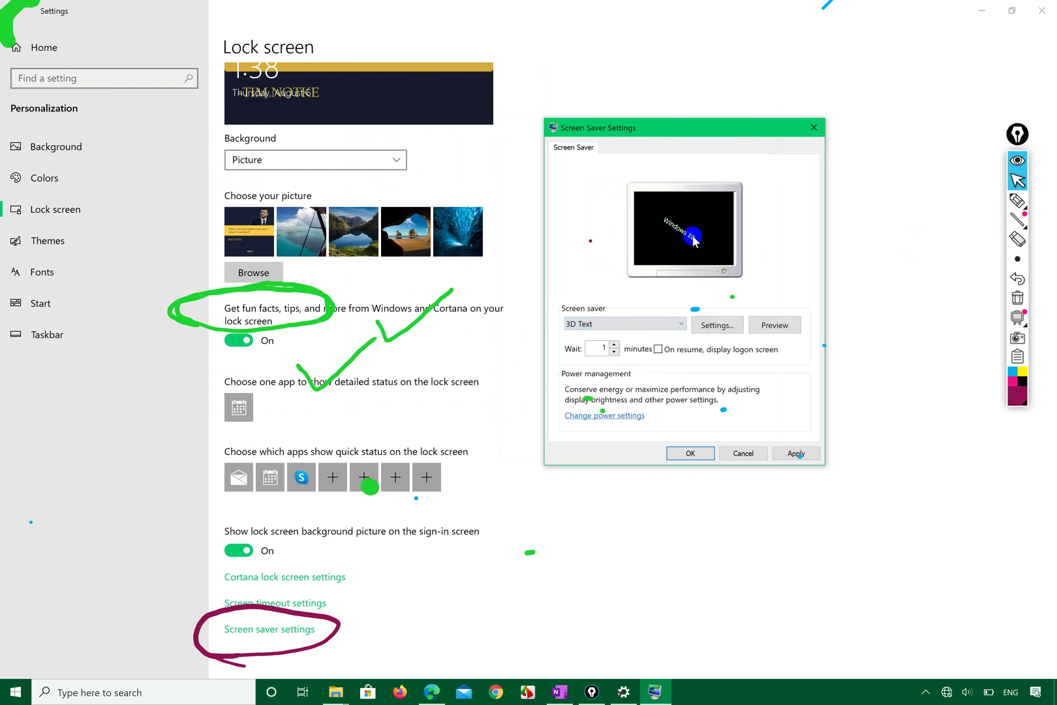
click(764, 325)
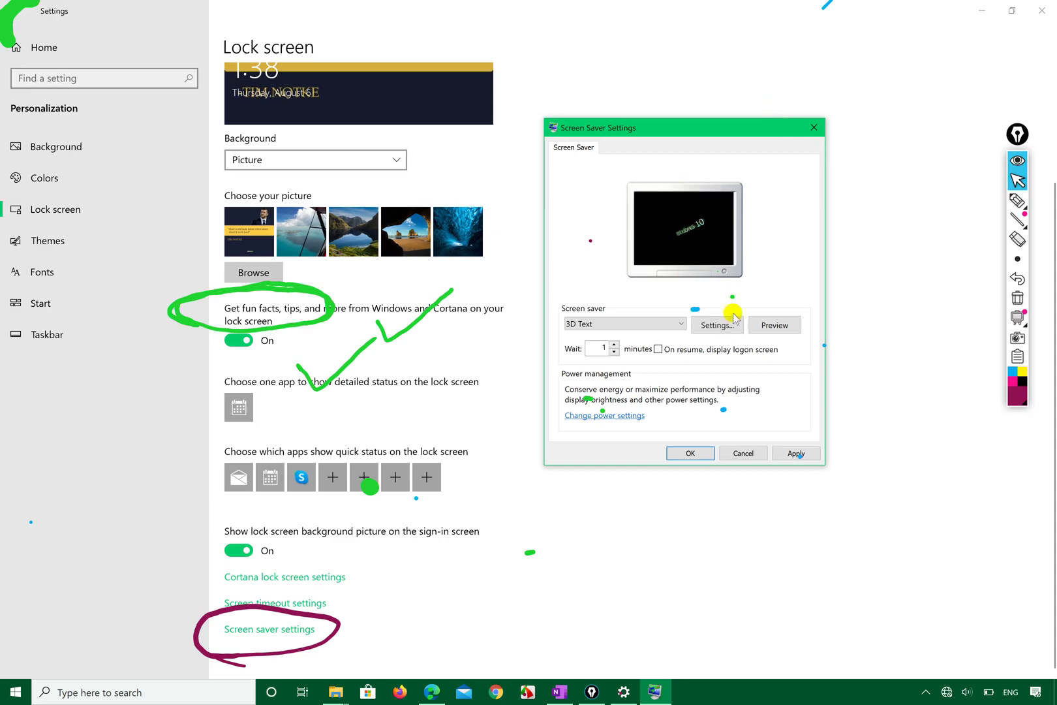
- Preview the Bubbles screen saver and the Mystify screen saver in full screen
click(680, 323)
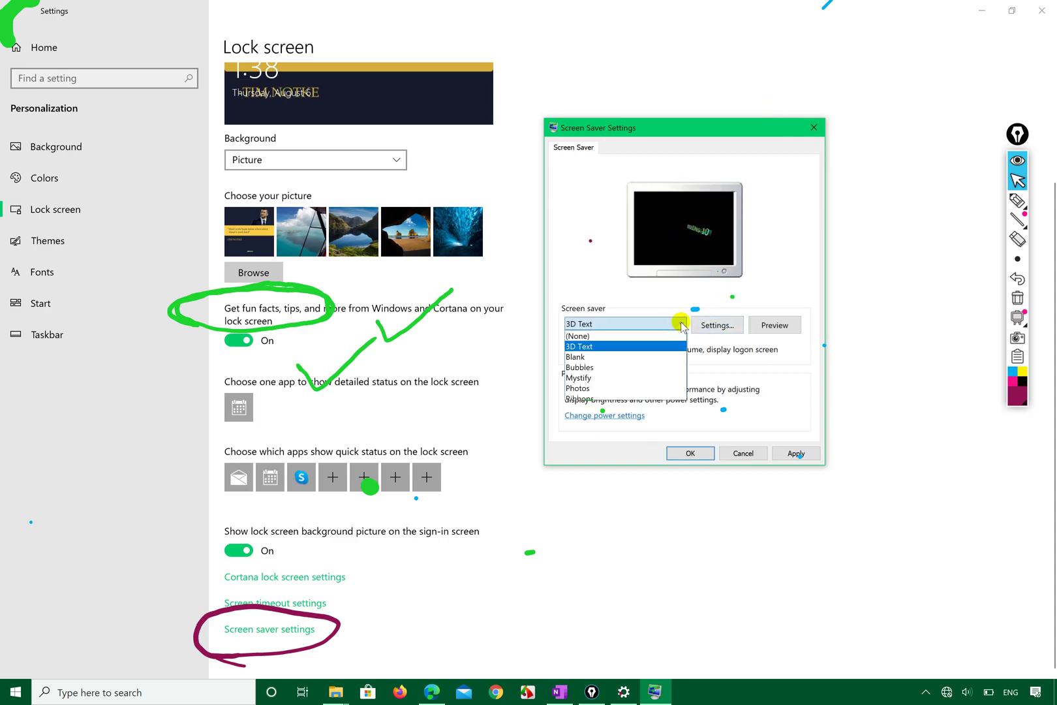
click(627, 366)
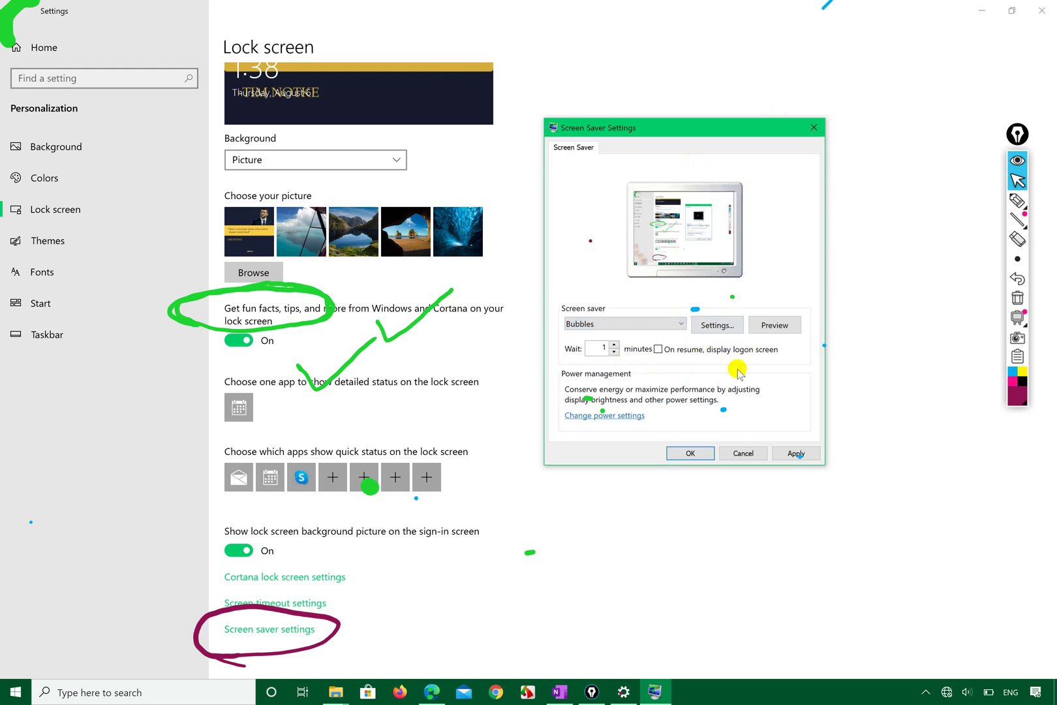
click(777, 326)
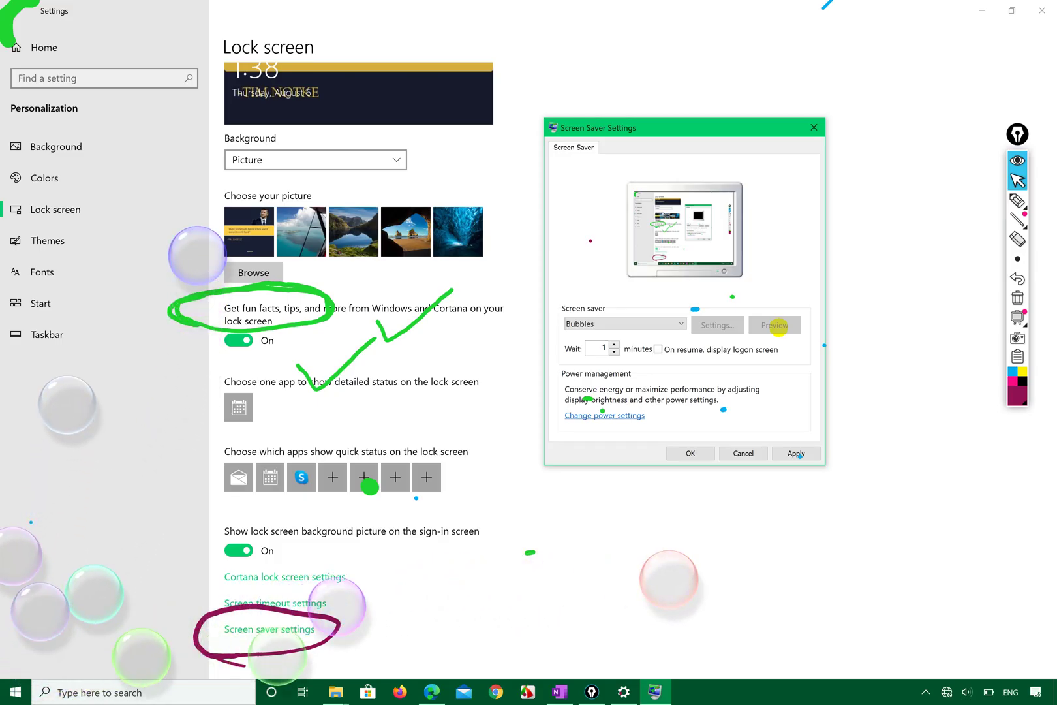
click(679, 326)
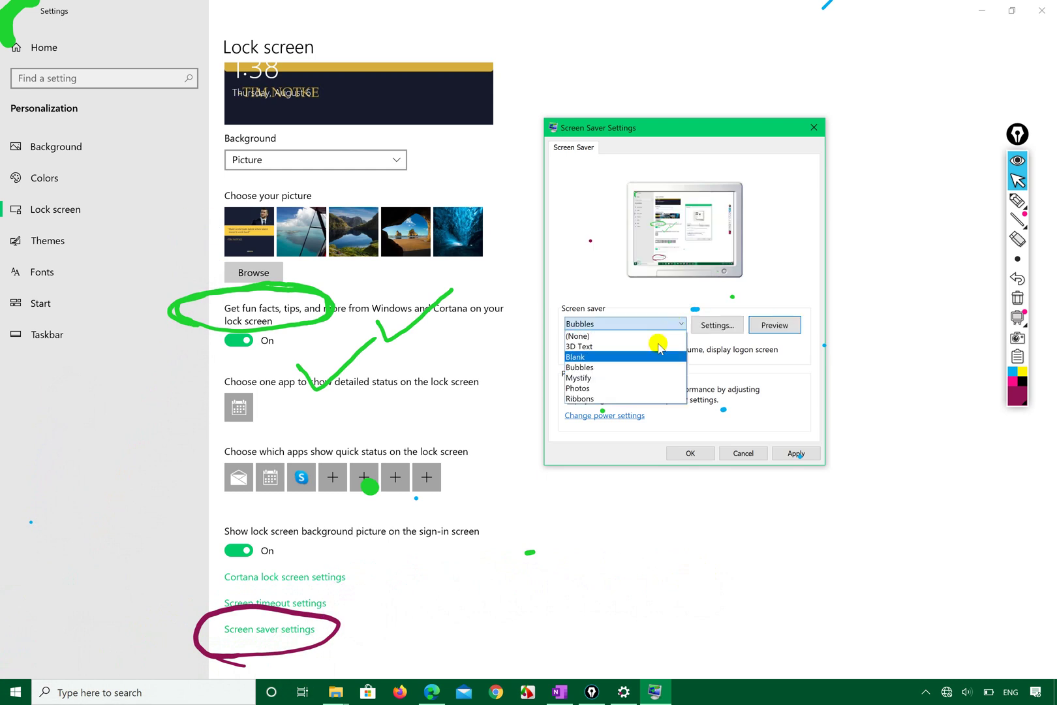
click(617, 378)
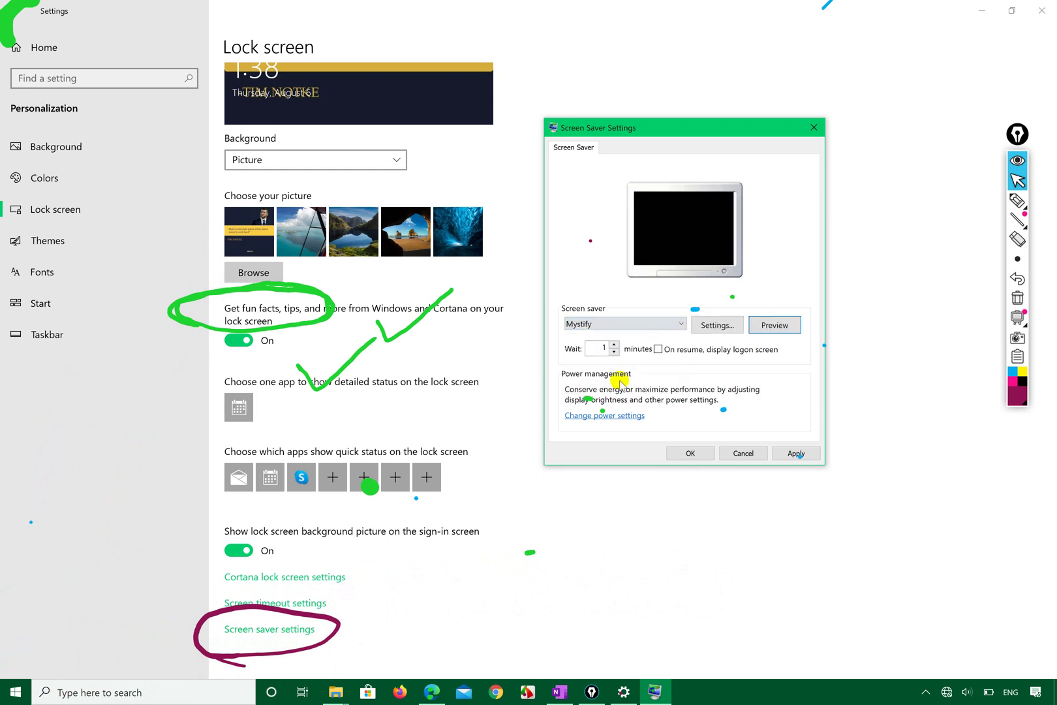
click(776, 325)
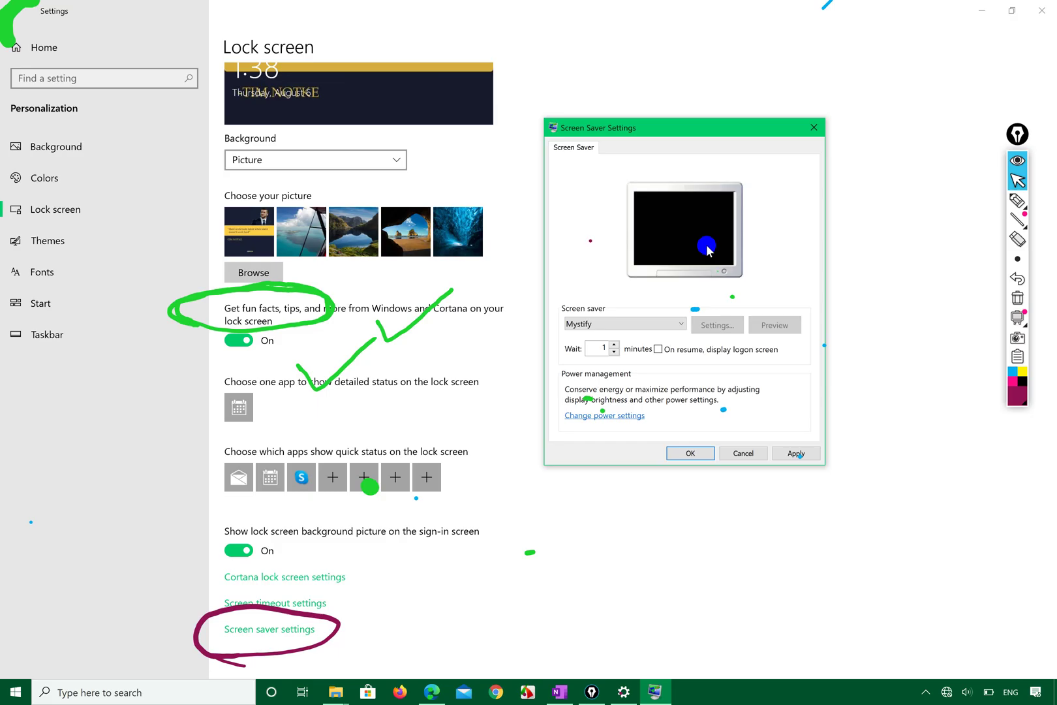
- Choose the Ribbons screen saver and preview it in full screen
click(675, 322)
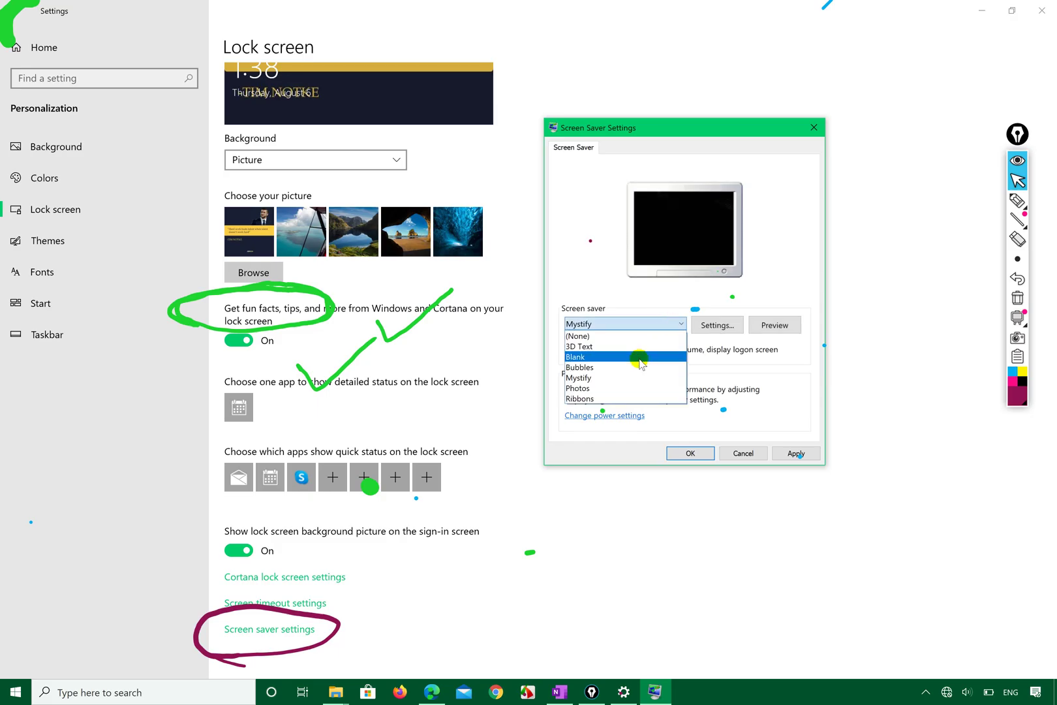
click(607, 399)
click(775, 325)
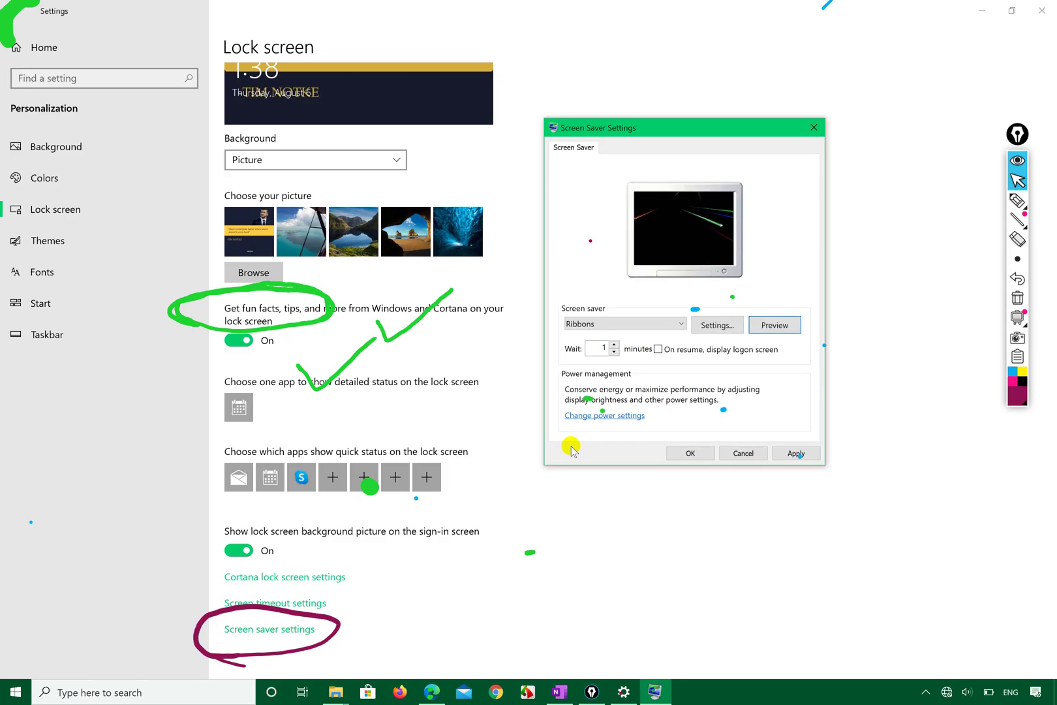
click(776, 325)
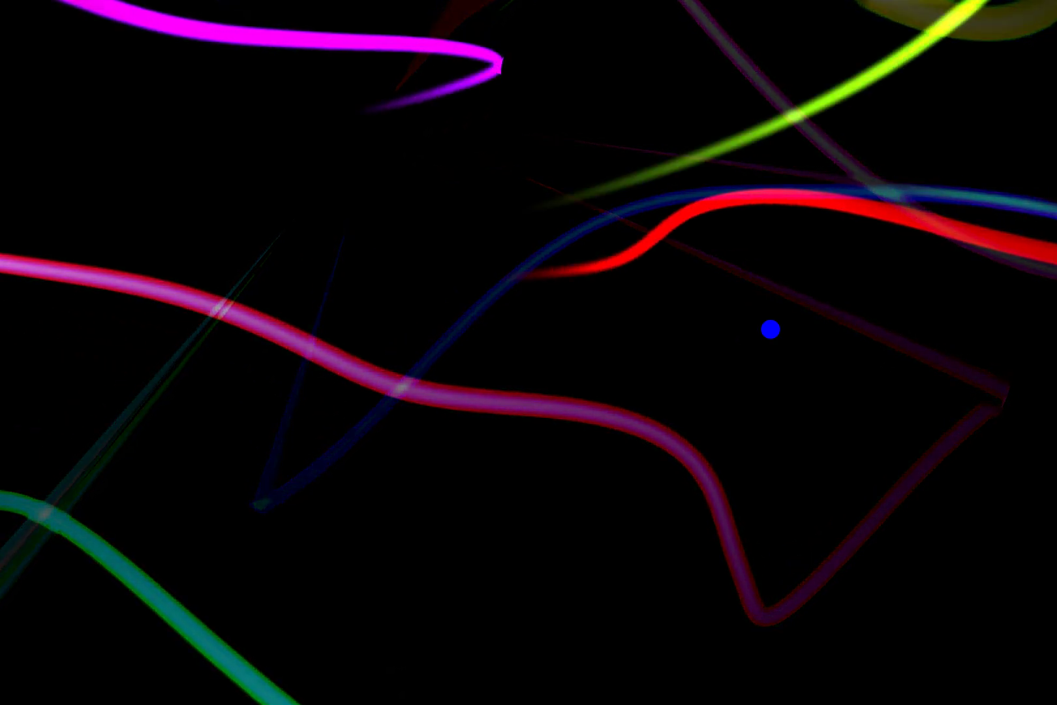
click(750, 433)
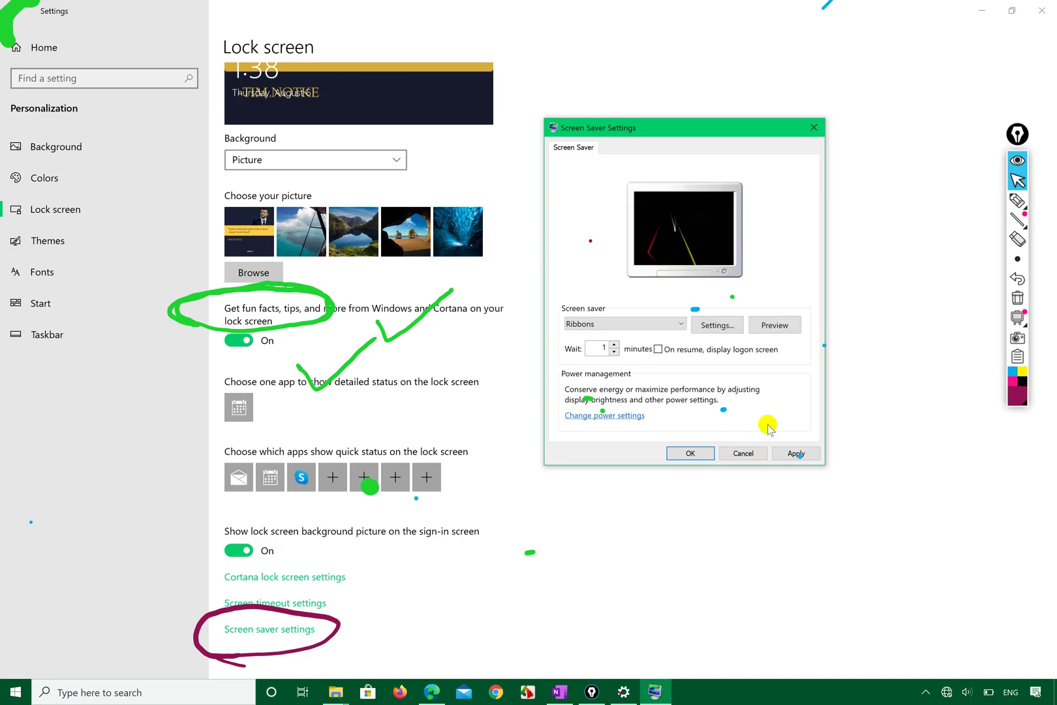
- Set the screen saver to (None), apply it, and close the Screen Saver Settings dialog
click(672, 324)
click(630, 335)
click(797, 452)
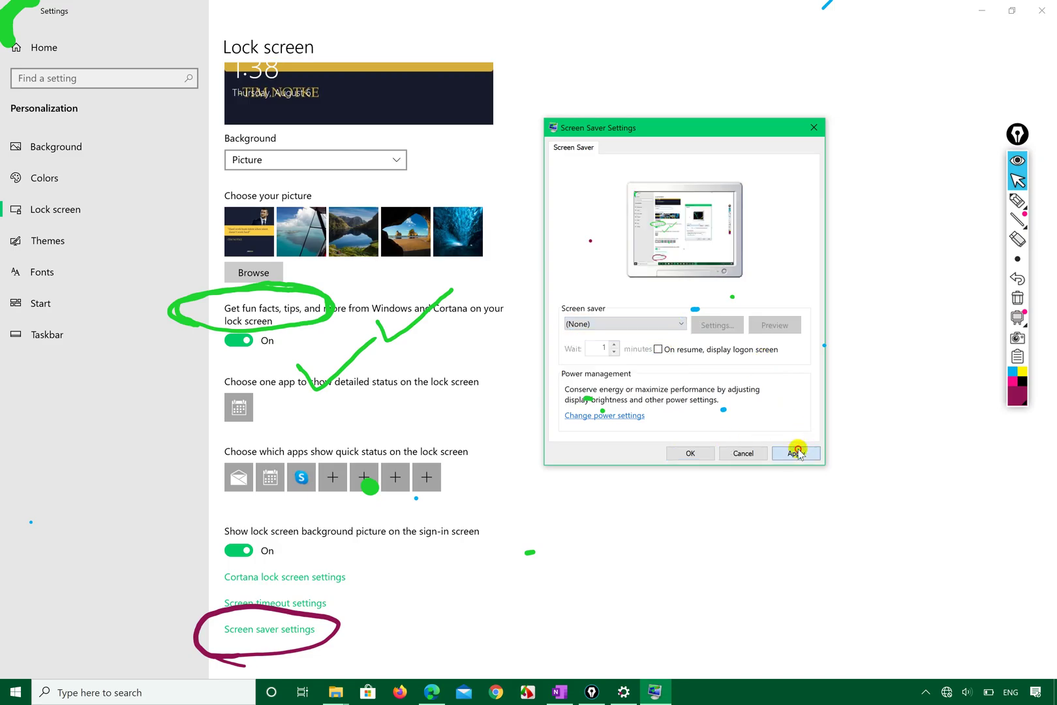
click(701, 453)
scroll(617, 423, up, 5)
scroll(617, 423, down, 5)
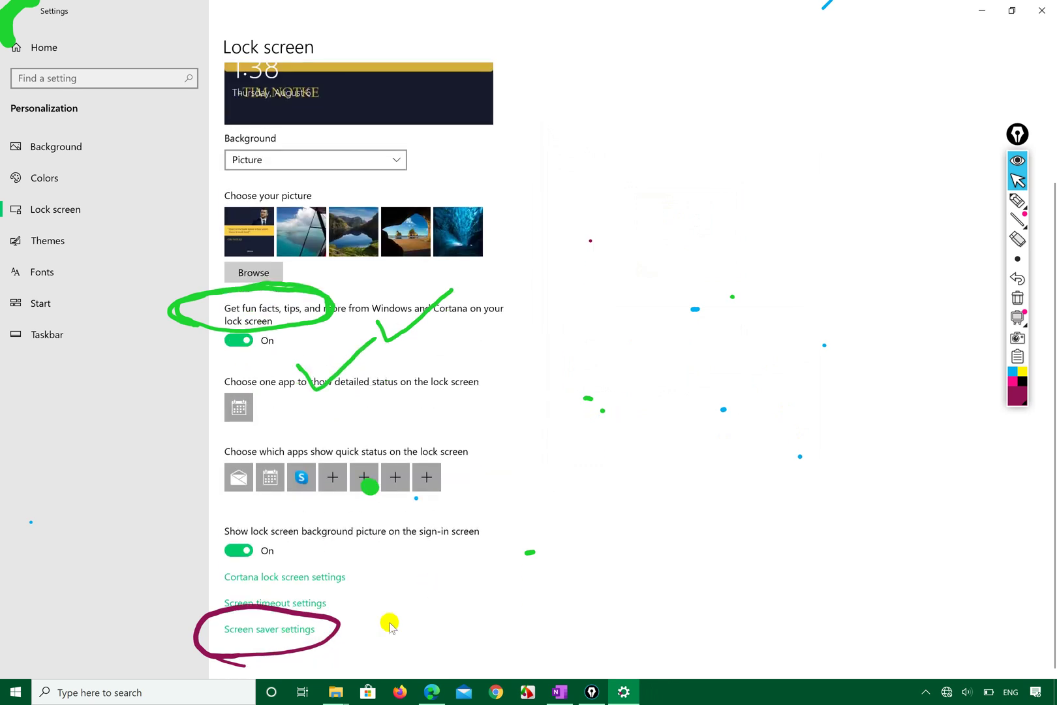
- In the syllabus PDF, erase the green circle and check marks around items 2.3 and 2.4 and mark Personalizing Start with a dark magenta check mark
click(432, 693)
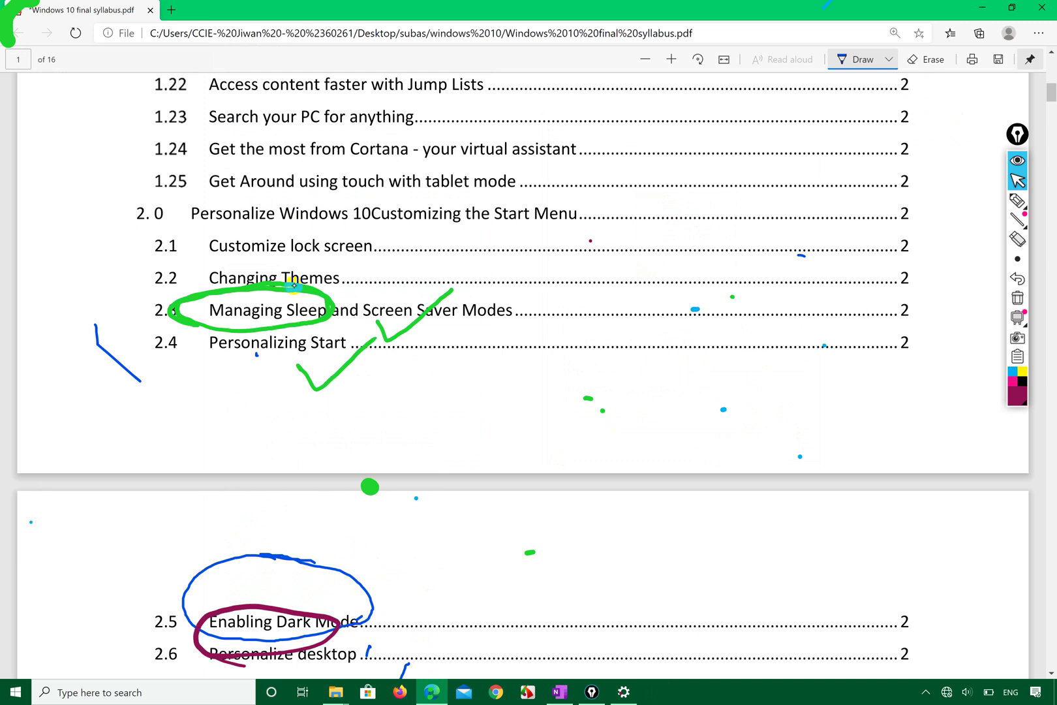
click(1017, 199)
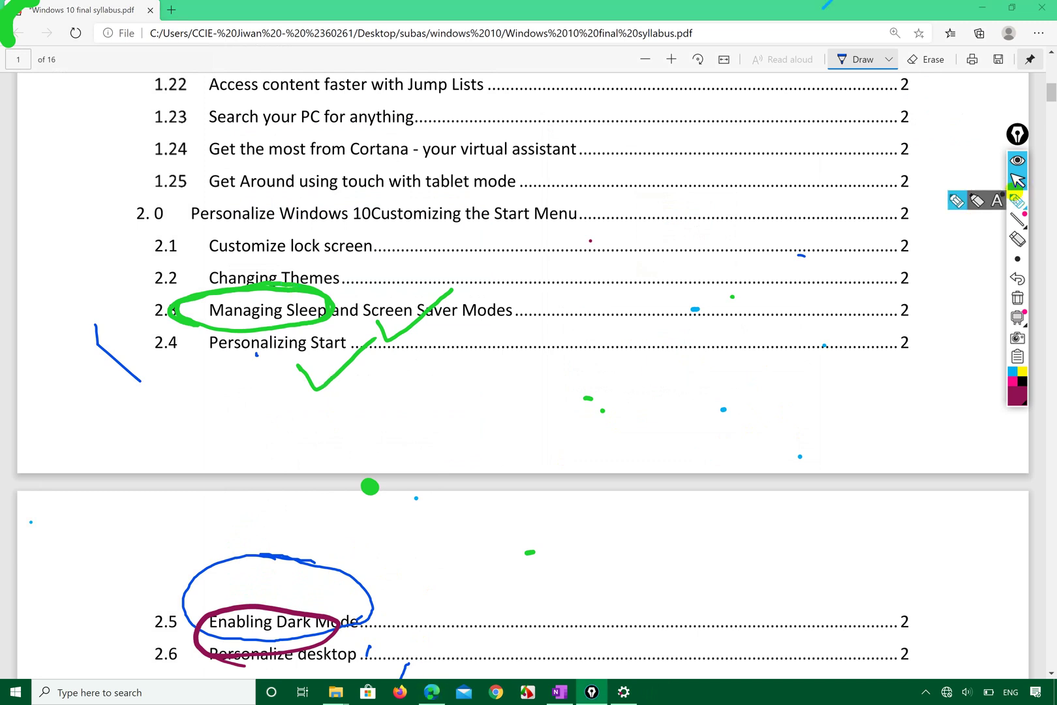
mouse_move(311, 277)
mouse_down()
mouse_move(309, 323)
mouse_move(413, 346)
mouse_up()
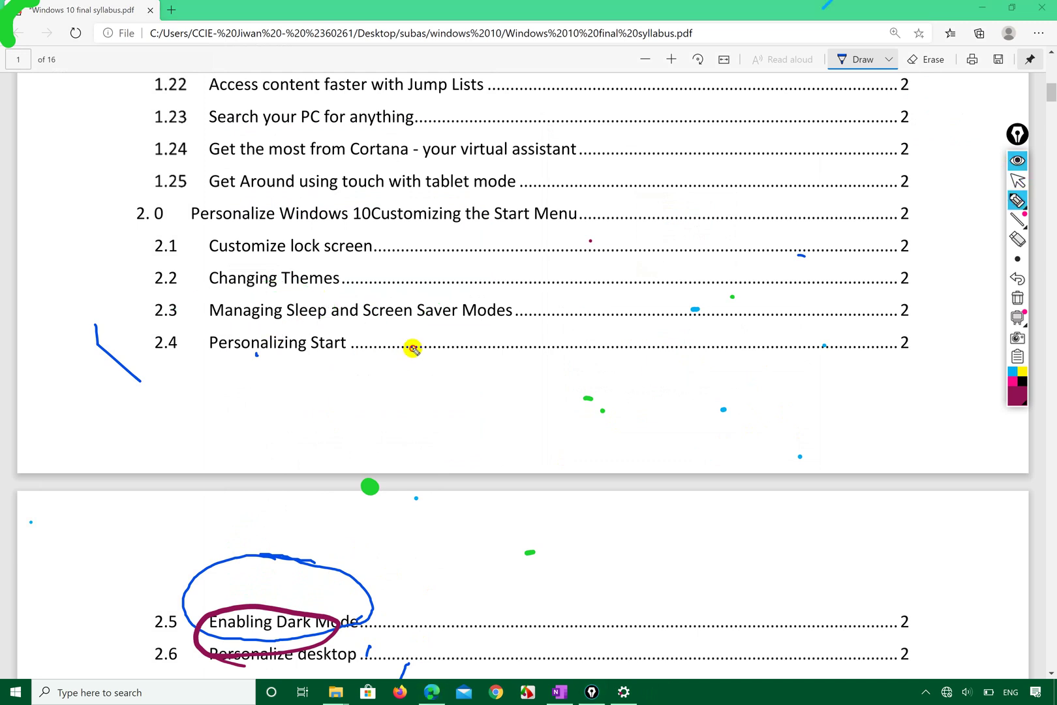
mouse_move(278, 352)
mouse_down()
mouse_move(324, 403)
mouse_move(410, 291)
mouse_up()
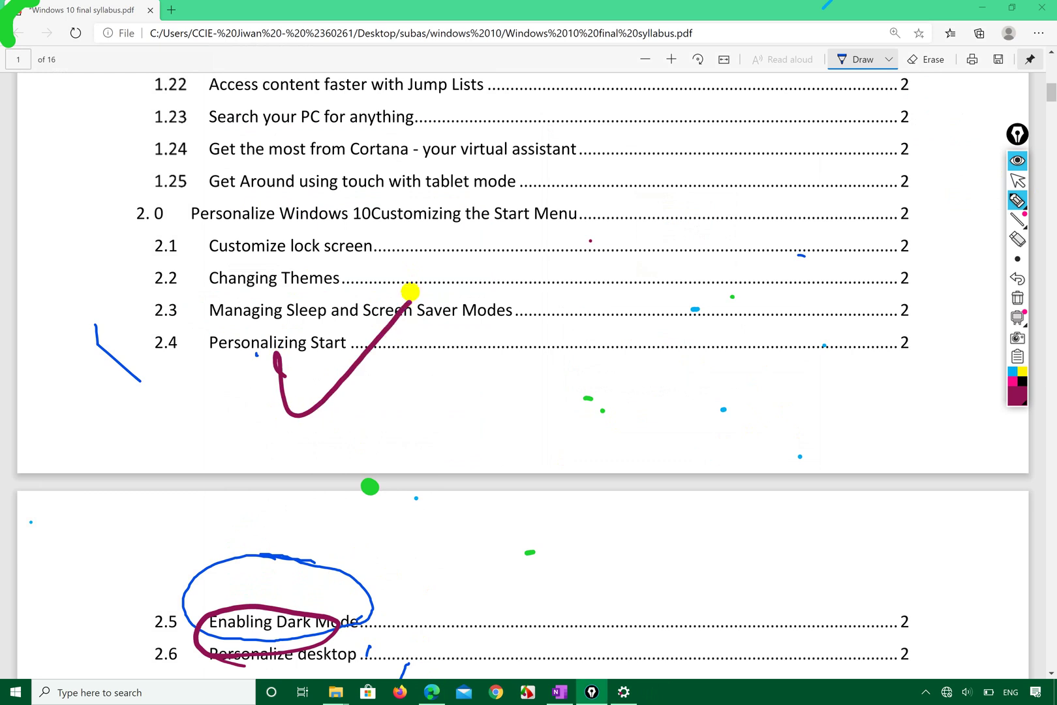
click(1022, 203)
click(1018, 180)
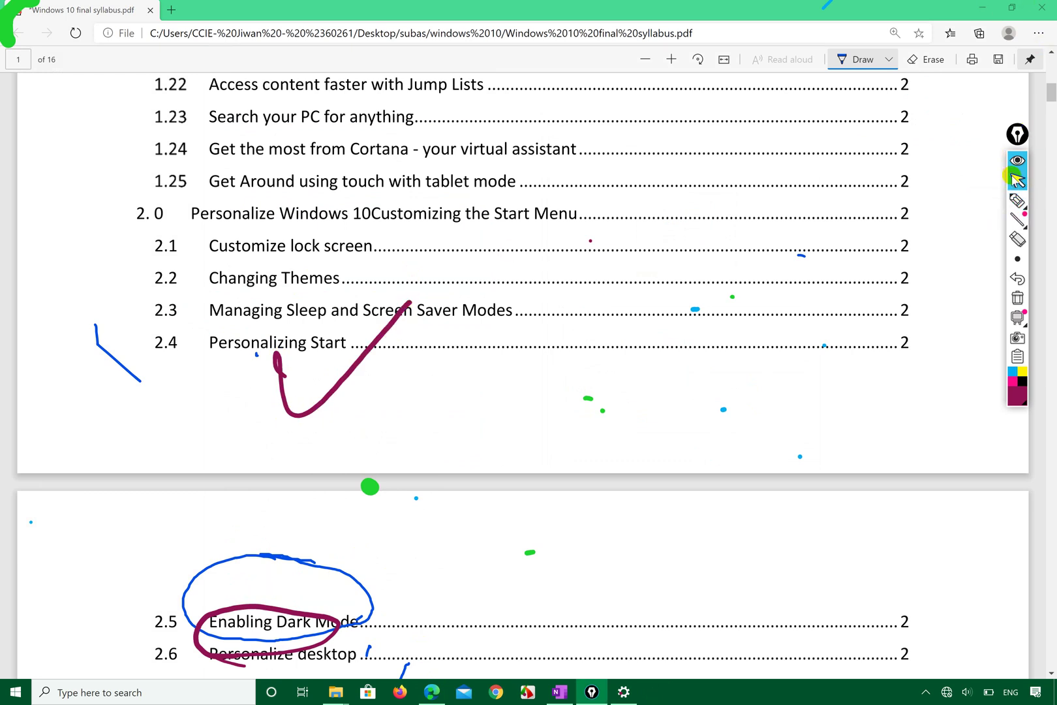
- Minimize the syllabus PDF, open the Start personalization page, and erase the dark magenta check mark and circle
click(983, 8)
click(15, 310)
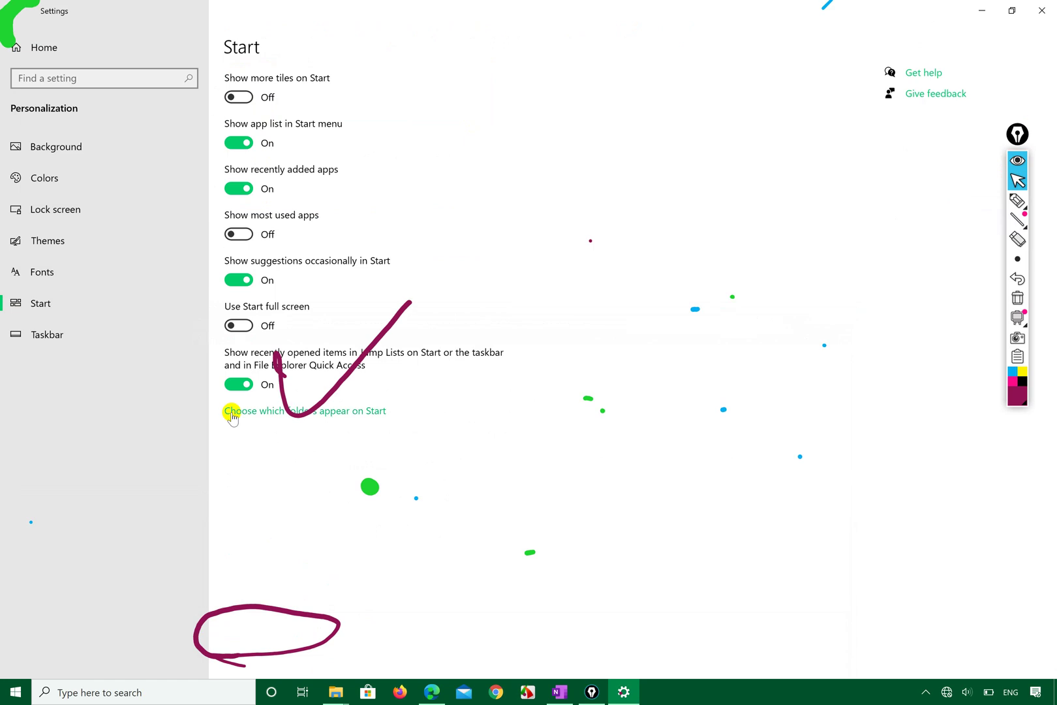
click(1014, 174)
click(370, 341)
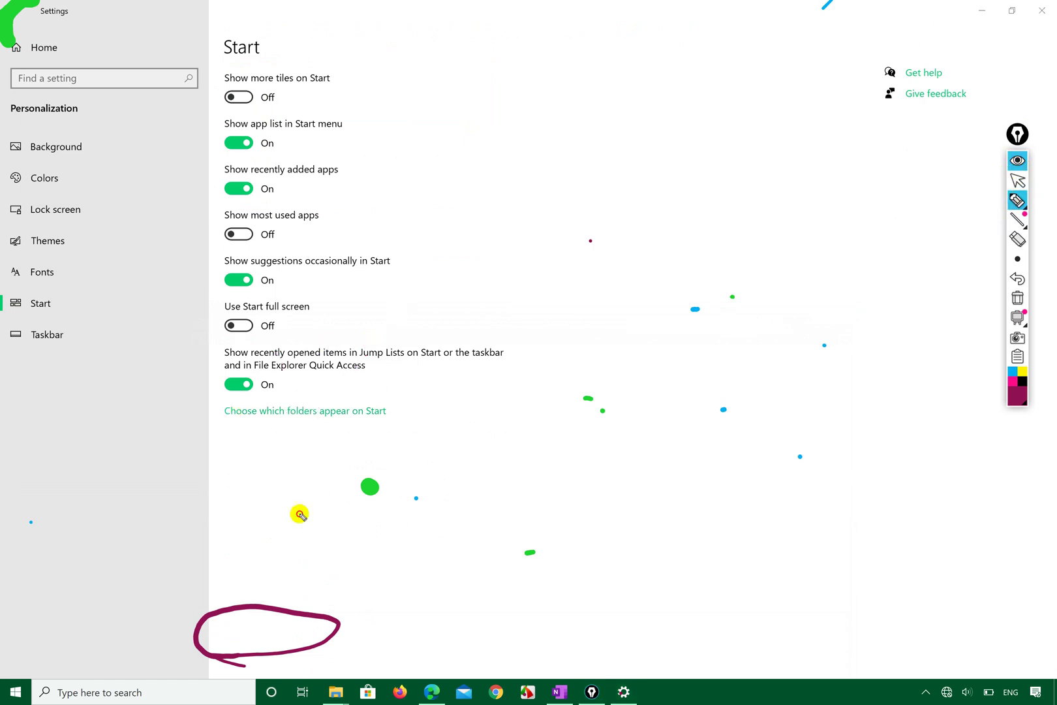
click(285, 604)
click(1018, 180)
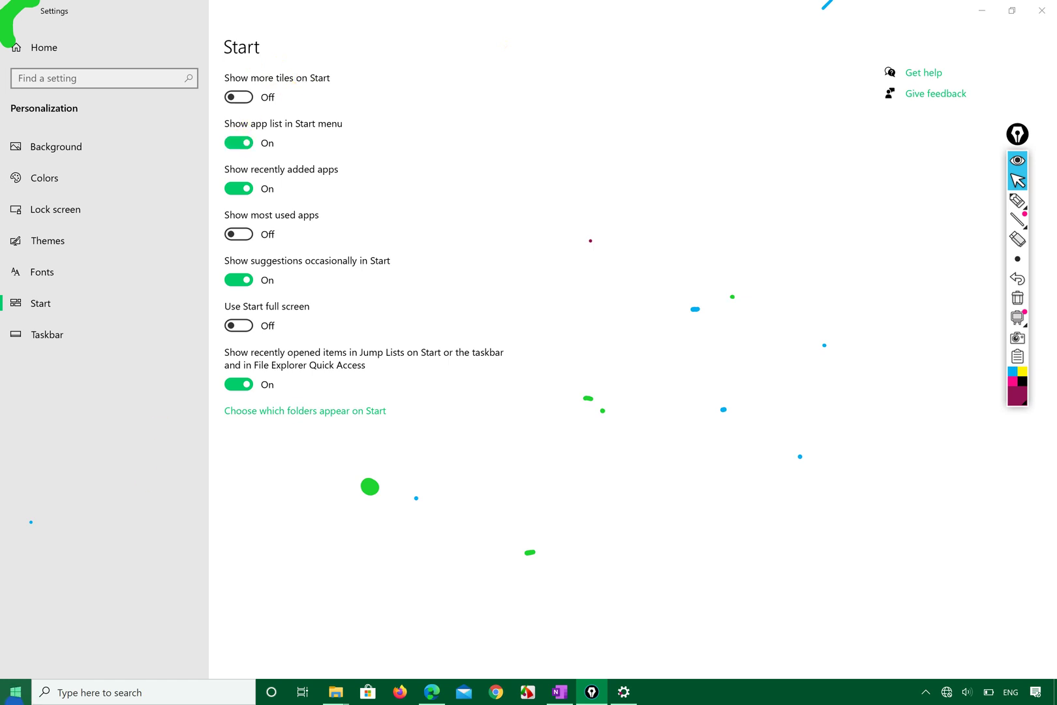
- Look over the app list in the Start menu and turn off Show app list in Start menu
click(16, 694)
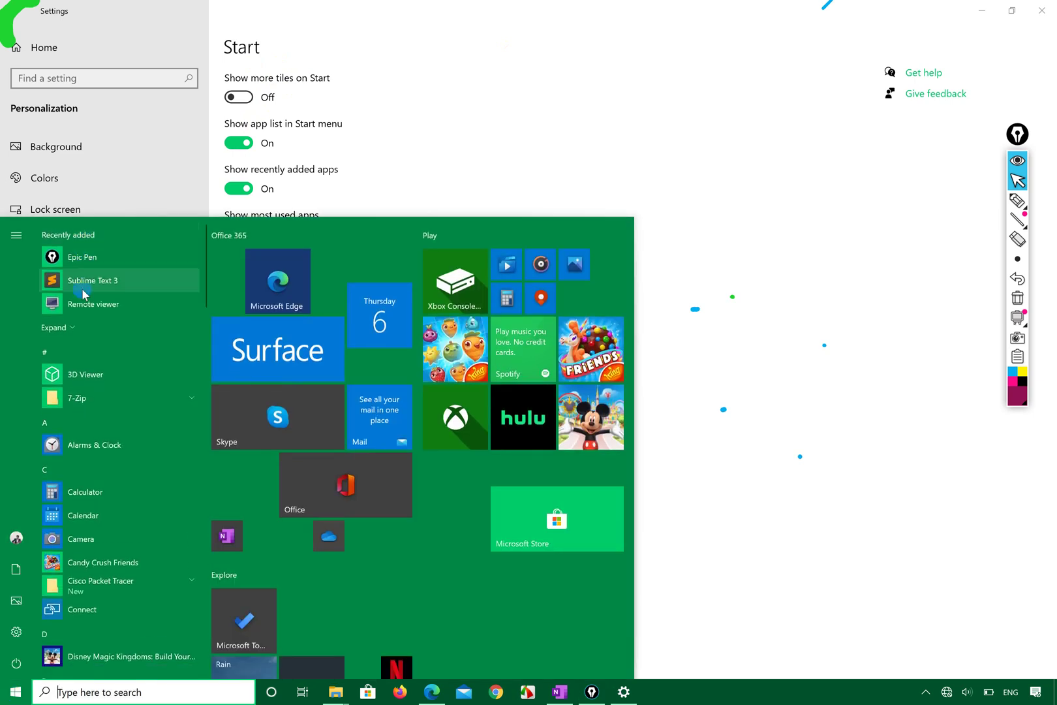
scroll(96, 351, down, 2)
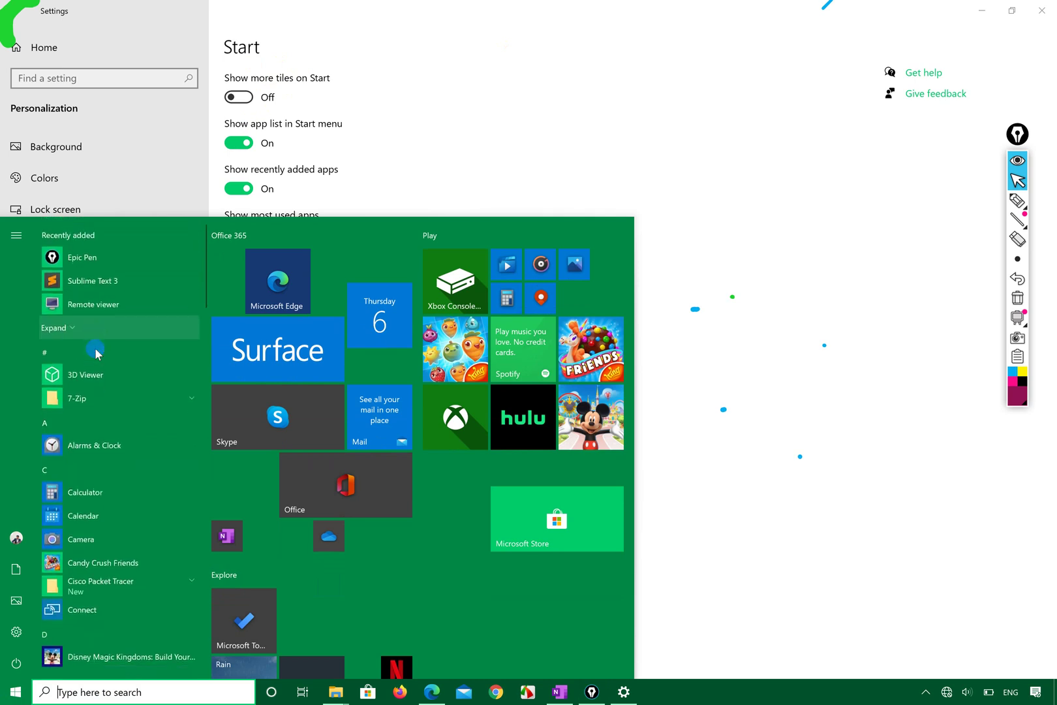
scroll(91, 346, down, 1)
click(414, 99)
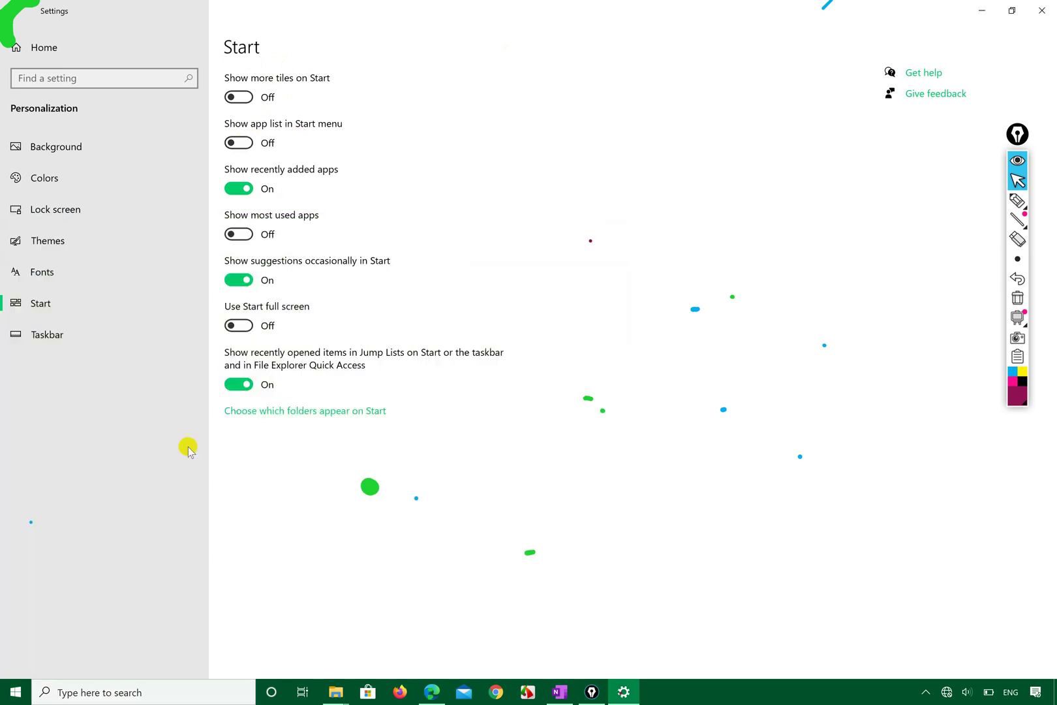
- Check the Start menu with only its tiles and turn Show app list in Start menu back on
click(16, 697)
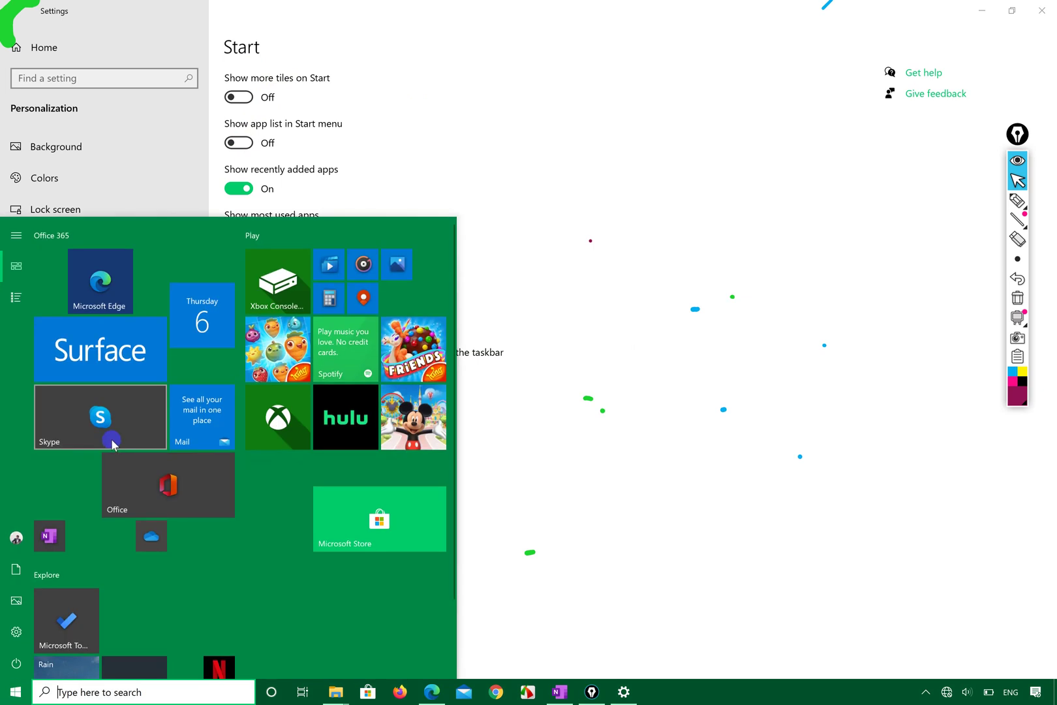
scroll(111, 438, down, 2)
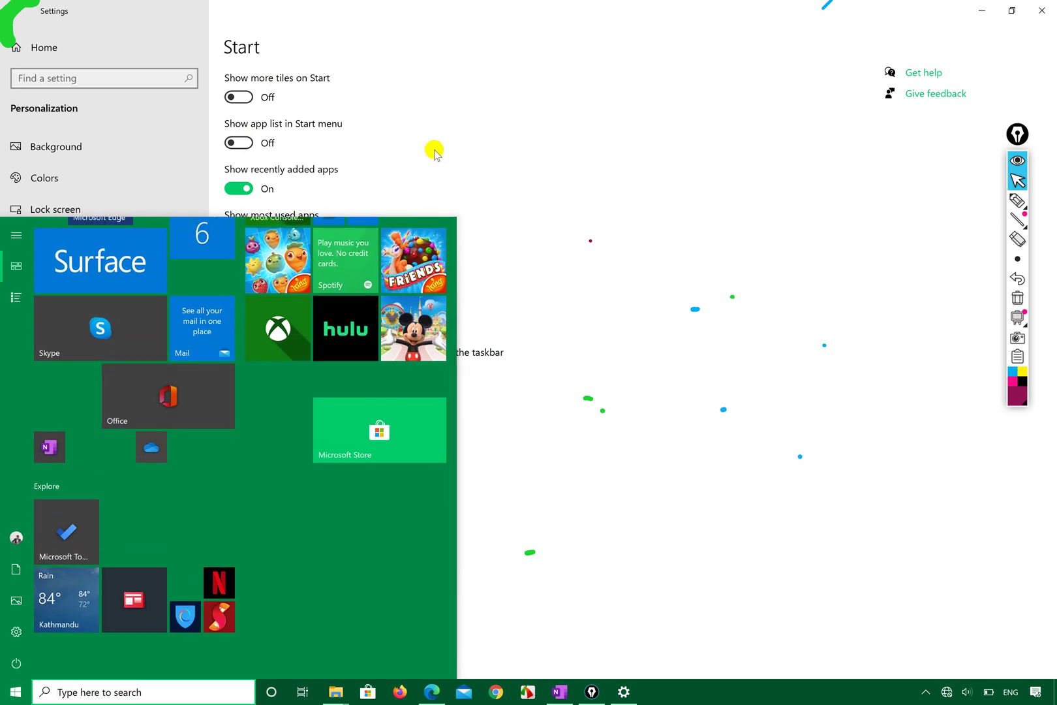
click(434, 150)
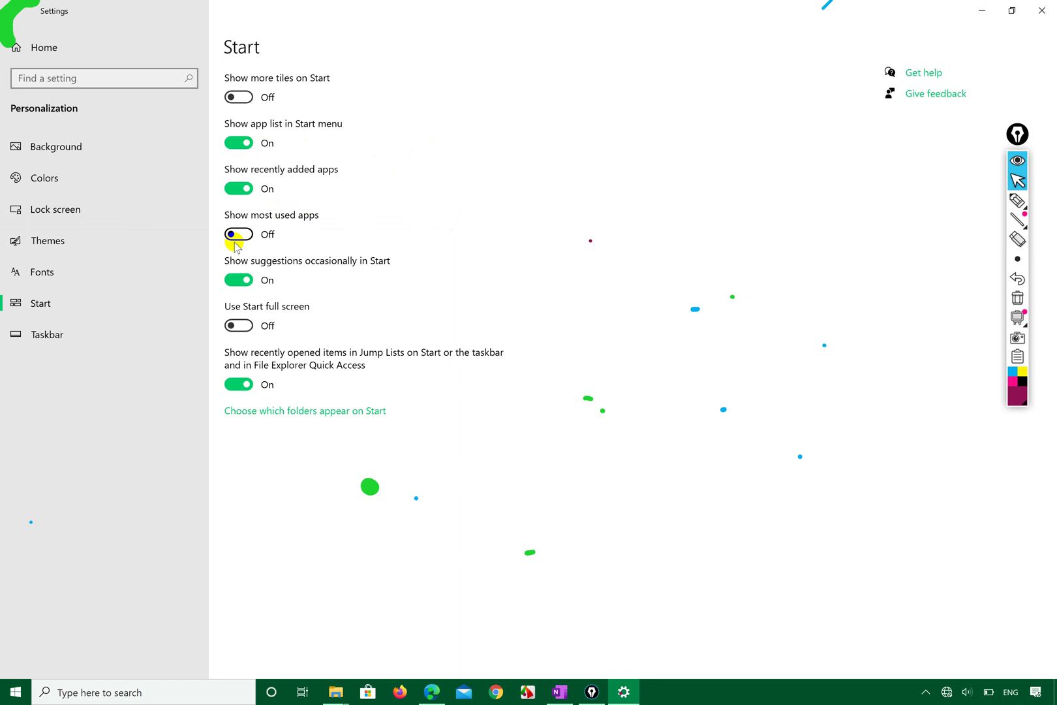
- Turn on Show most used apps and review the Most used section in the Start menu
click(237, 235)
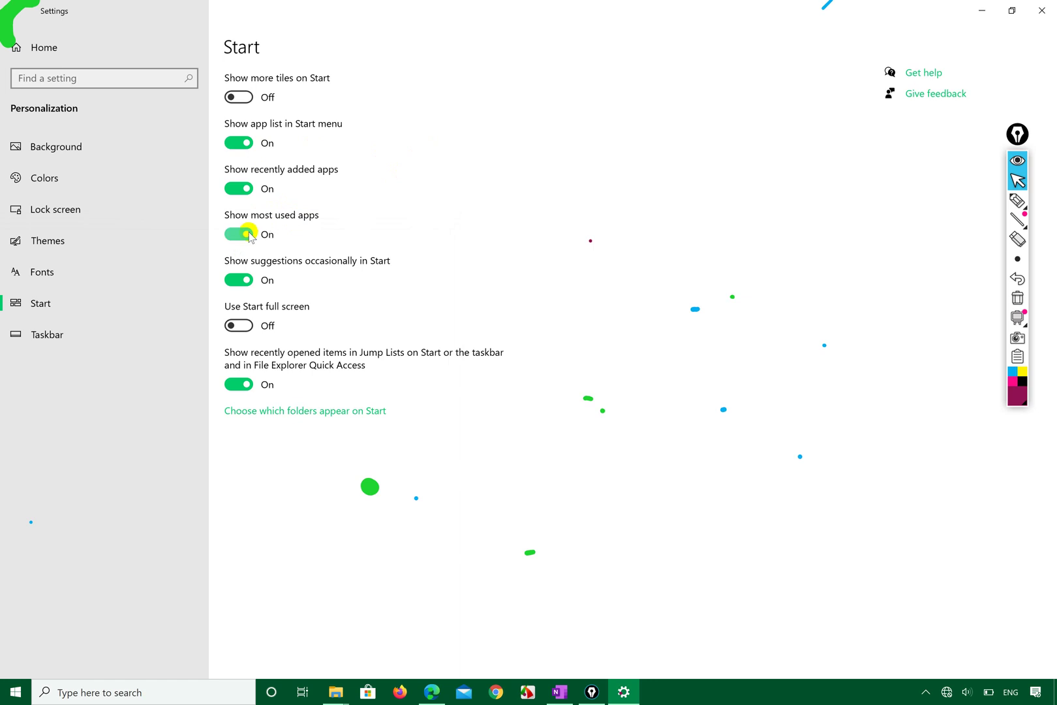
click(26, 686)
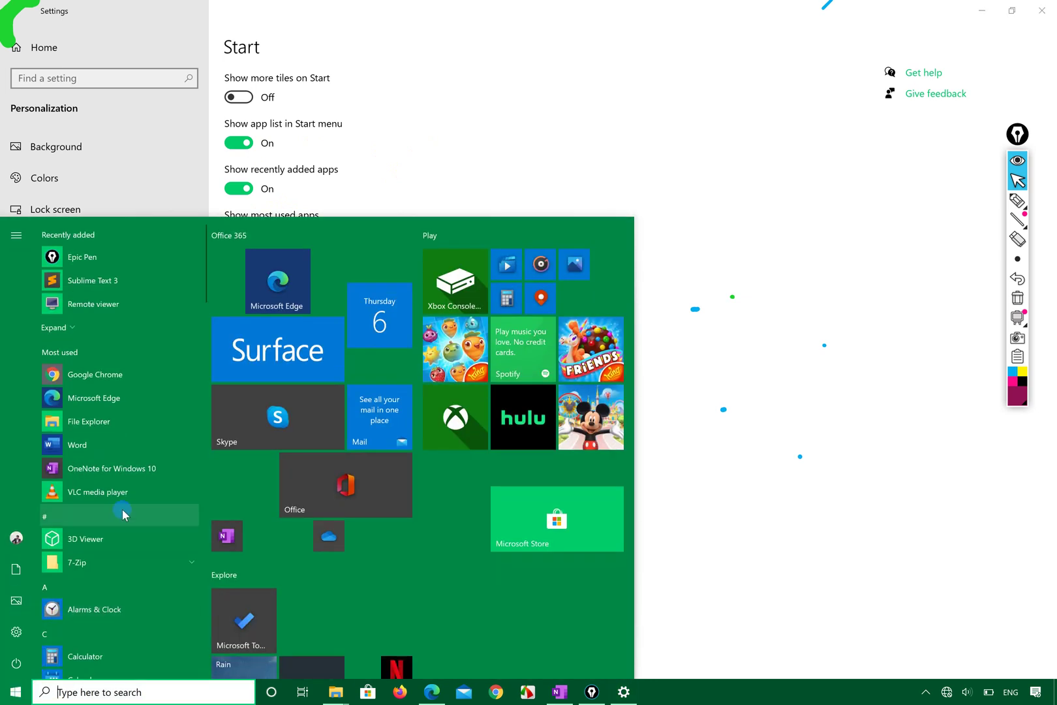
scroll(122, 509, down, 10)
scroll(122, 509, down, 5)
scroll(122, 509, up, 15)
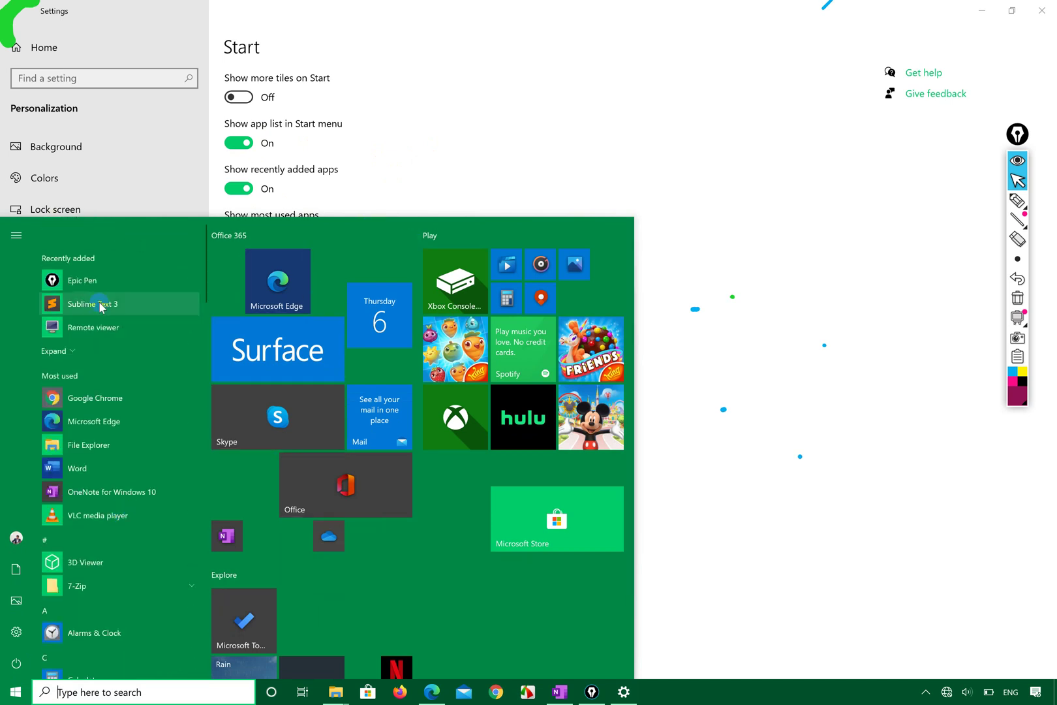
scroll(60, 375, down, 1)
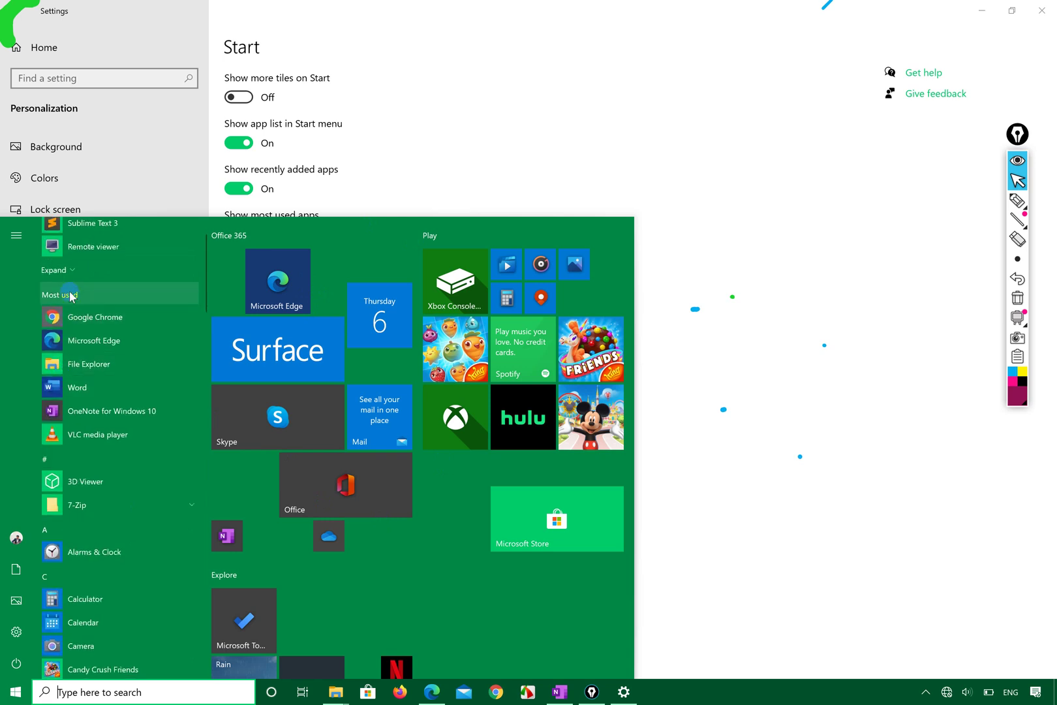
- Draw a dark magenta freehand line across the Start settings page and check the Recently added and Most used sections in the Start menu
click(1017, 199)
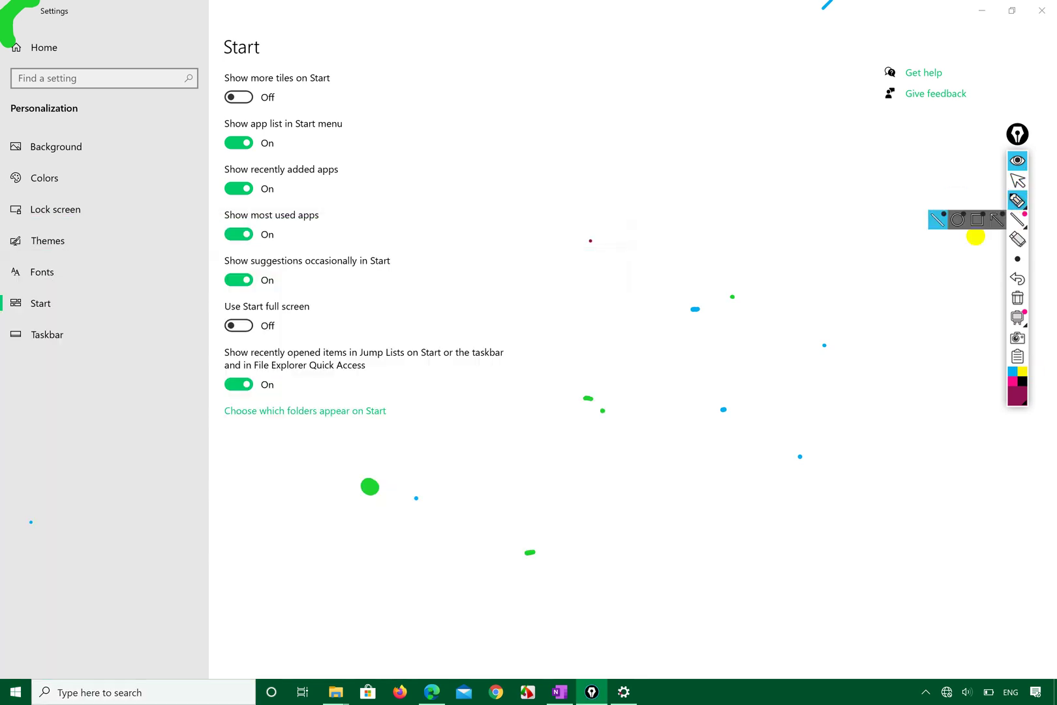
click(975, 236)
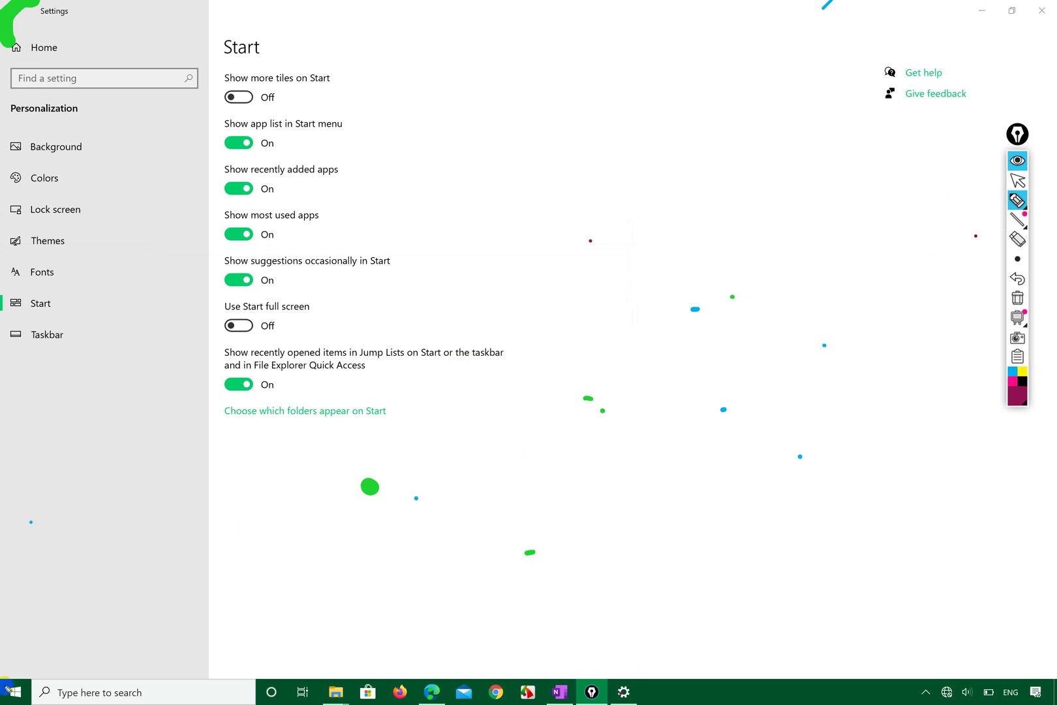
click(17, 693)
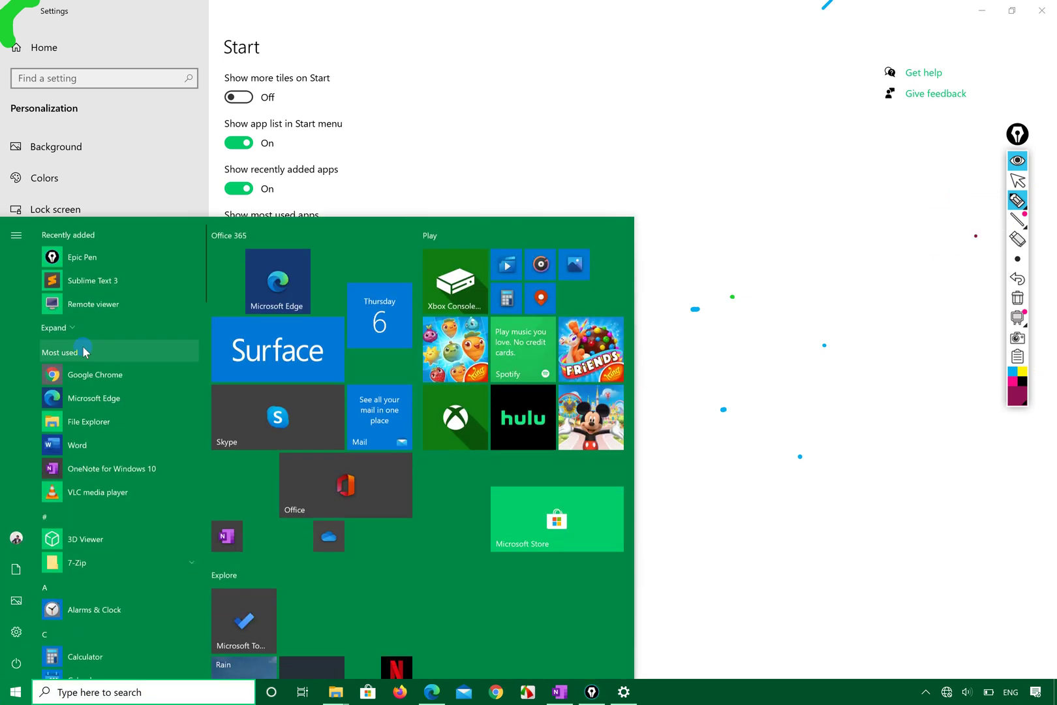
click(1028, 199)
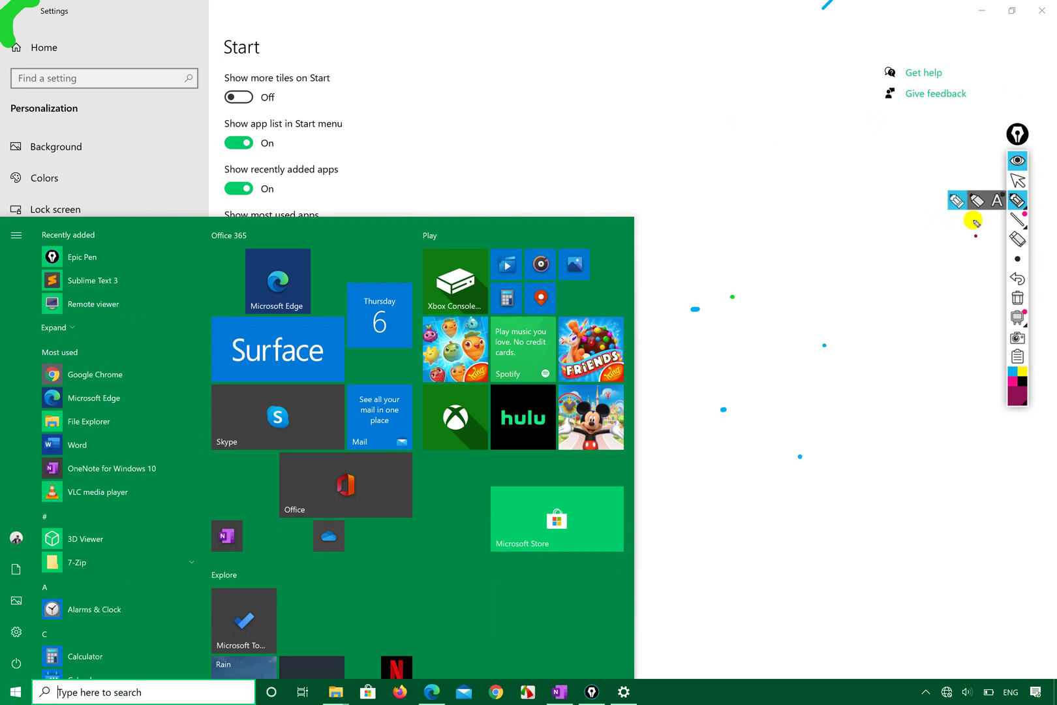
mouse_move(843, 263)
mouse_down()
mouse_move(780, 247)
mouse_move(560, 249)
mouse_up()
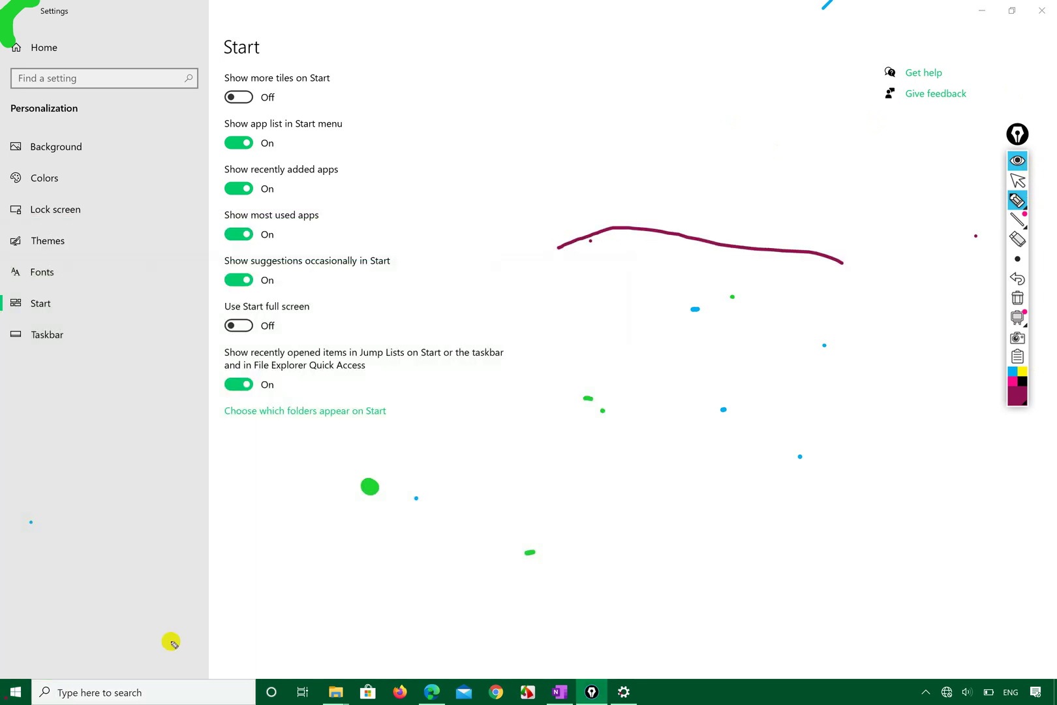
key(super)
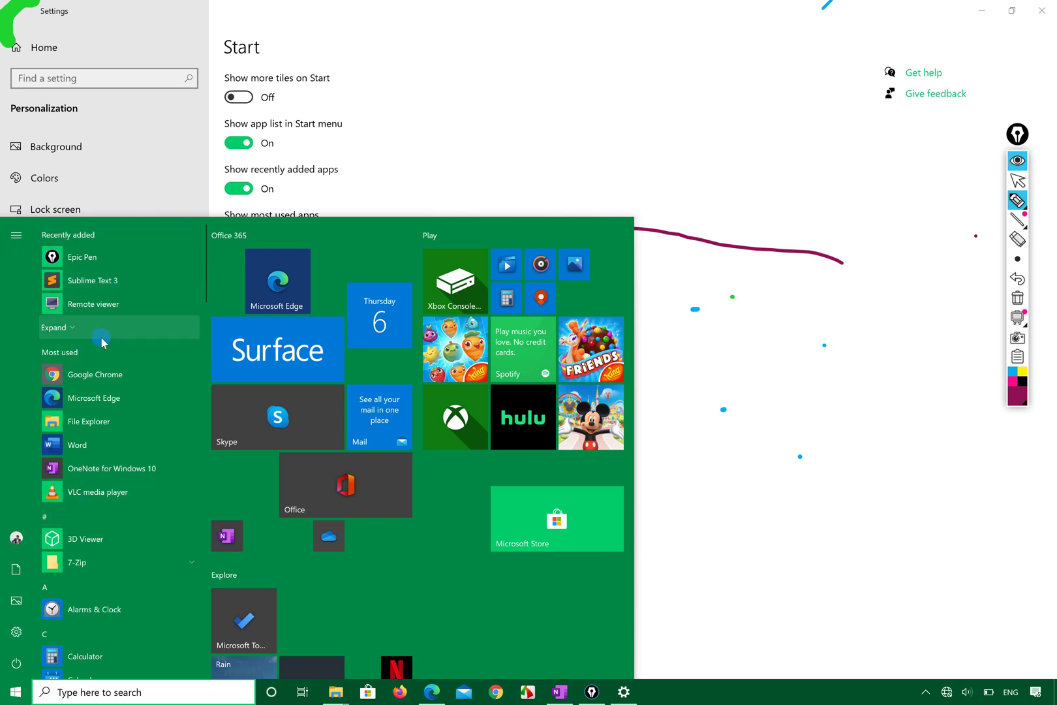
click(486, 108)
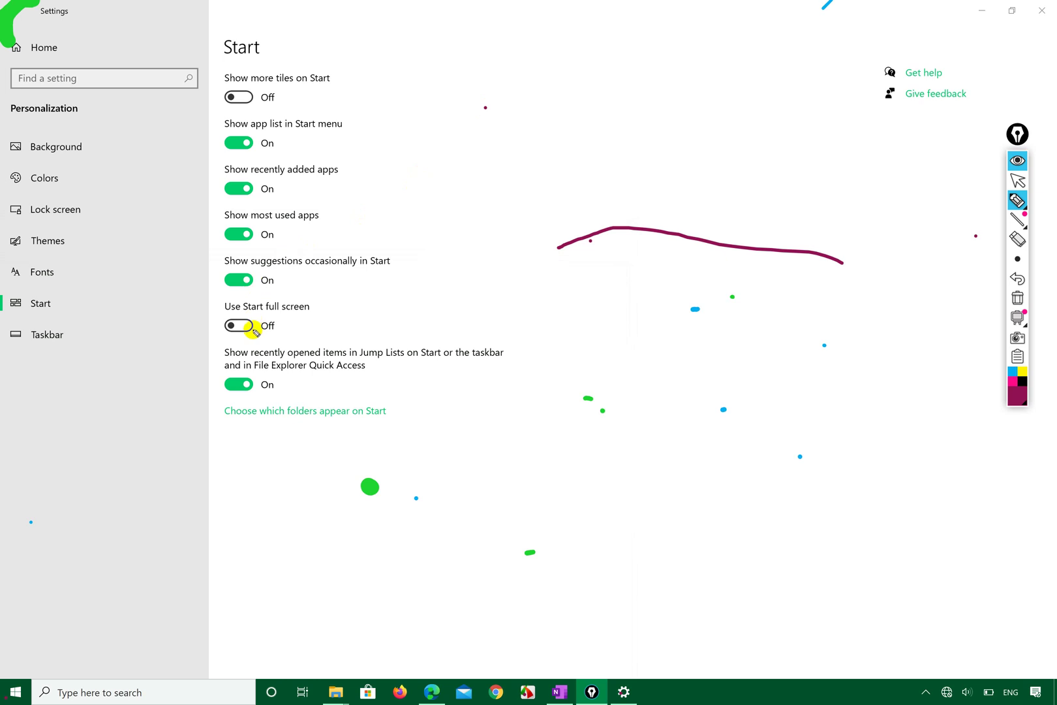
- Leave drawing mode, turn on Use Start full screen, and view the full-screen Start menu
click(1023, 178)
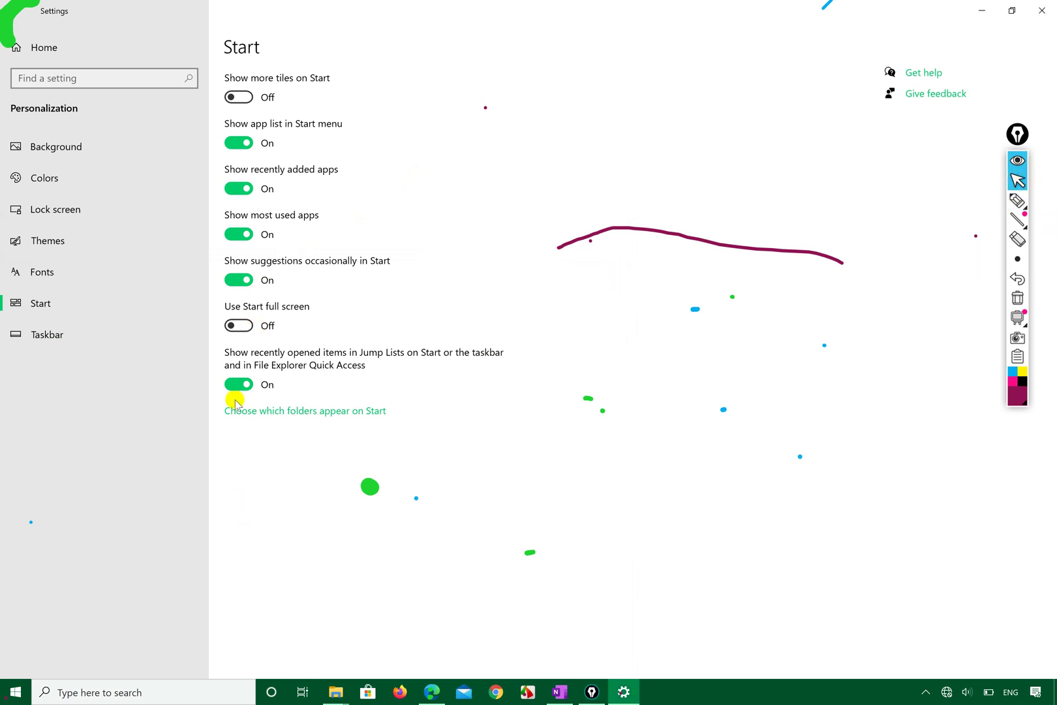
click(245, 331)
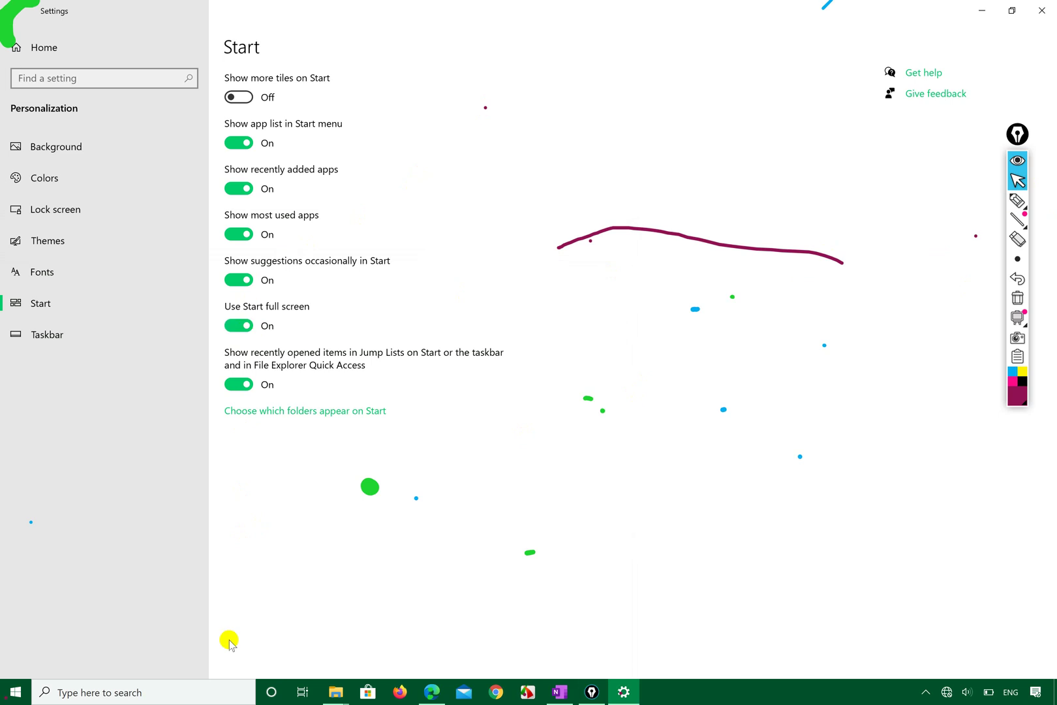
key(super)
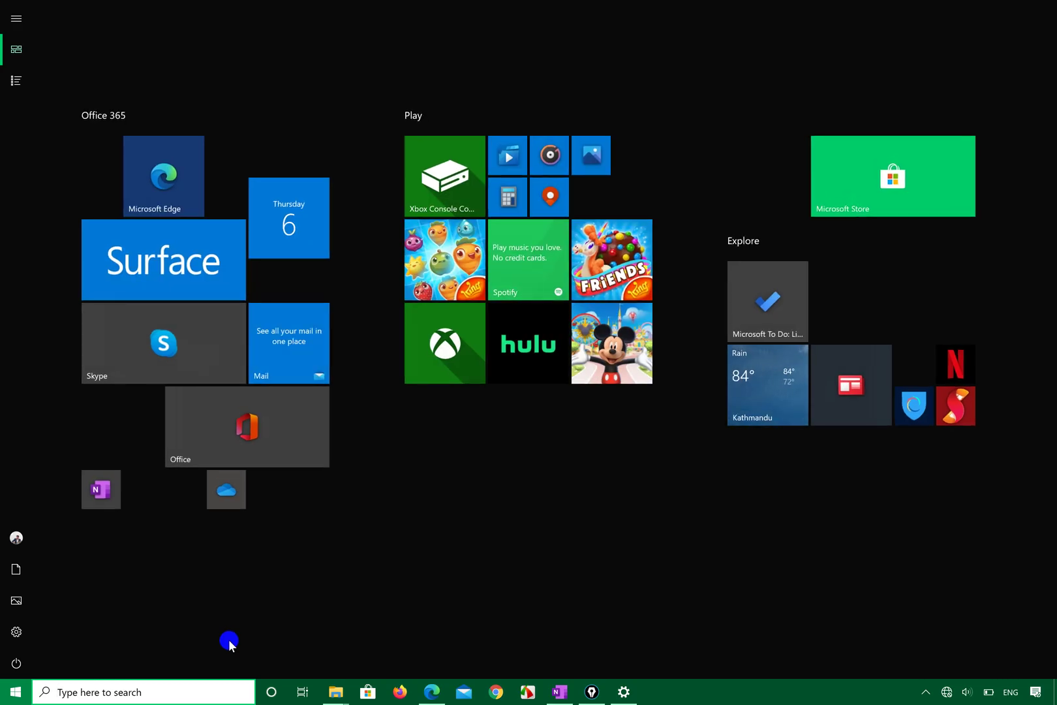
click(229, 643)
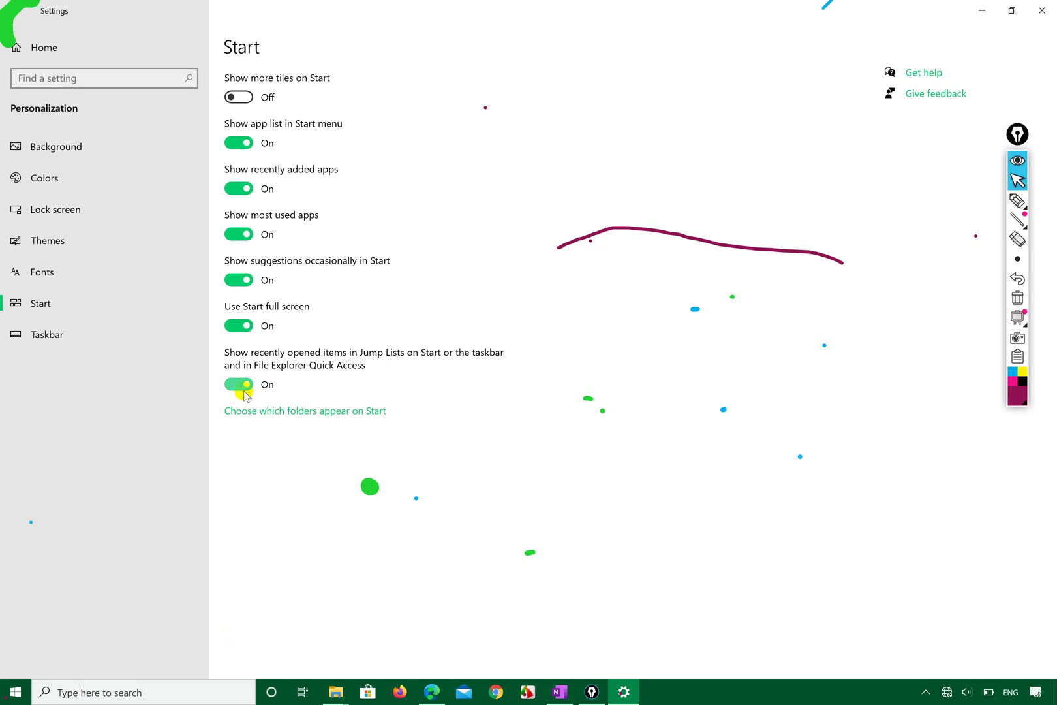
- Turn off Use Start full screen and check the Start menu at its regular size
click(238, 326)
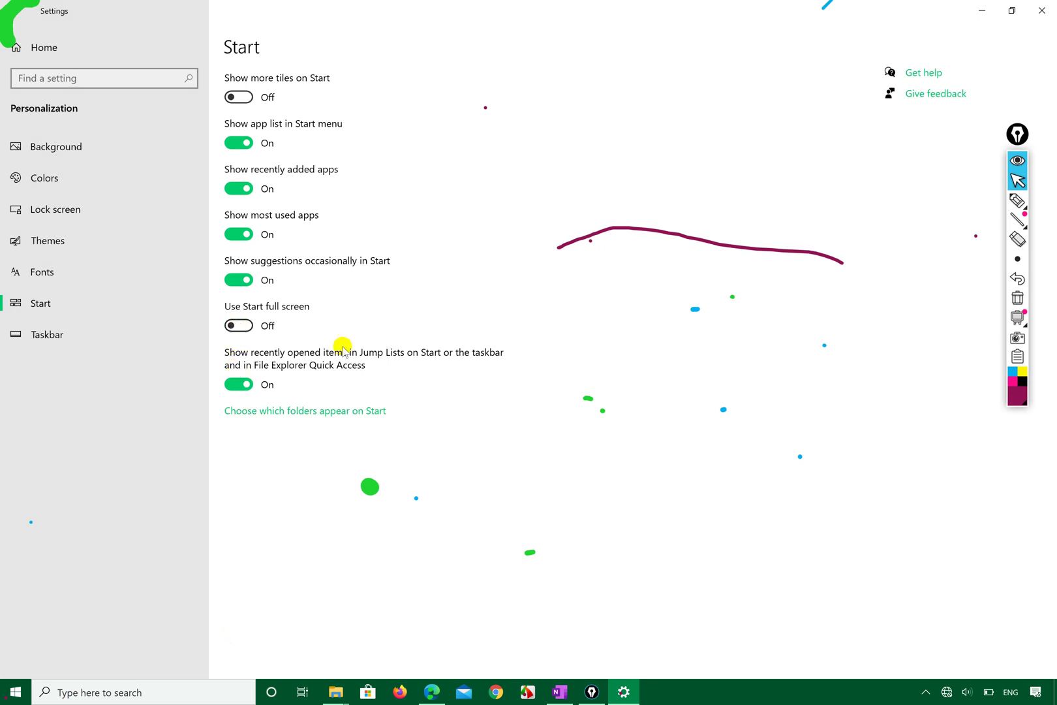
key(super)
key(super)
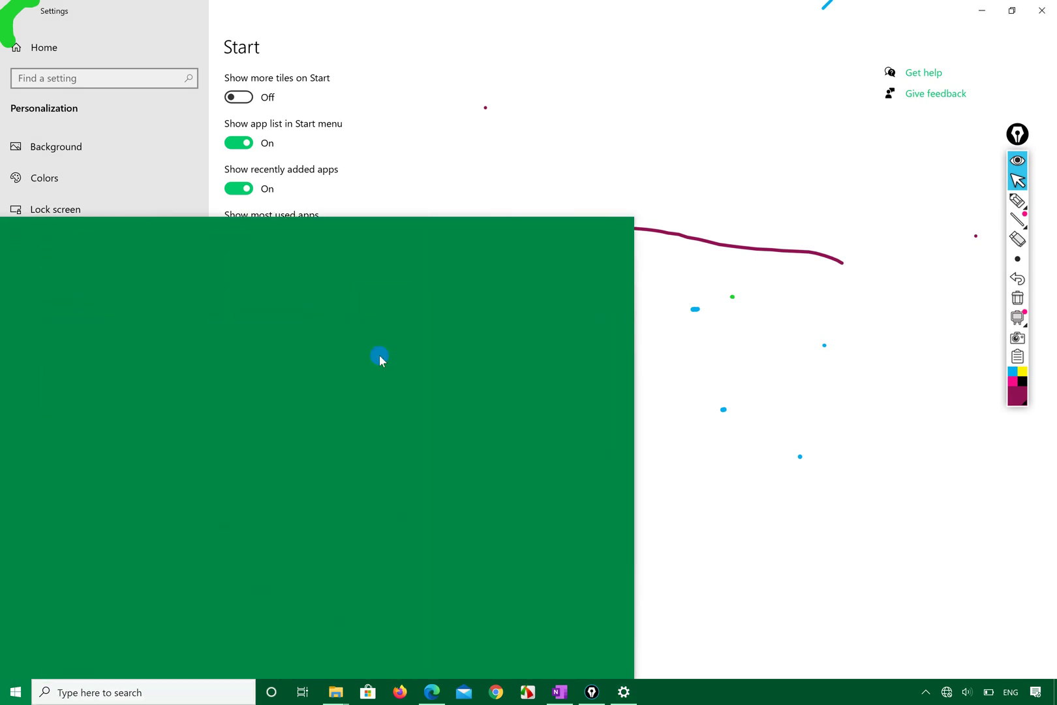
key(super)
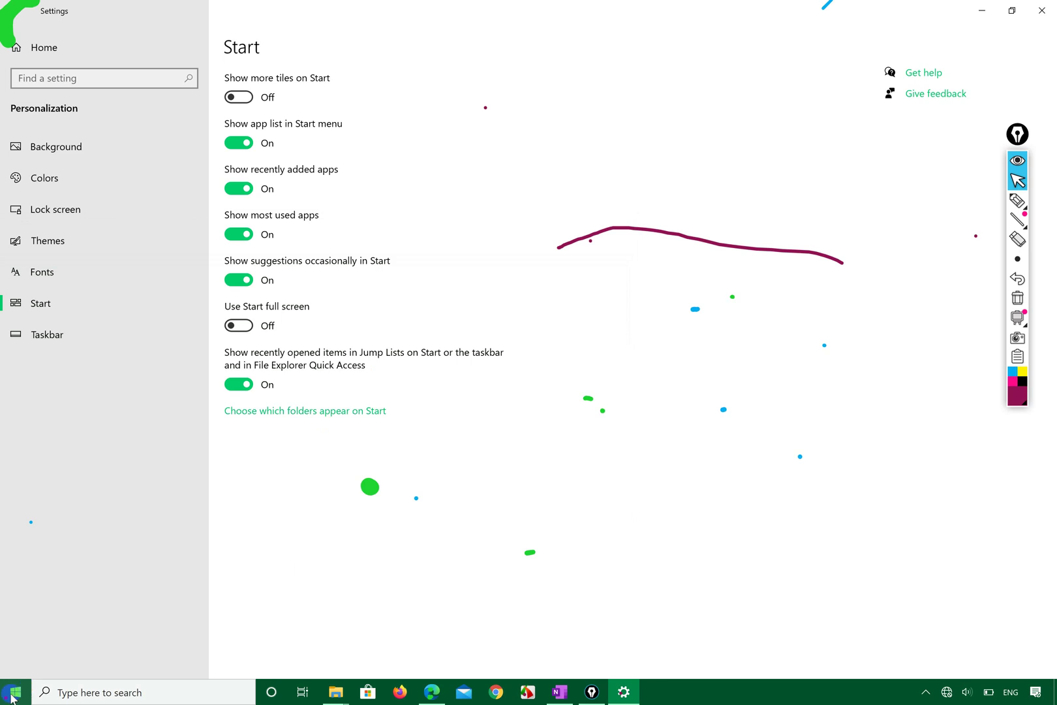
drag(291, 374, 283, 307)
click(854, 463)
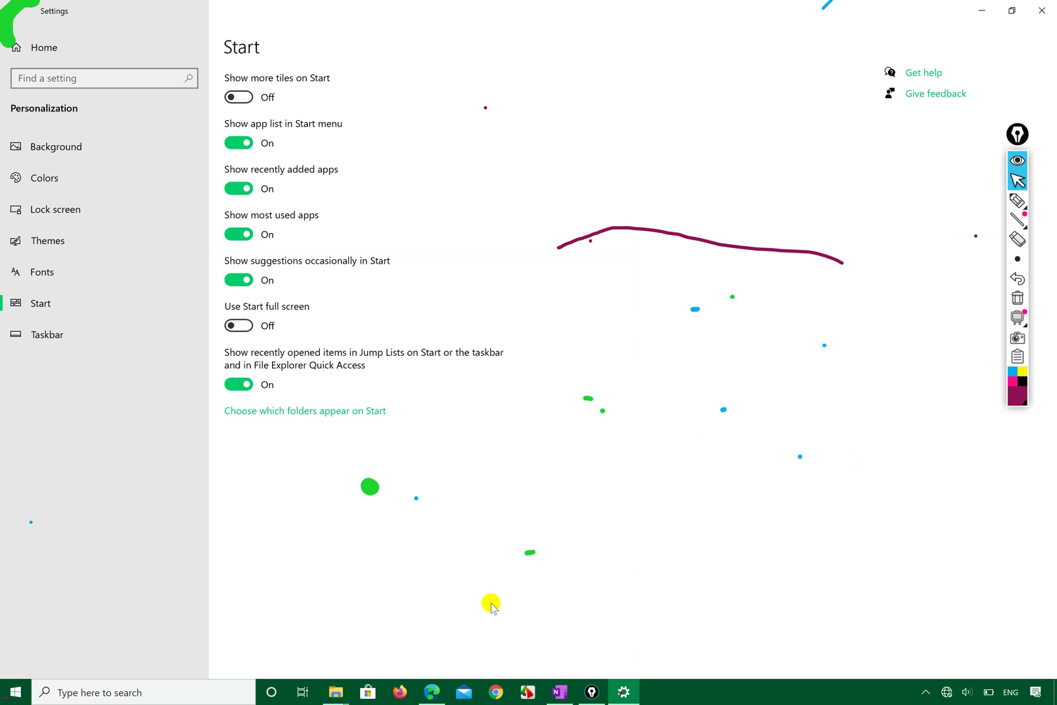
- Switch to the syllabus PDF in Microsoft Edge and circle Changing Themes and Managing Sleep and Screen Saver Modes in blue
click(431, 691)
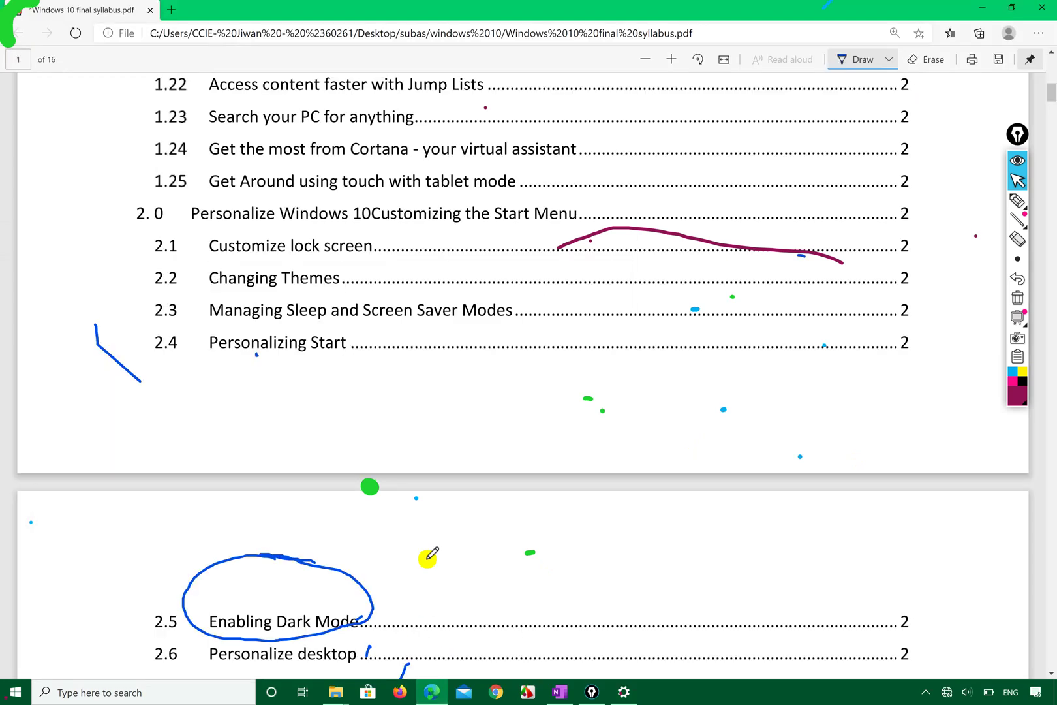
scroll(430, 551, down, 1)
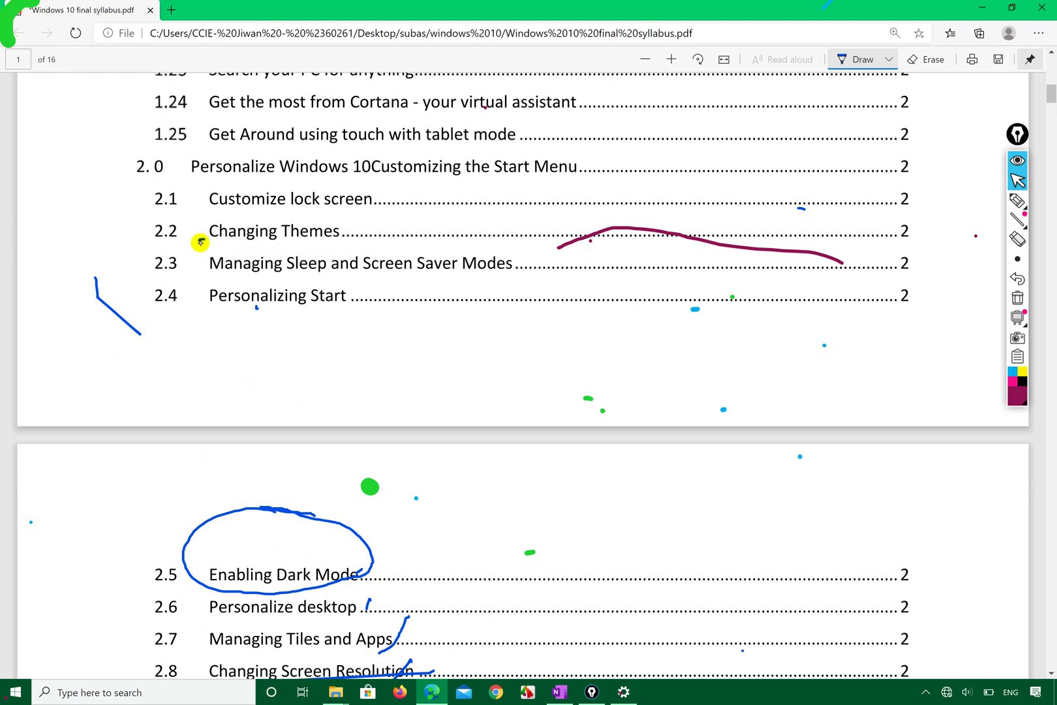
drag(200, 241, 210, 214)
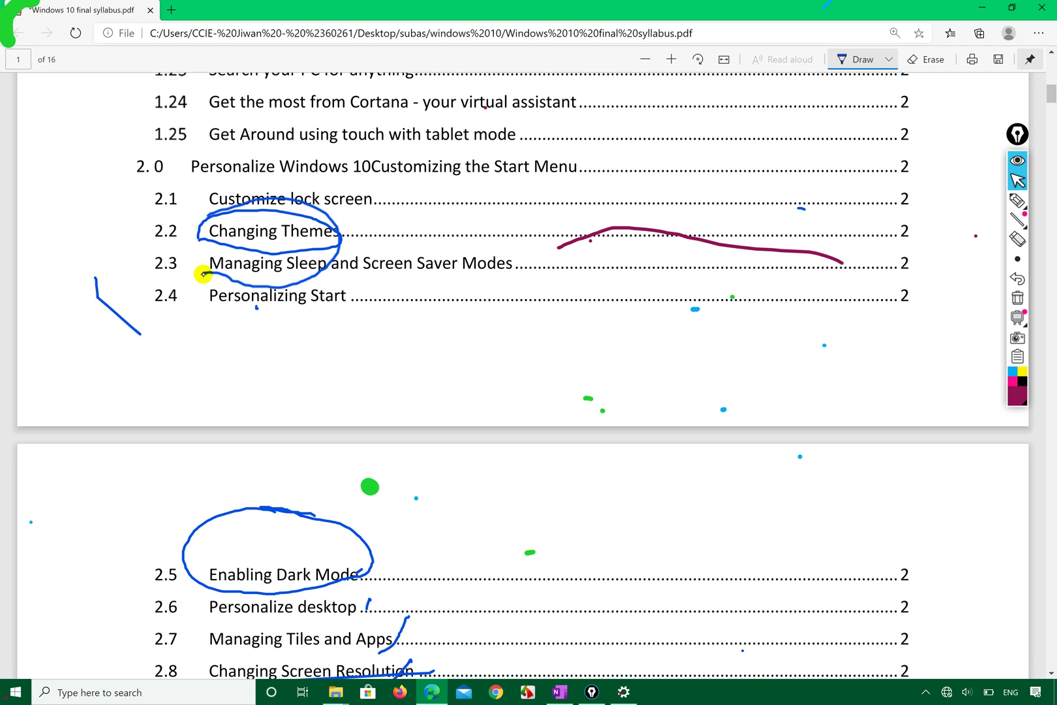
drag(203, 274, 241, 289)
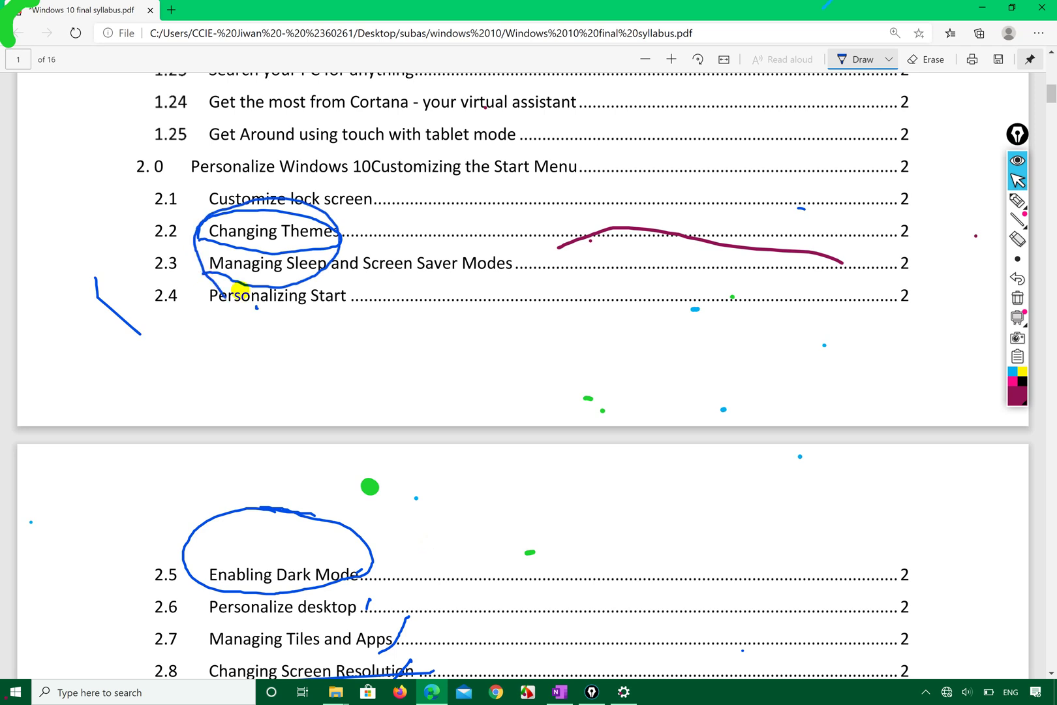
- Clear the blue loops around Enabling Dark Mode and Managing Tiles and Apps and the underline beneath Changing Screen Resolution
click(374, 561)
click(395, 633)
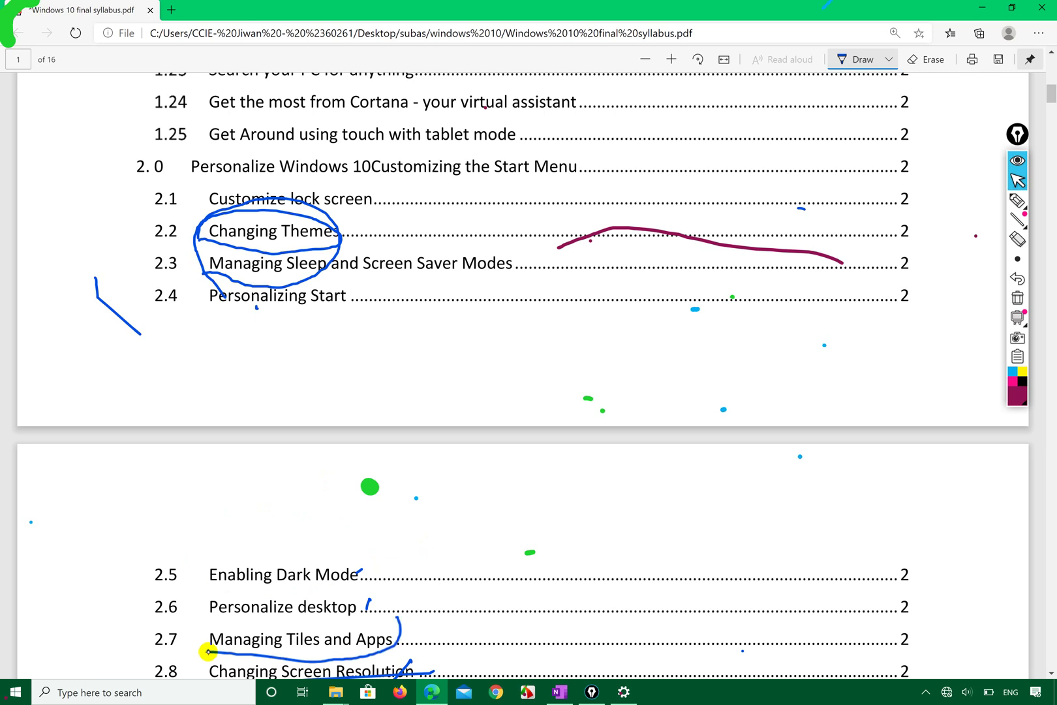
drag(207, 652, 273, 588)
scroll(273, 588, down, 5)
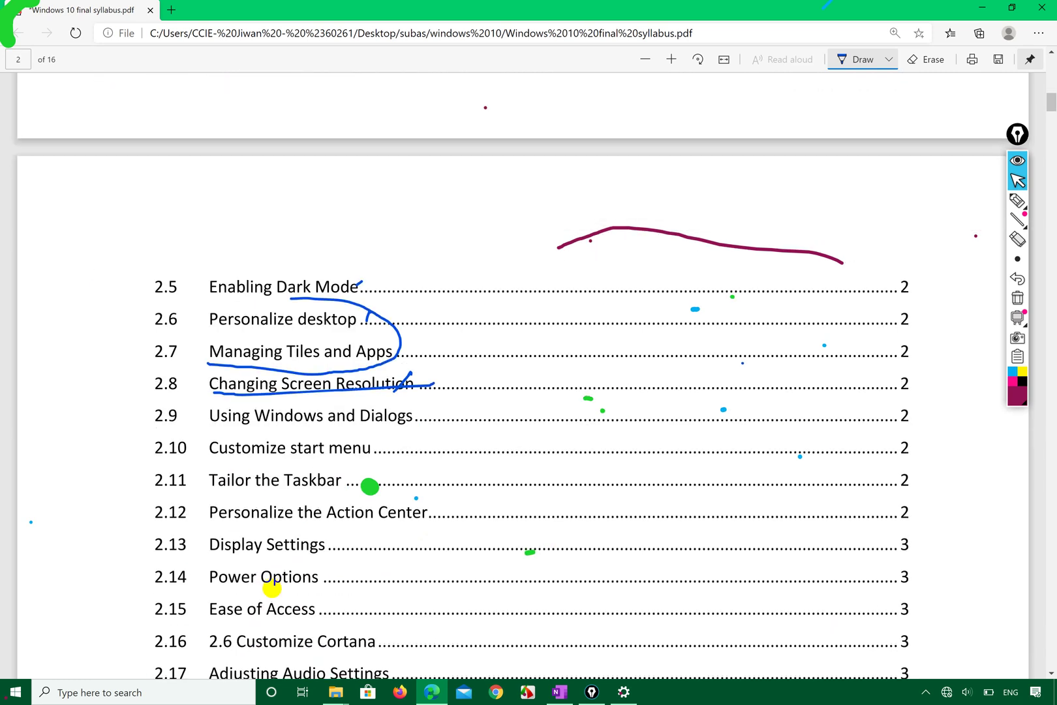
drag(342, 406, 337, 381)
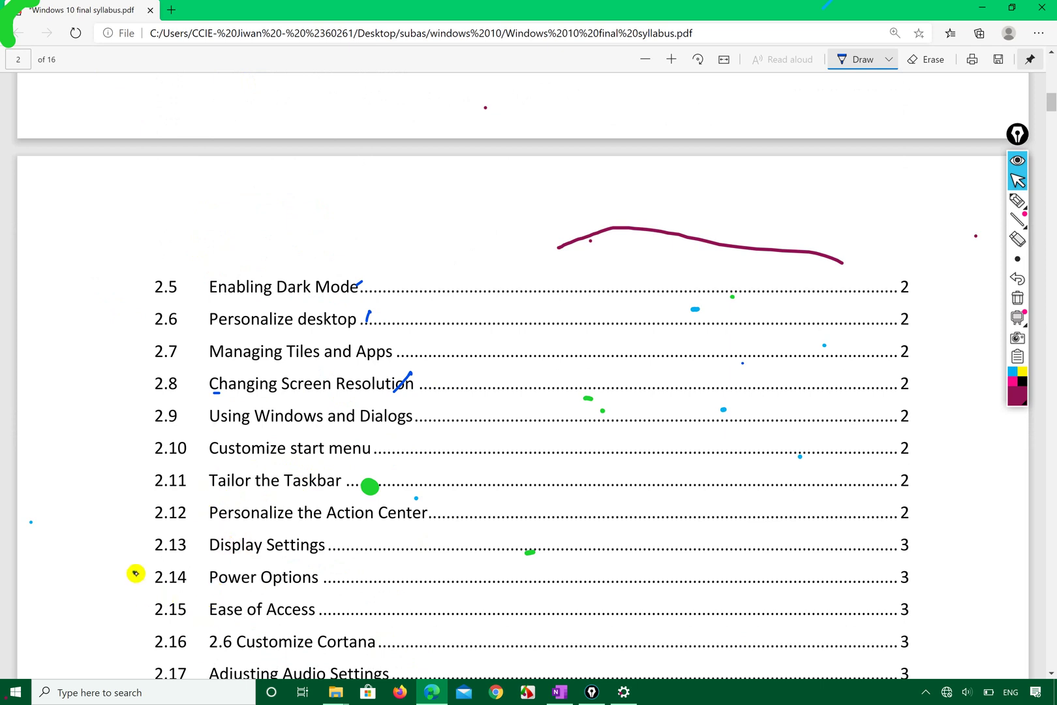
- Draw a large blue circle around syllabus items 2.5 to 2.14 and go back up to items 2.2 to 2.4
mouse_move(401, 537)
mouse_down()
mouse_move(457, 331)
mouse_move(200, 219)
mouse_move(107, 501)
mouse_move(141, 571)
mouse_up()
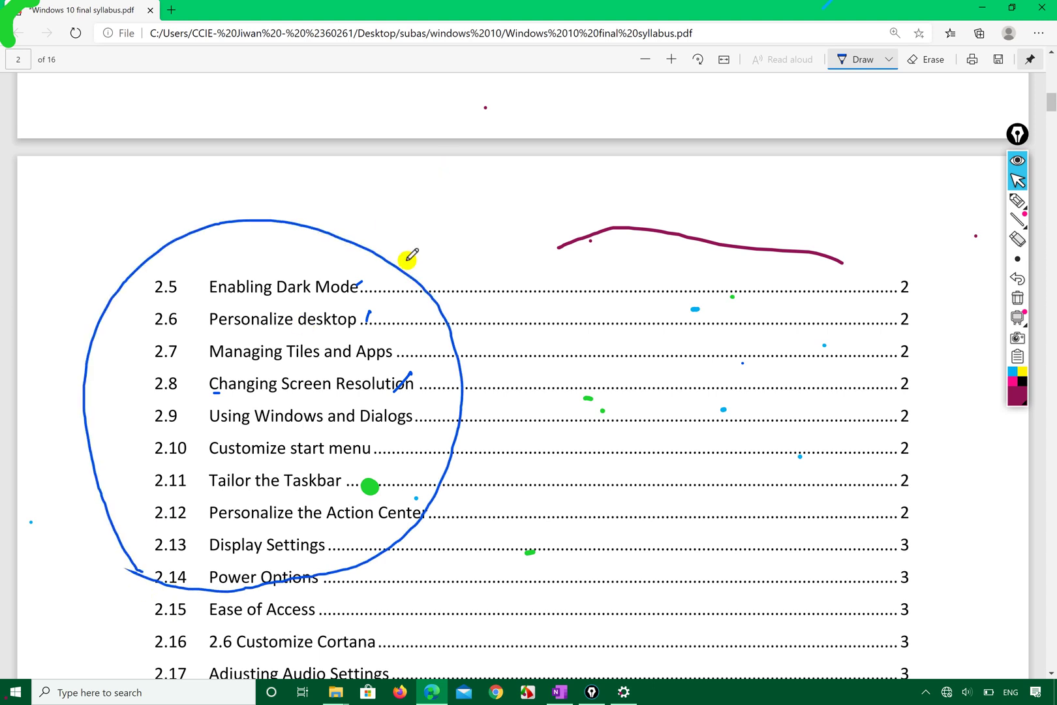
scroll(410, 255, up, 3)
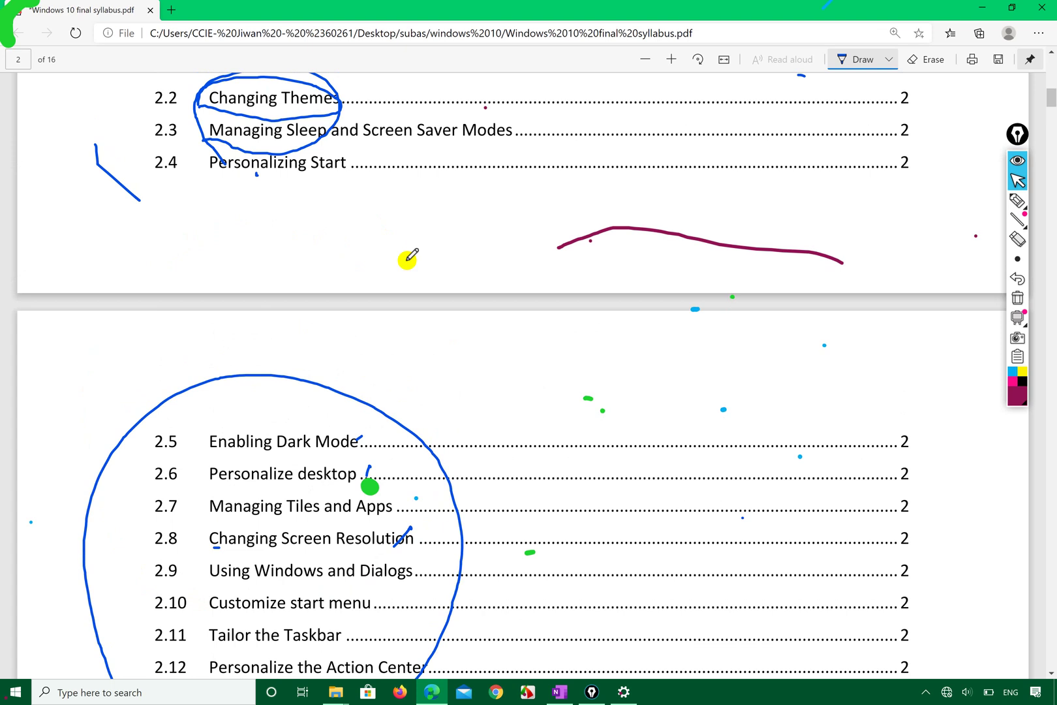